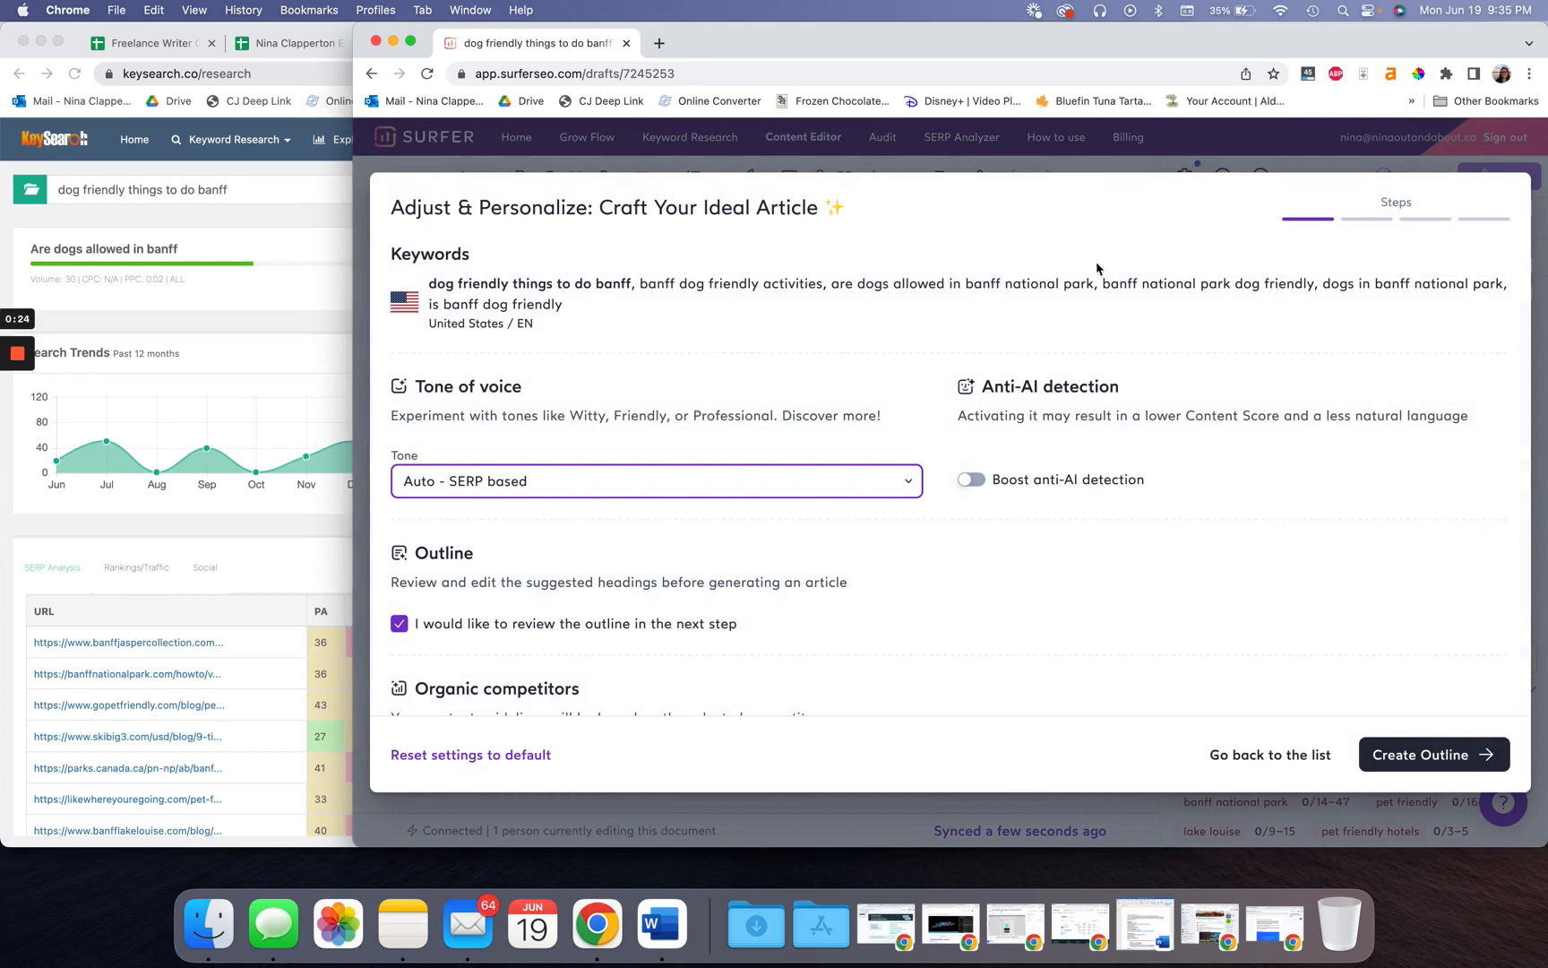
Step: Set the article's tone of voice to Casual
click(616, 307)
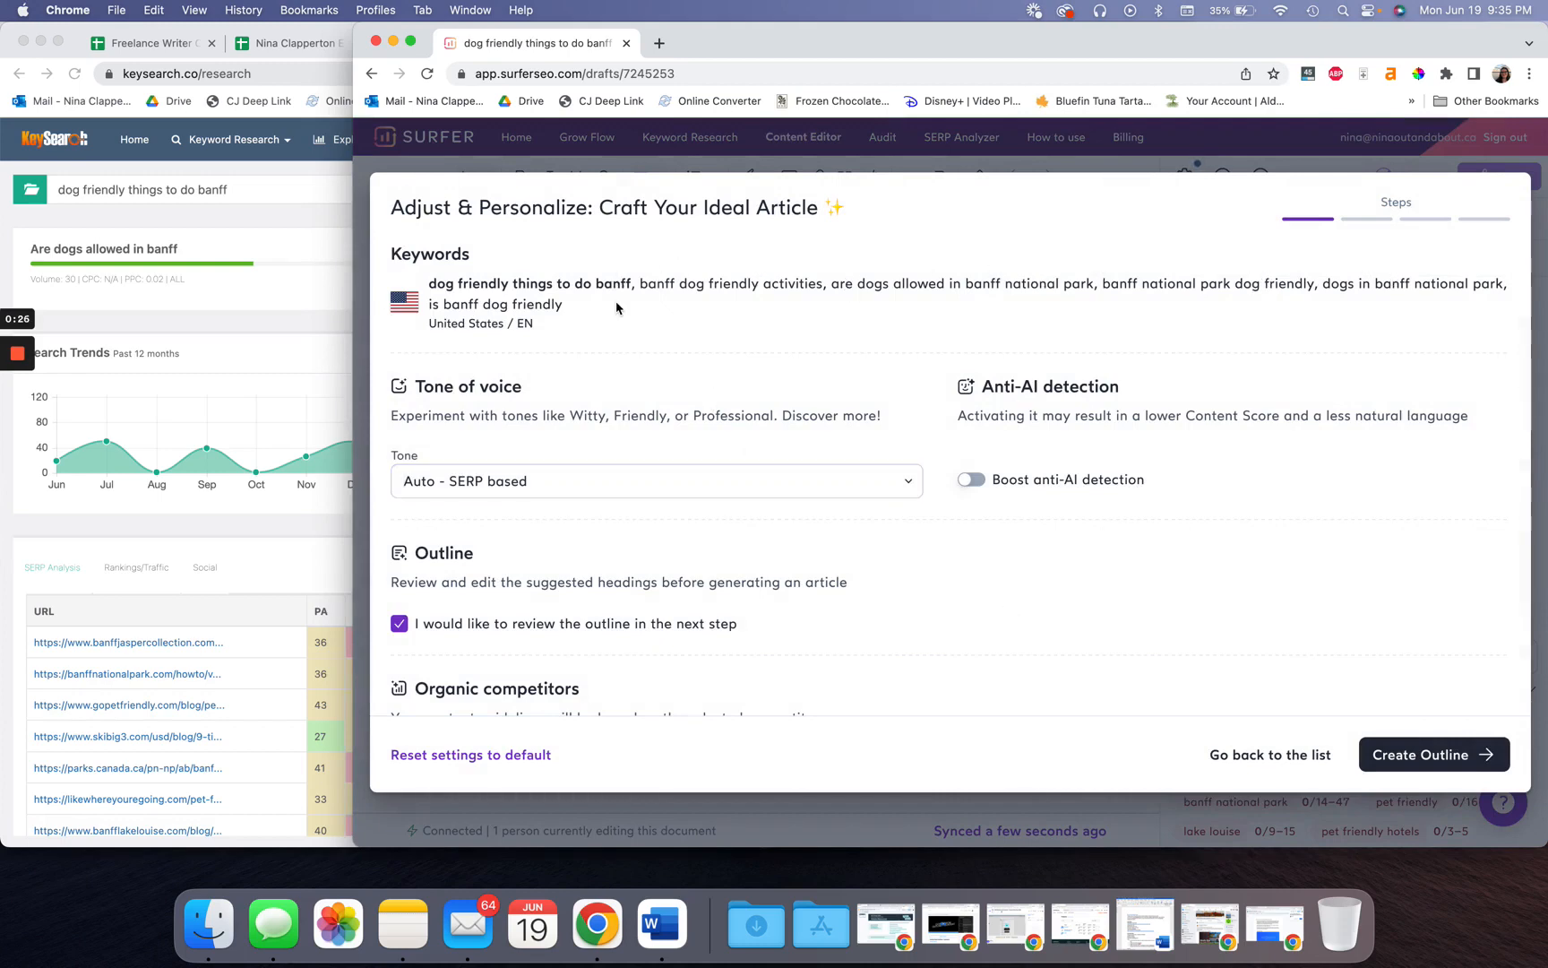
scroll(610, 300, down, 5)
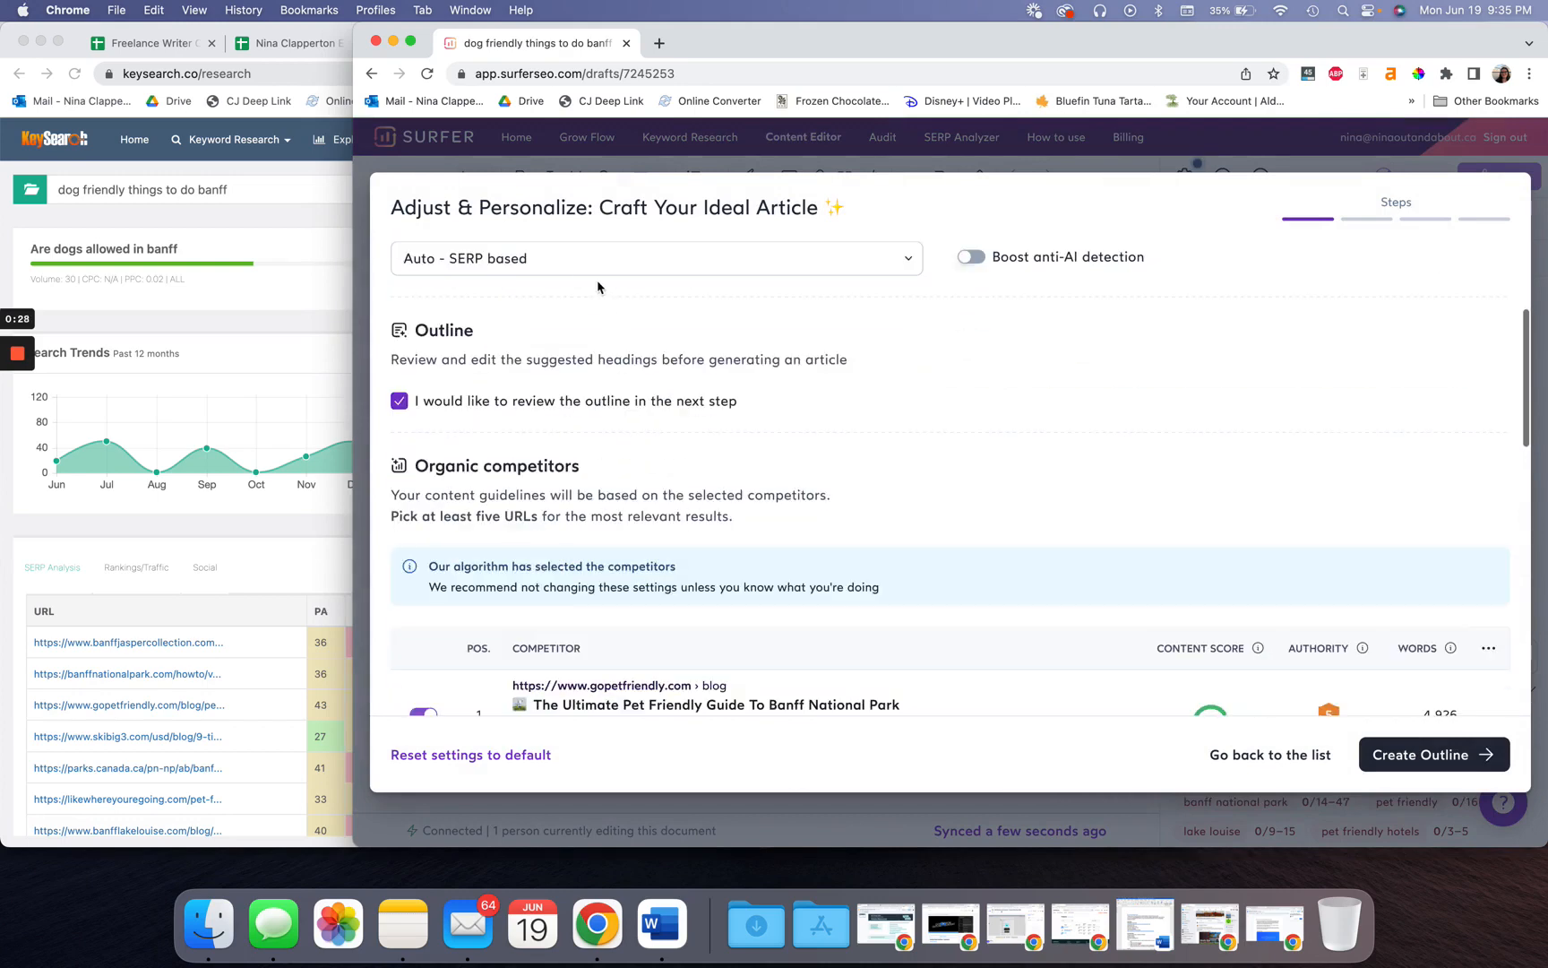
click(565, 267)
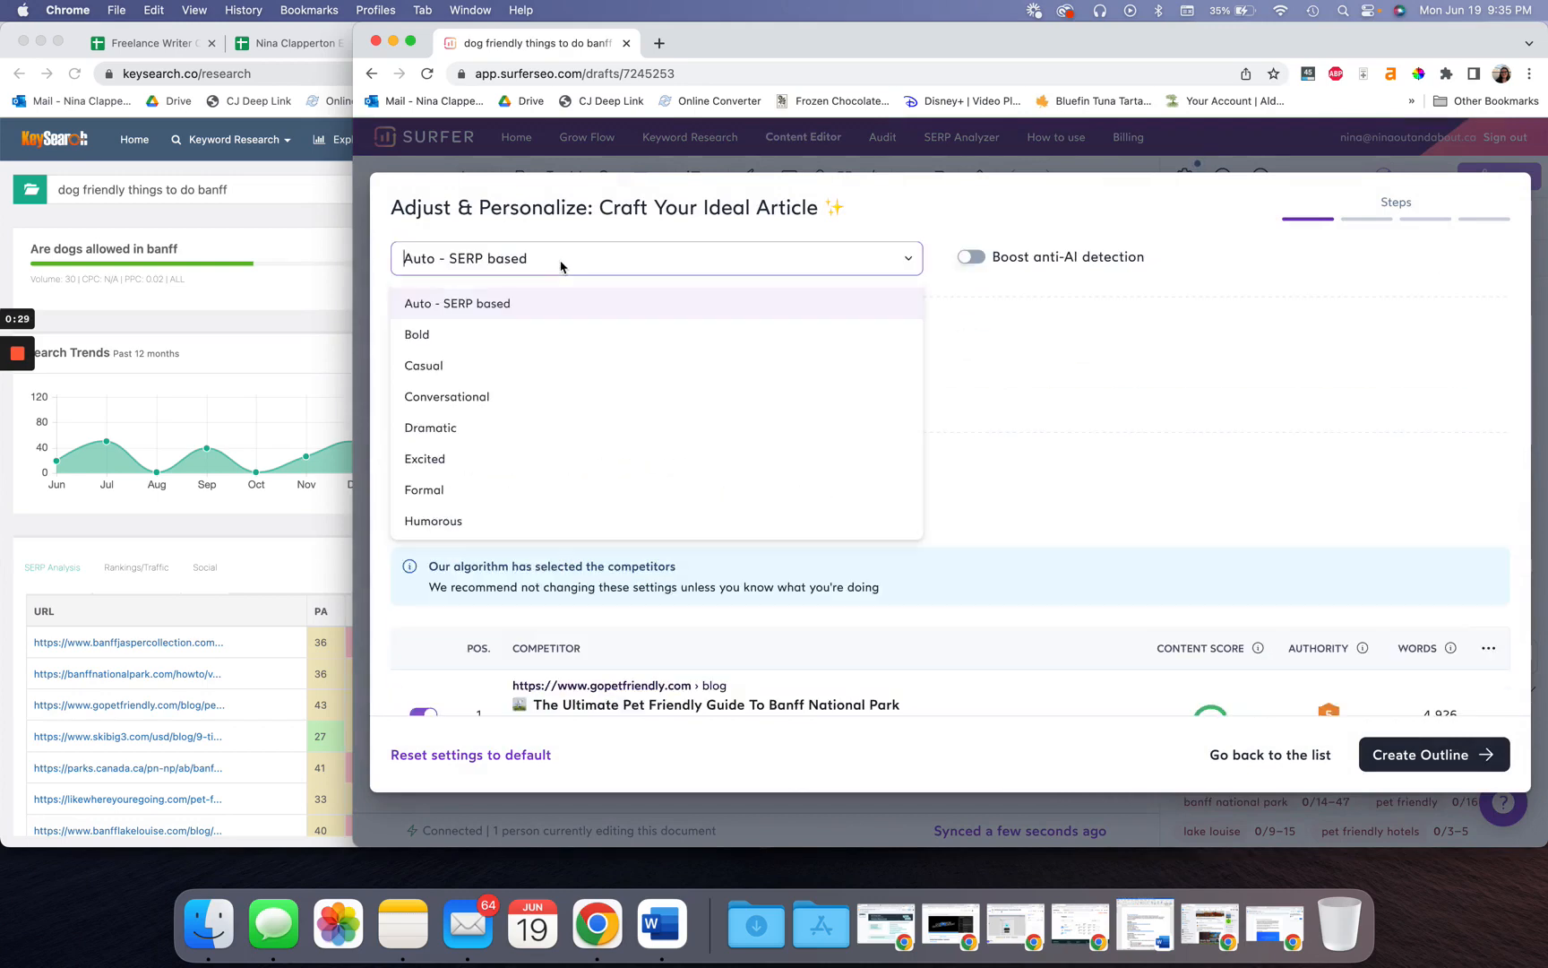
click(522, 362)
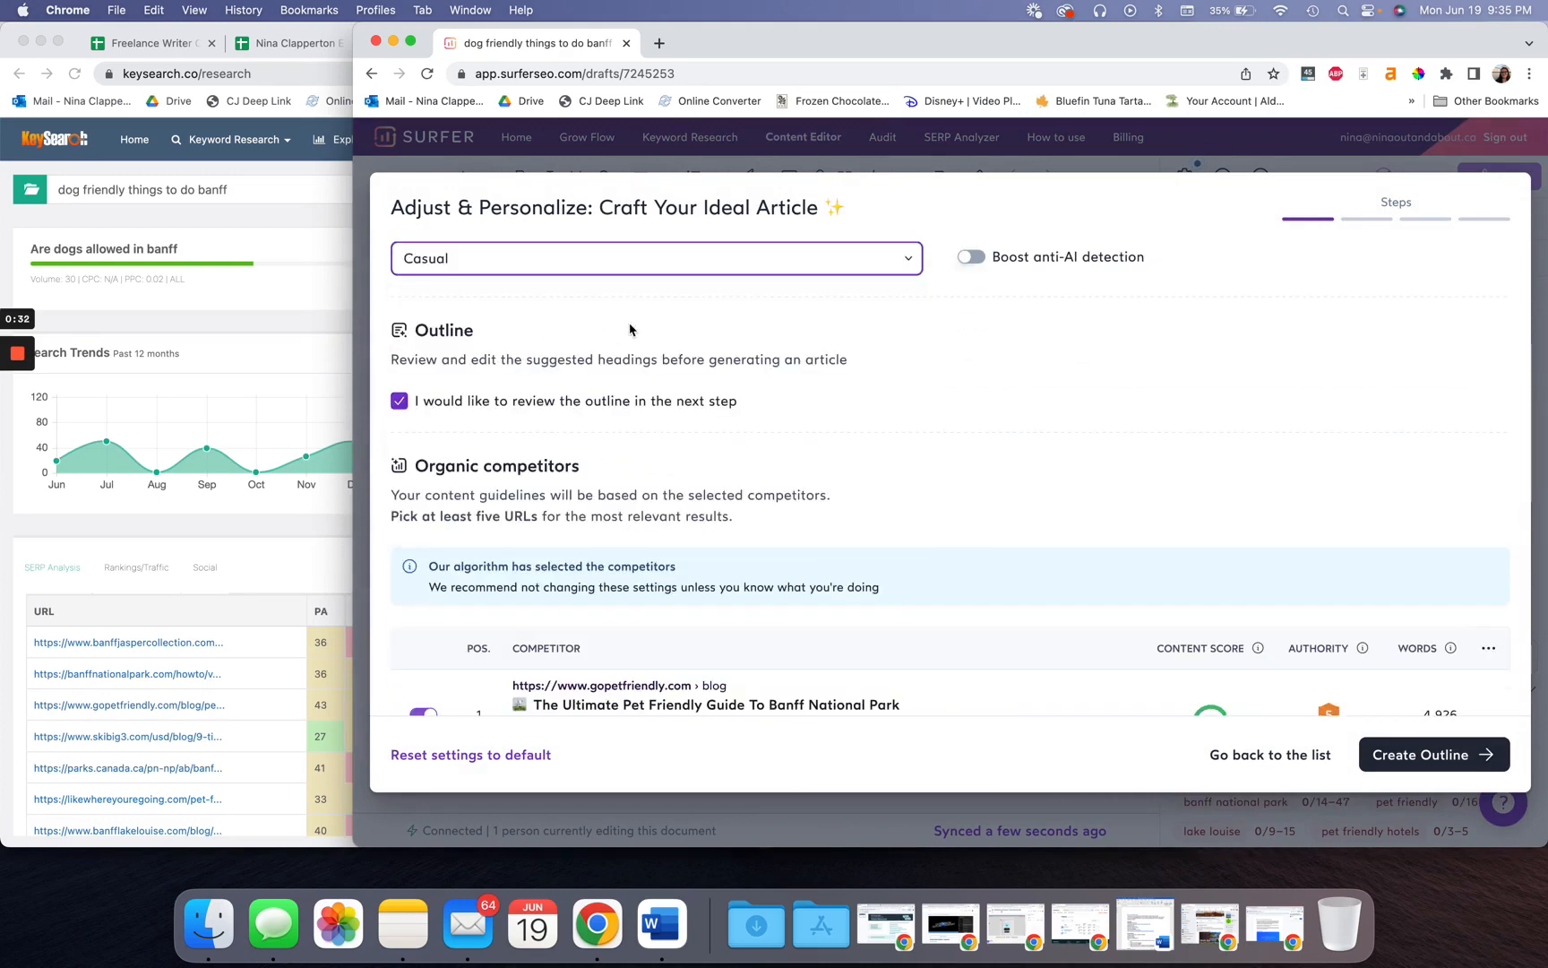
Step: Look through the other available tone options and read the note under Anti-AI detection, keeping the Casual tone
scroll(681, 313, up, 4)
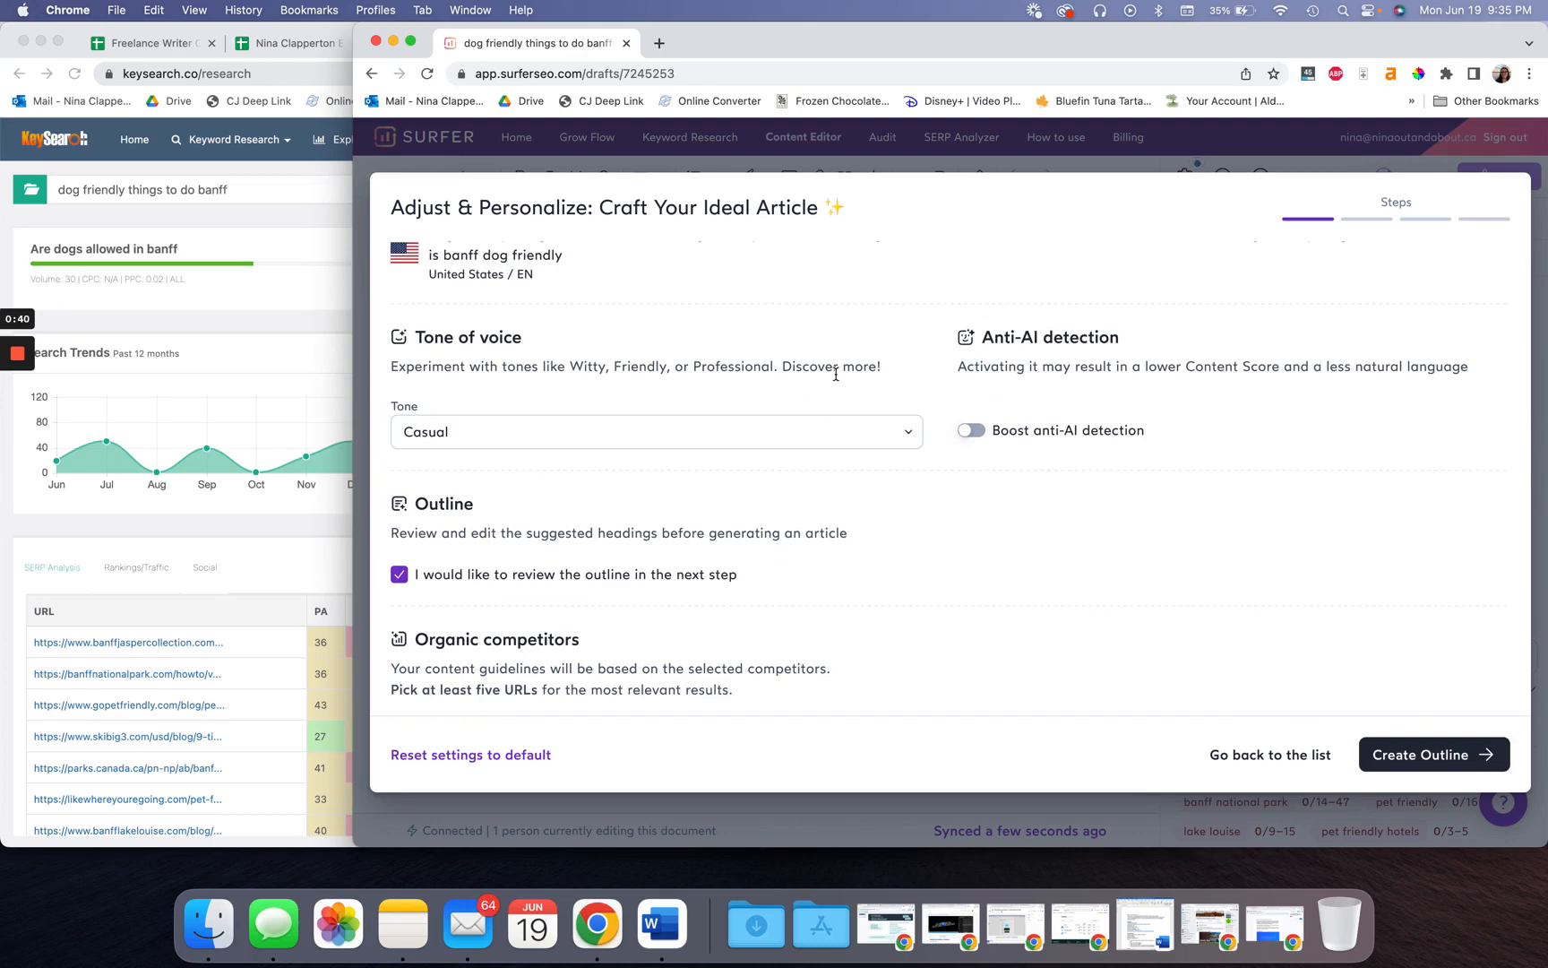
click(820, 434)
scroll(799, 547, down, 3)
scroll(799, 548, down, 1)
scroll(799, 549, up, 3)
scroll(800, 548, down, 5)
scroll(799, 547, up, 5)
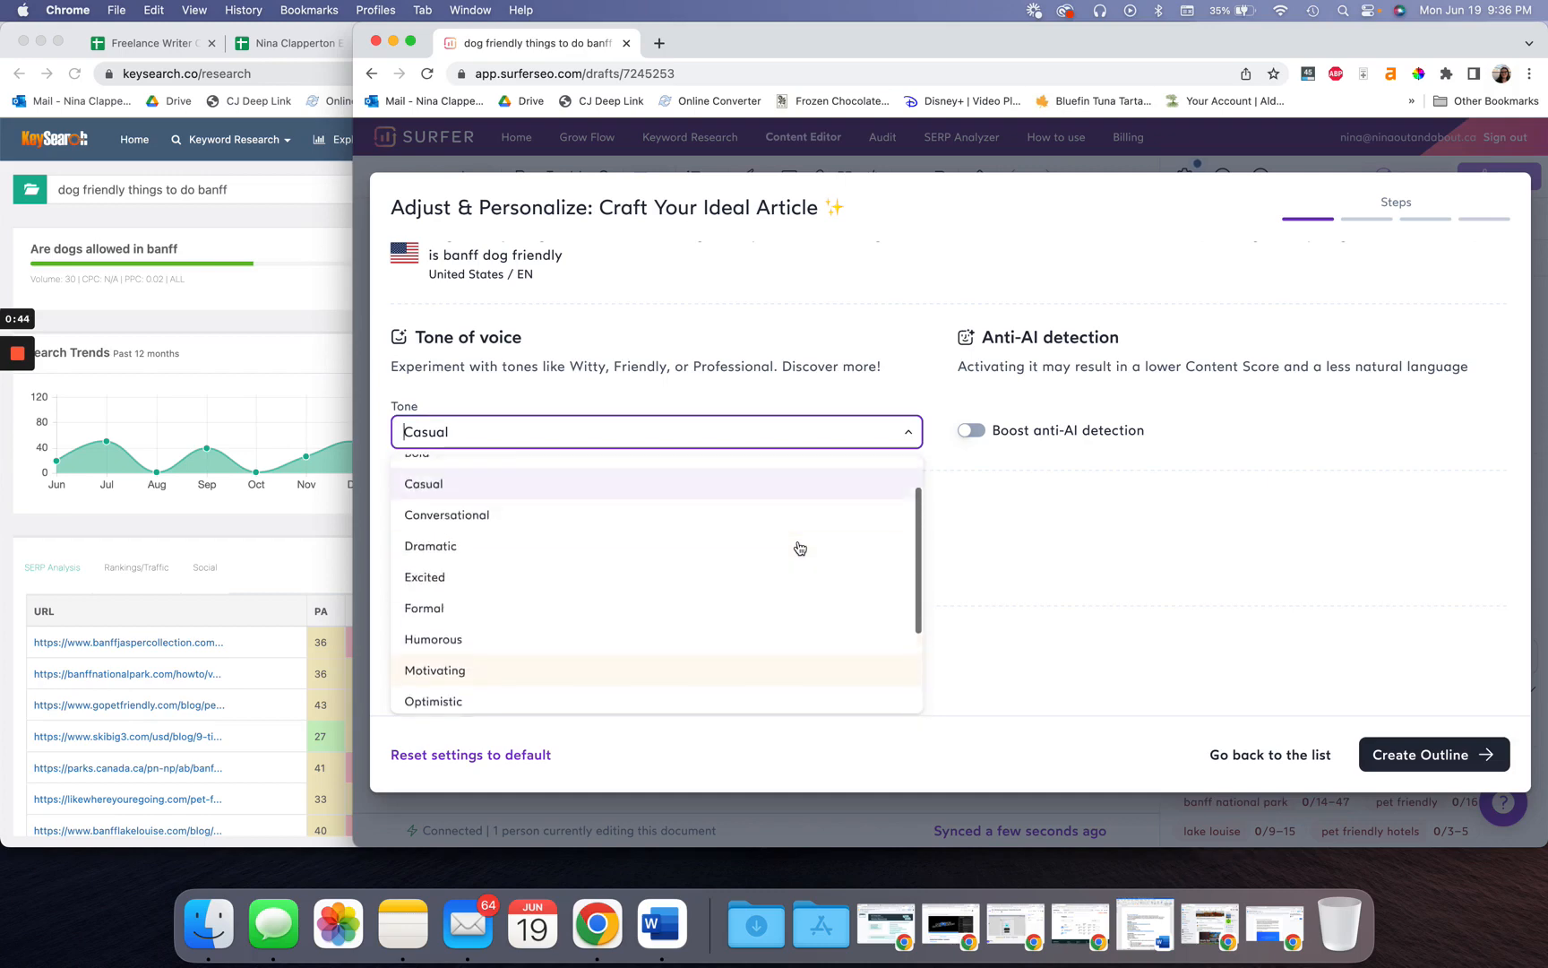
click(835, 351)
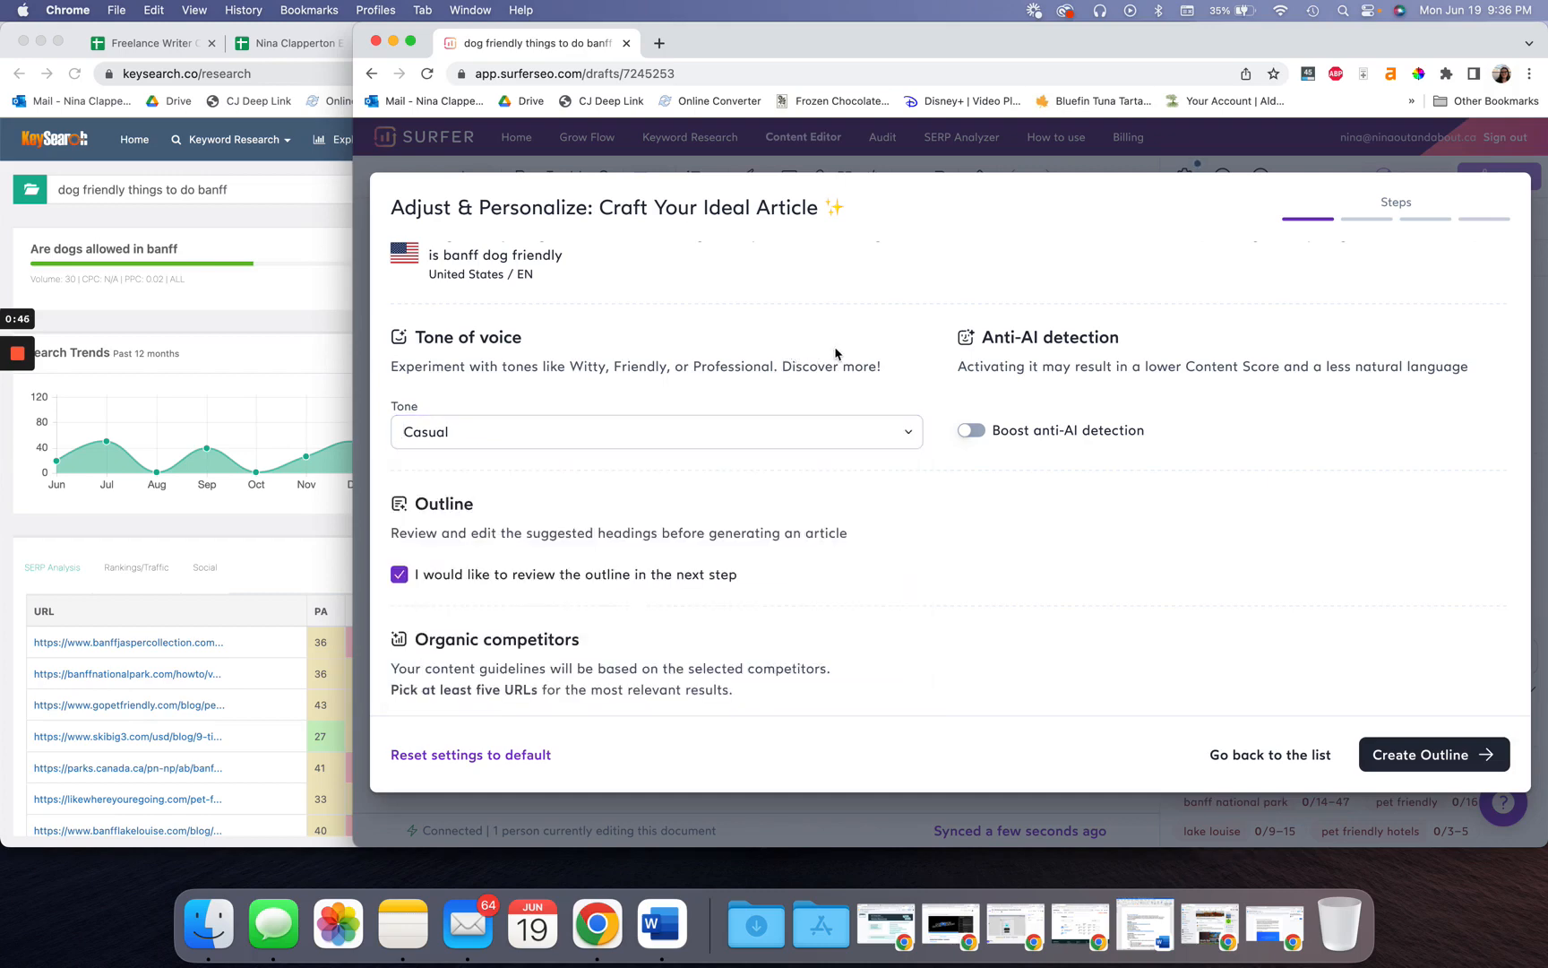
triple_click(987, 370)
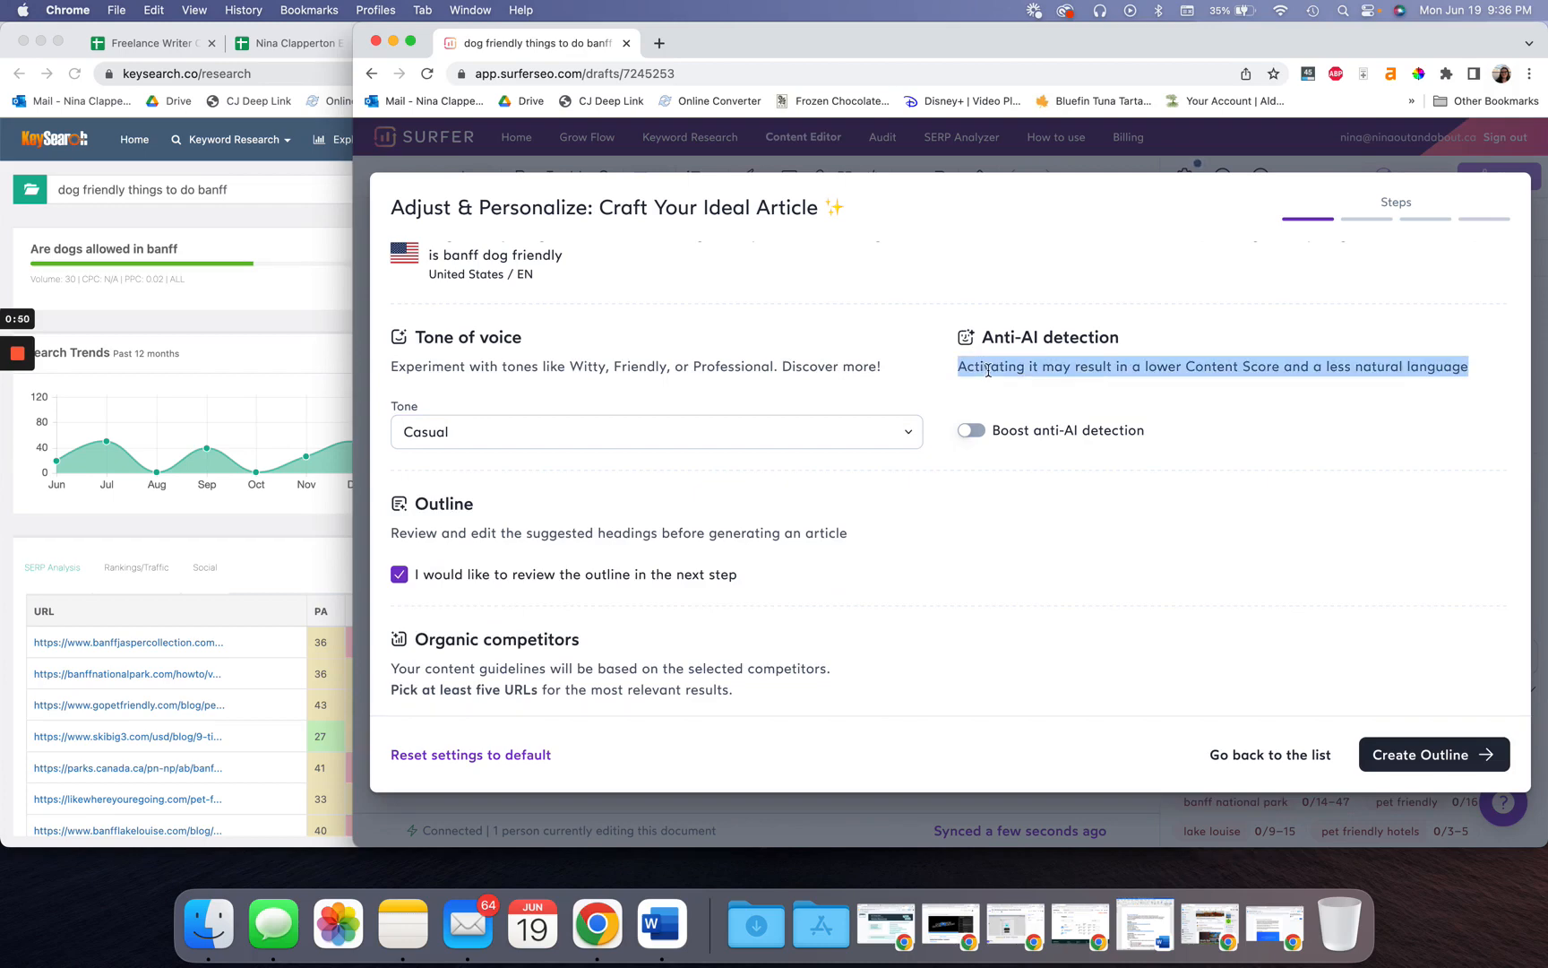
click(1015, 368)
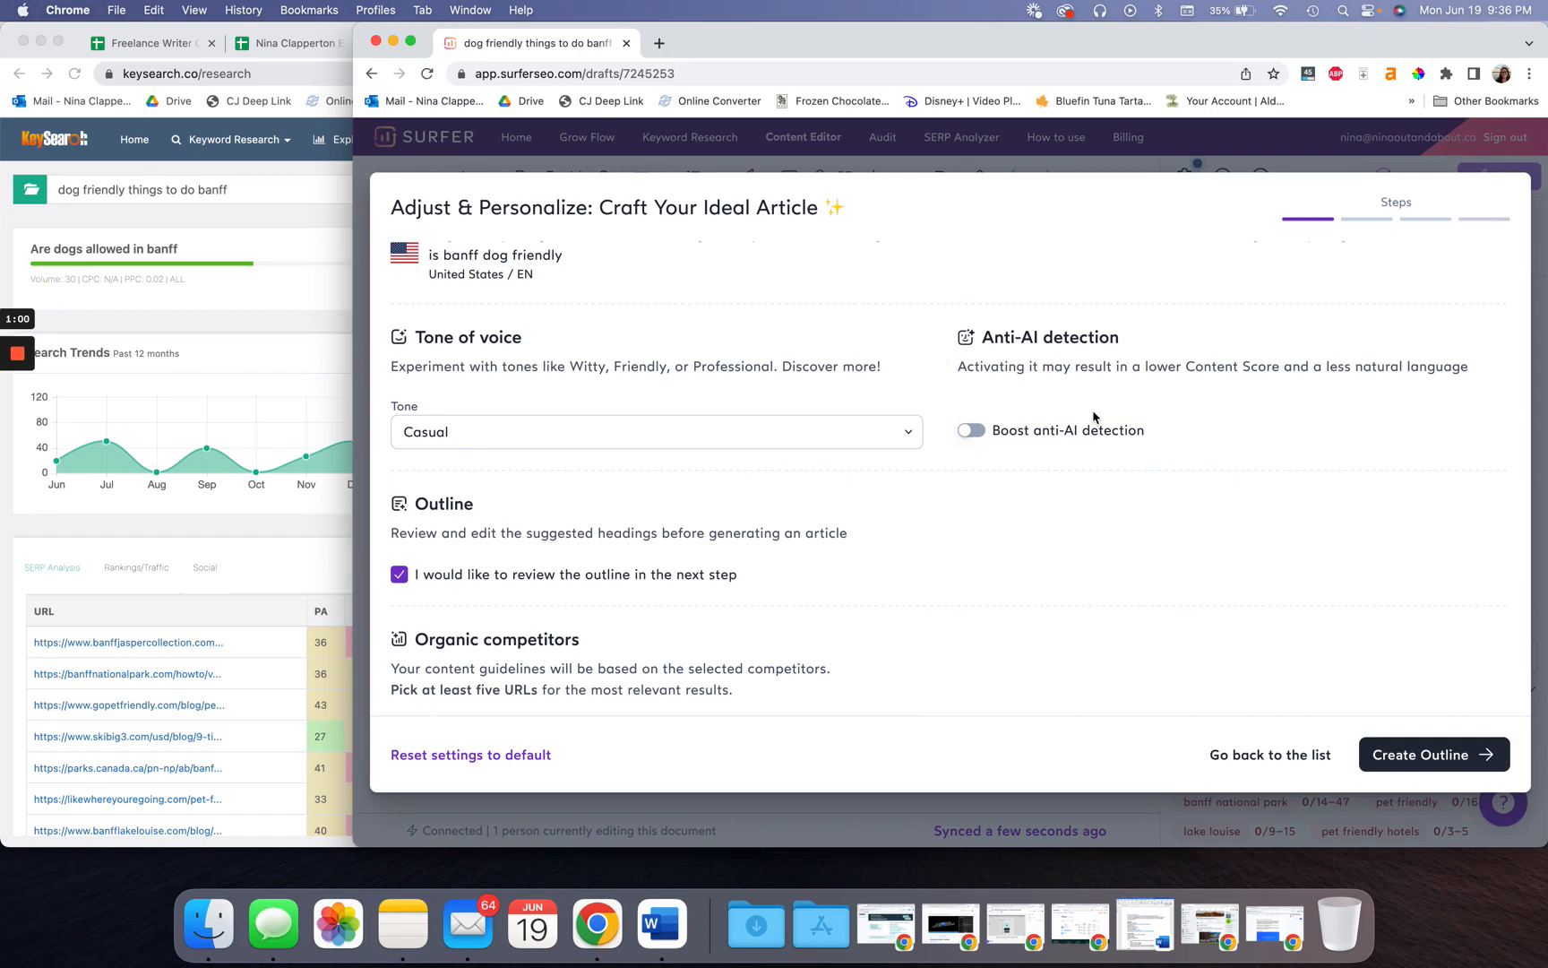
Step: Include the banffjaspercollection.com page, "Pet-friendly Banff: Tips, Trails and Treats Your Pup will Love", among the organic competitors
scroll(1093, 416, down, 1)
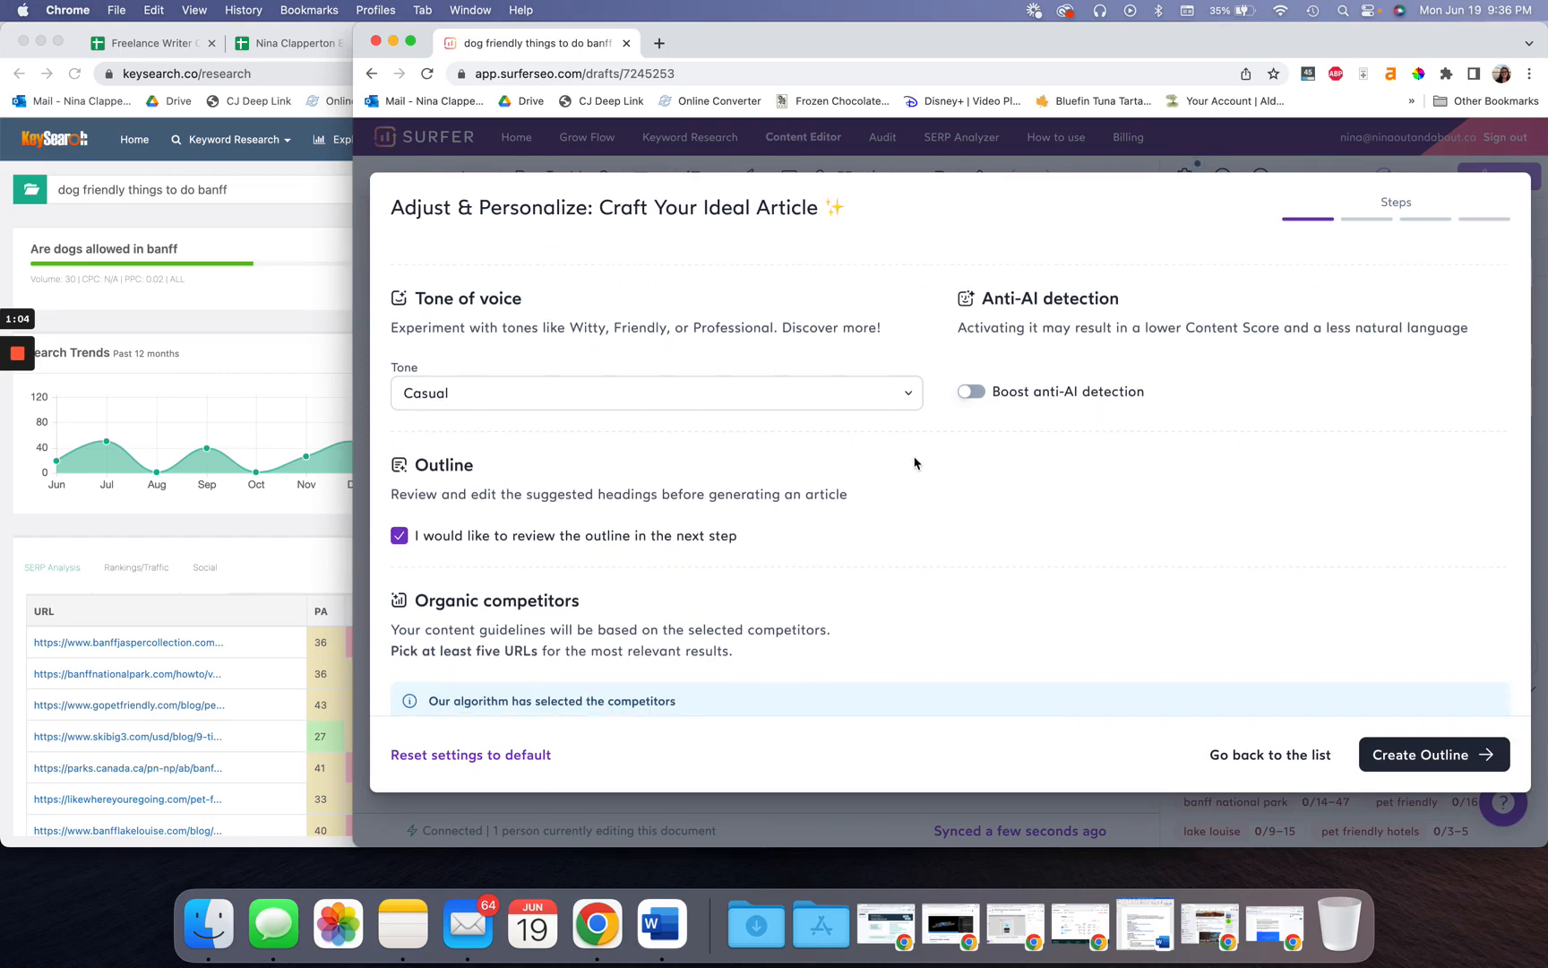
scroll(915, 462, down, 3)
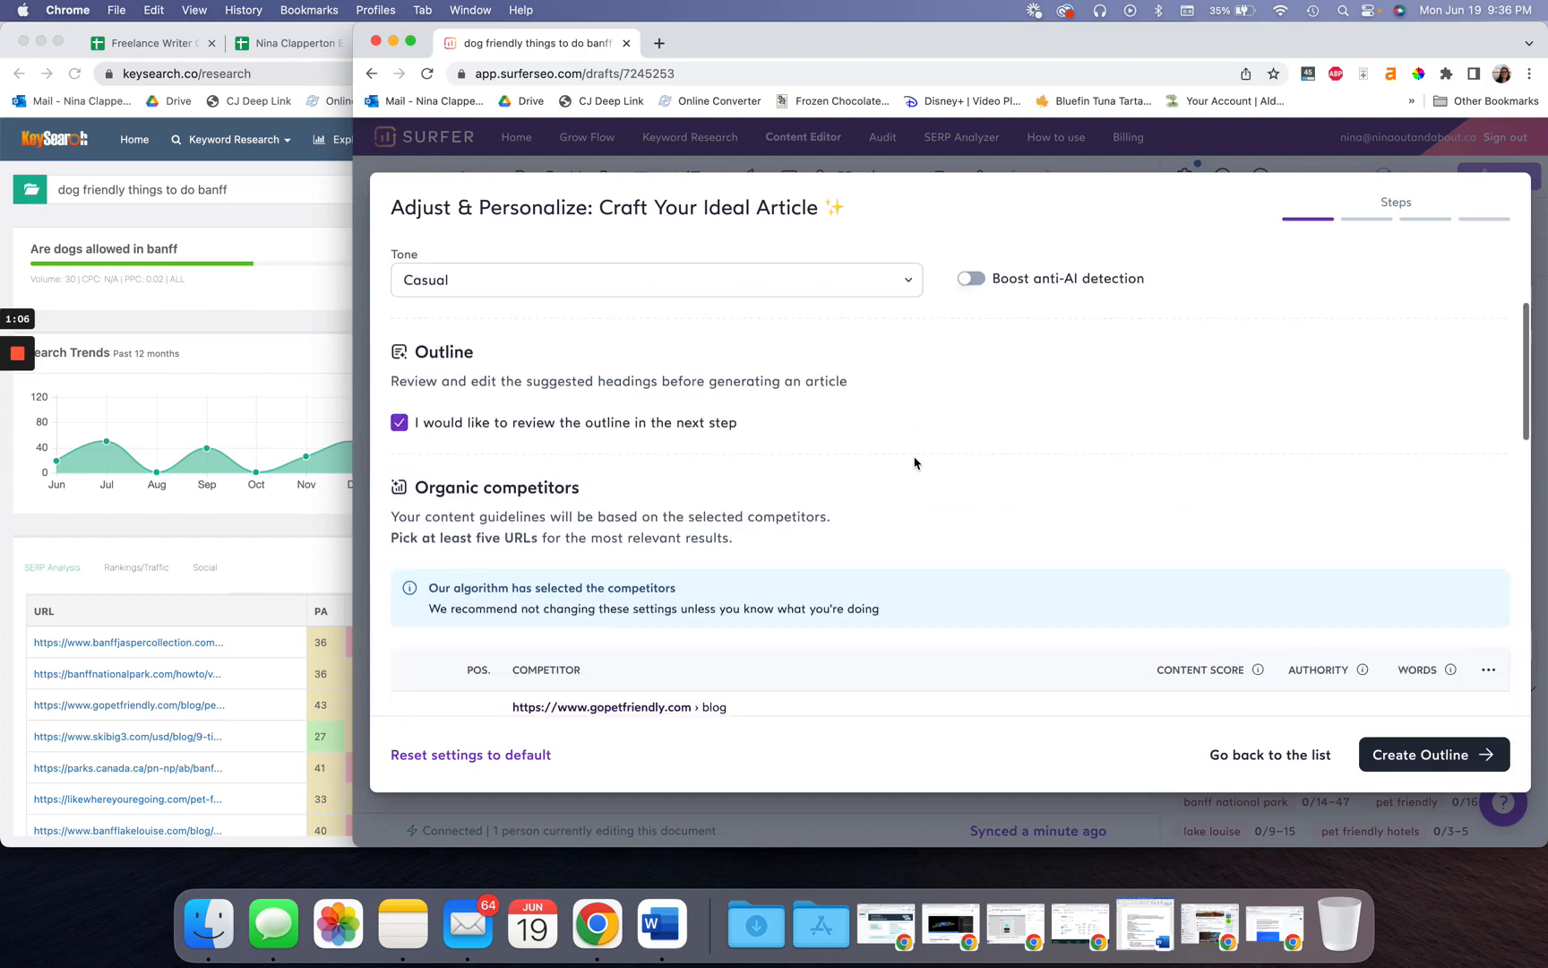
scroll(759, 409, down, 1)
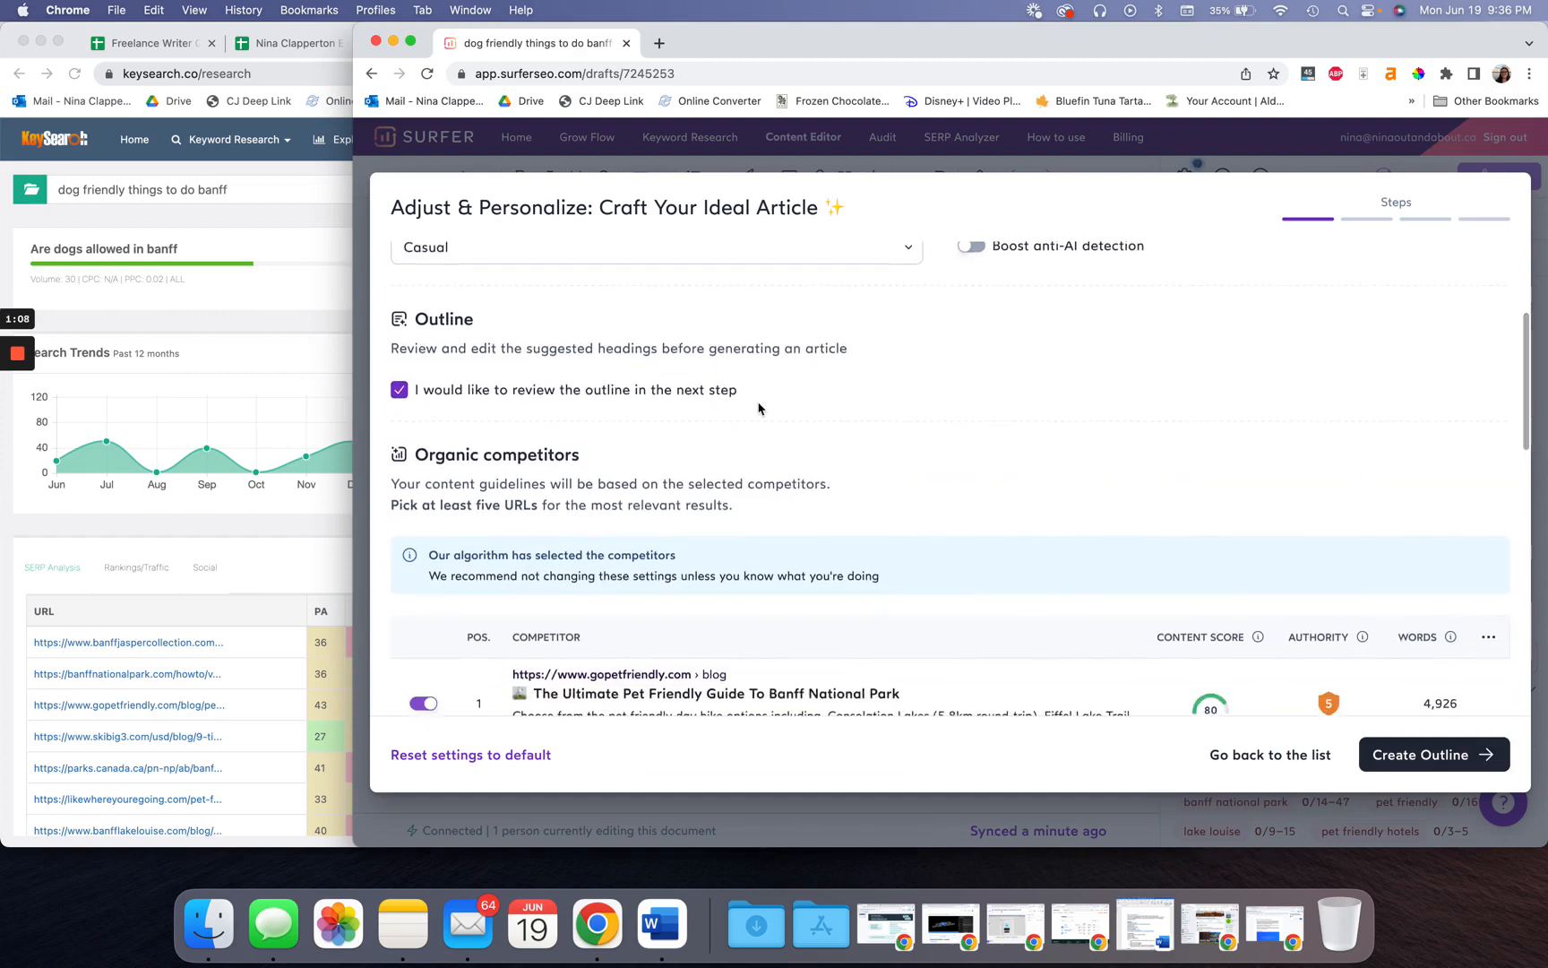
scroll(758, 405, down, 2)
scroll(758, 405, down, 3)
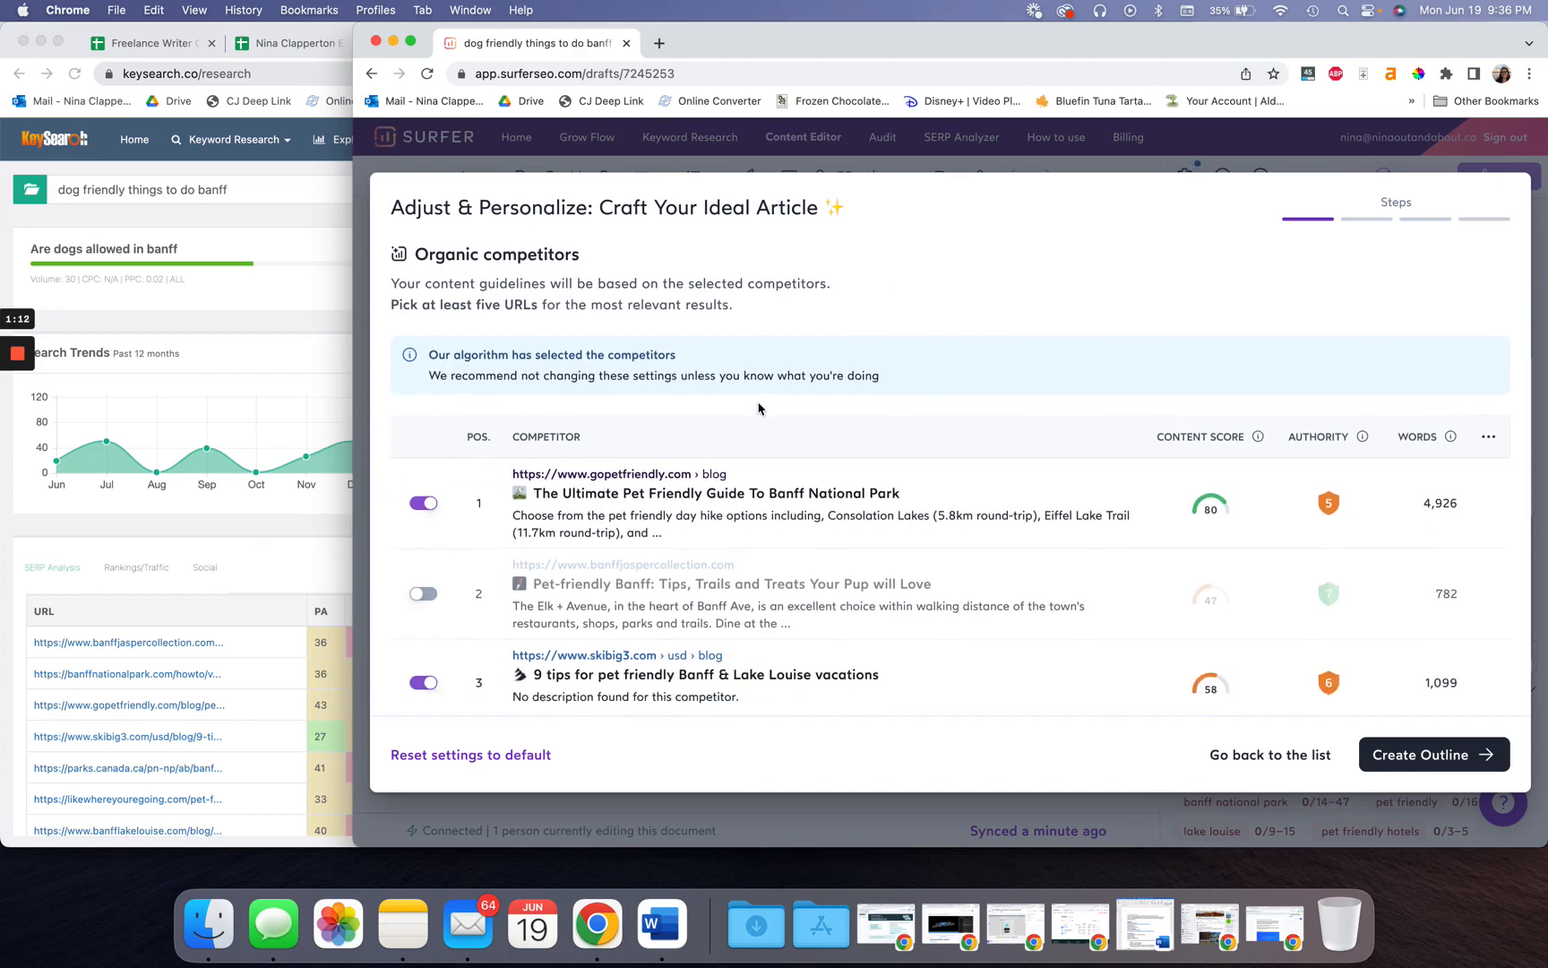
scroll(758, 408, down, 3)
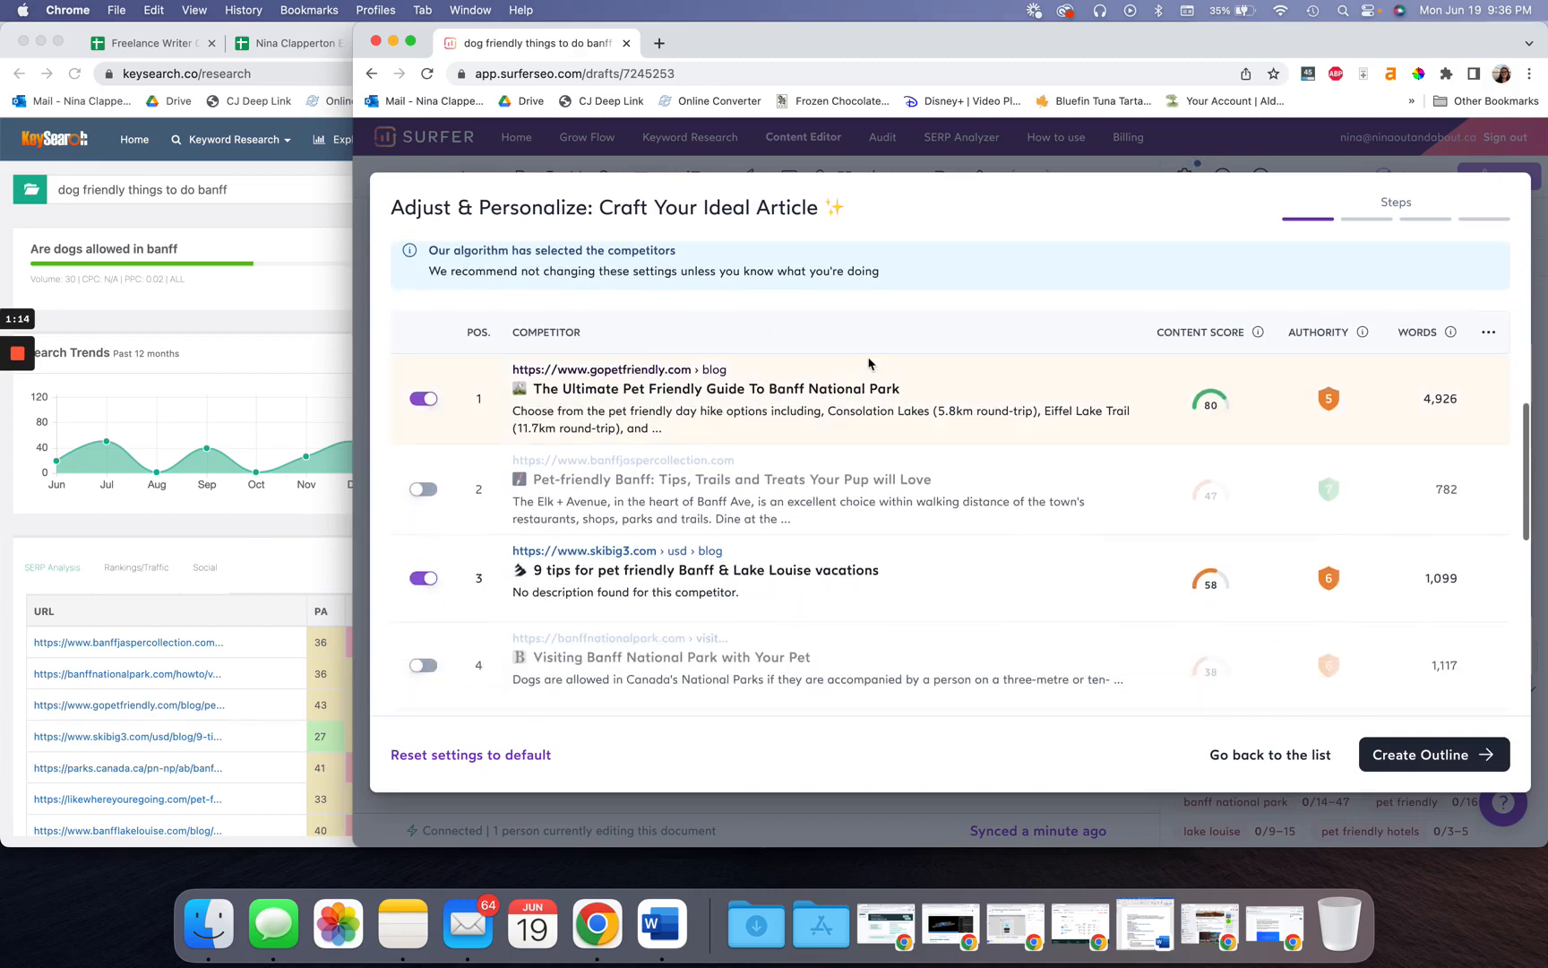
scroll(868, 363, down, 2)
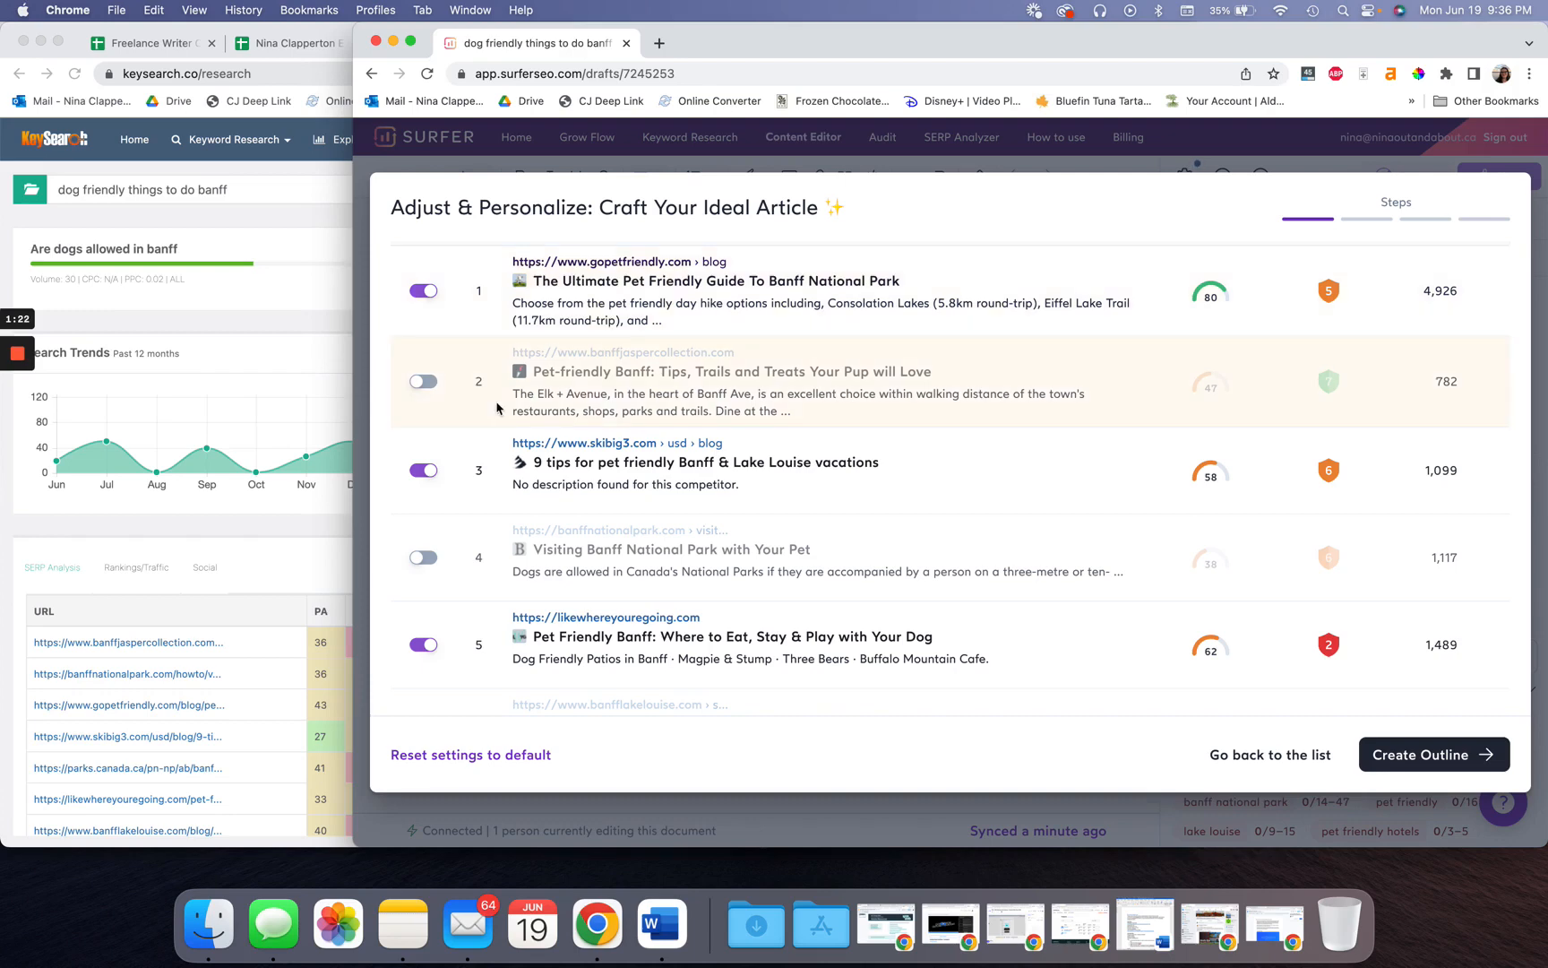
click(428, 382)
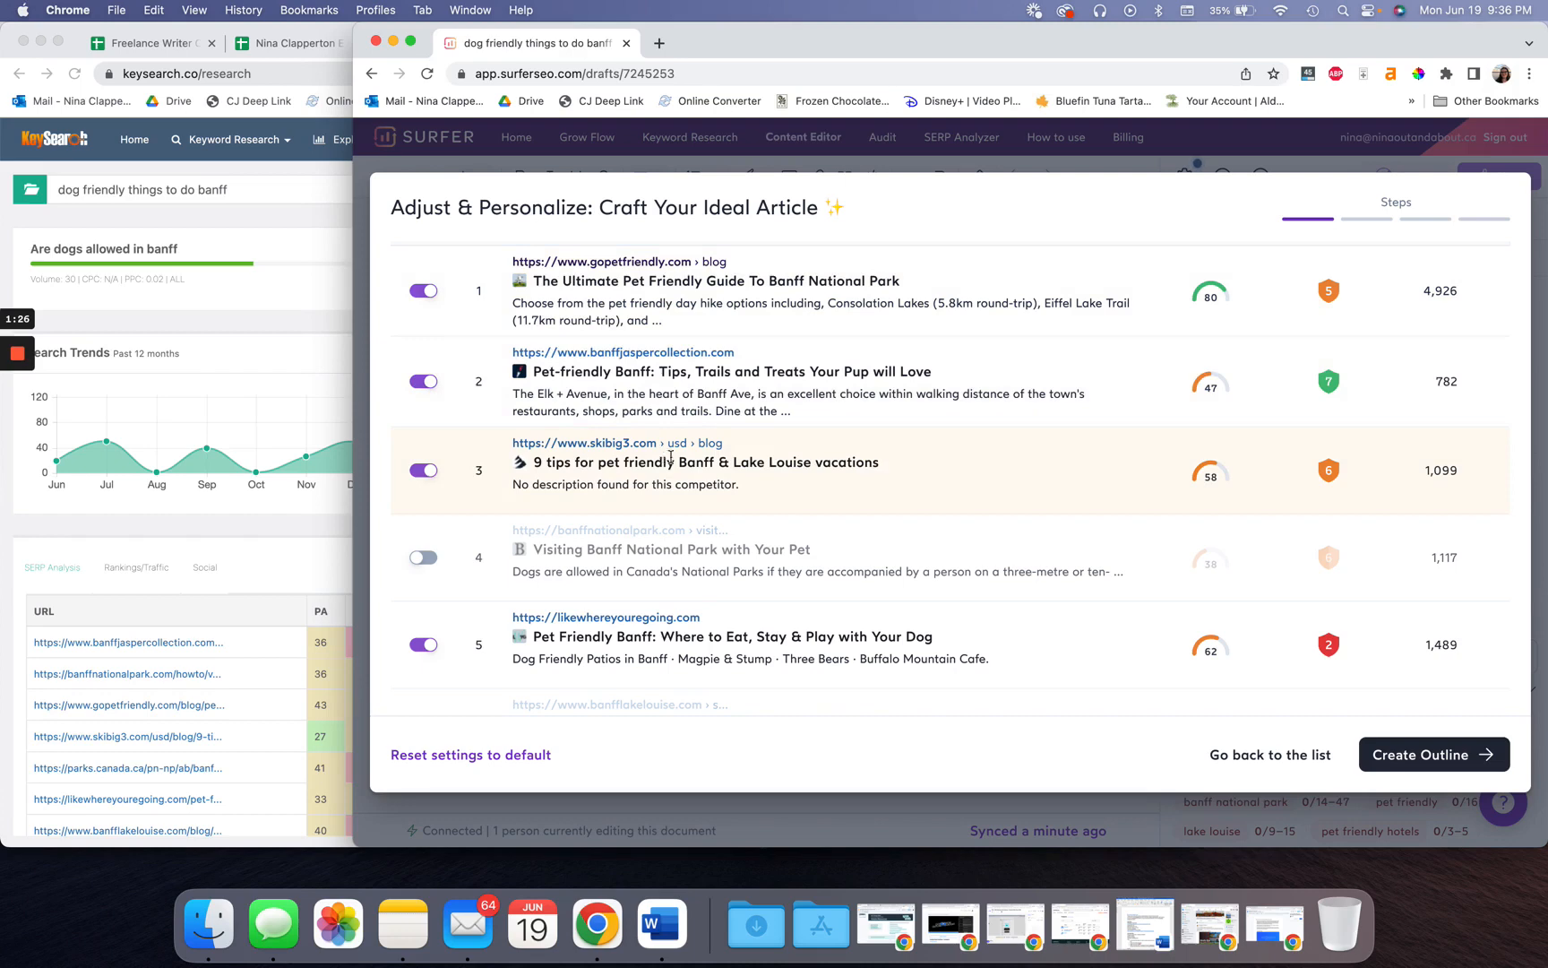
Step: Include the banffnationalpark.com page in position 4 and the banfflakelouise.com page in position 6 as organic competitors
scroll(782, 455, down, 3)
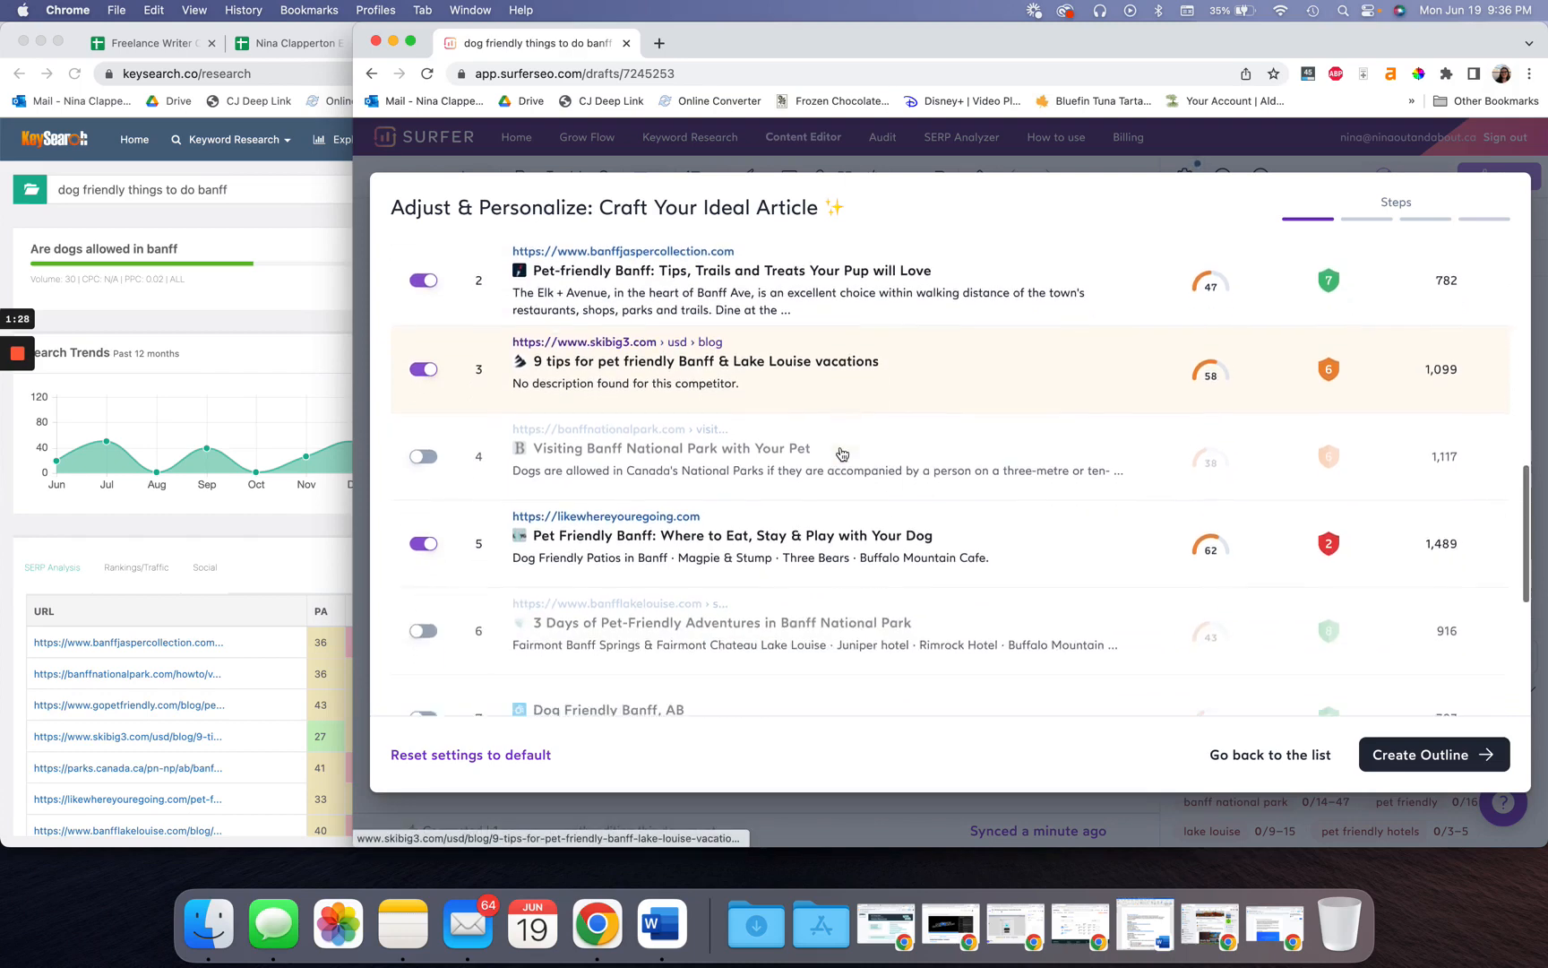
click(419, 451)
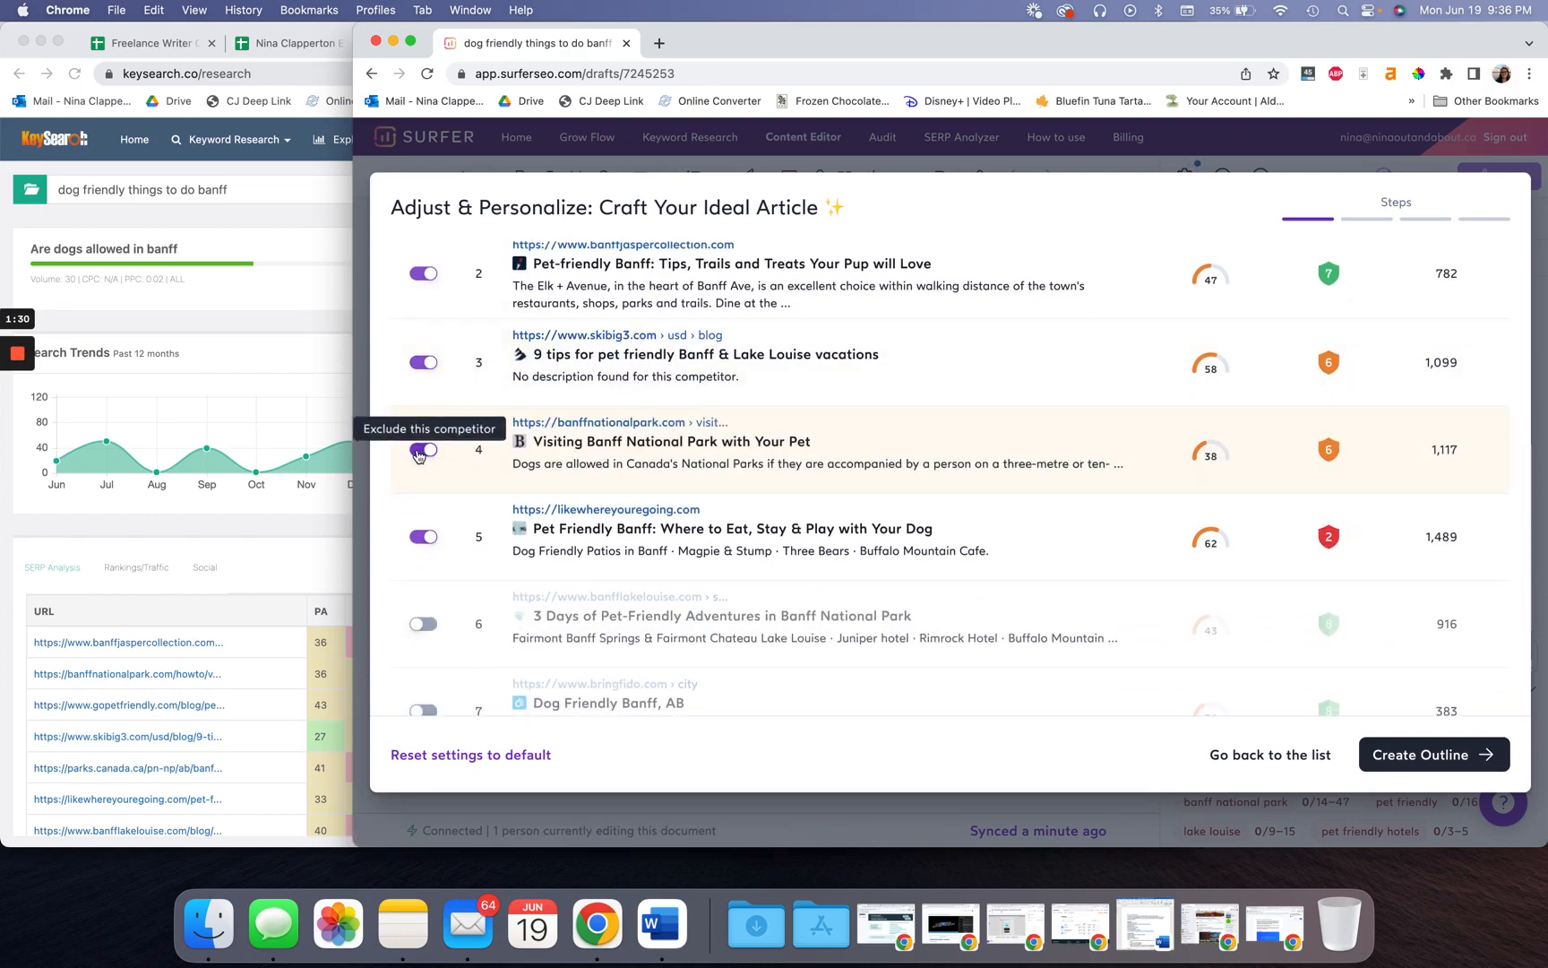
scroll(418, 455, down, 3)
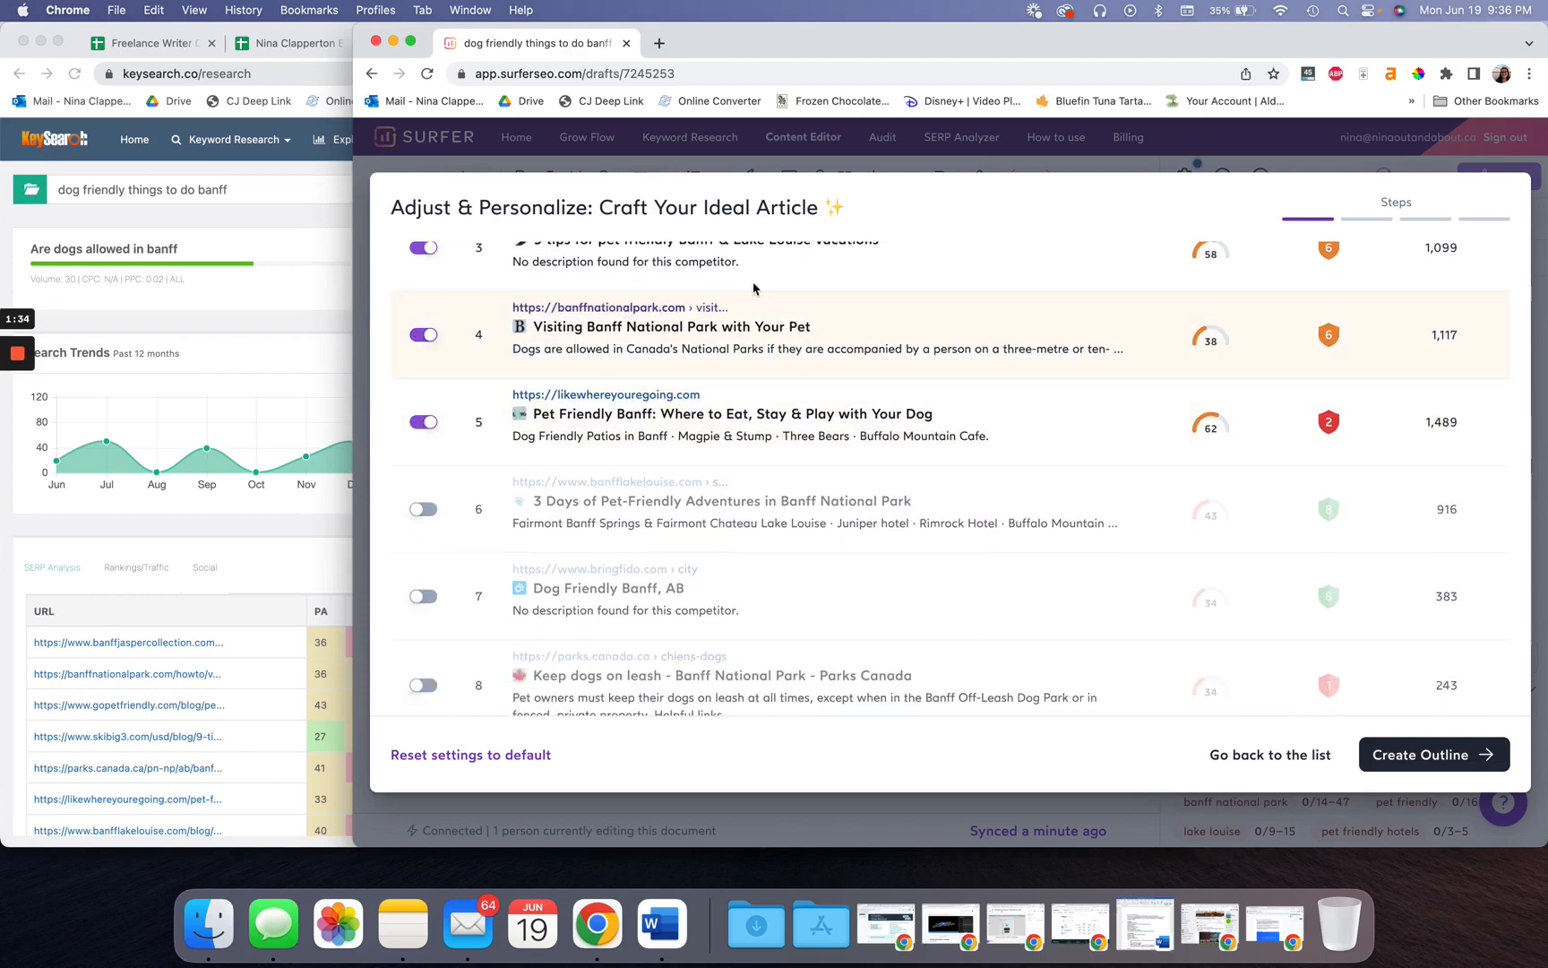
scroll(627, 398, down, 2)
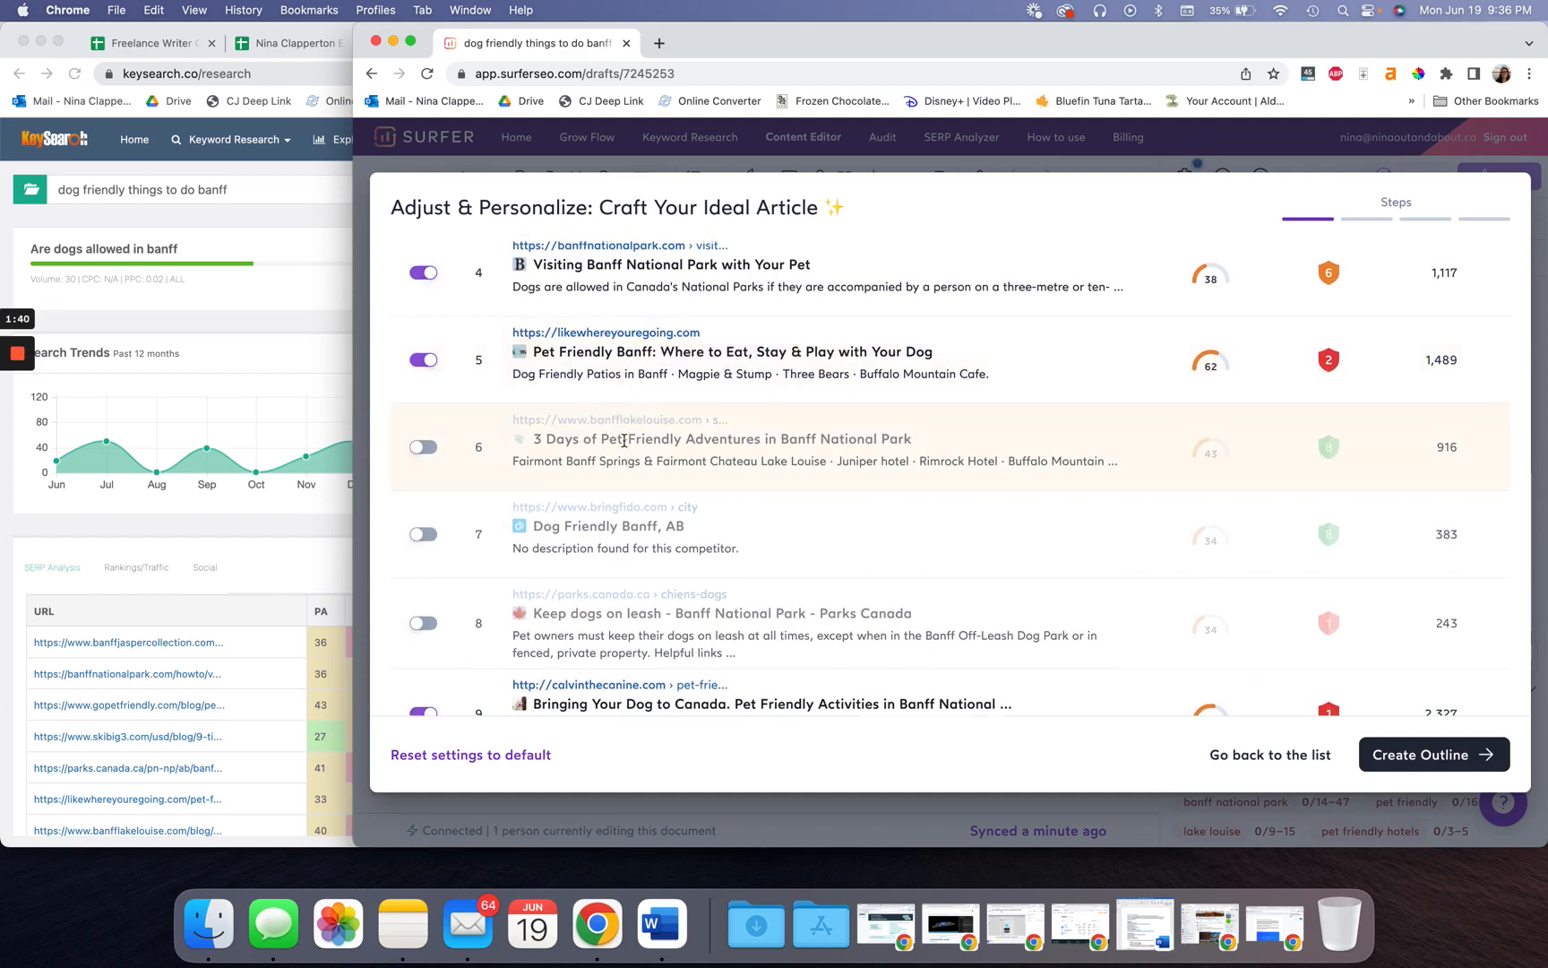
click(423, 446)
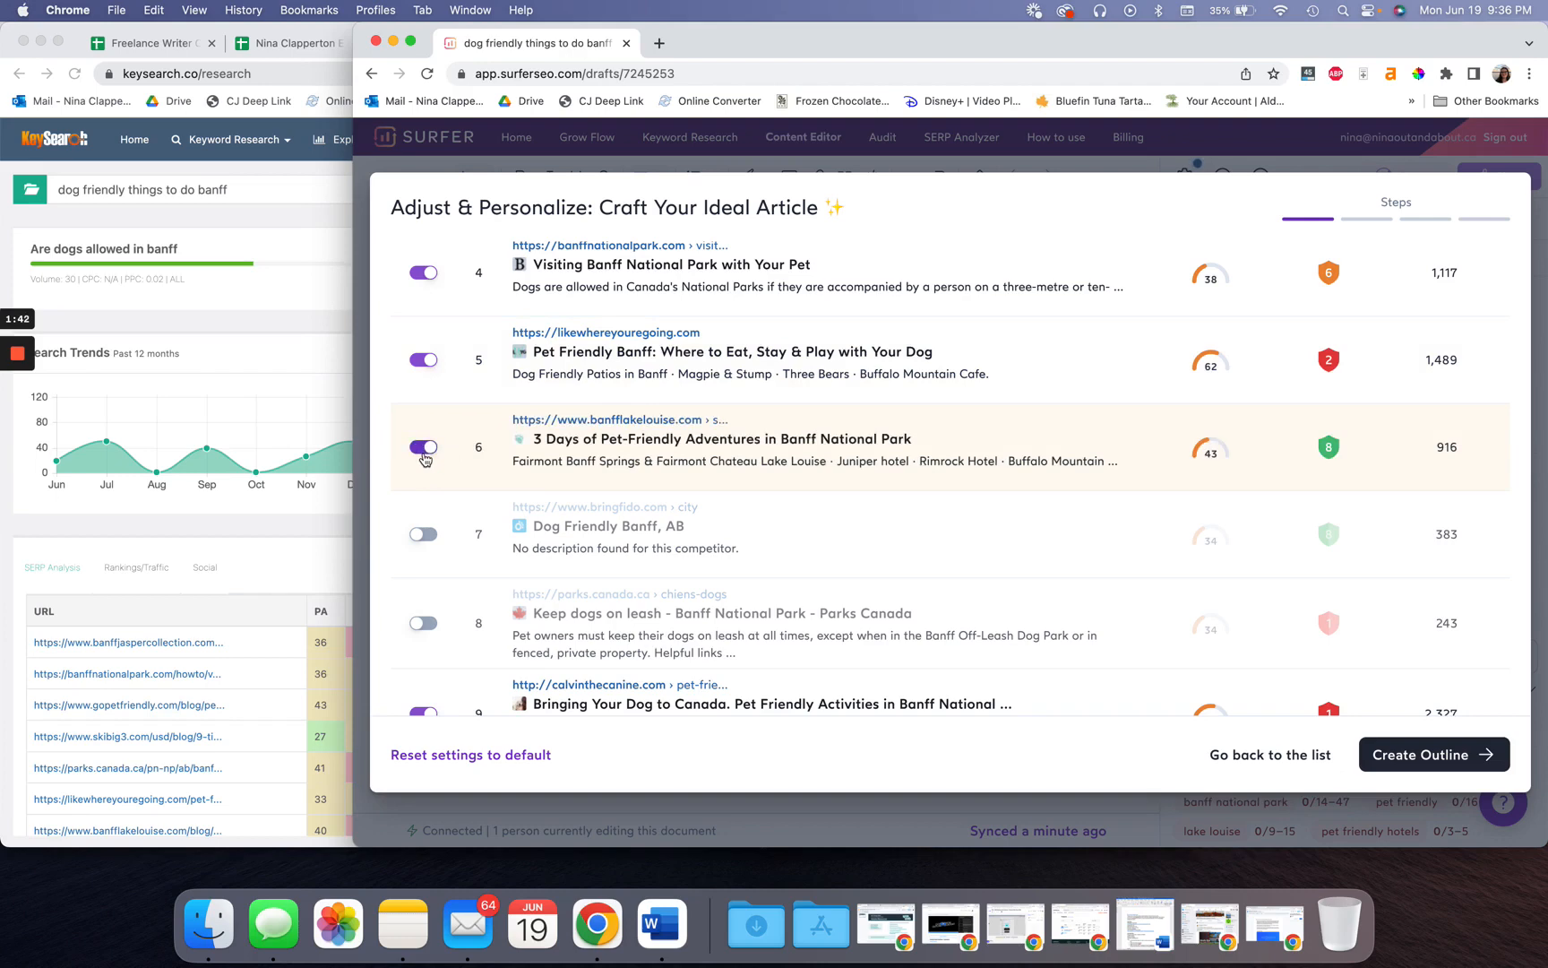
Step: Check the remaining competitors against KeySearch's SERP analysis and open the calvinthecanine.com article listed there
scroll(438, 460, down, 2)
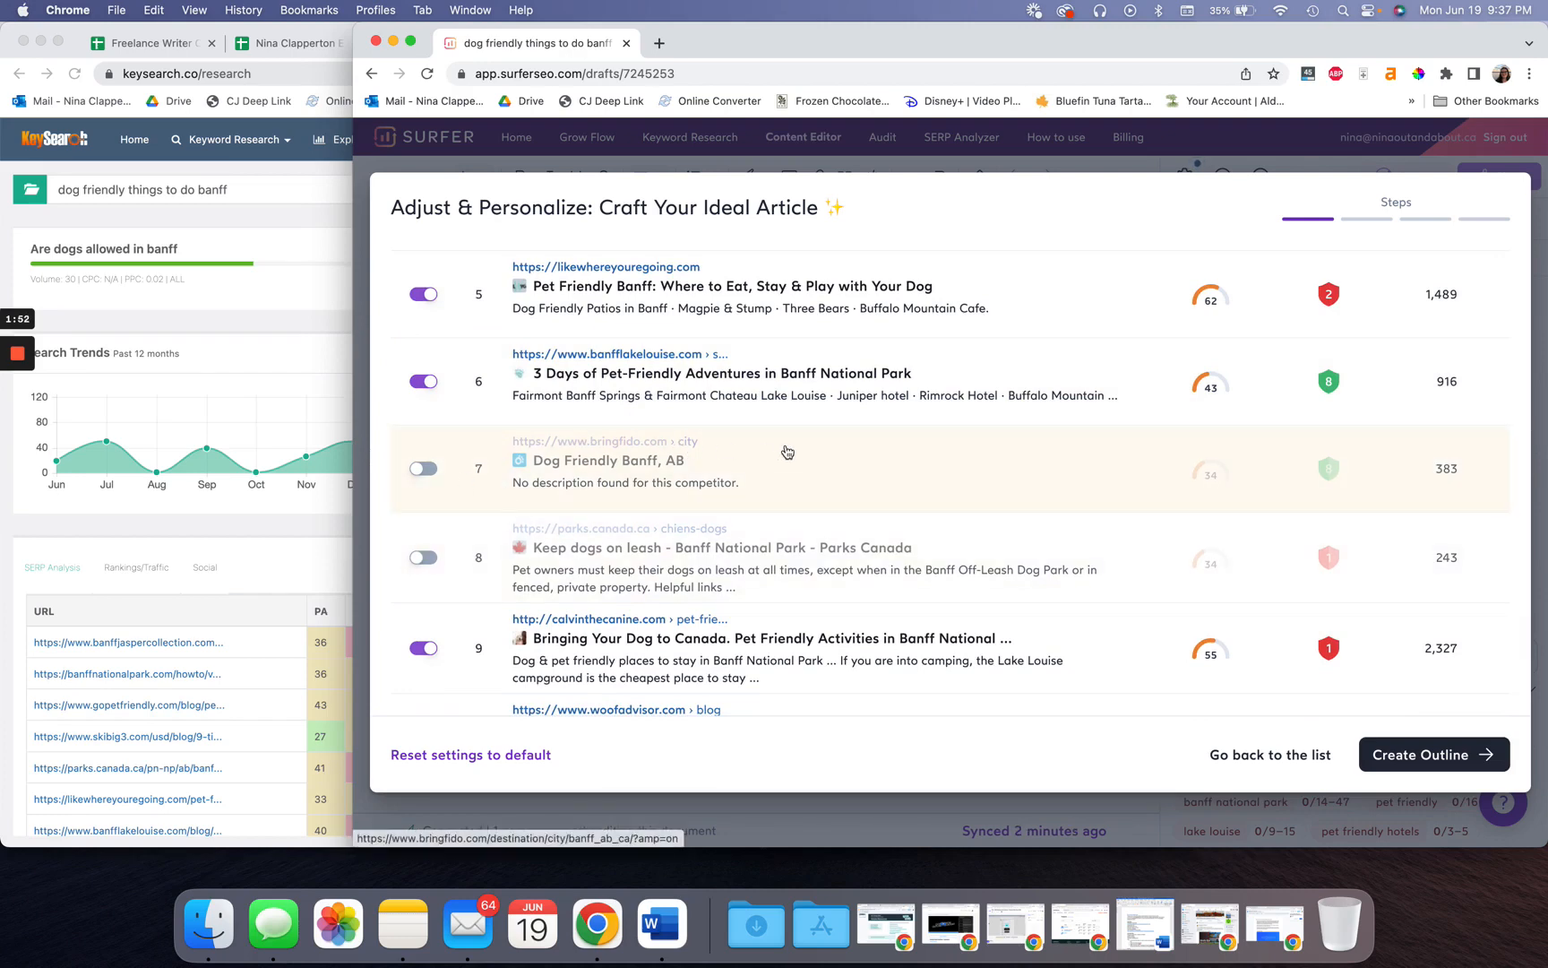
scroll(788, 452, down, 2)
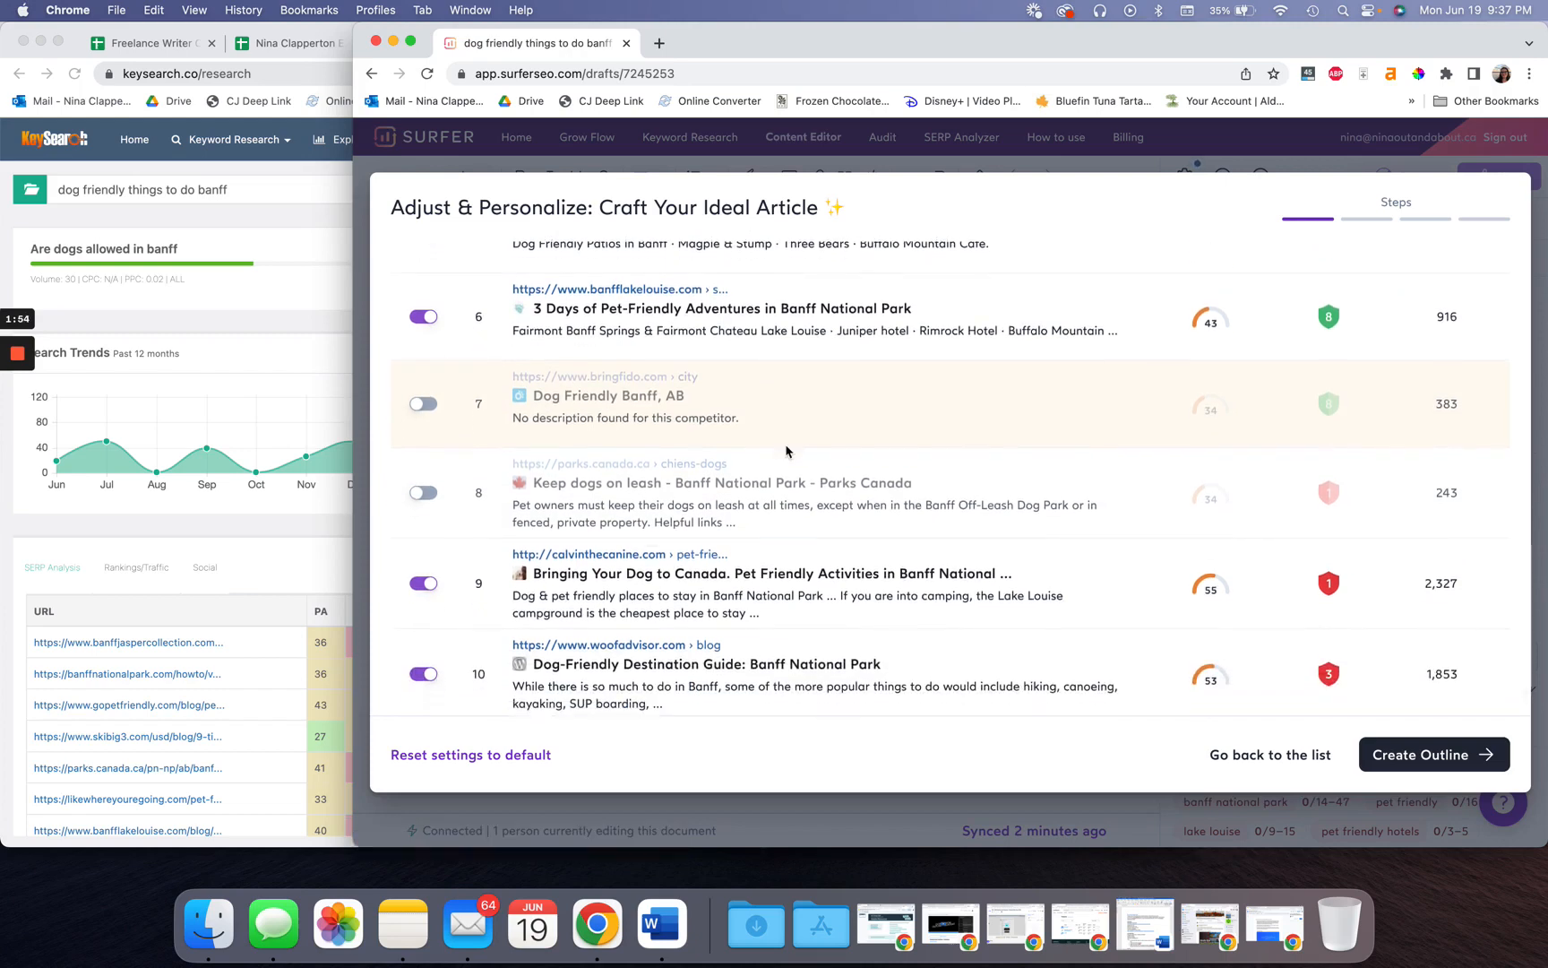
scroll(787, 450, down, 2)
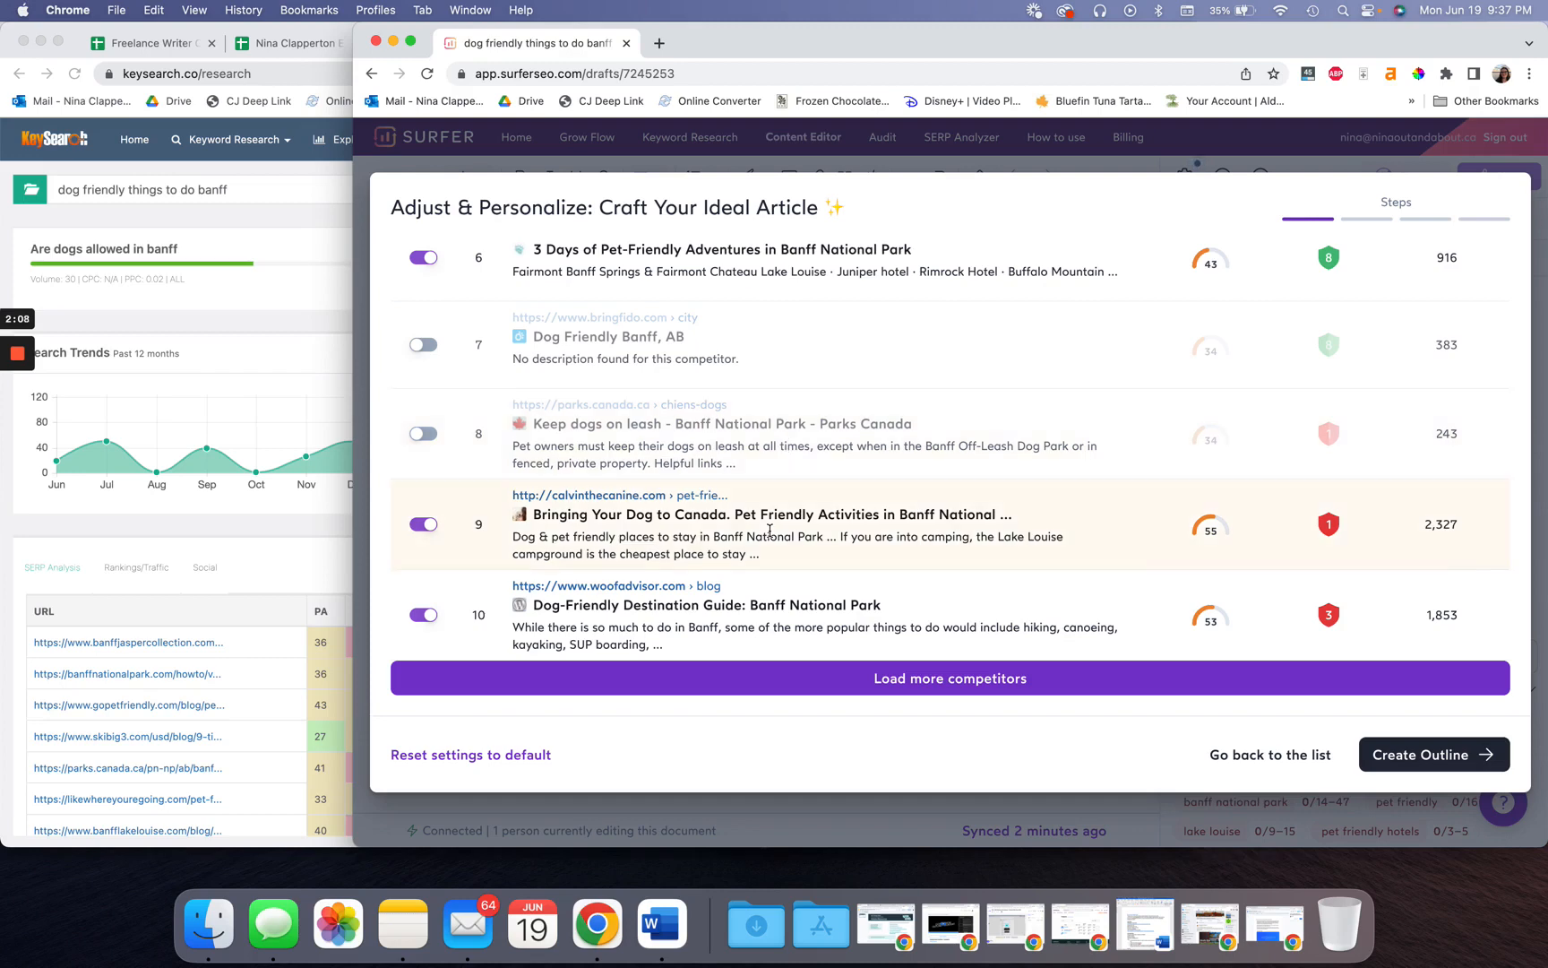
click(282, 572)
scroll(179, 628, down, 4)
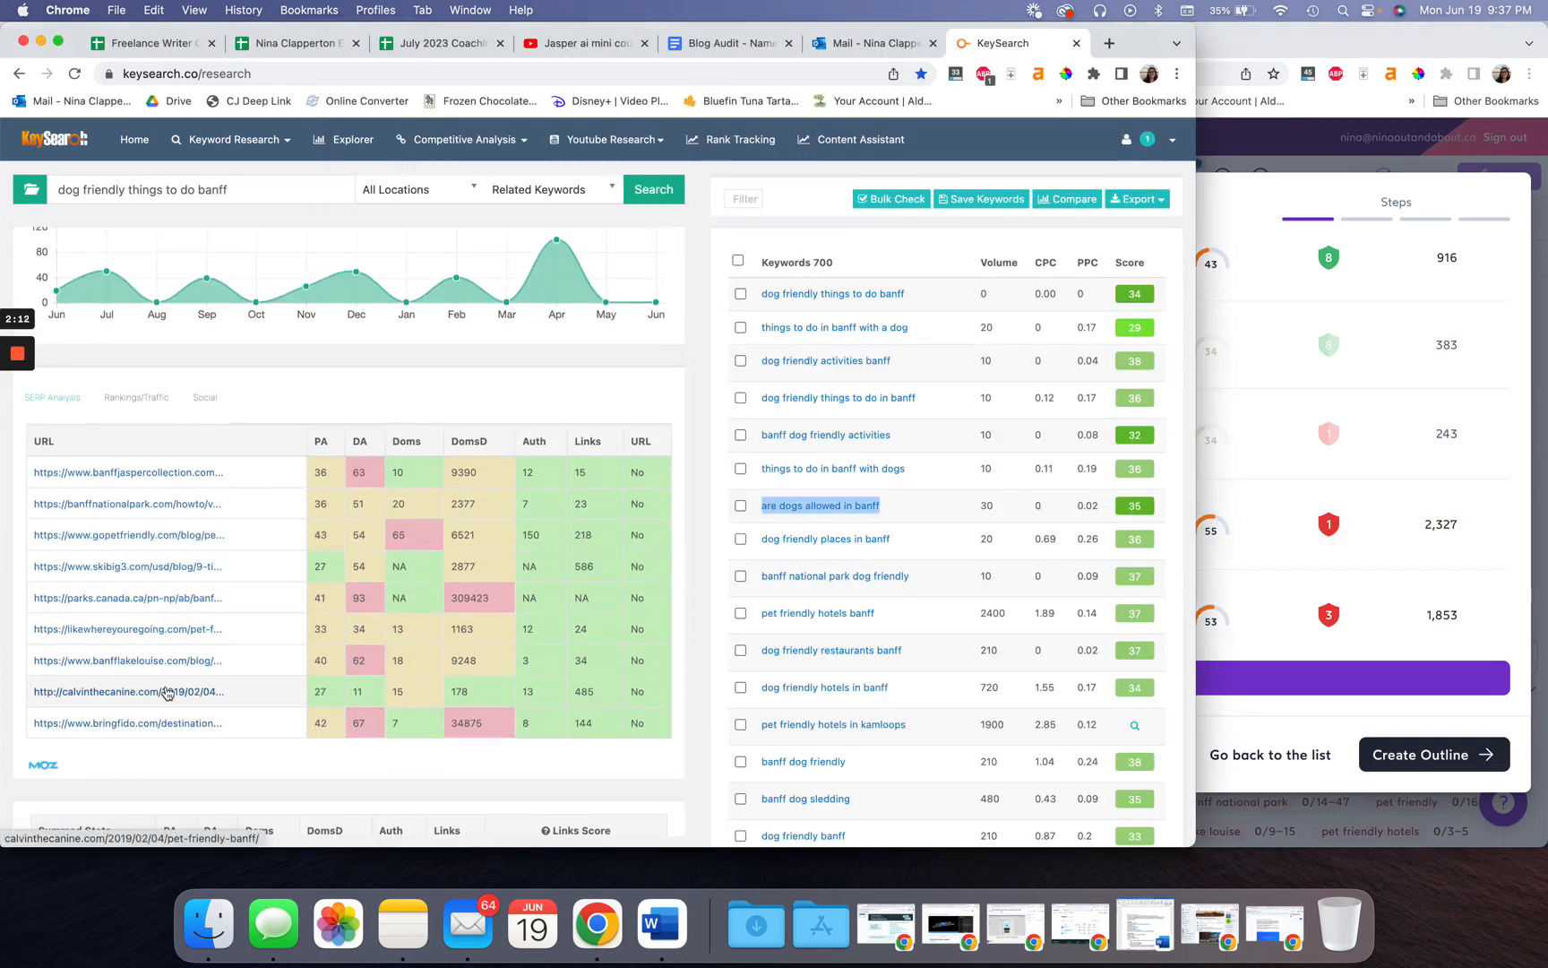
click(1299, 488)
click(331, 627)
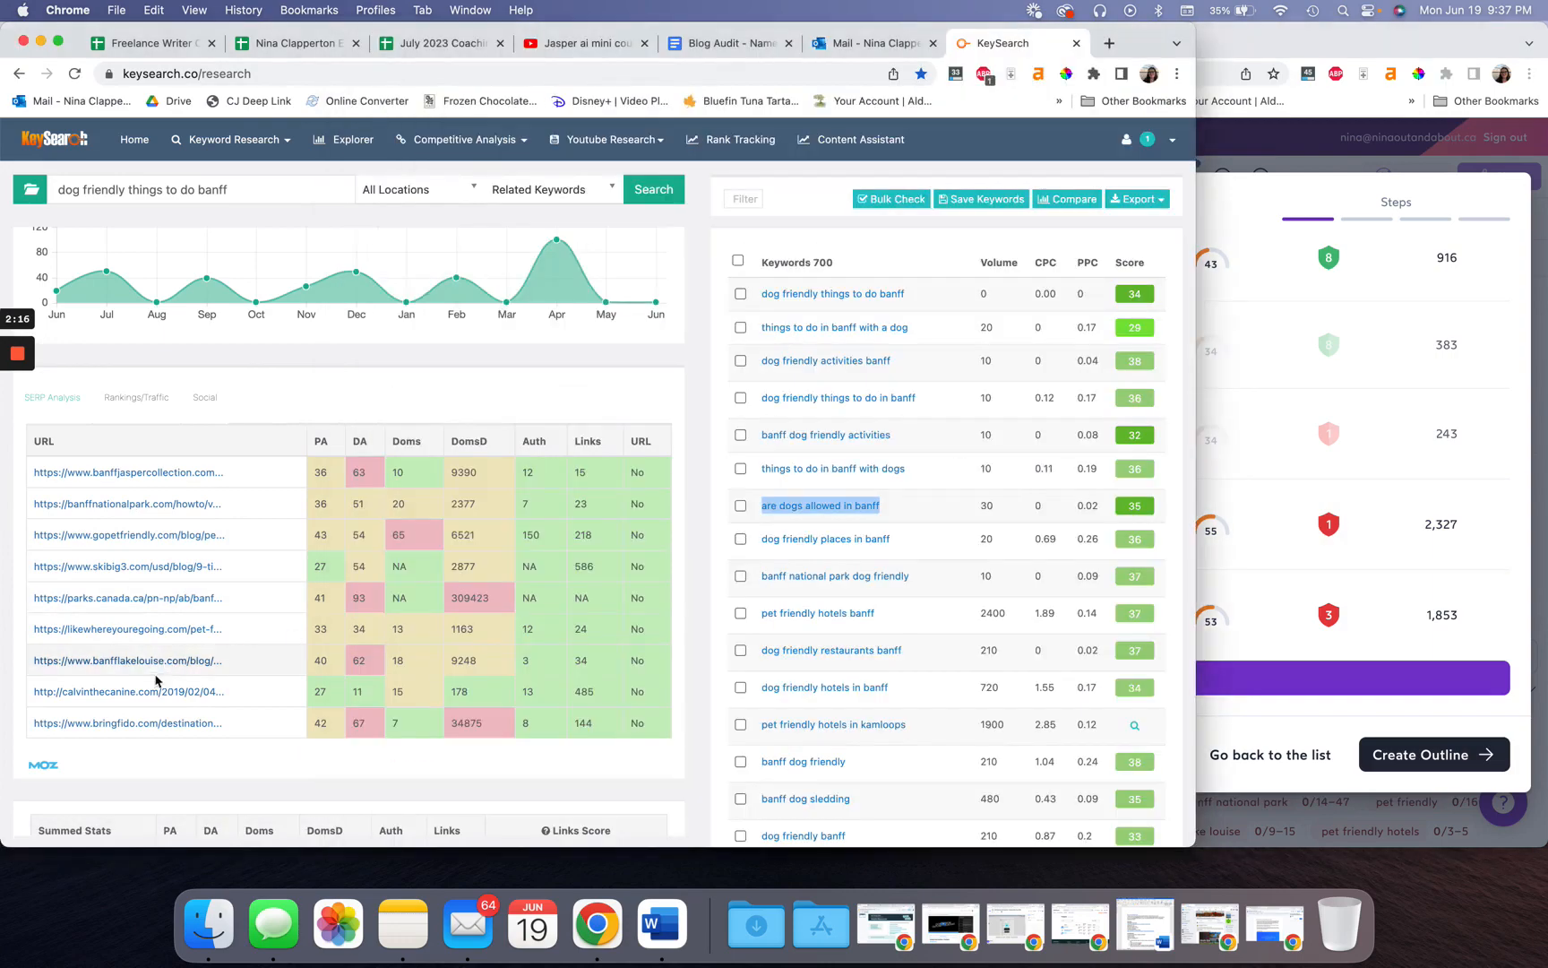
click(132, 694)
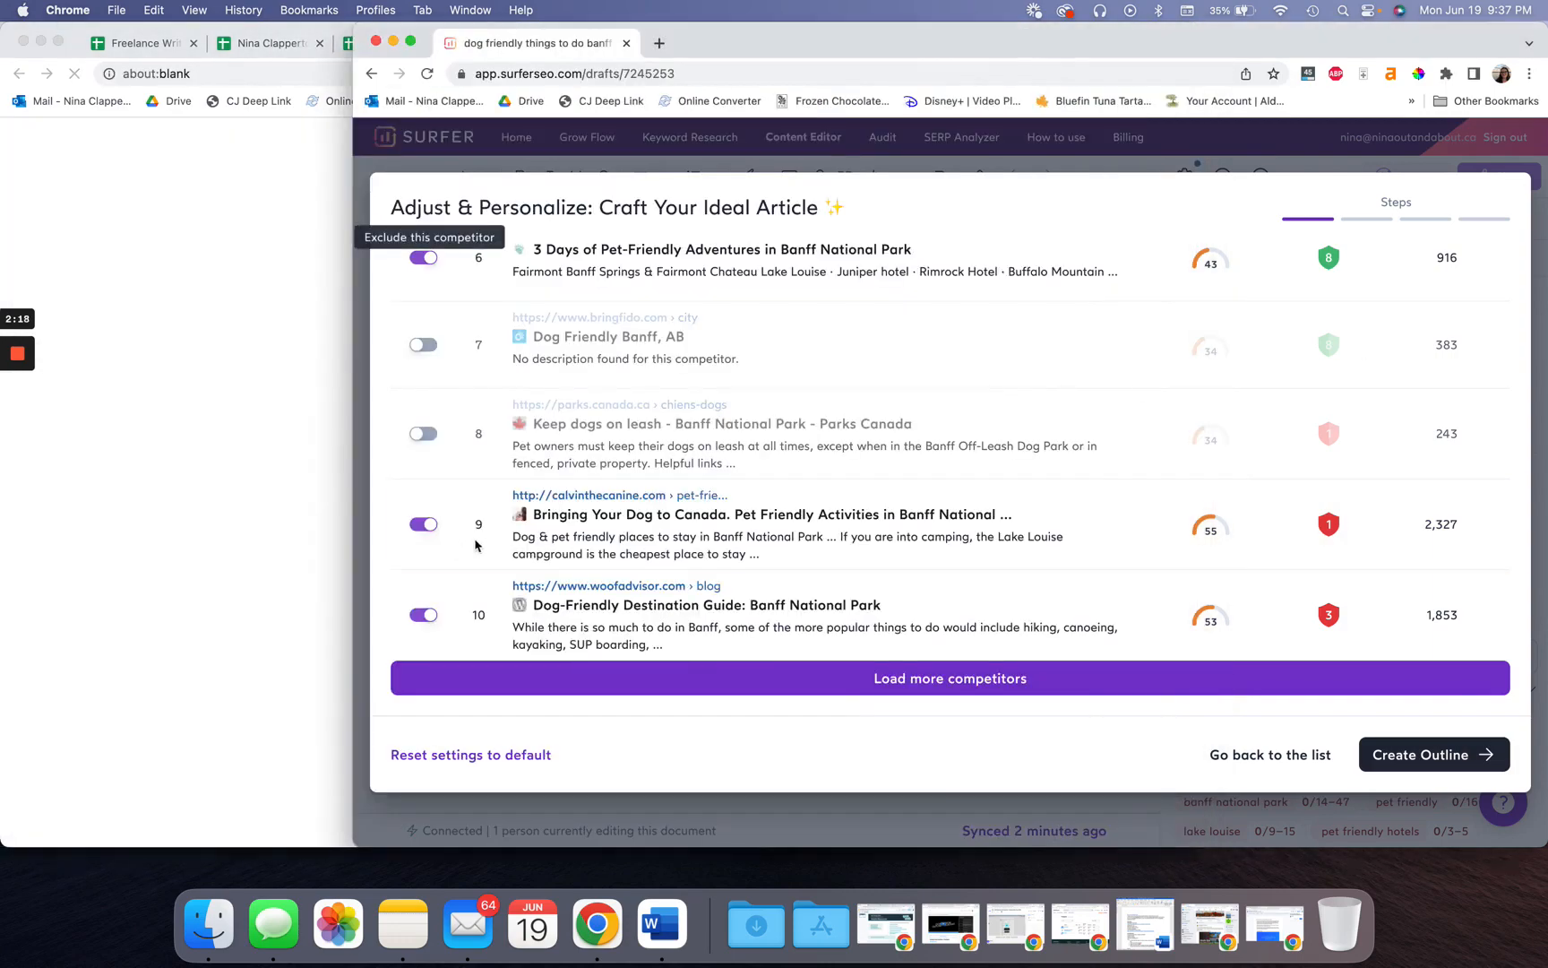
click(146, 545)
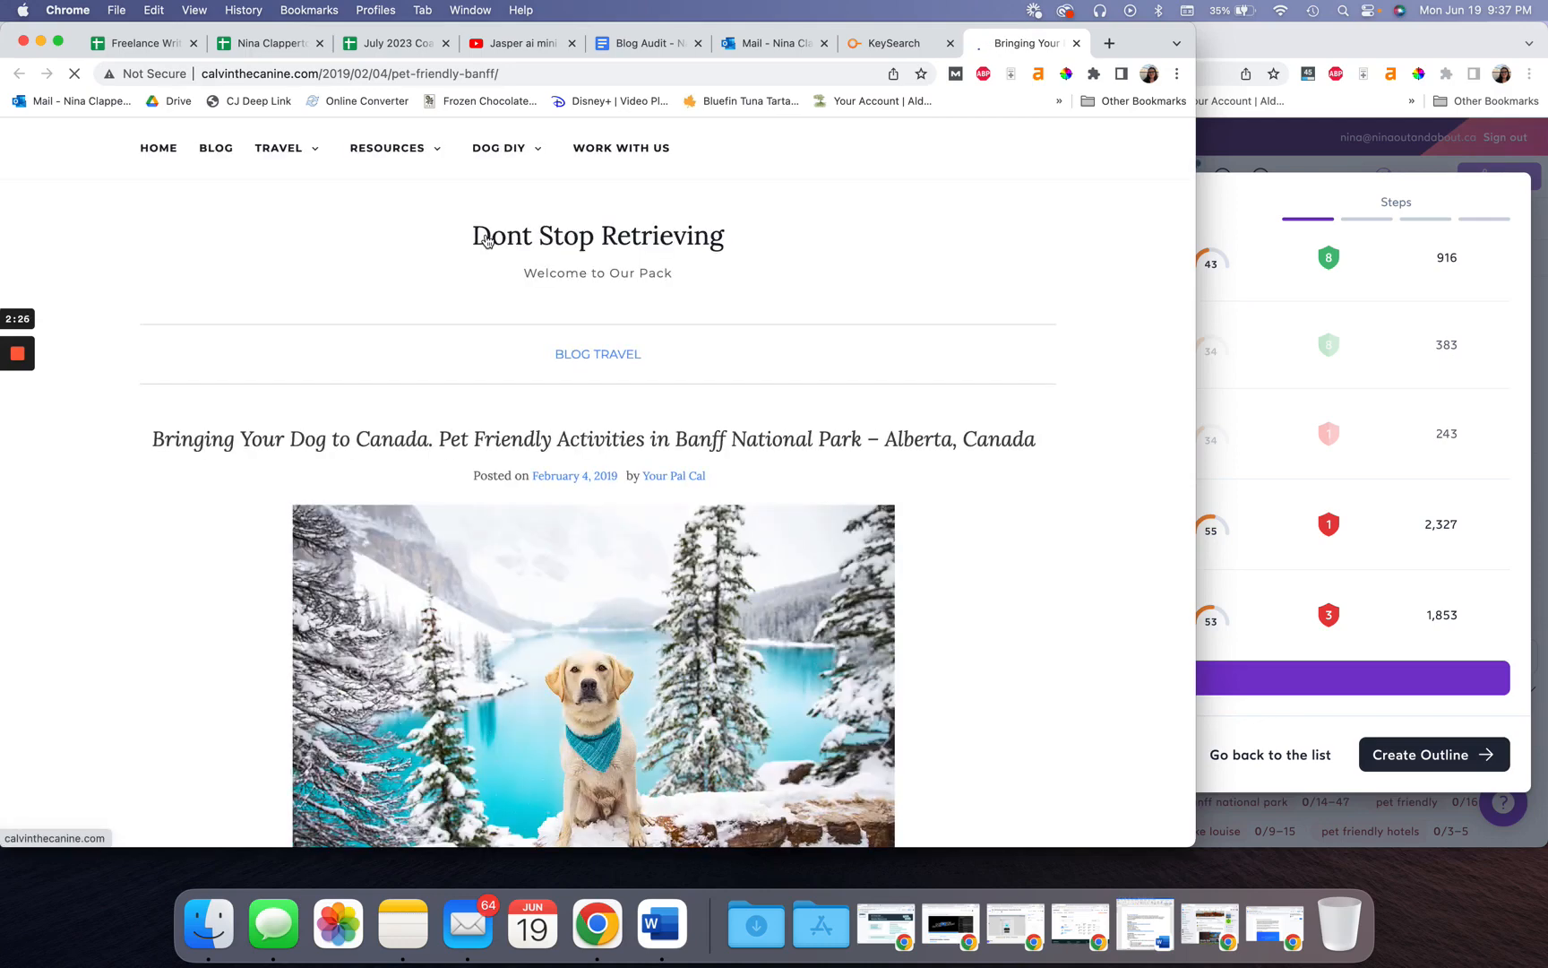
Step: Skim the calvinthecanine.com article's sections on visiting Banff with a dog and return to Surfer's organic competitor list
scroll(448, 274, down, 2)
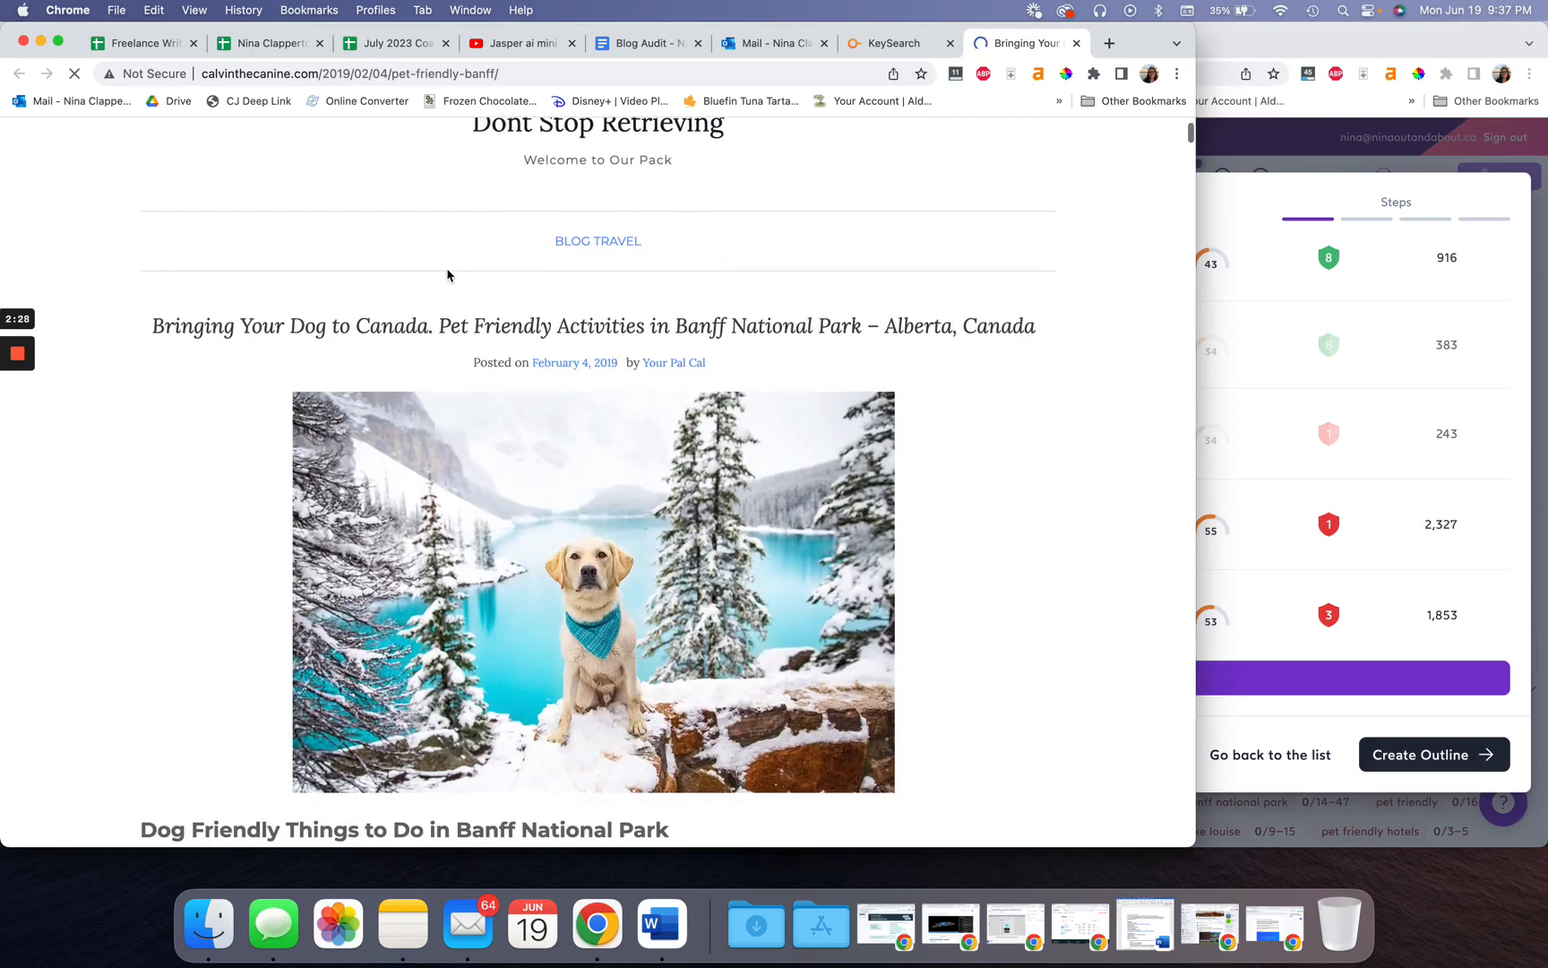
scroll(448, 274, down, 3)
scroll(448, 274, down, 15)
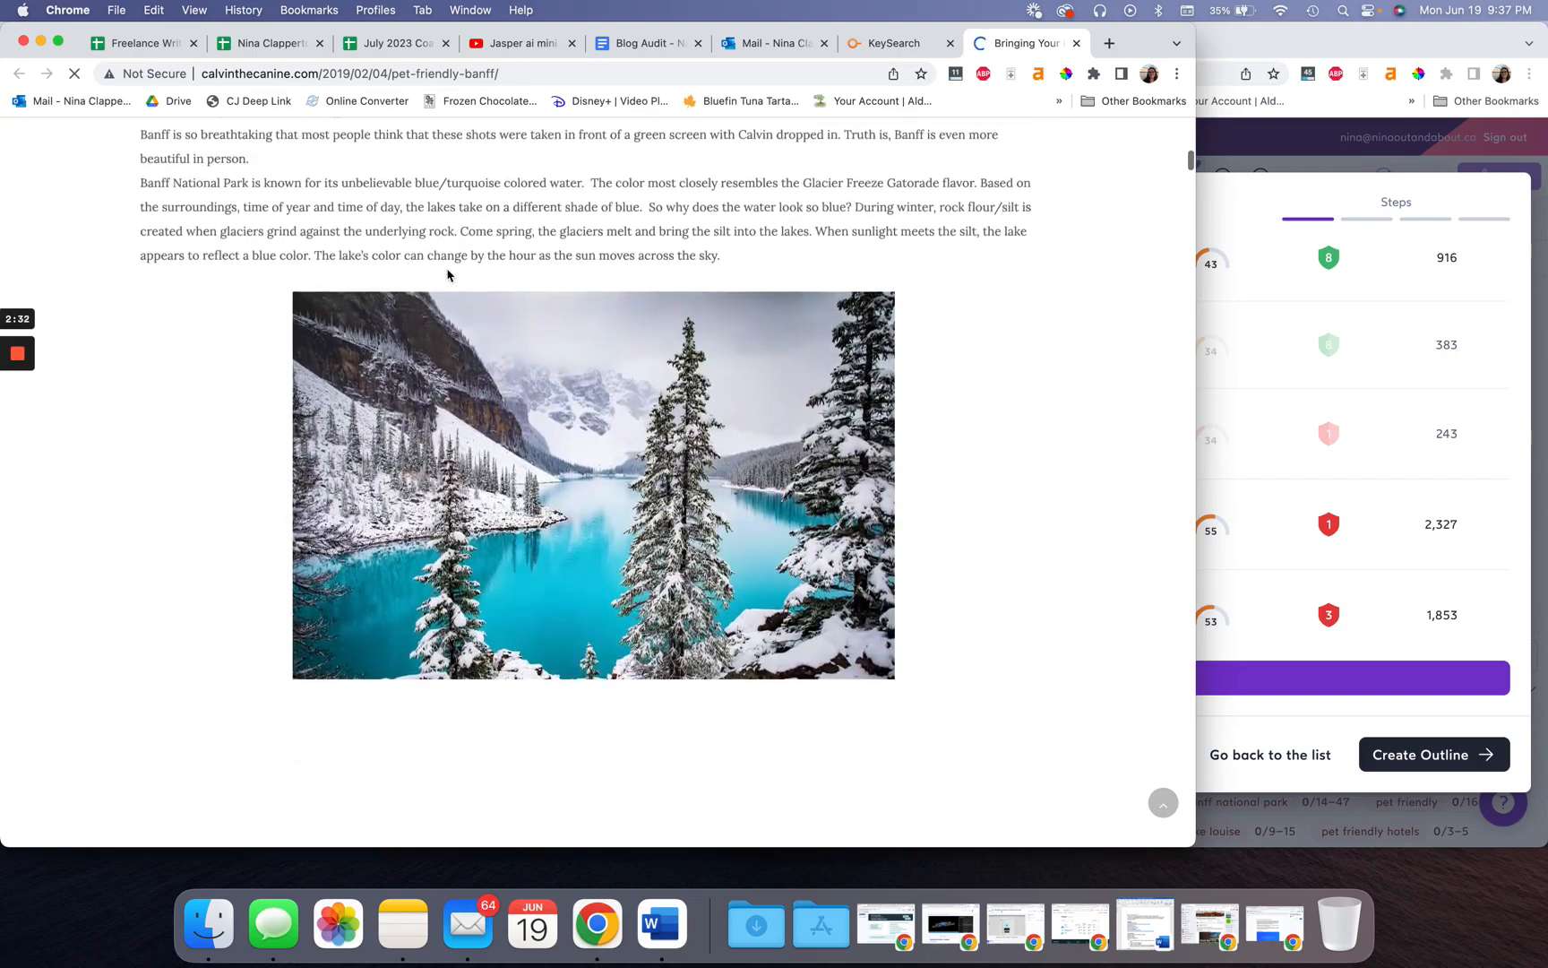
scroll(448, 274, down, 15)
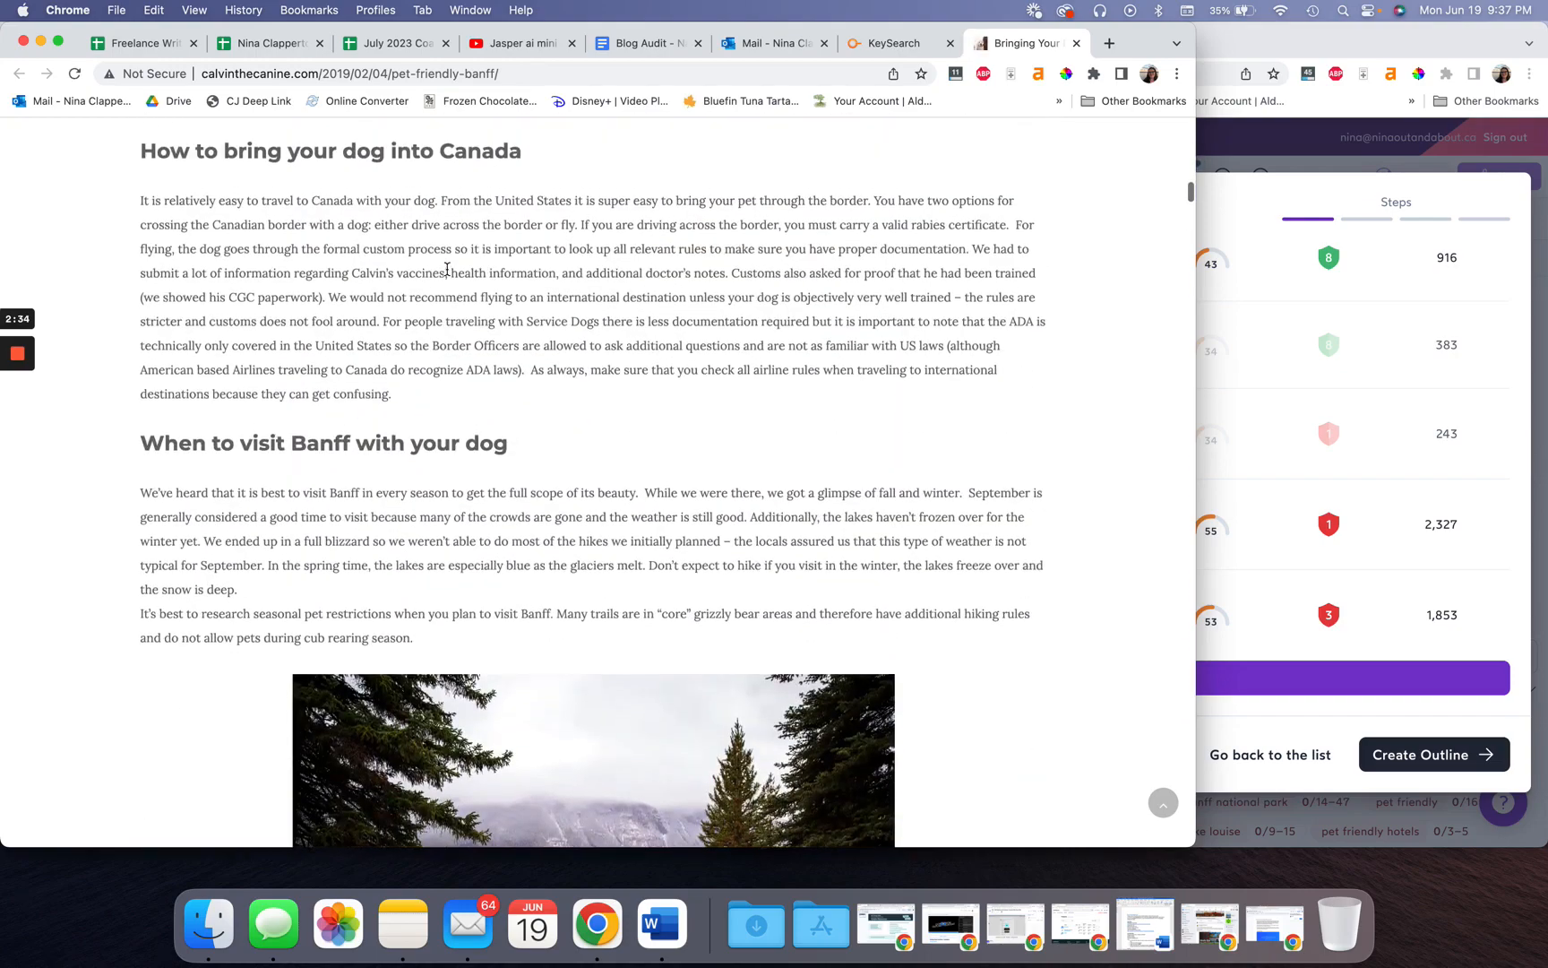
scroll(448, 271, down, 20)
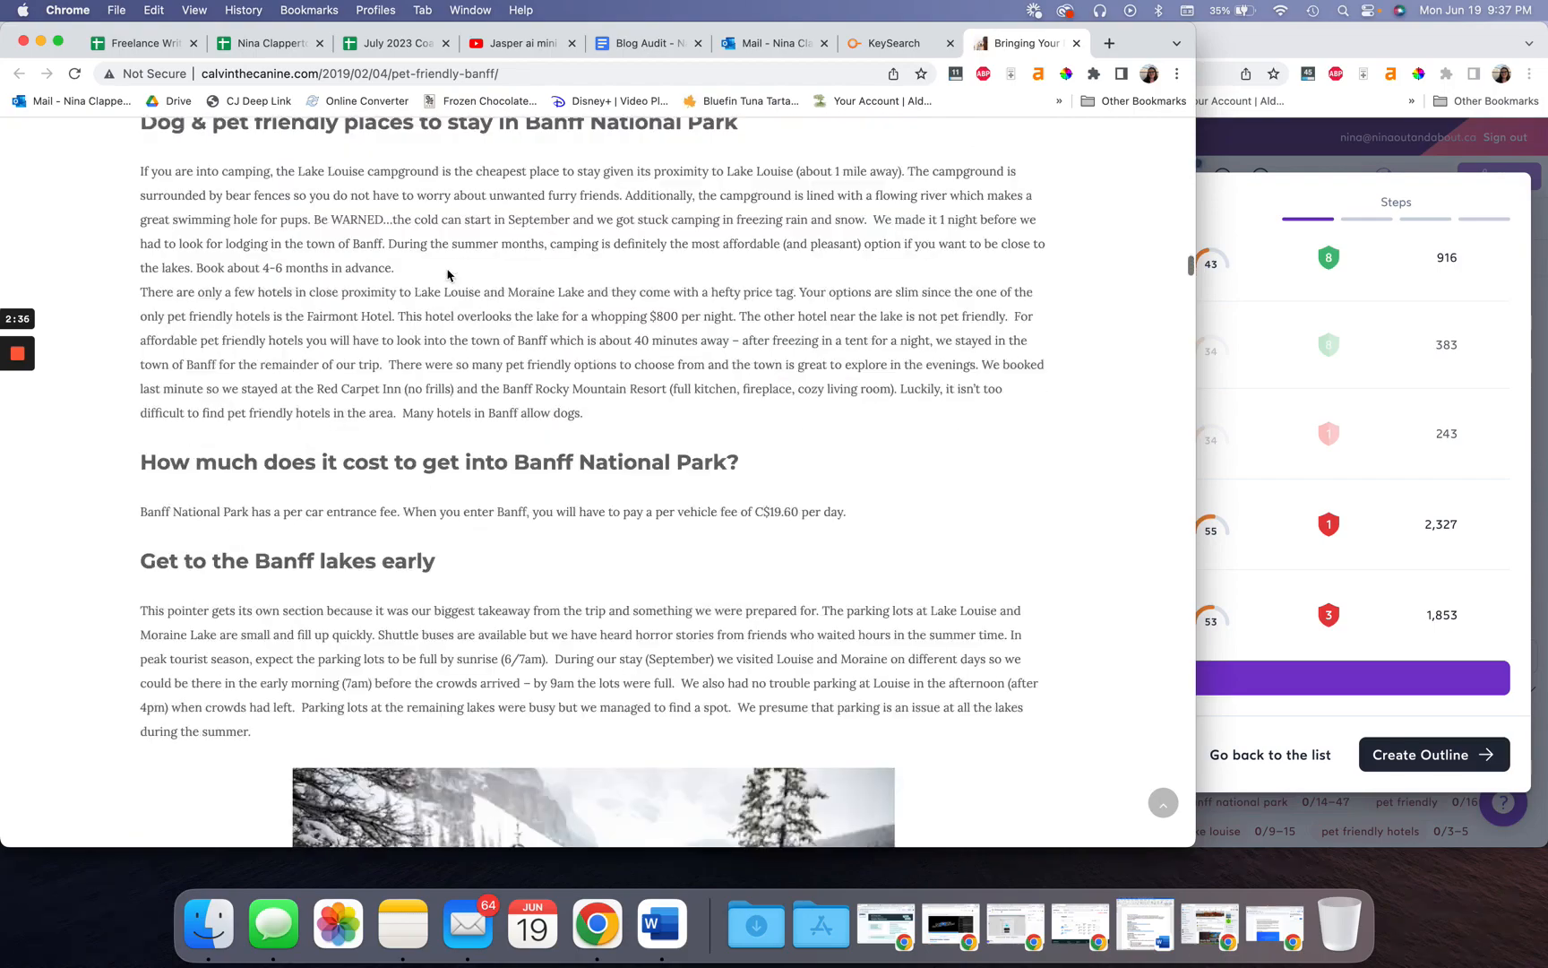
scroll(448, 274, up, 1)
scroll(448, 274, down, 12)
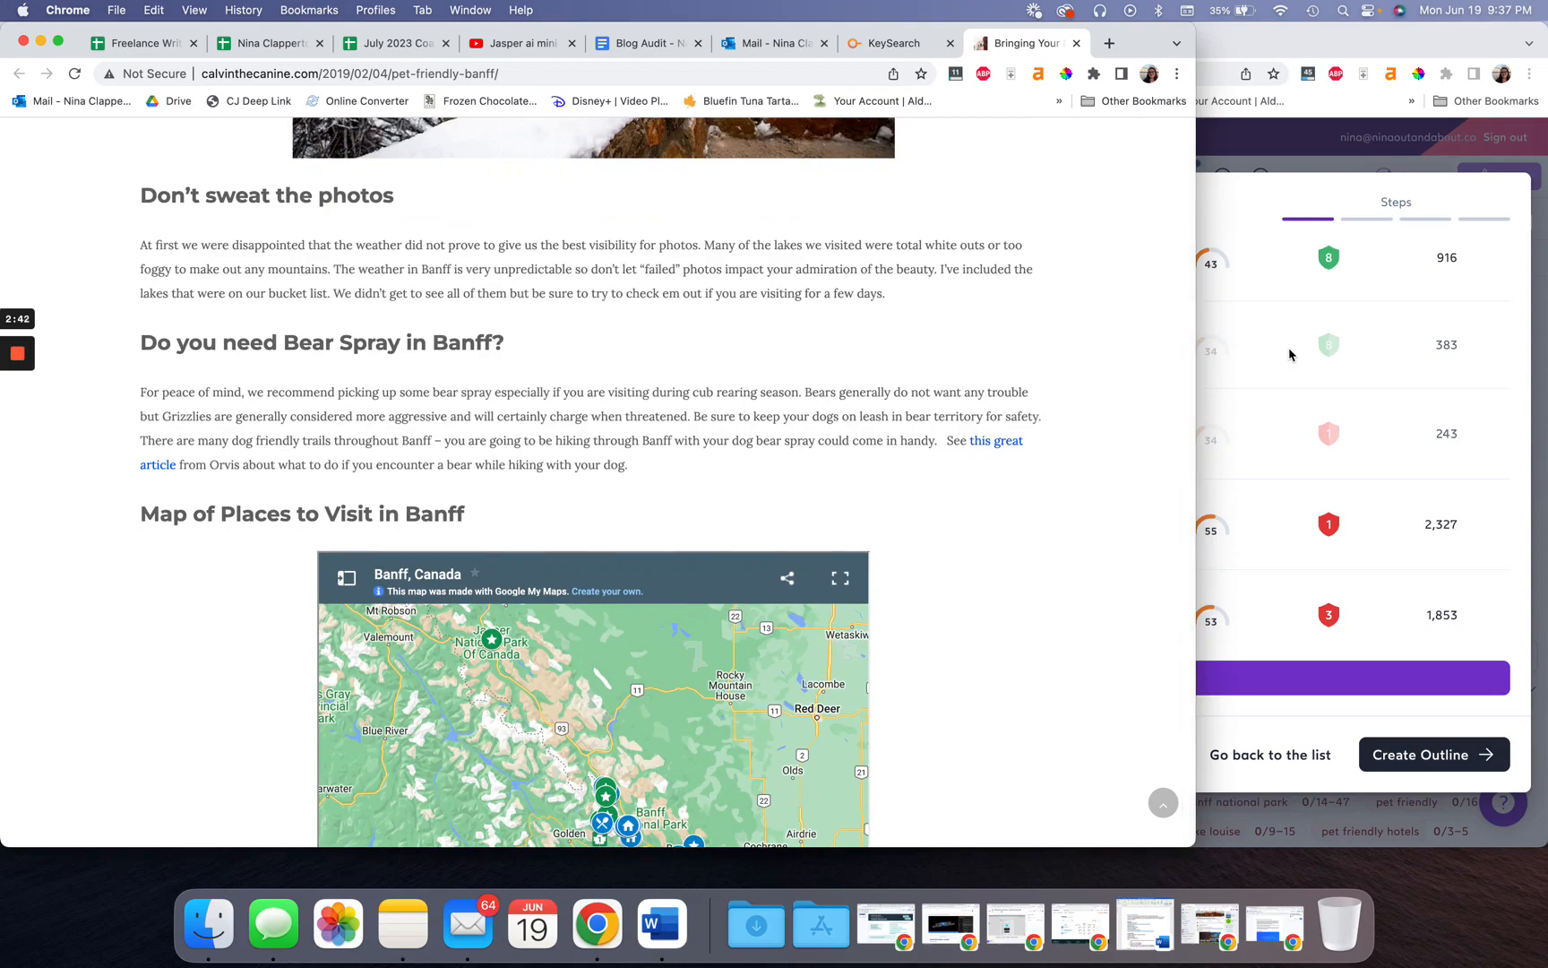
scroll(1024, 466, down, 8)
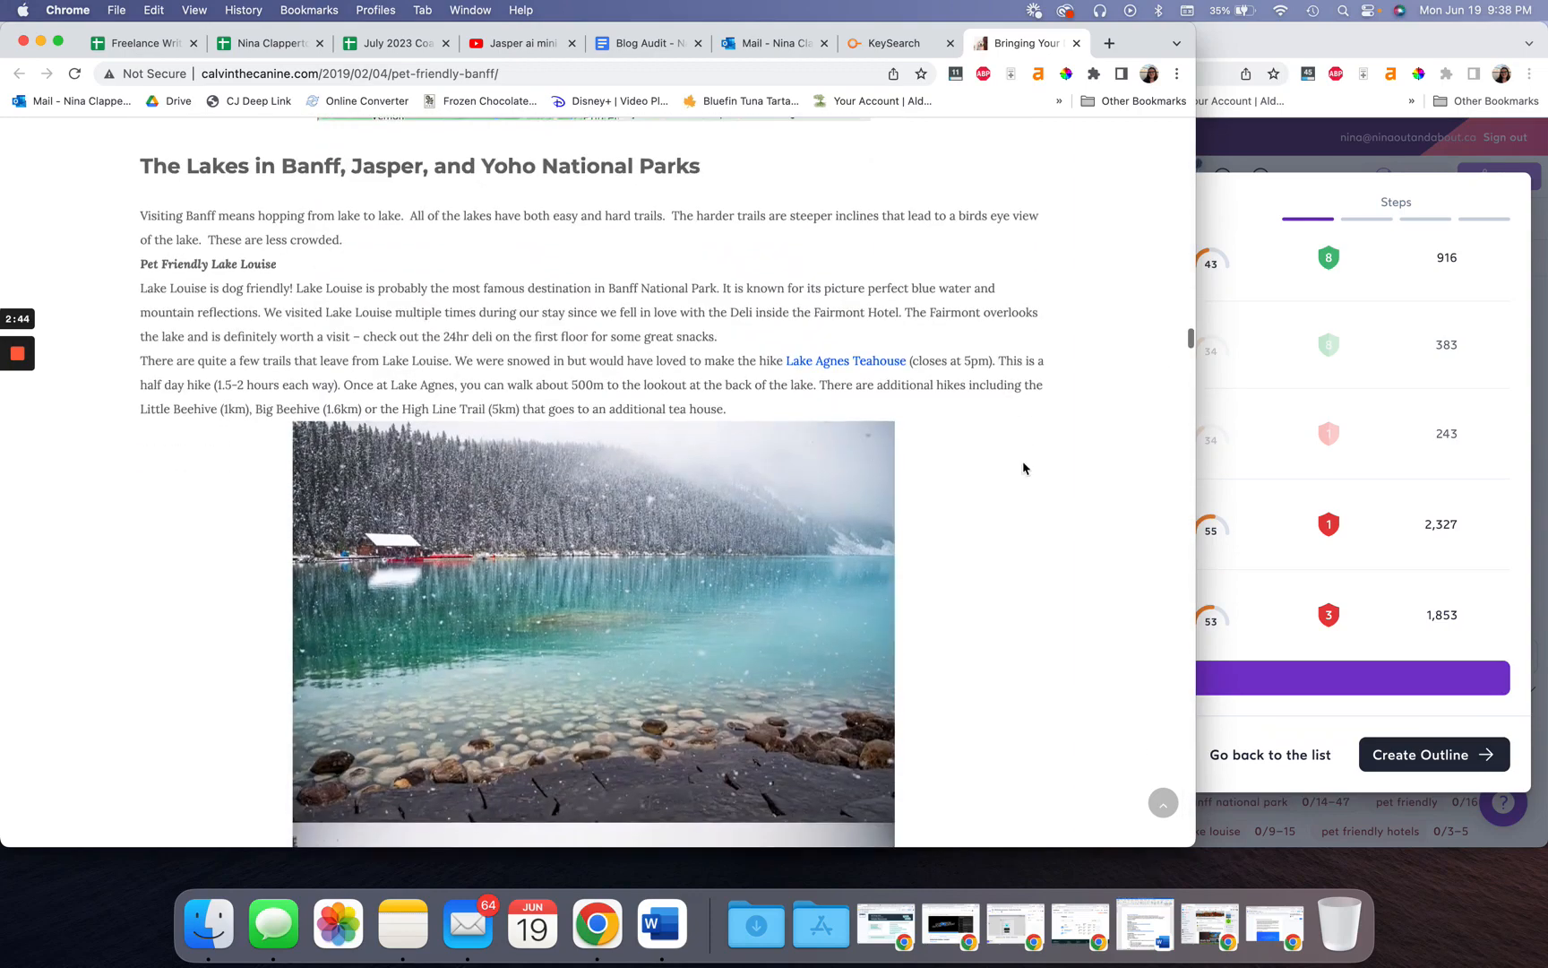
scroll(1023, 467, down, 6)
click(1352, 460)
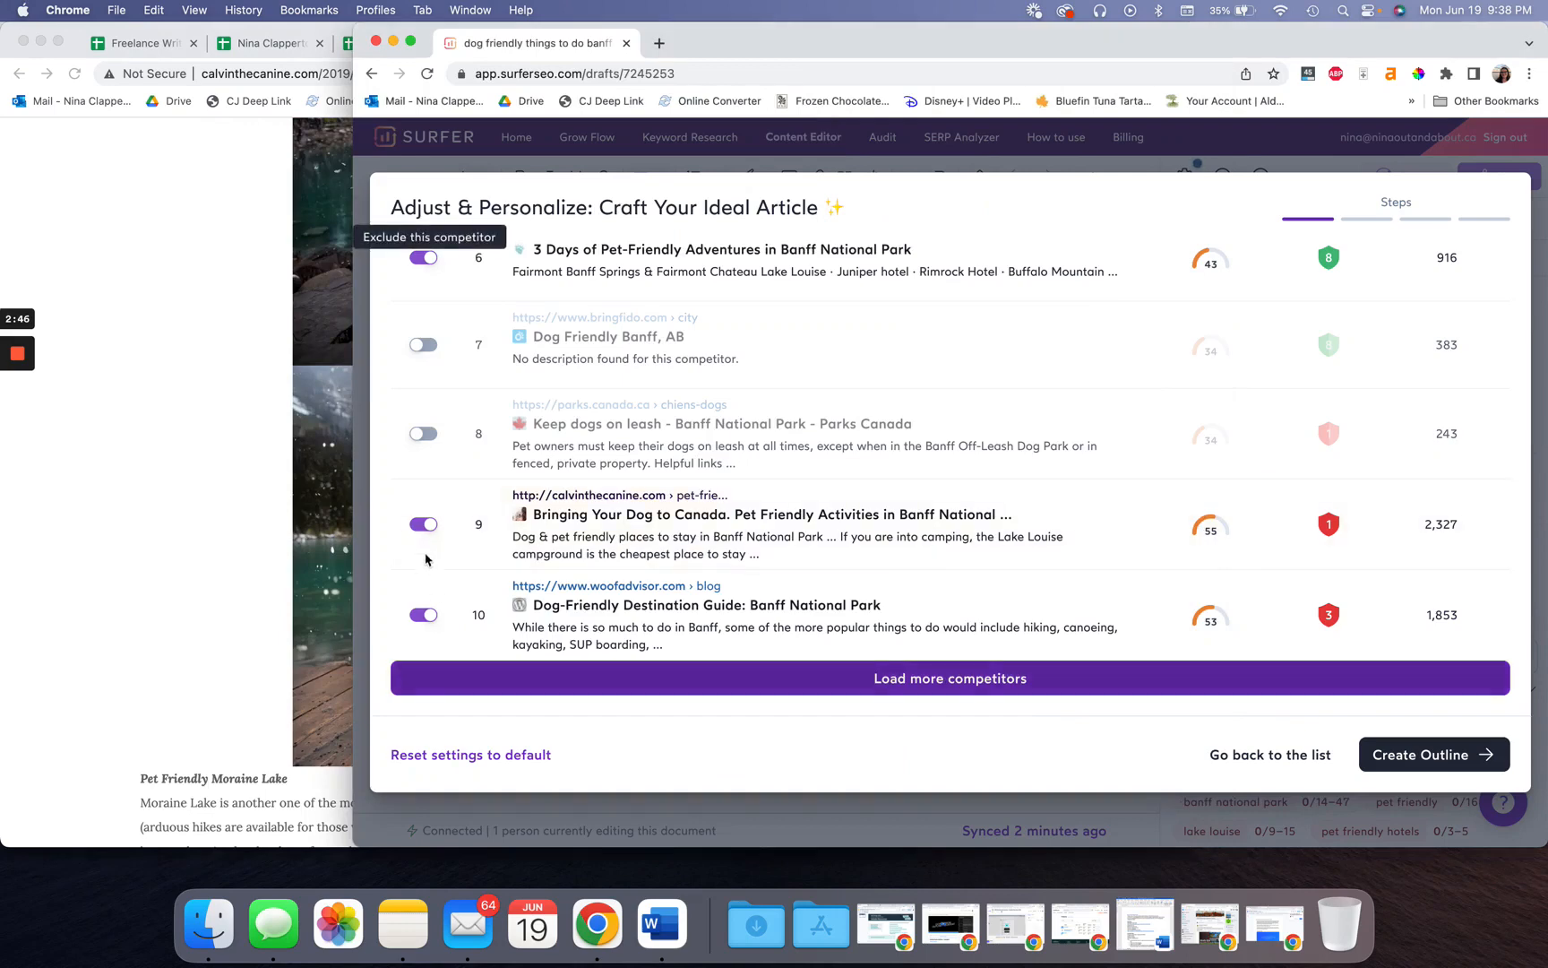
Step: Exclude the calvinthecanine.com page in position 9 from the organic competitors and generate the article outline
click(425, 526)
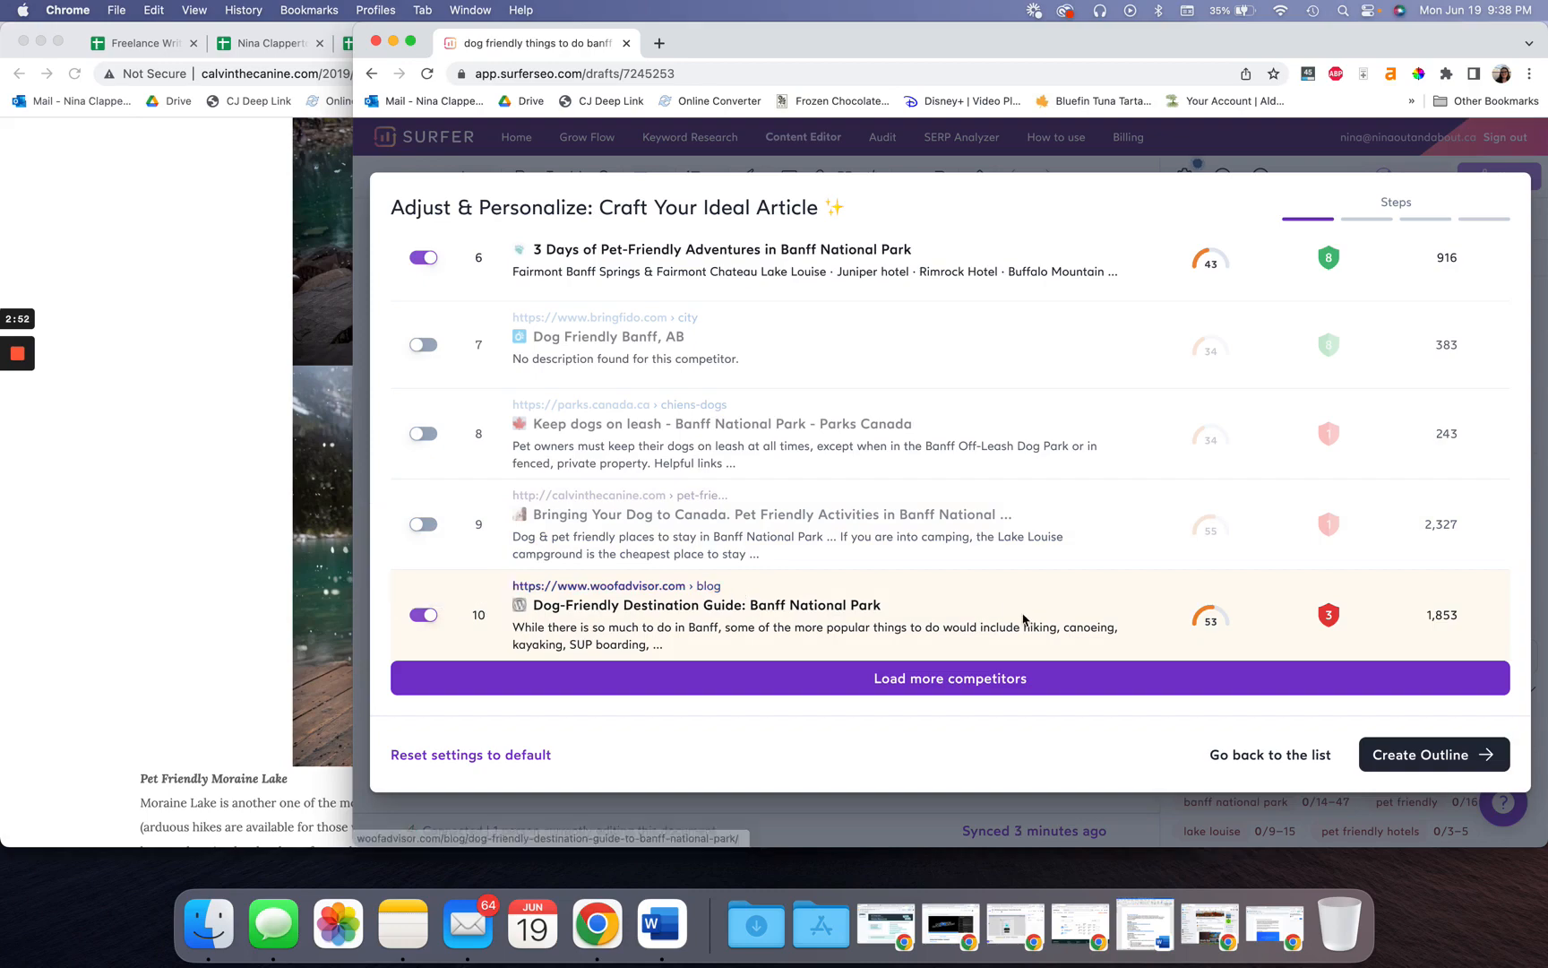
scroll(1024, 619, up, 10)
scroll(1024, 619, down, 10)
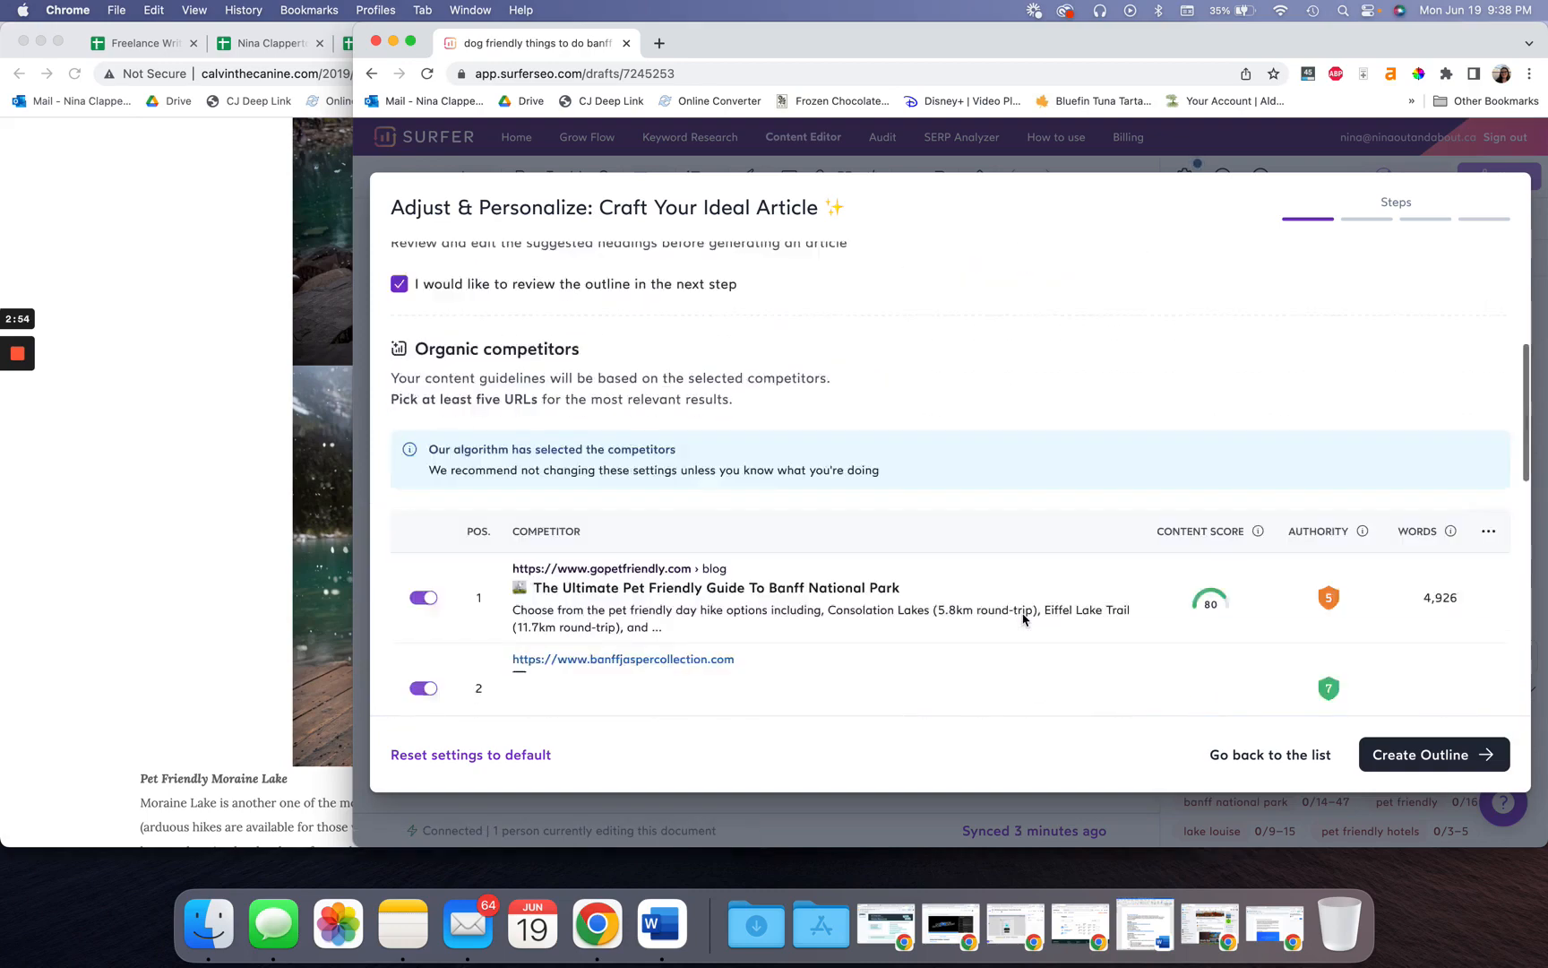
scroll(1025, 619, up, 15)
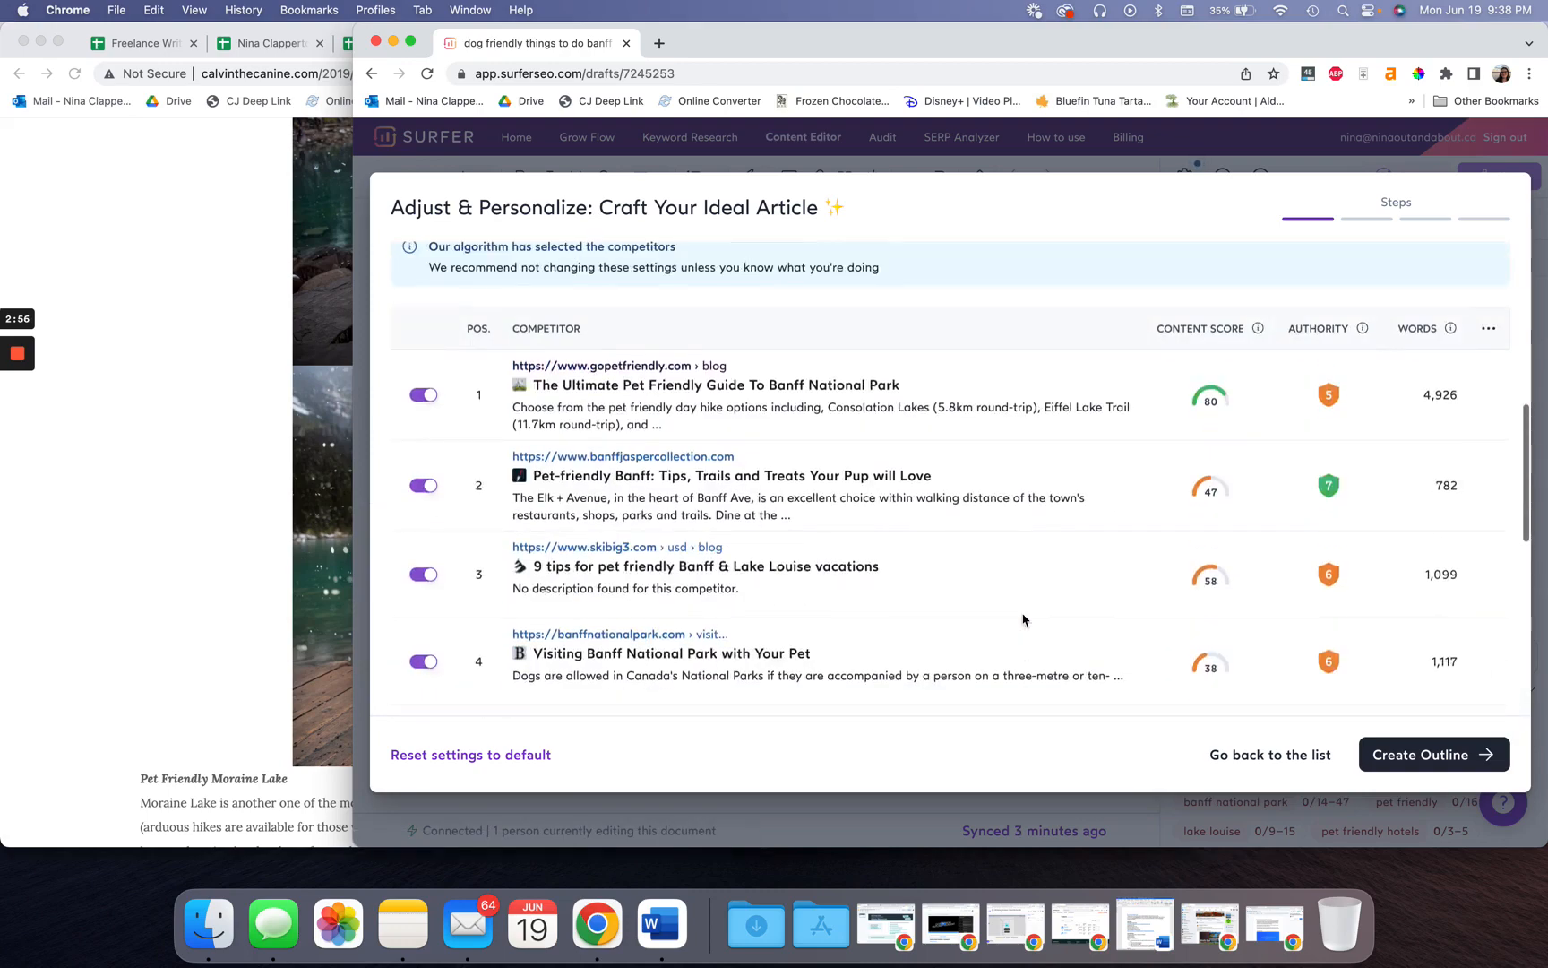
click(1425, 752)
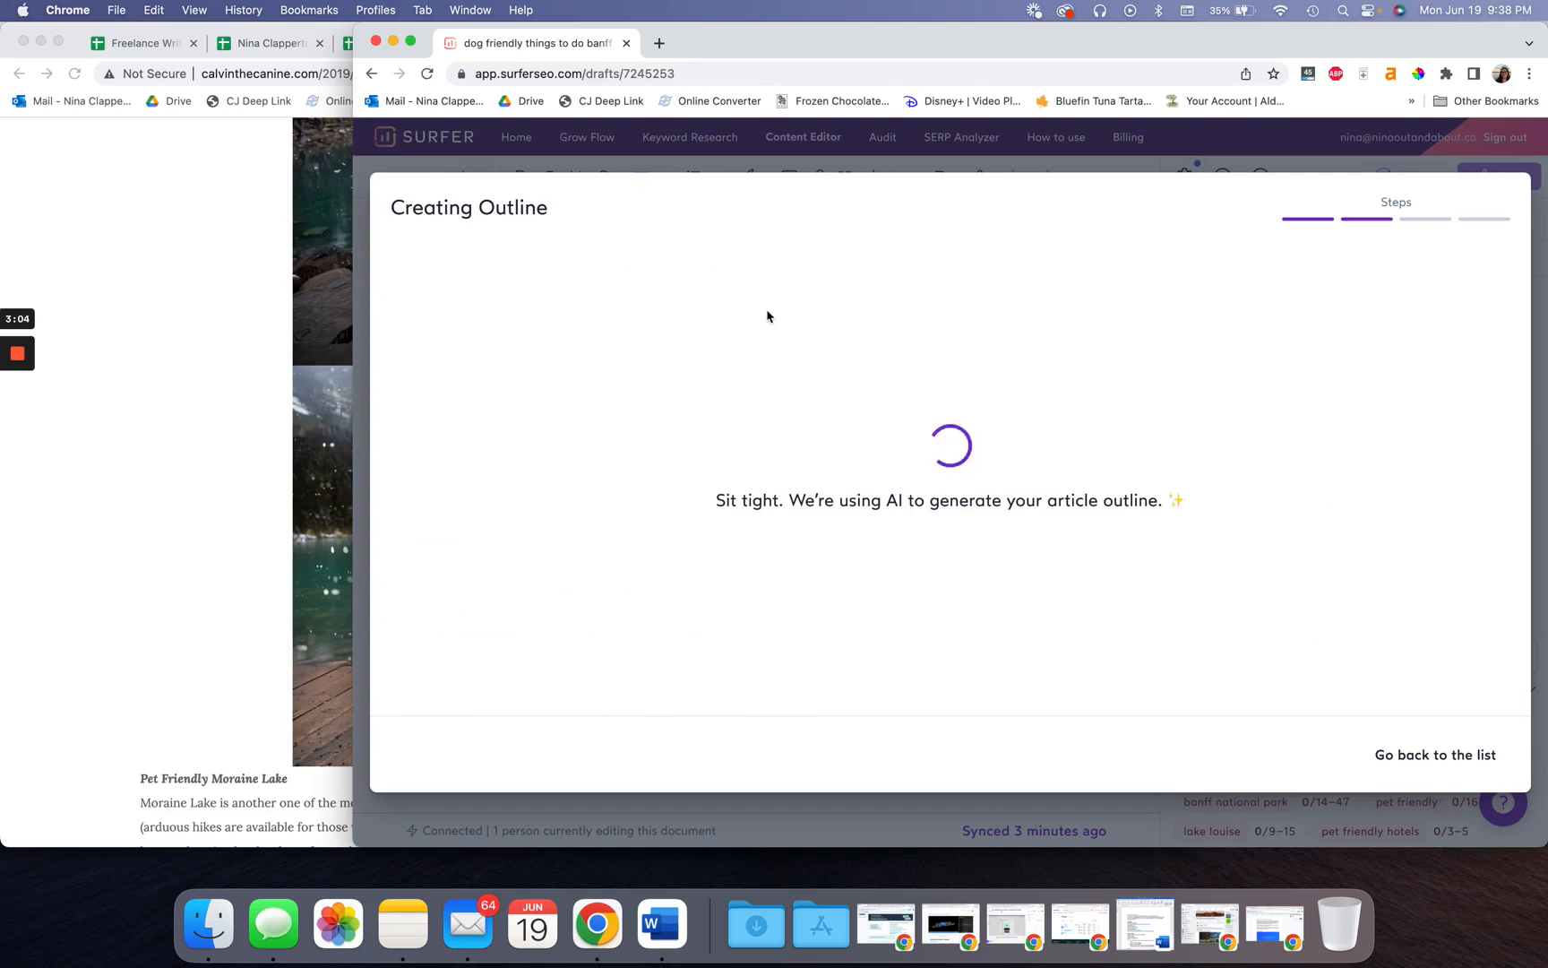
Step: Remove the extra word "Banff" after "Things to Do" from the outline's H1 title
mouse_move(2, 421)
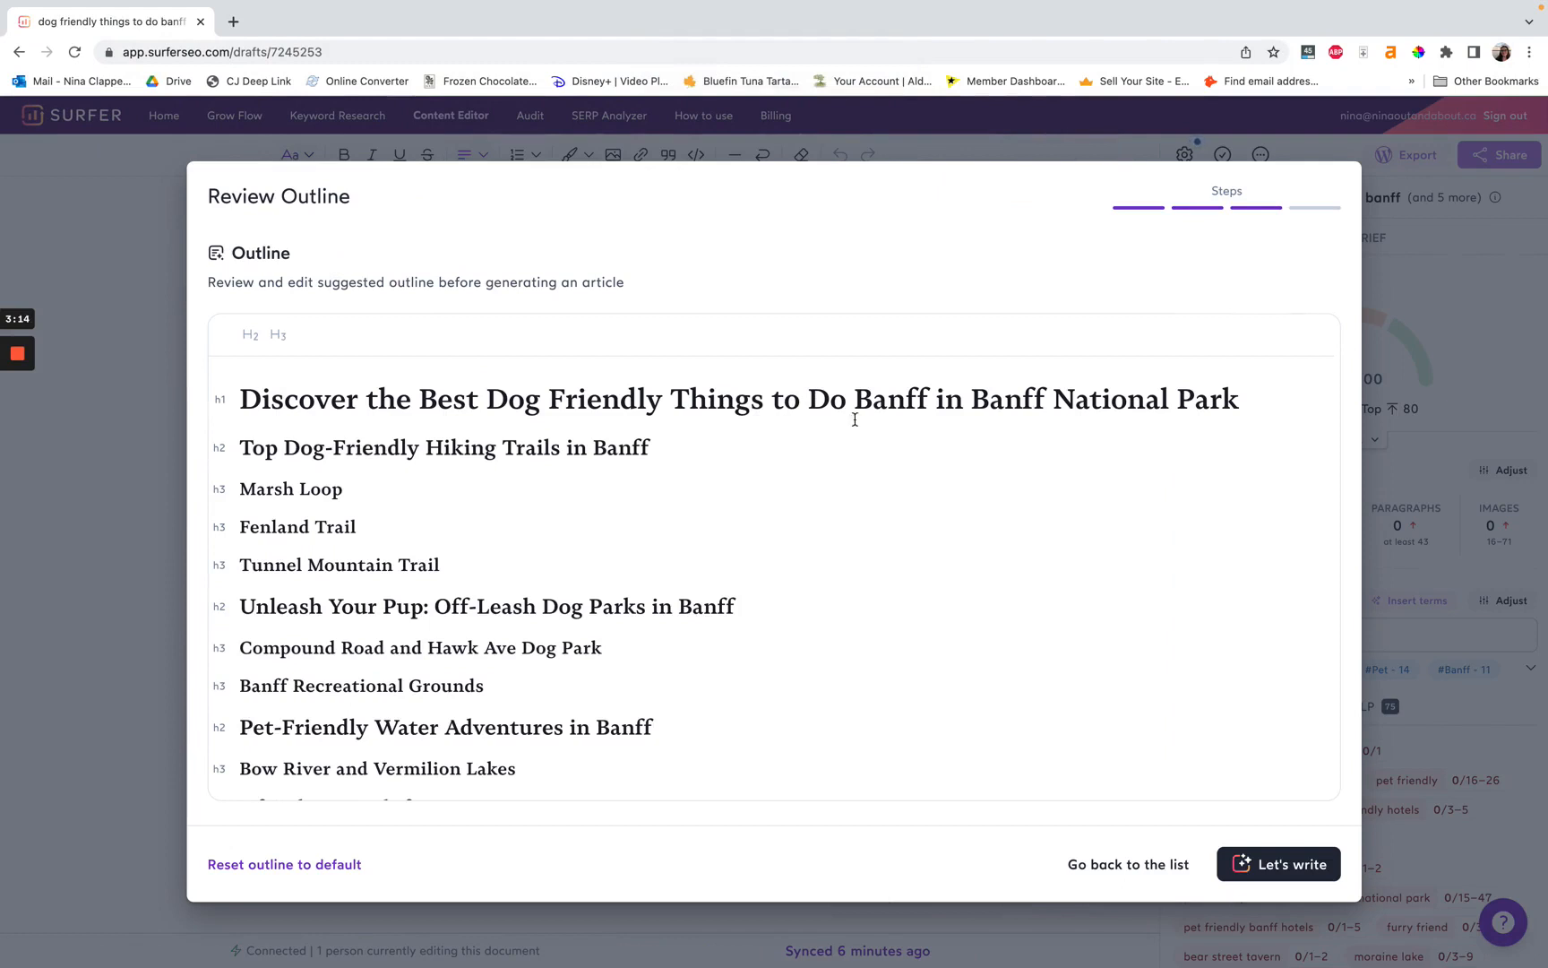
drag(859, 403, 936, 403)
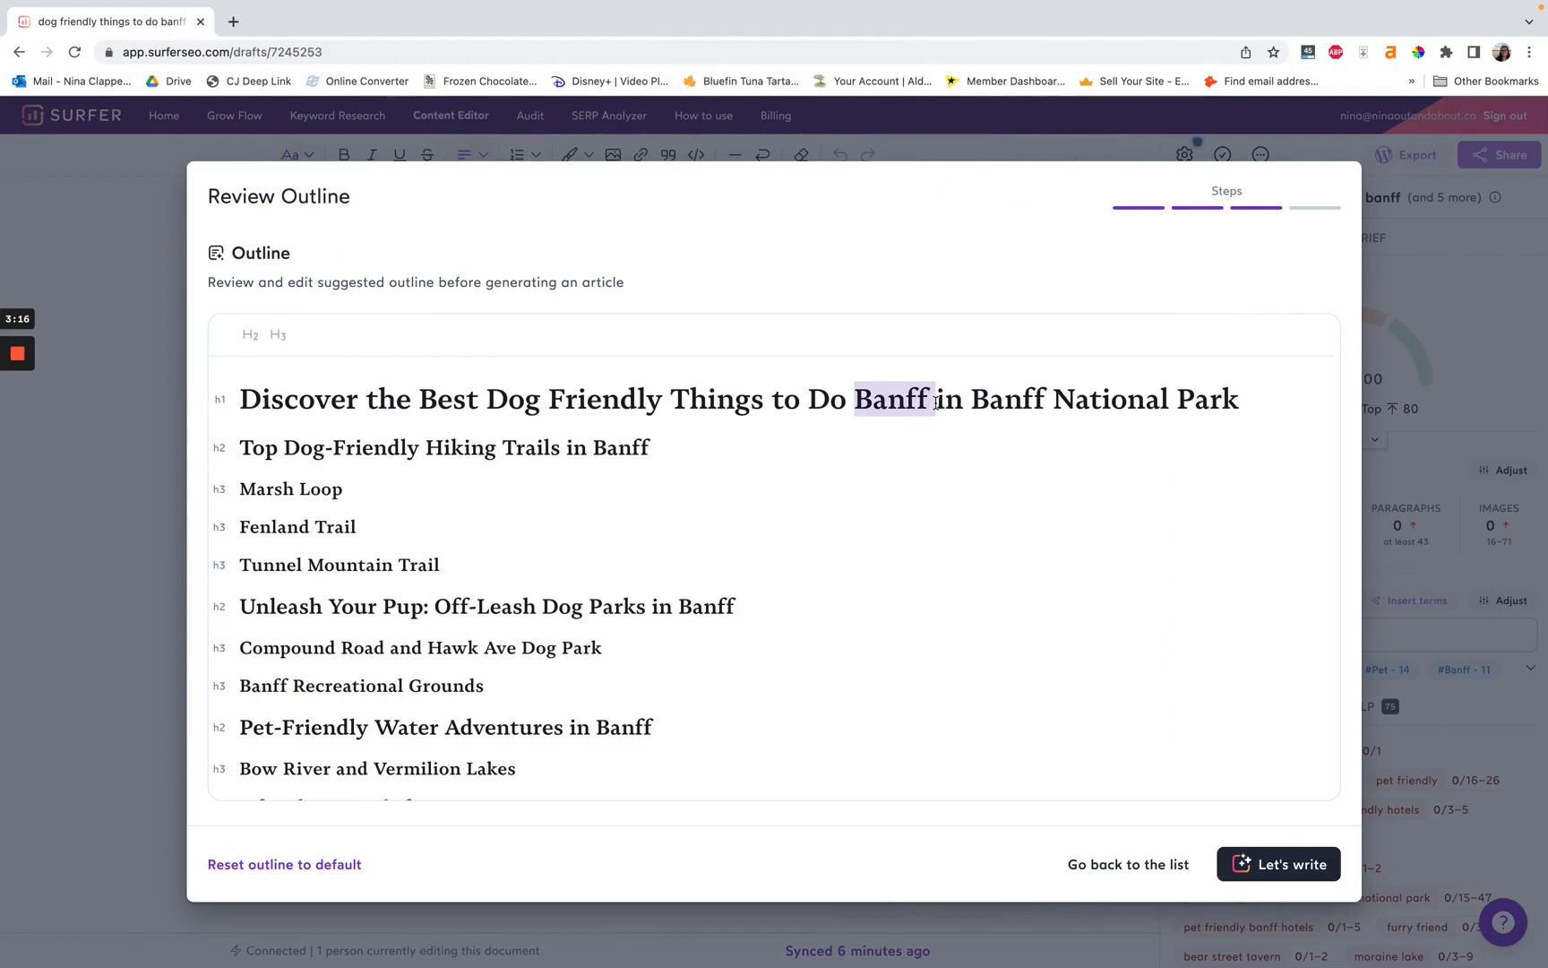
key(BackSpace)
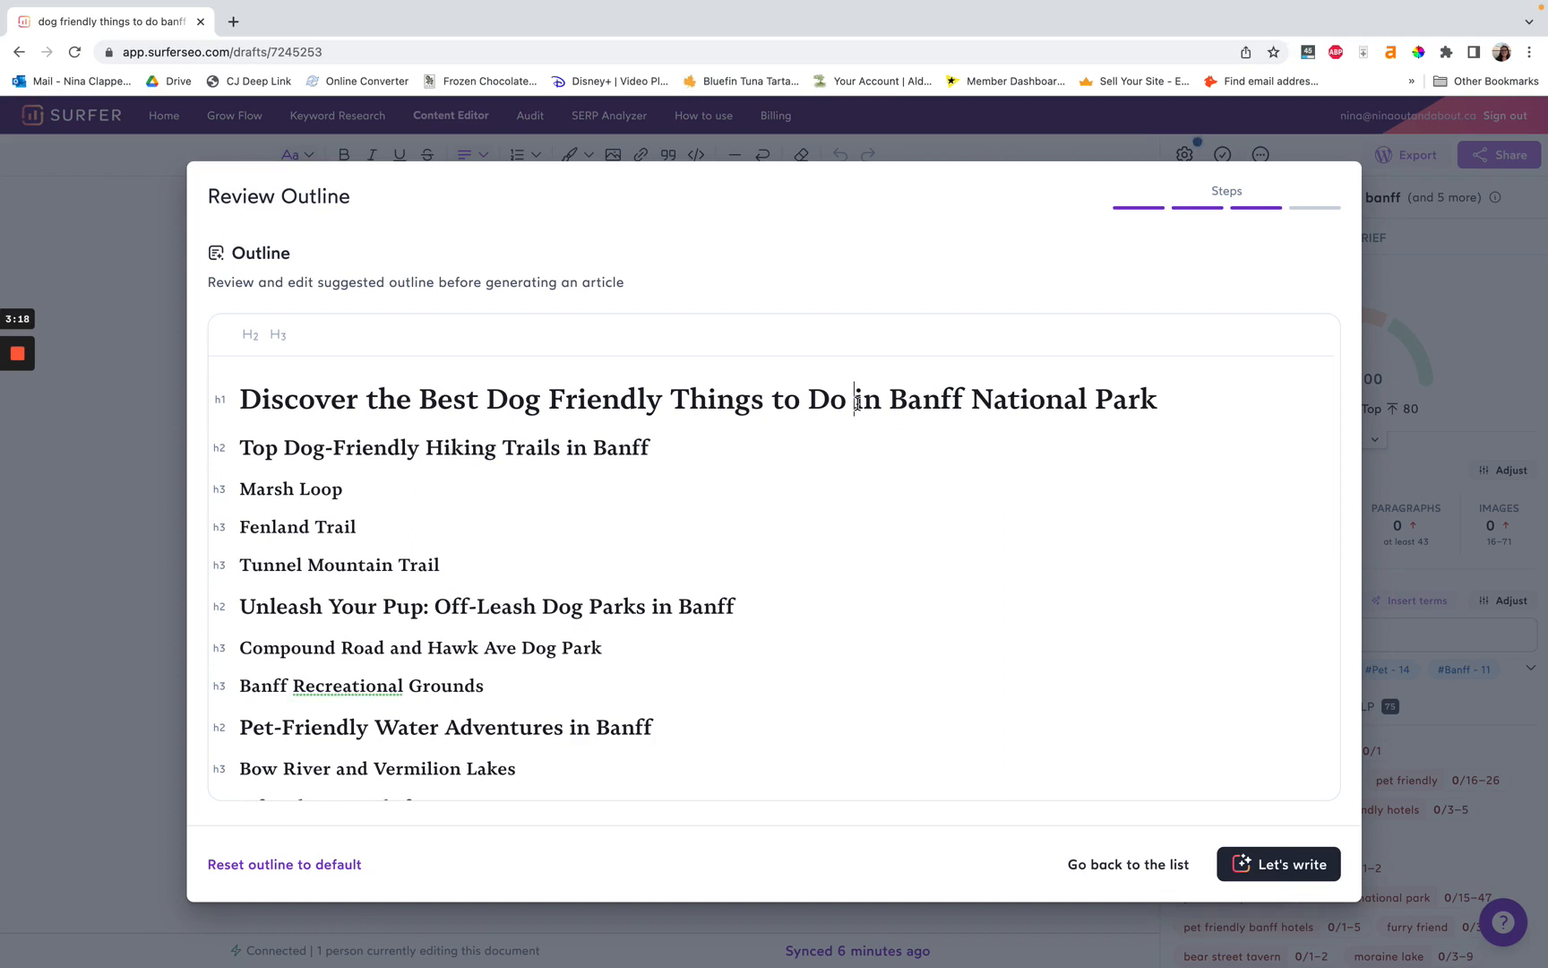
triple_click(844, 404)
click(860, 409)
click(829, 401)
drag(412, 403, 230, 402)
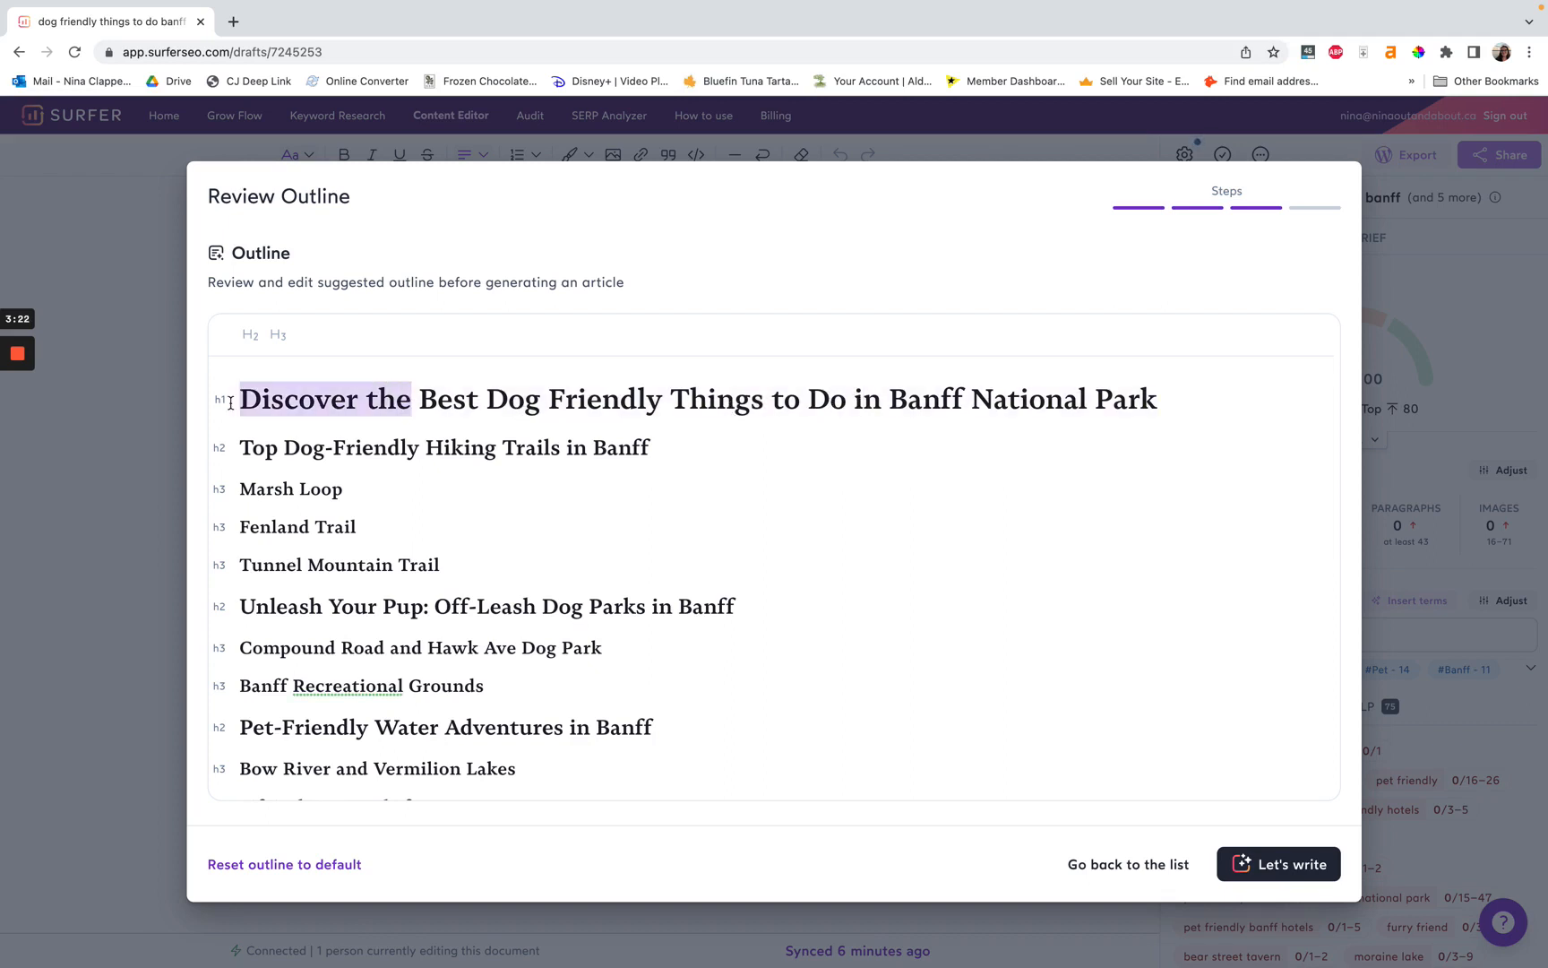
triple_click(351, 401)
click(397, 399)
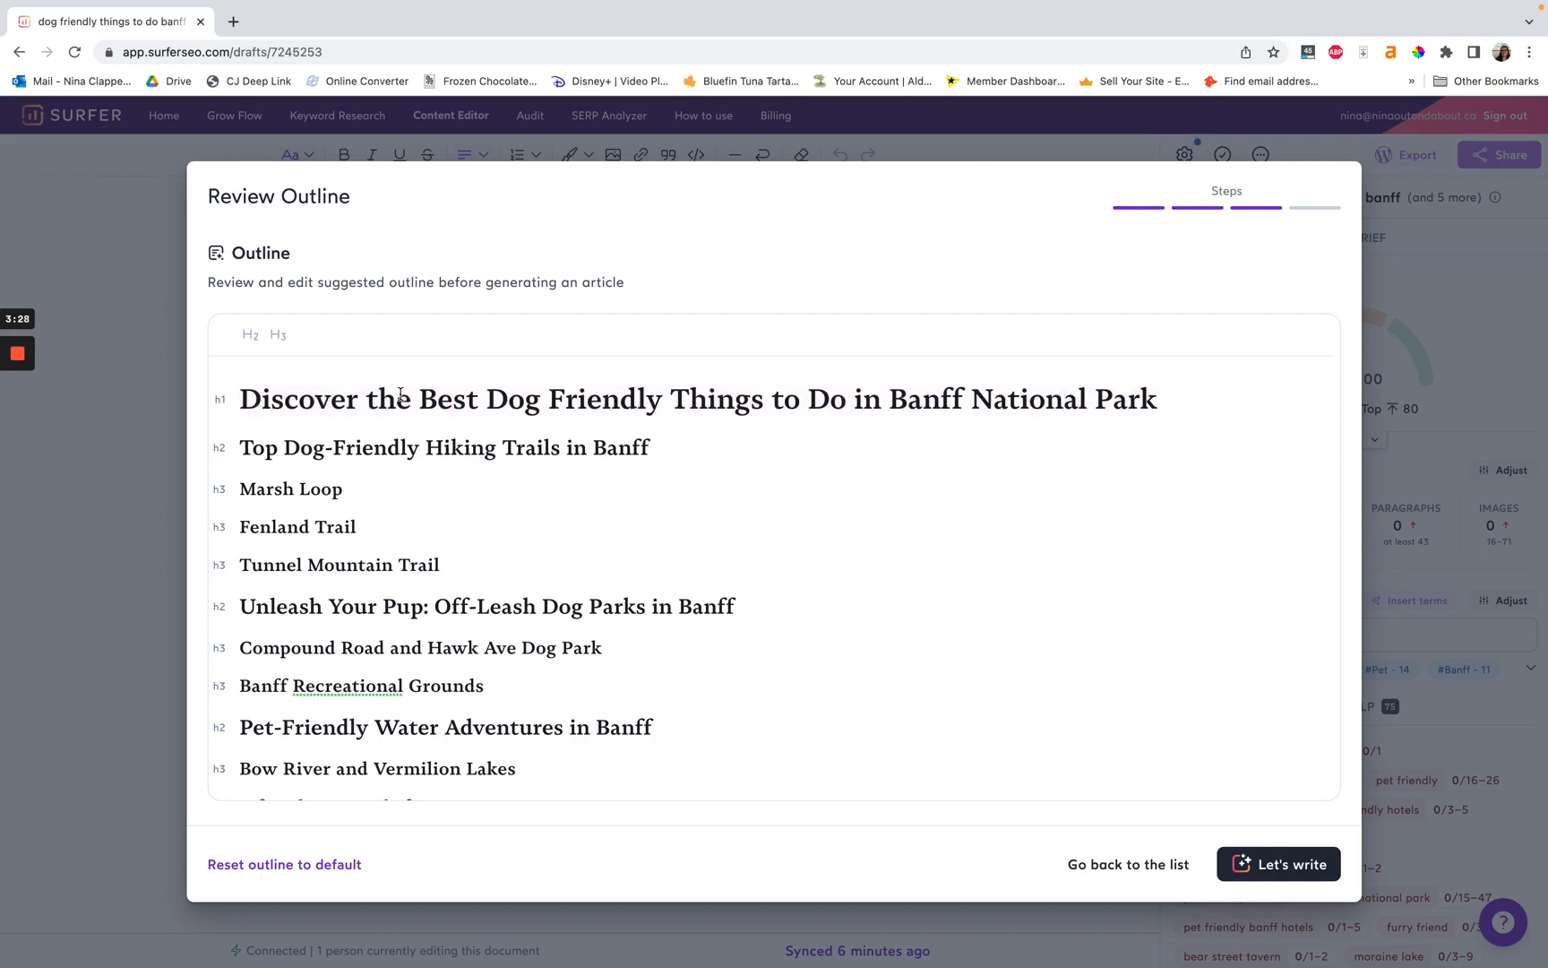
Step: Review the outline's headings on dog-friendly hiking trails and off-leash dog parks in Banff
double_click(258, 456)
click(301, 448)
click(333, 489)
click(349, 565)
click(445, 566)
scroll(463, 566, down, 4)
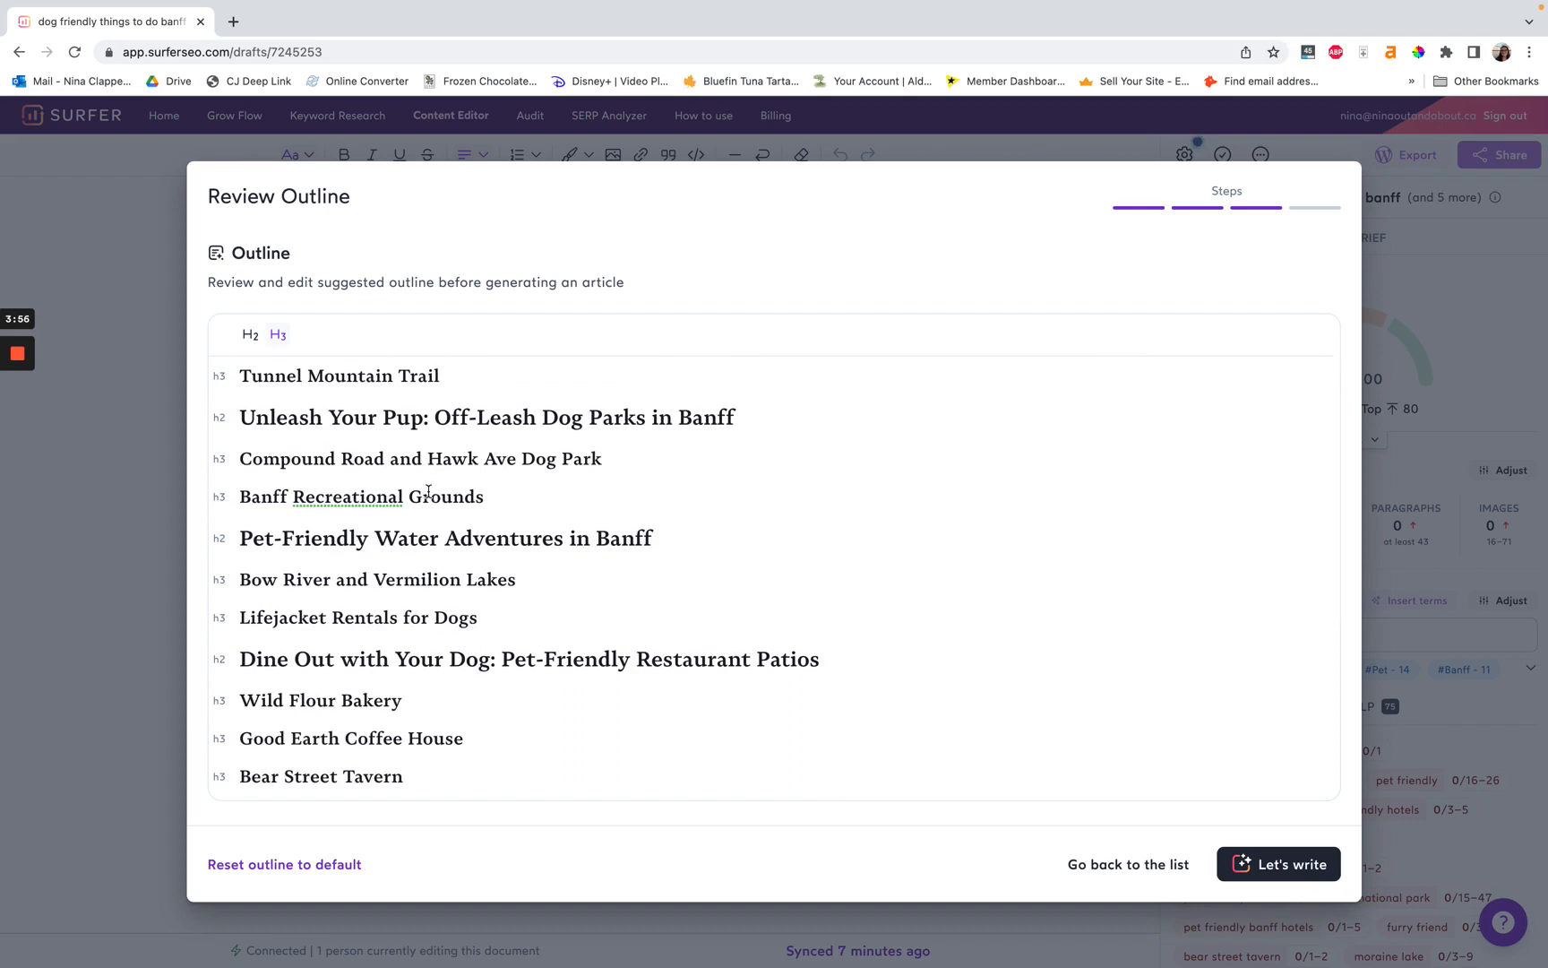
triple_click(408, 461)
click(401, 462)
triple_click(401, 461)
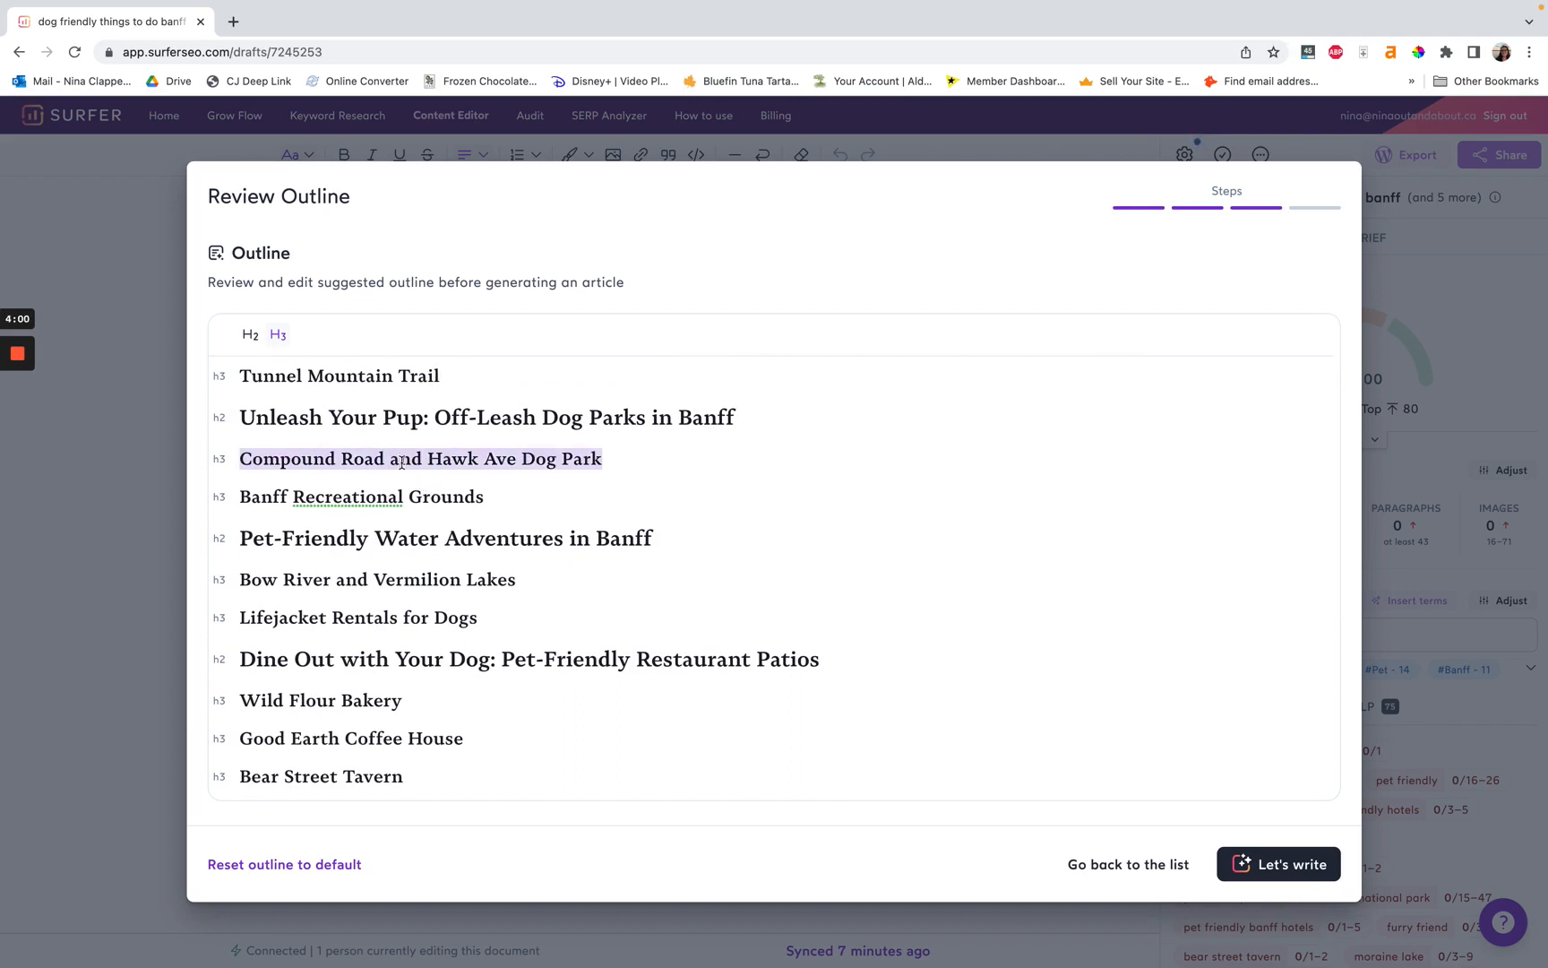
click(401, 461)
scroll(405, 496, down, 1)
click(376, 492)
scroll(375, 494, down, 3)
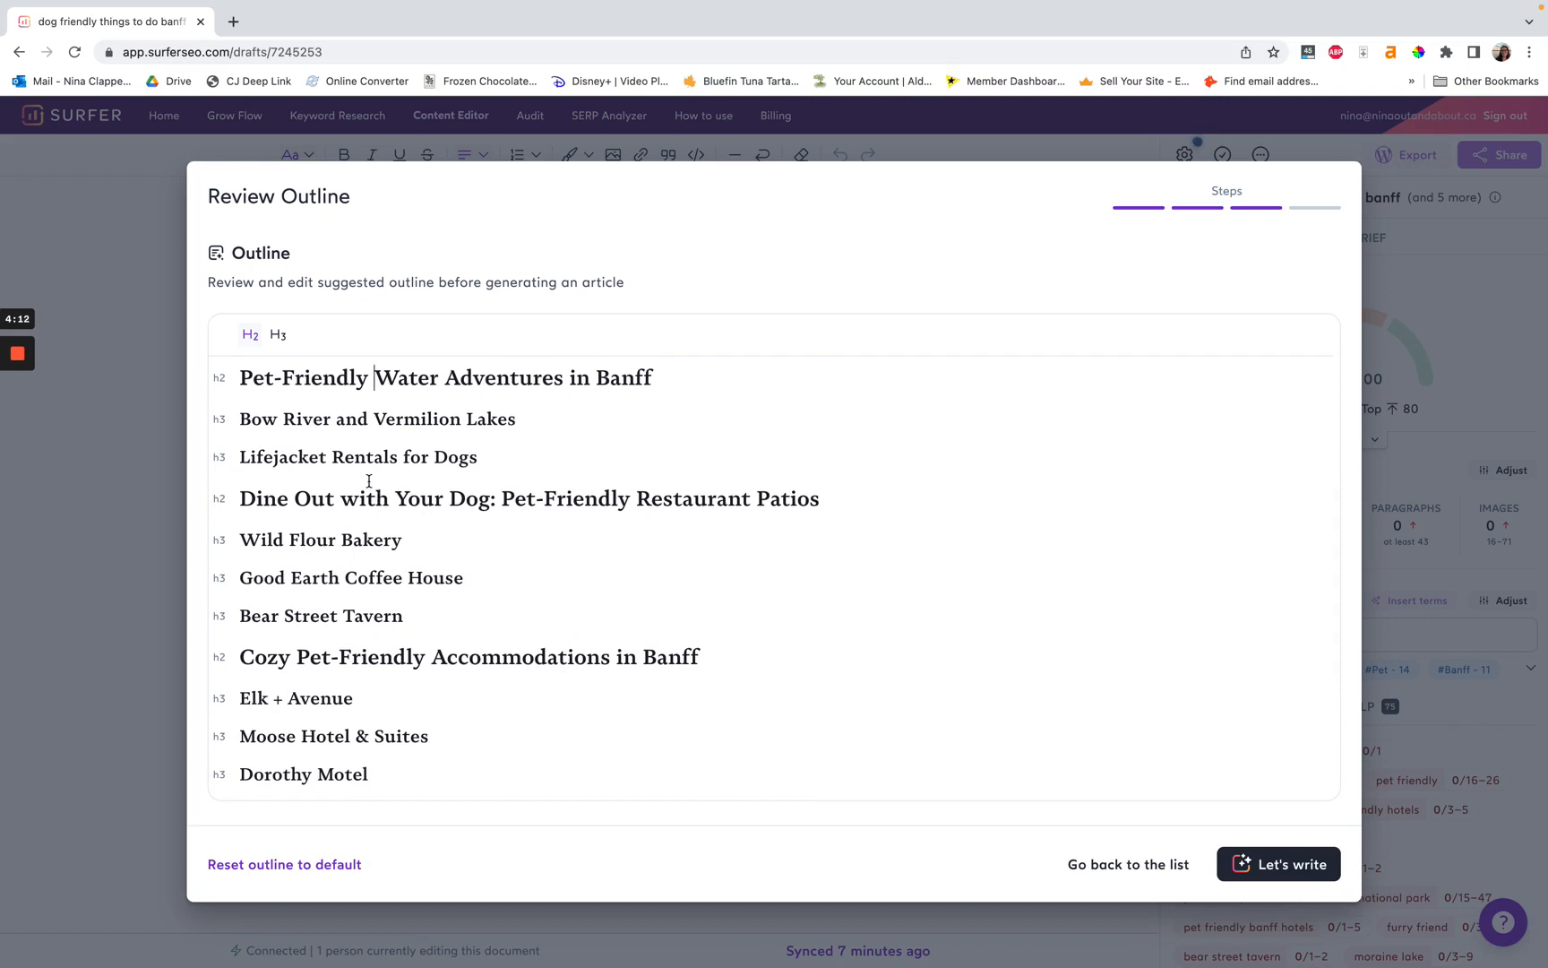
Step: Review the outline's headings on water adventures, pet-friendly restaurant patios and accommodations
double_click(347, 421)
click(521, 461)
scroll(297, 570, down, 3)
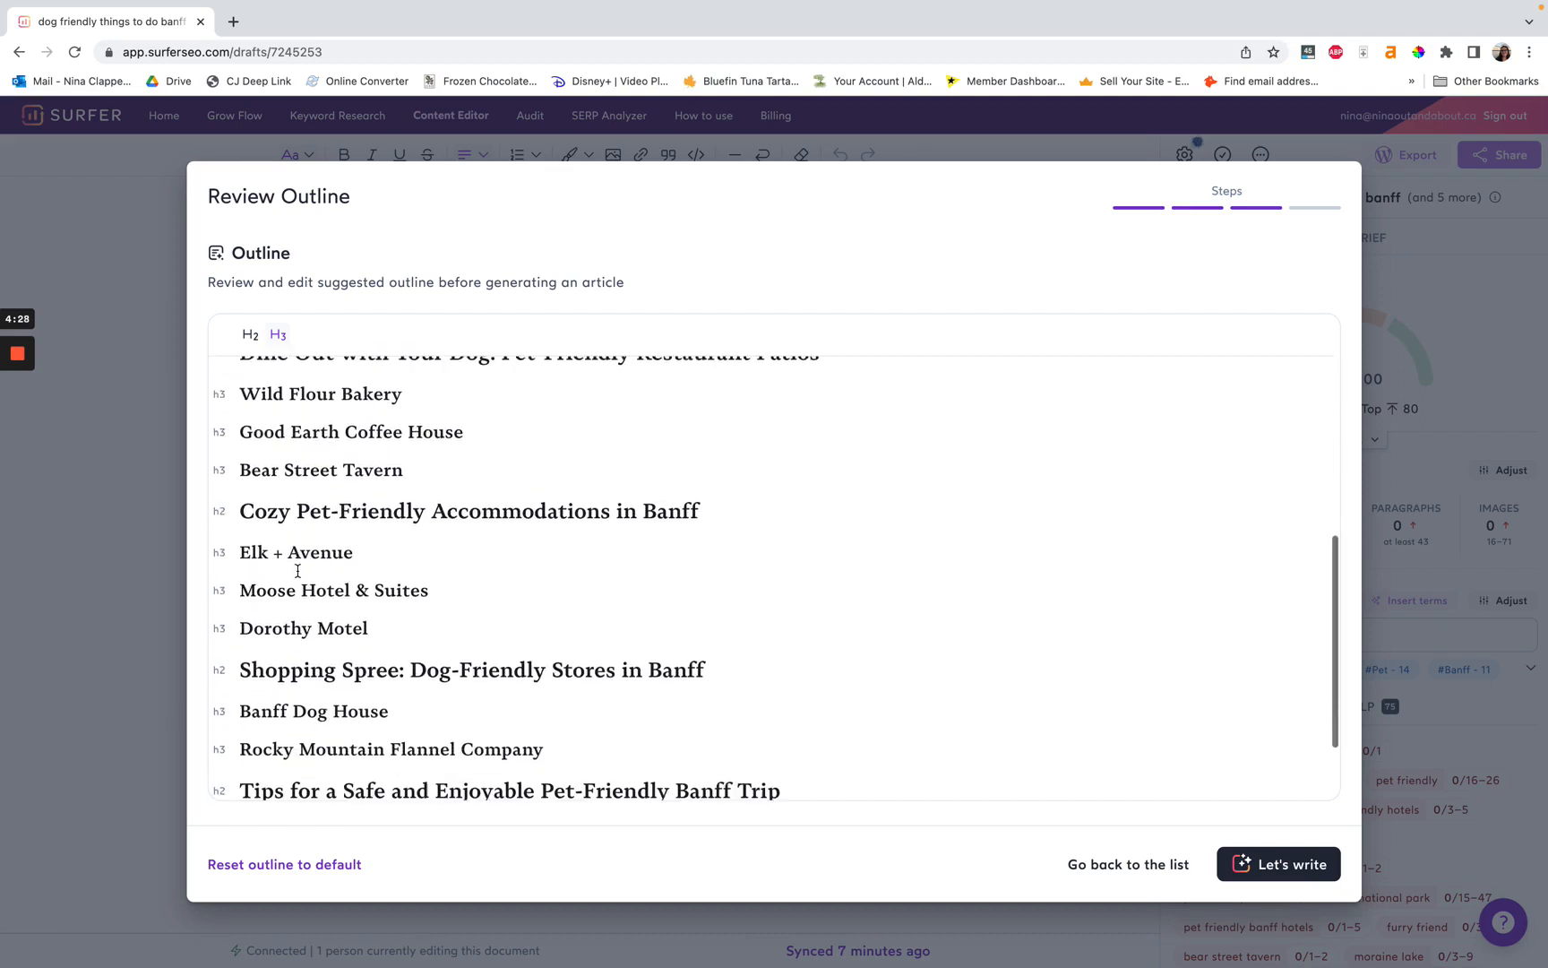
scroll(298, 571, down, 3)
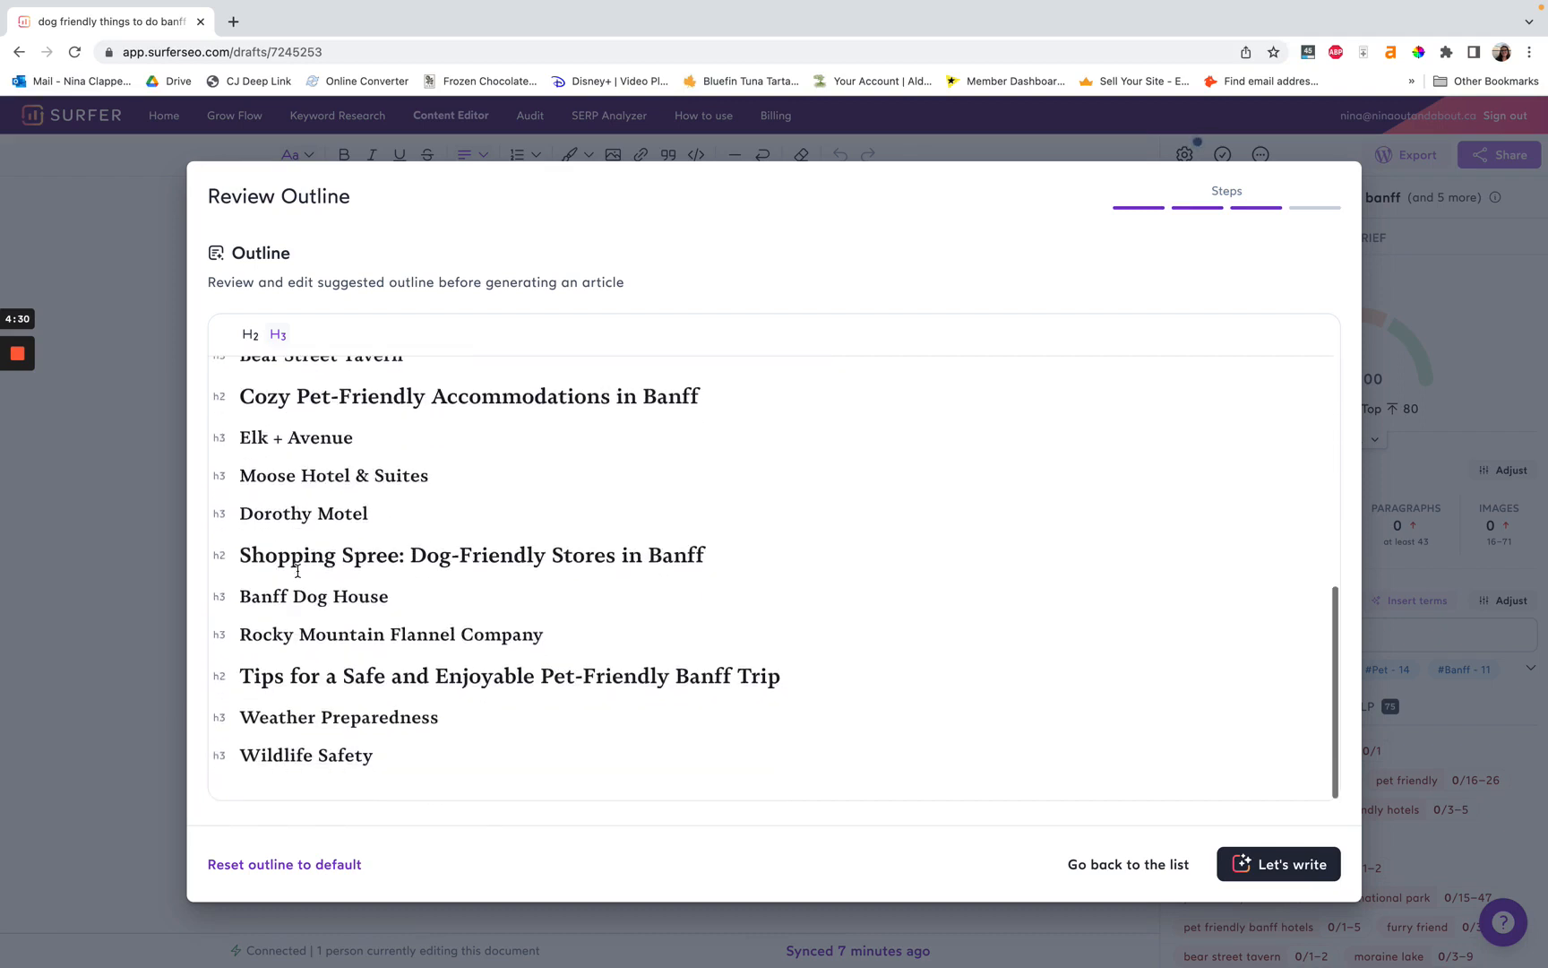
scroll(297, 571, up, 1)
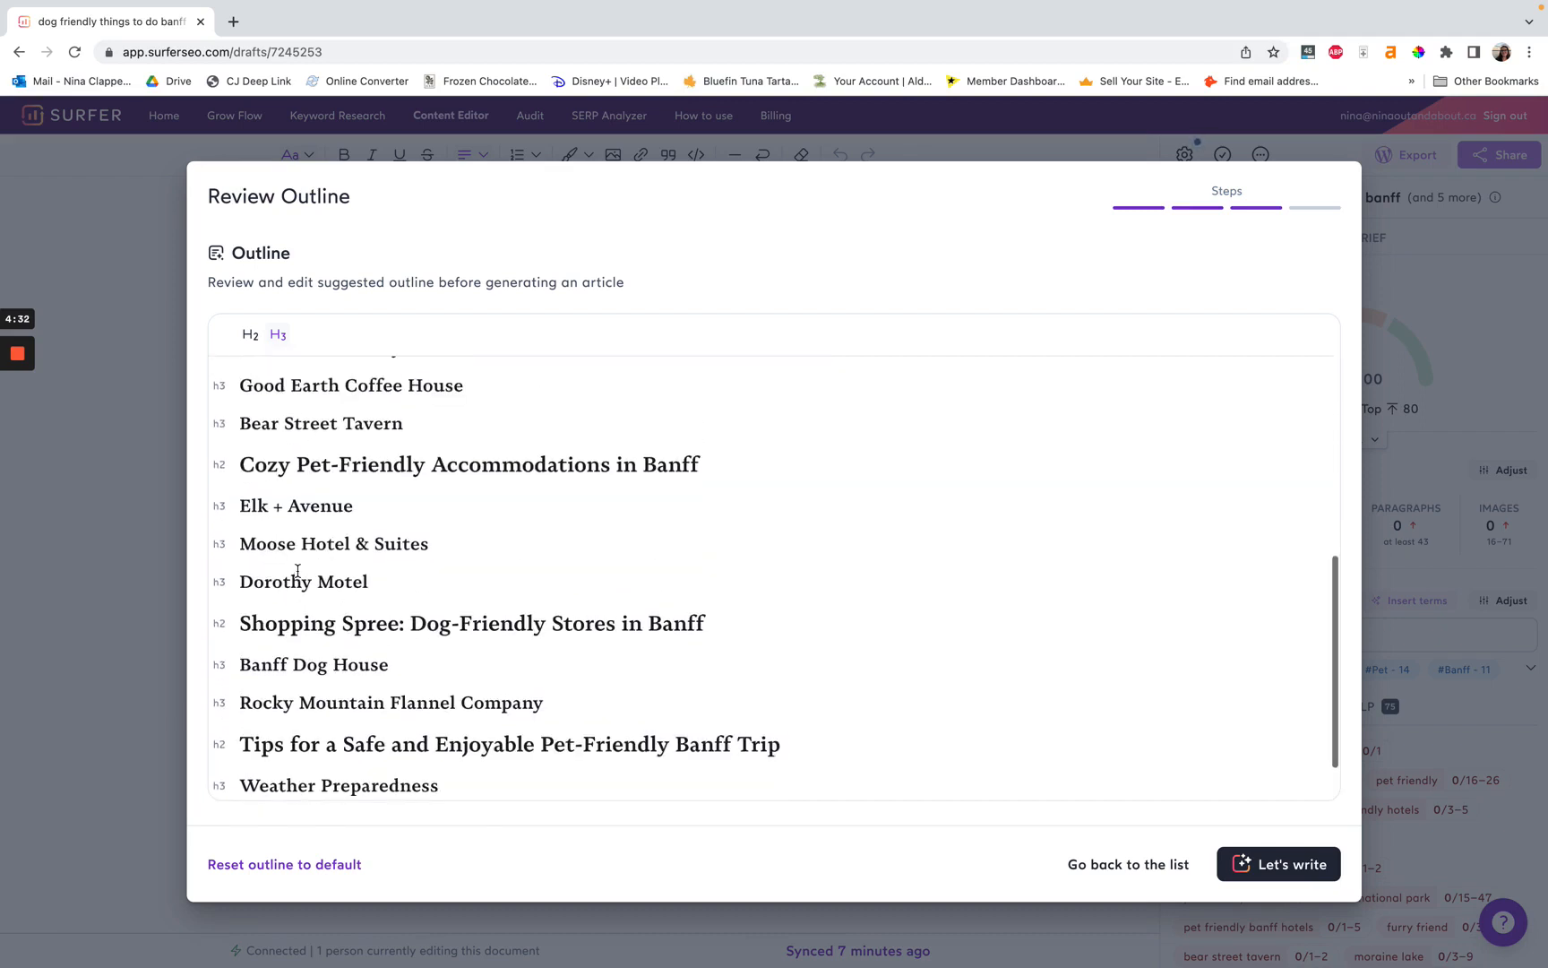
scroll(298, 571, up, 1)
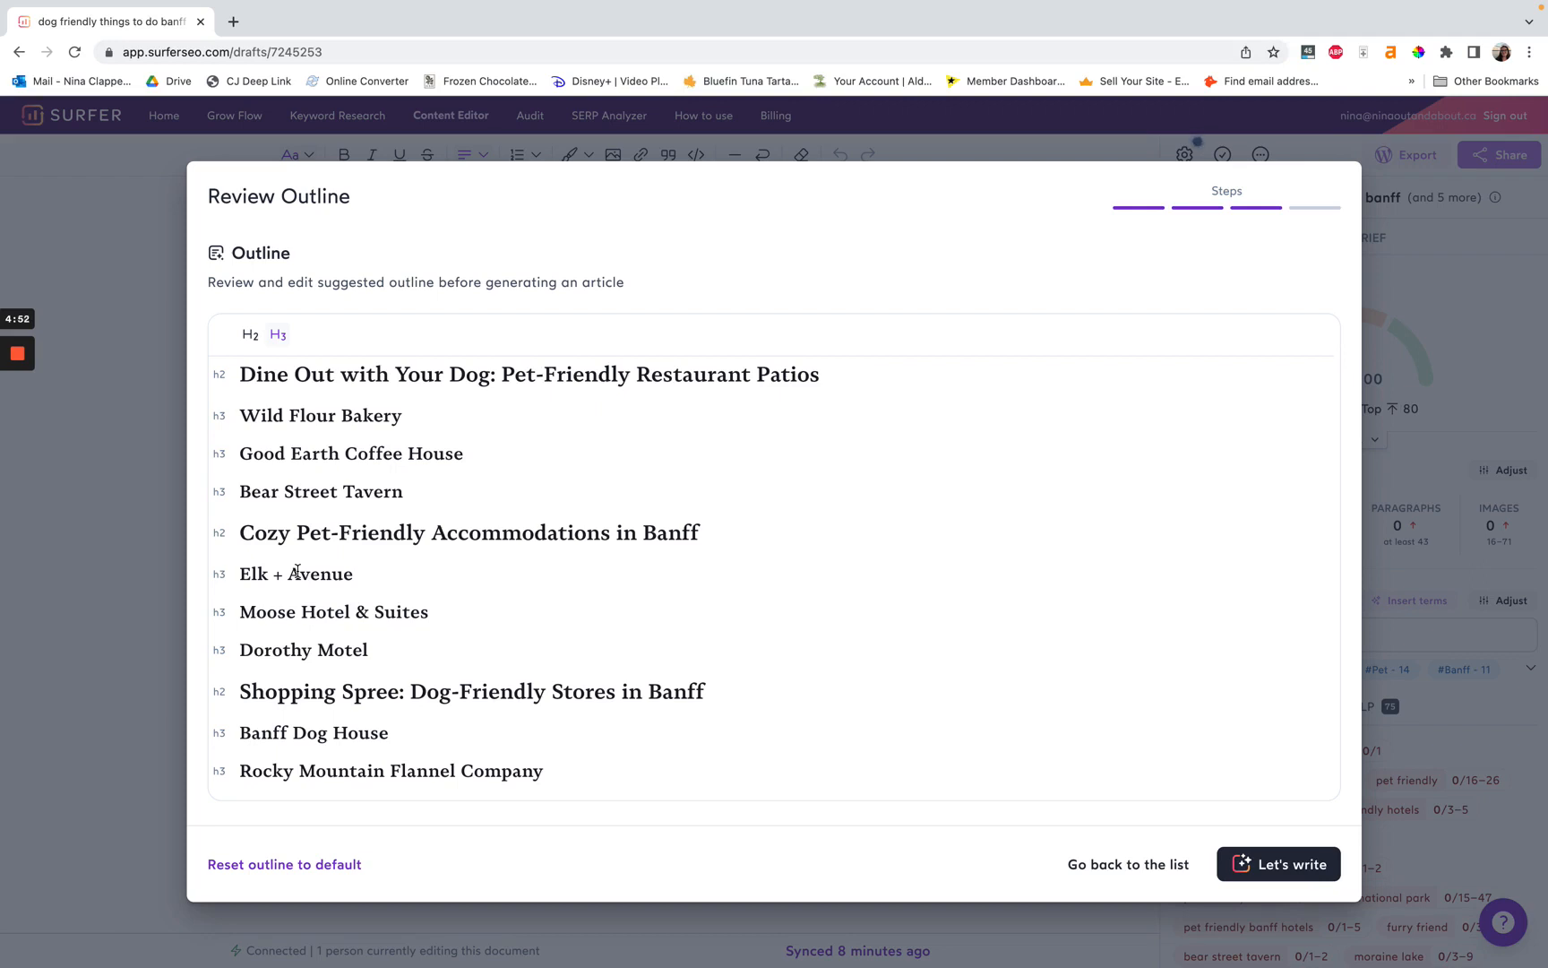
scroll(377, 618, down, 1)
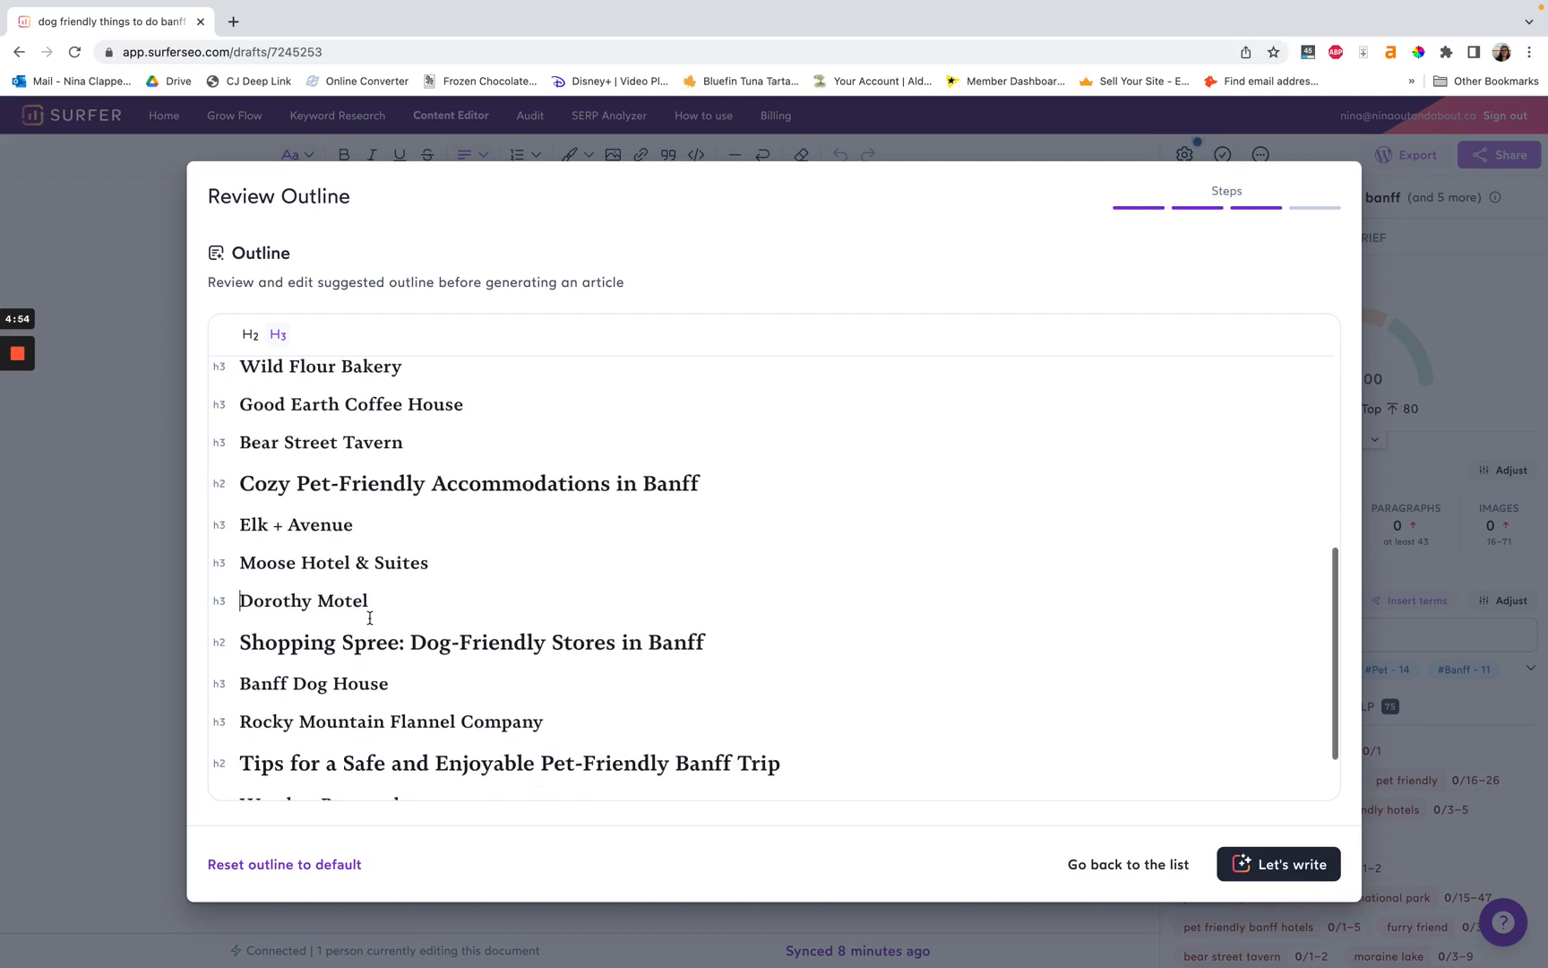
scroll(386, 592, down, 2)
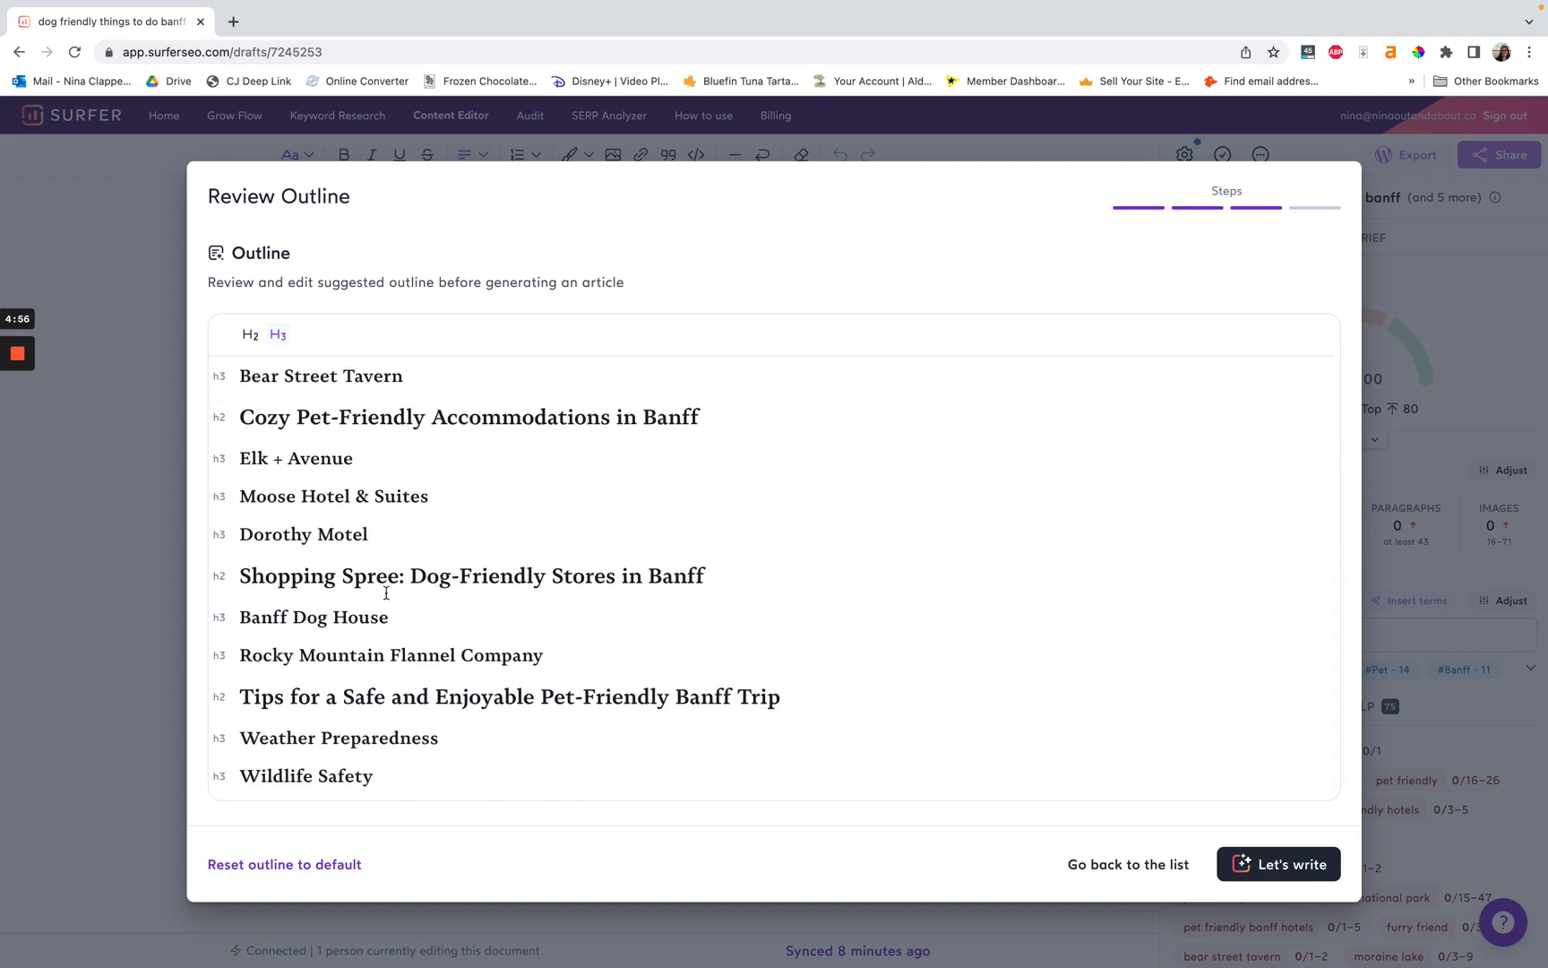
Step: Check the headings on dog-friendly stores and trip tips, and skim the whole outline again from the title
click(408, 607)
click(547, 655)
scroll(547, 647, down, 1)
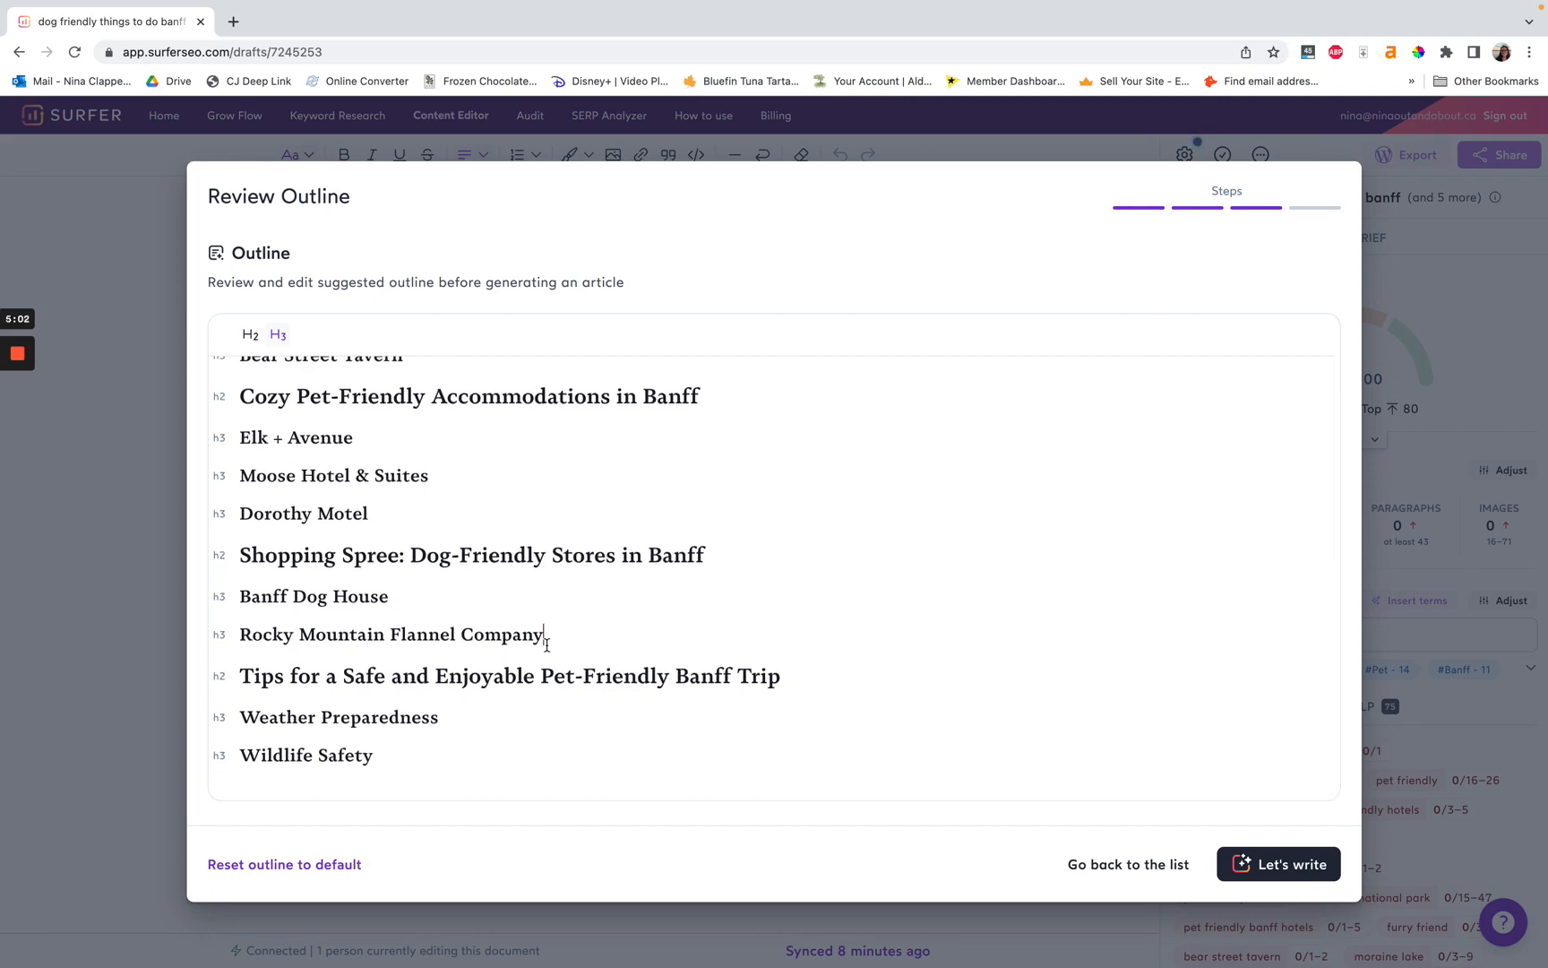
click(475, 603)
click(475, 603)
click(416, 765)
scroll(409, 750, up, 15)
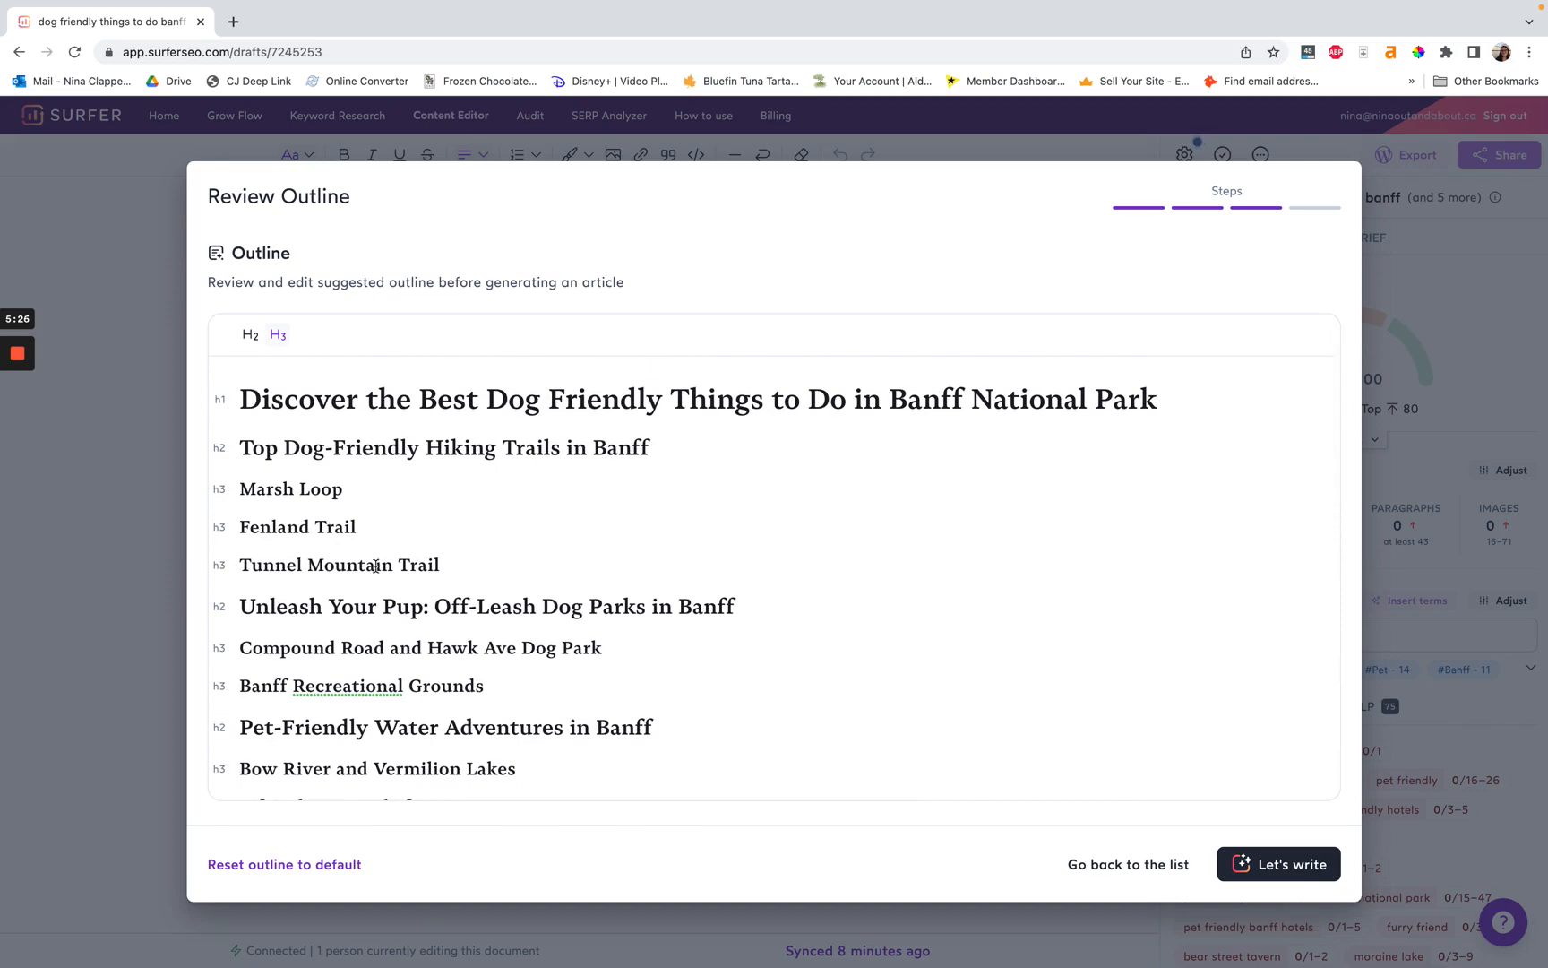
scroll(375, 565, down, 5)
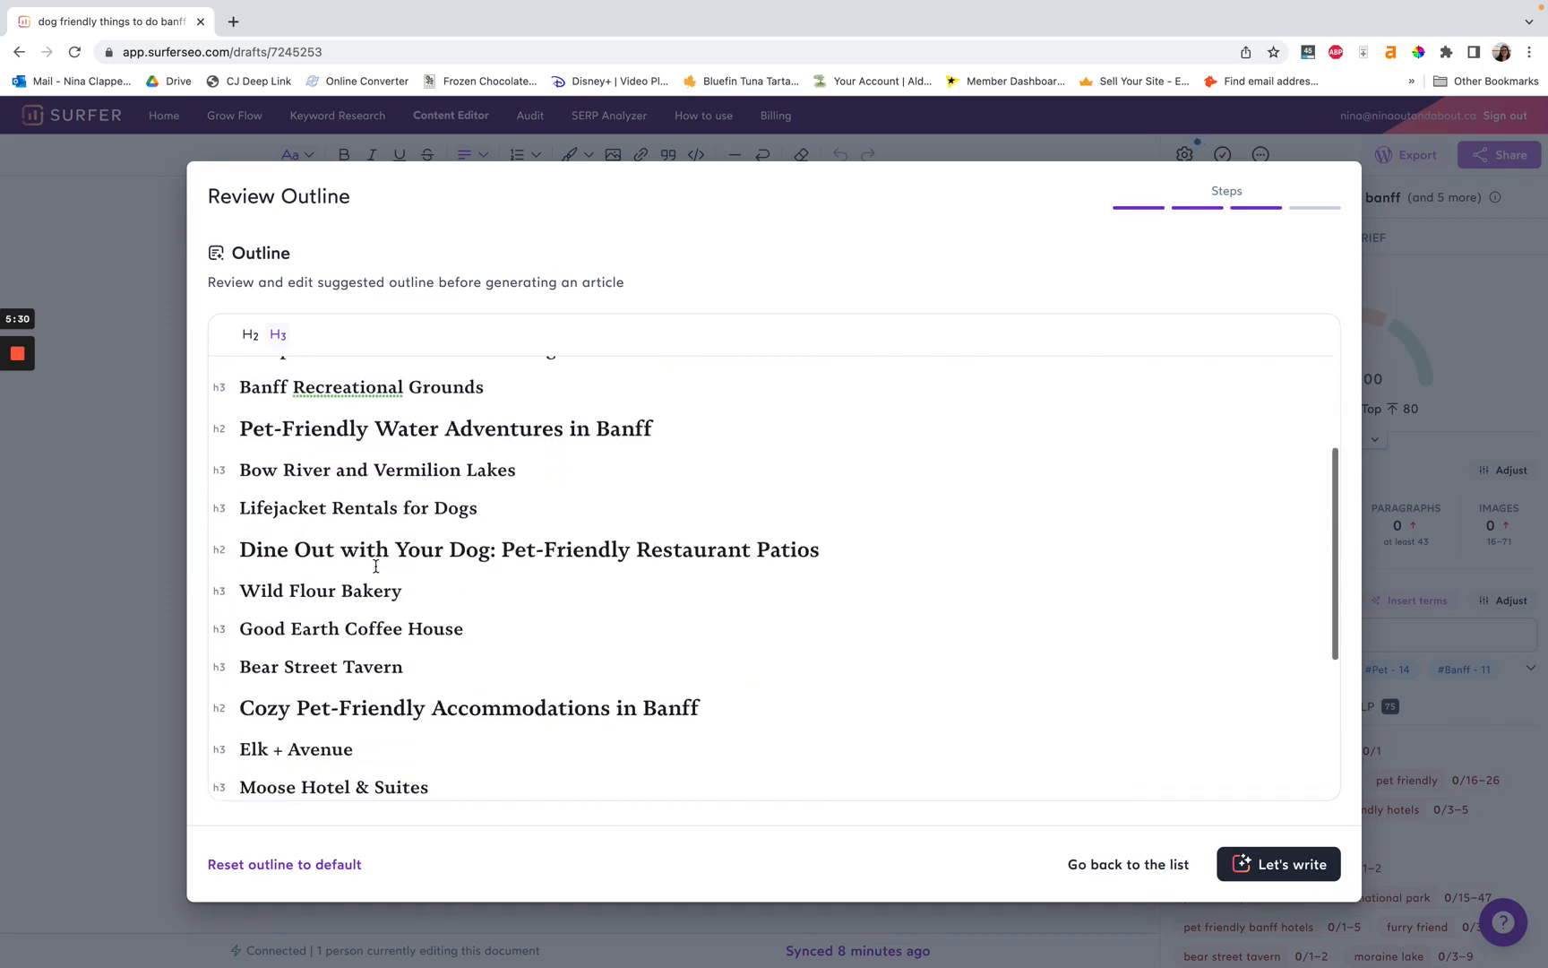
scroll(375, 565, down, 4)
scroll(376, 566, up, 10)
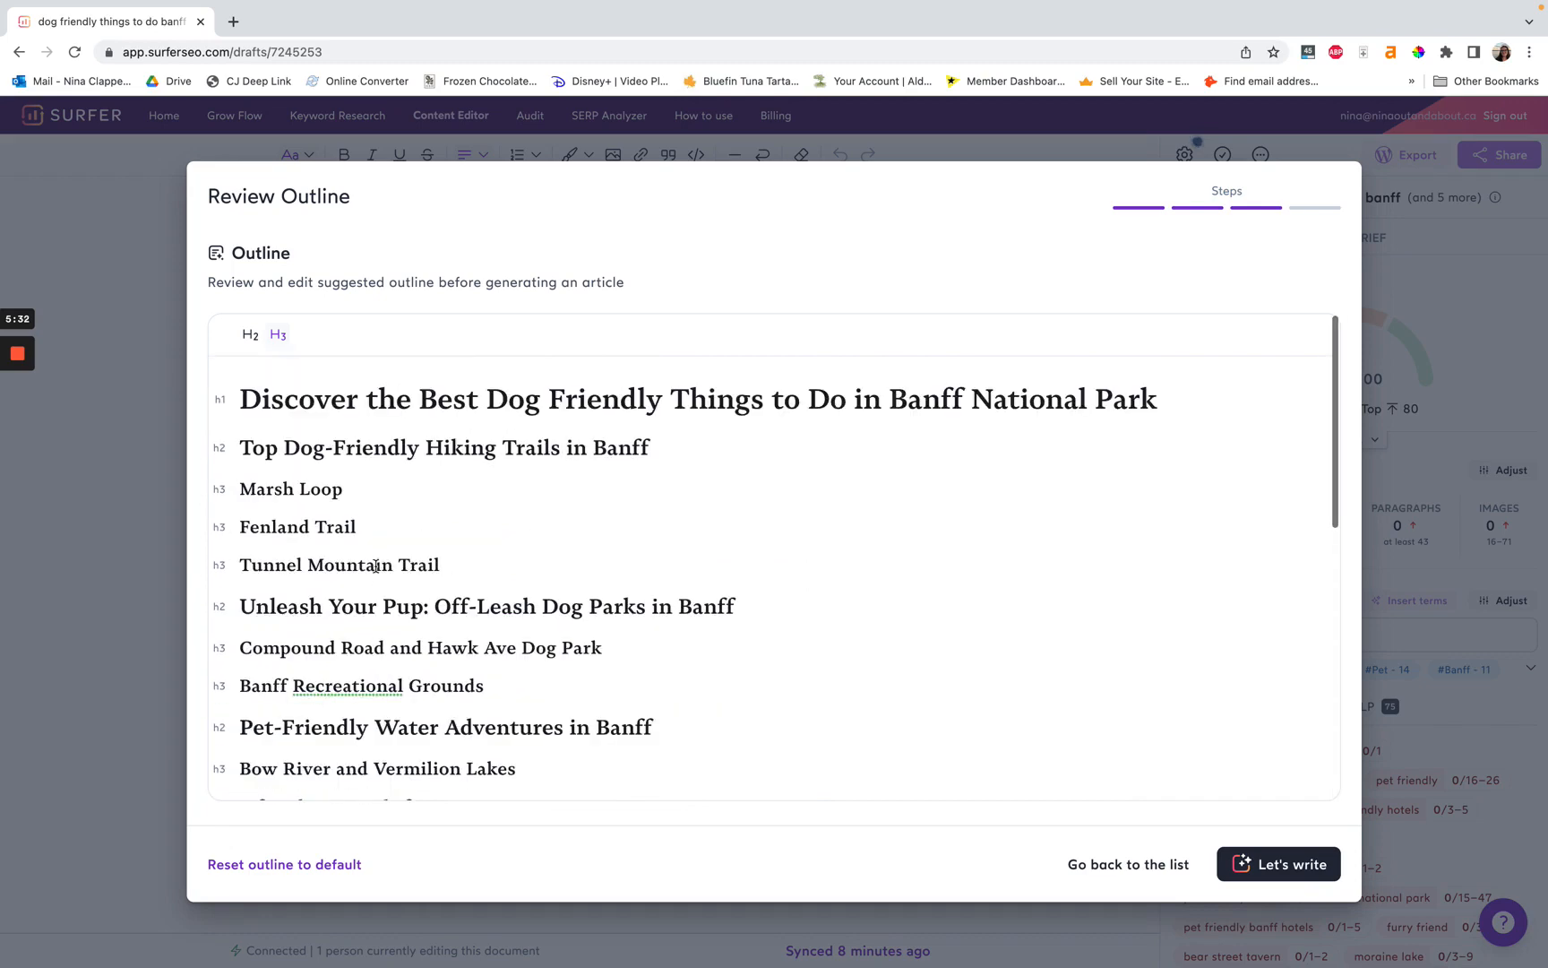
scroll(375, 566, down, 1)
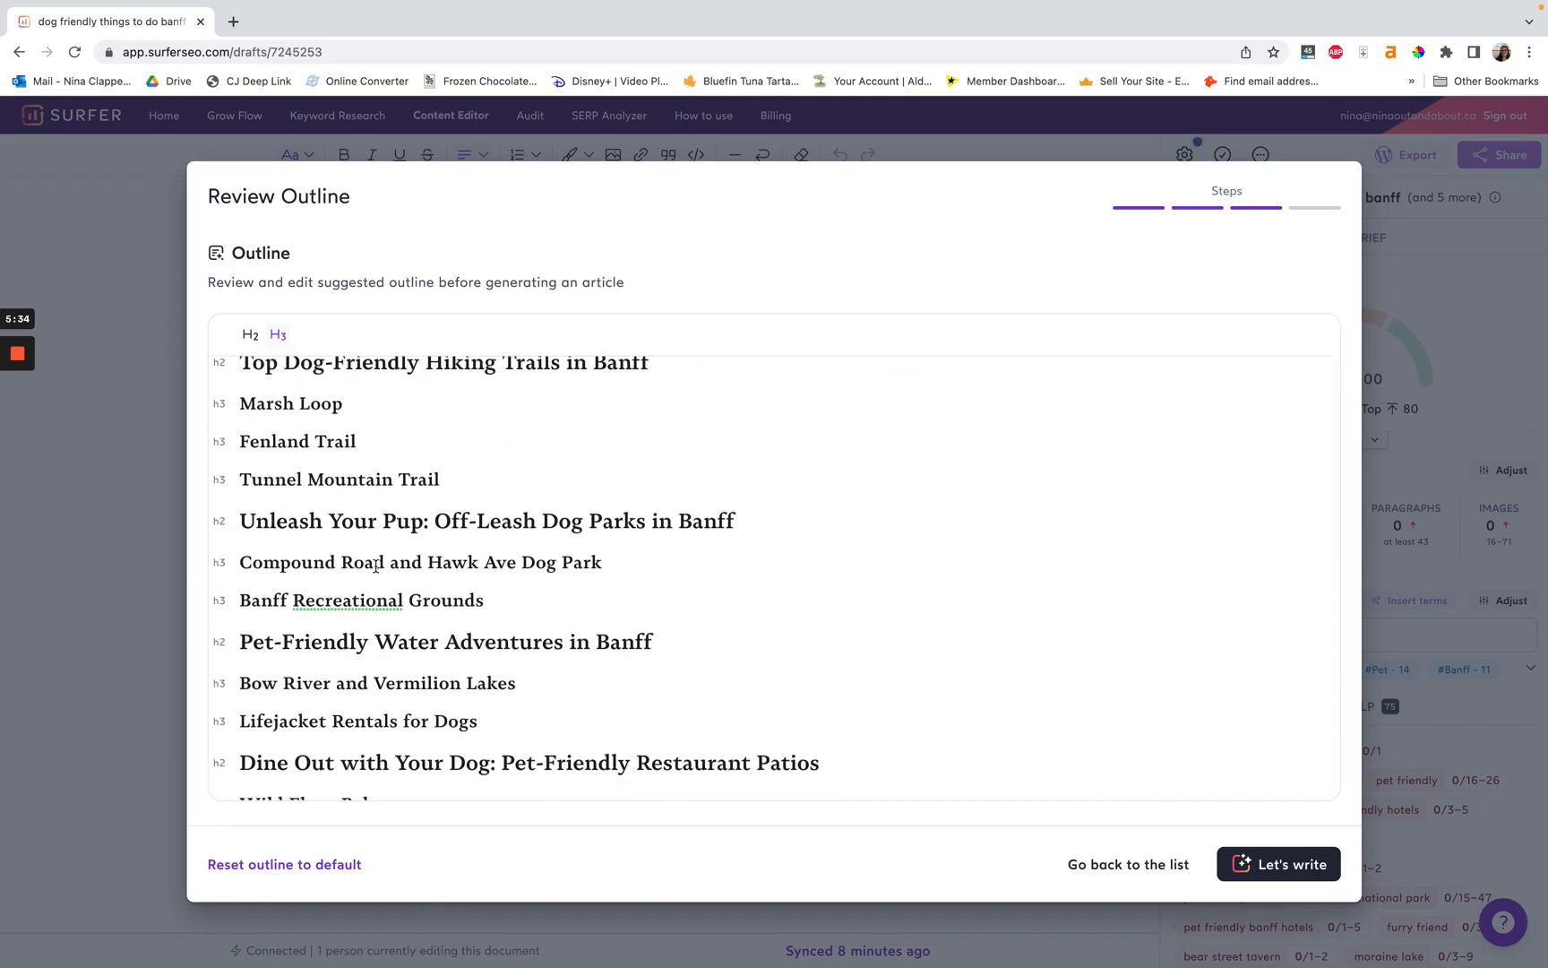
Step: Switch to KeySearch, detach its tab into a separate window and make that window full screen
key(ctrl+Left)
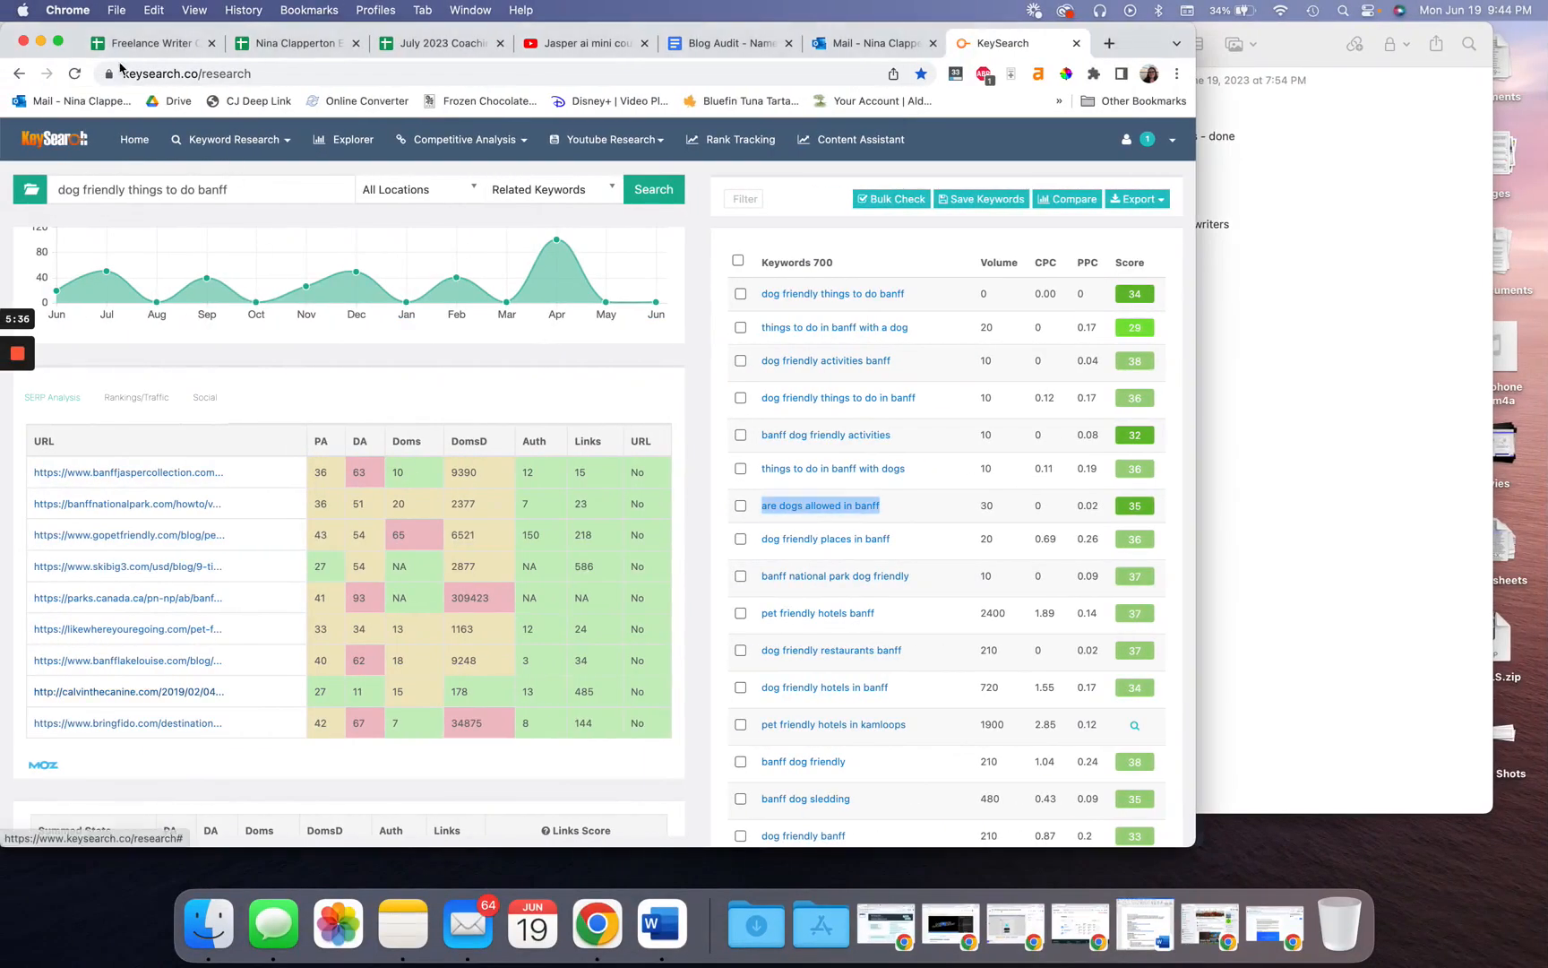
drag(1008, 45, 272, 101)
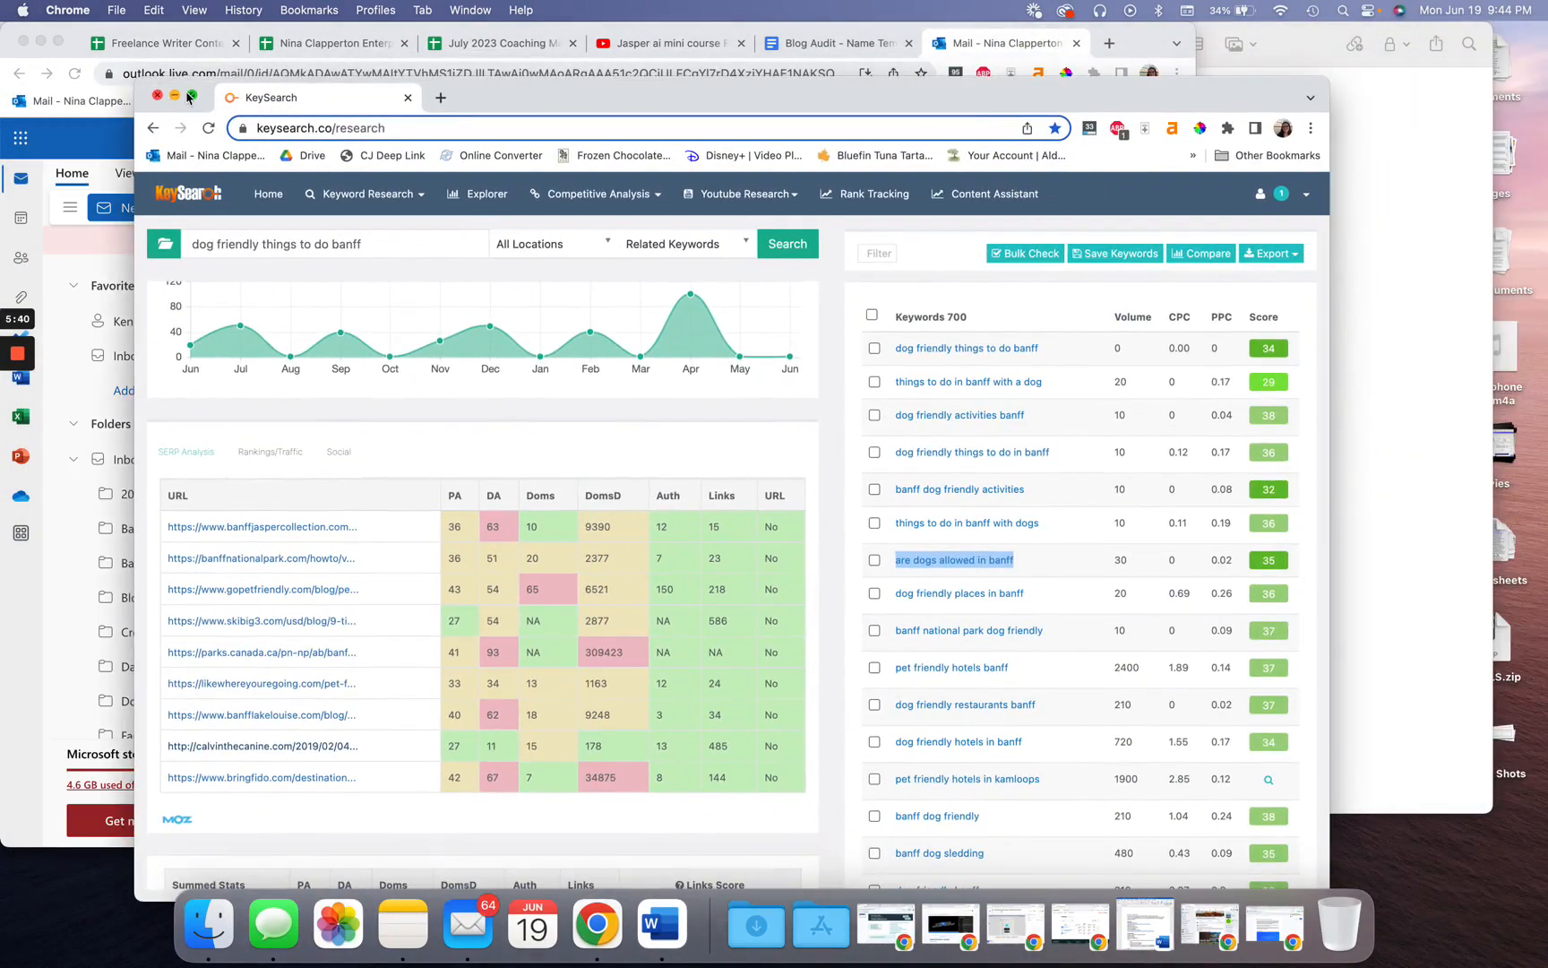
click(190, 97)
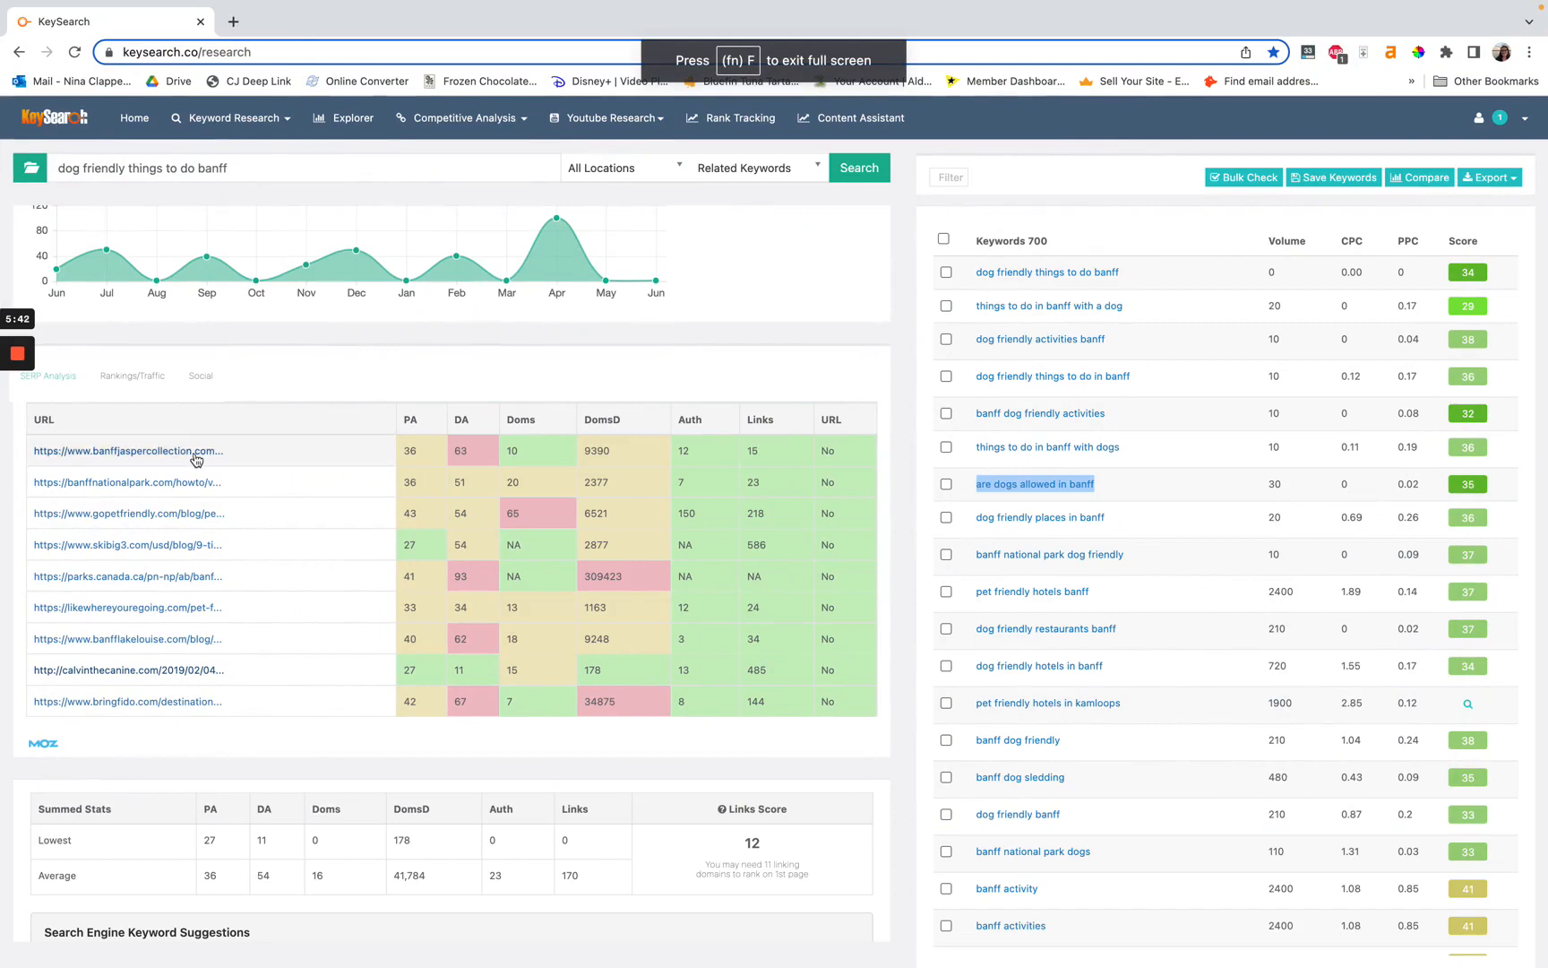
Step: Open the banffjaspercollection.com, banffnationalpark.com and gopetfriendly.com results from the SERP analysis in new tabs
right_click(196, 460)
click(207, 461)
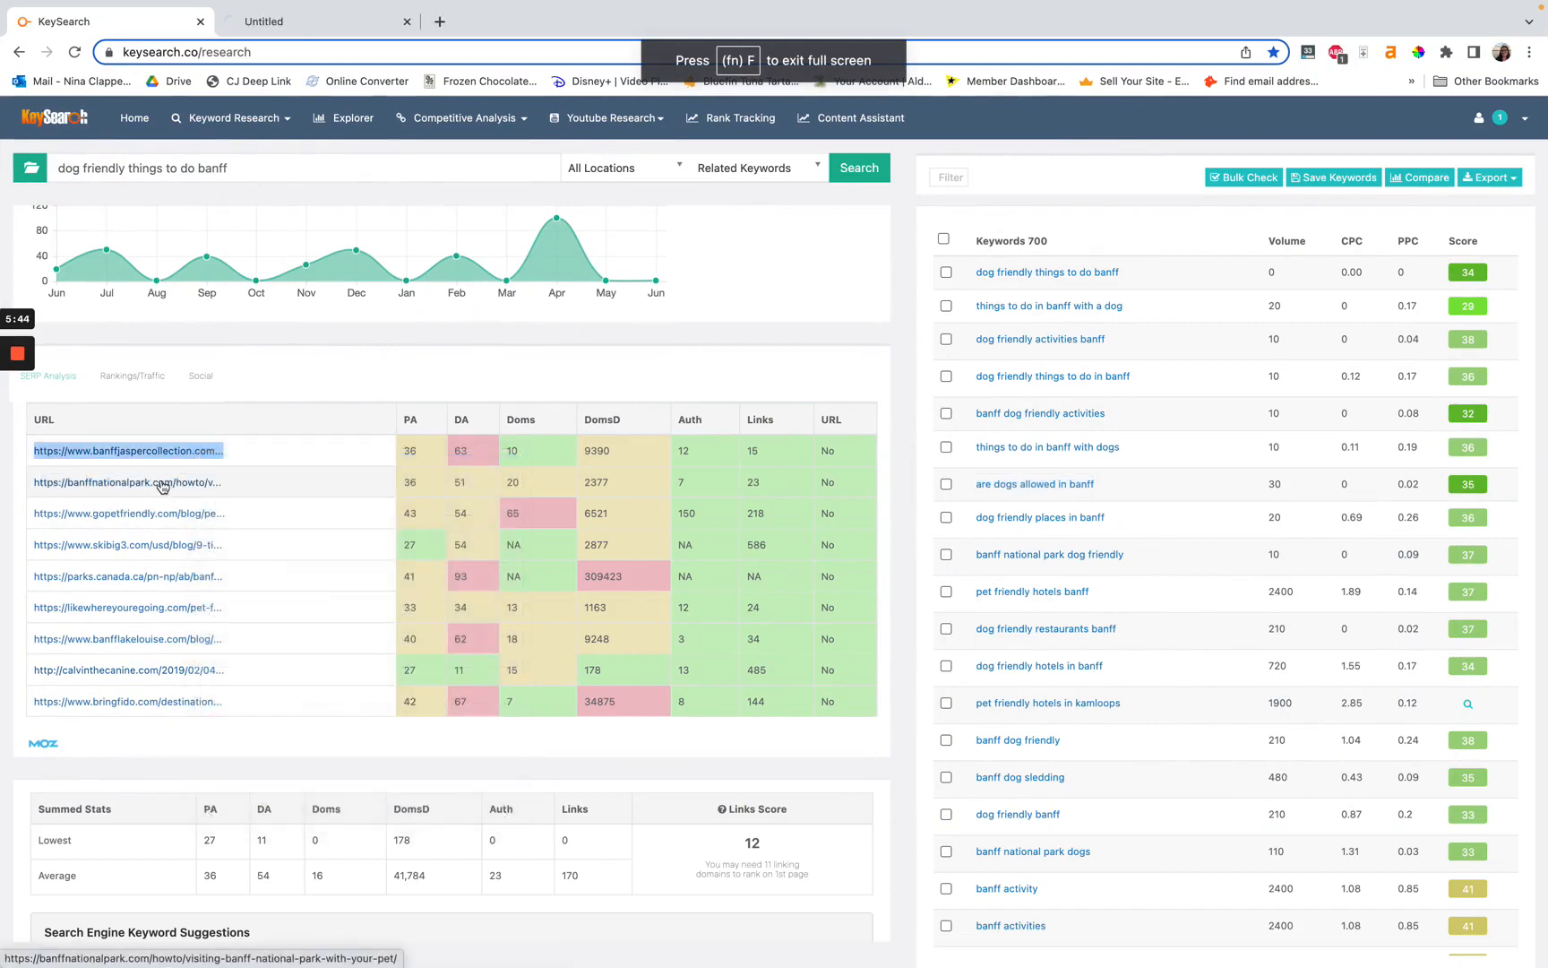
right_click(179, 489)
click(179, 491)
right_click(157, 511)
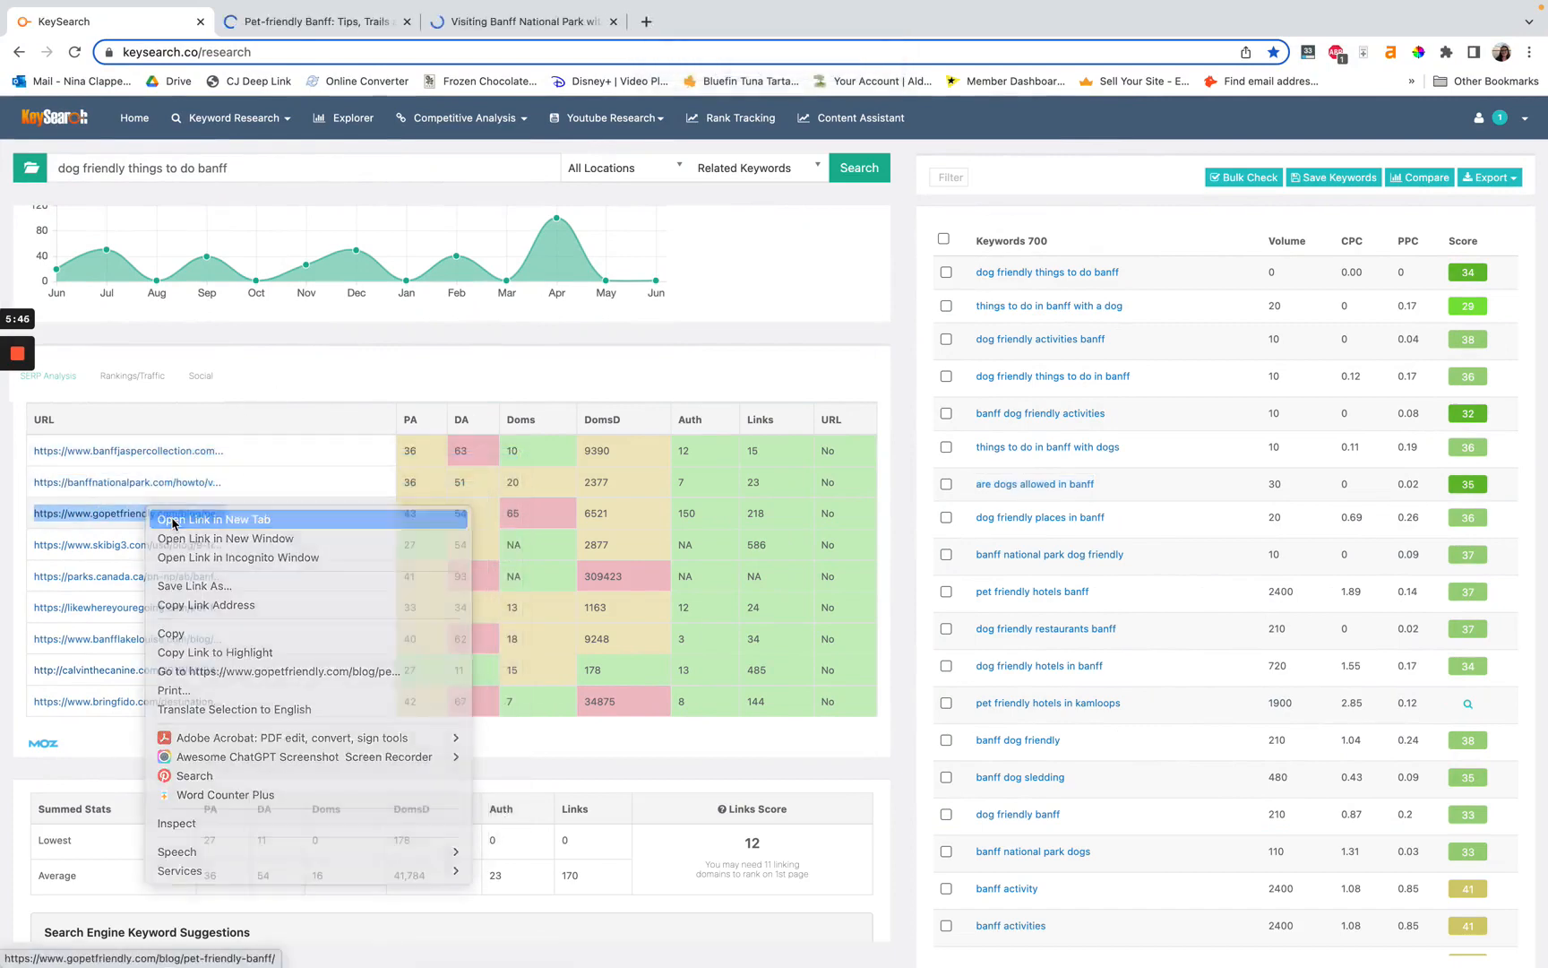
click(167, 513)
Step: Open the skibig3.com, parks.canada.ca and likewhereyouregoing.com results from the SERP analysis in new tabs
right_click(126, 546)
click(148, 559)
right_click(123, 576)
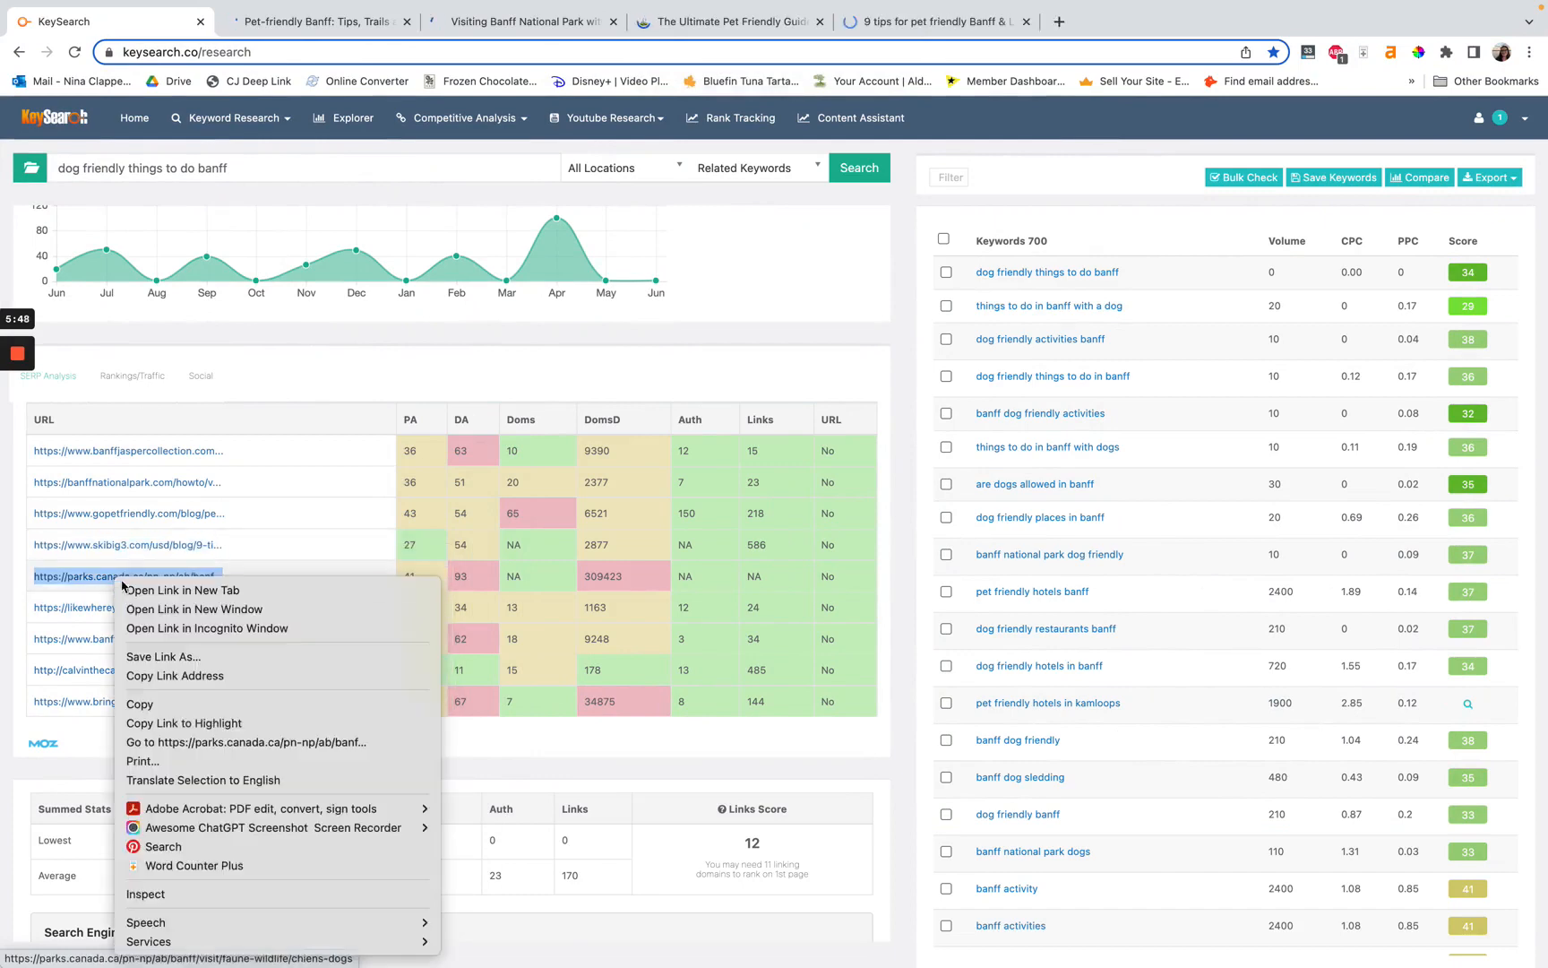
click(140, 591)
right_click(113, 607)
click(134, 621)
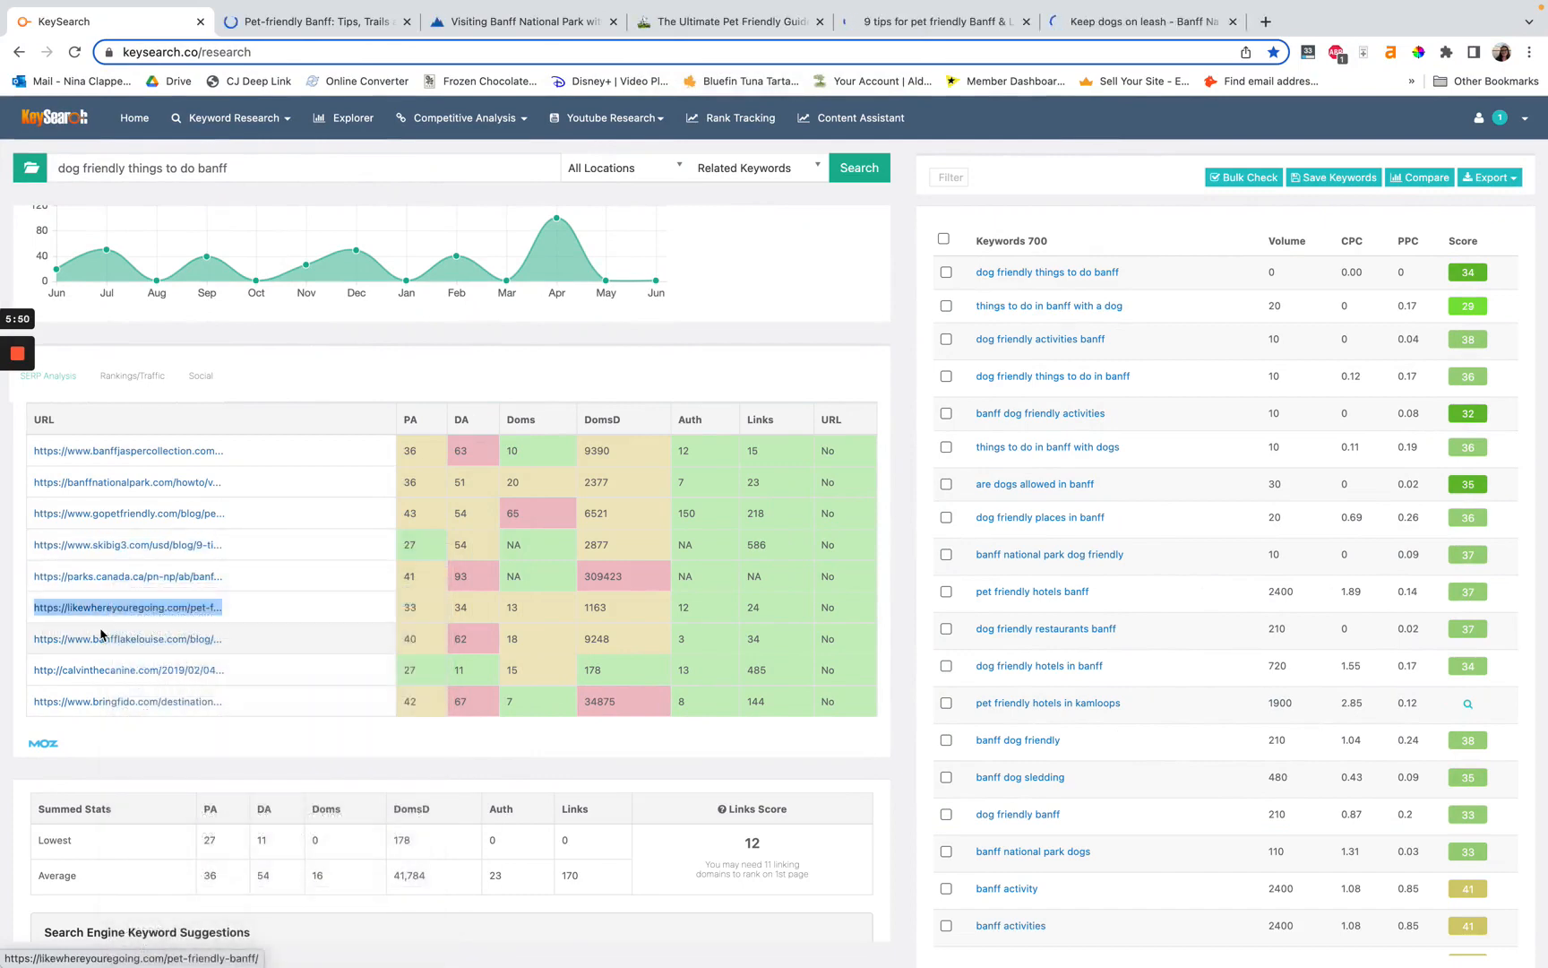
Step: Open the banfflakelouise.com result in a new window and return to the KeySearch results
right_click(99, 637)
right_click(89, 641)
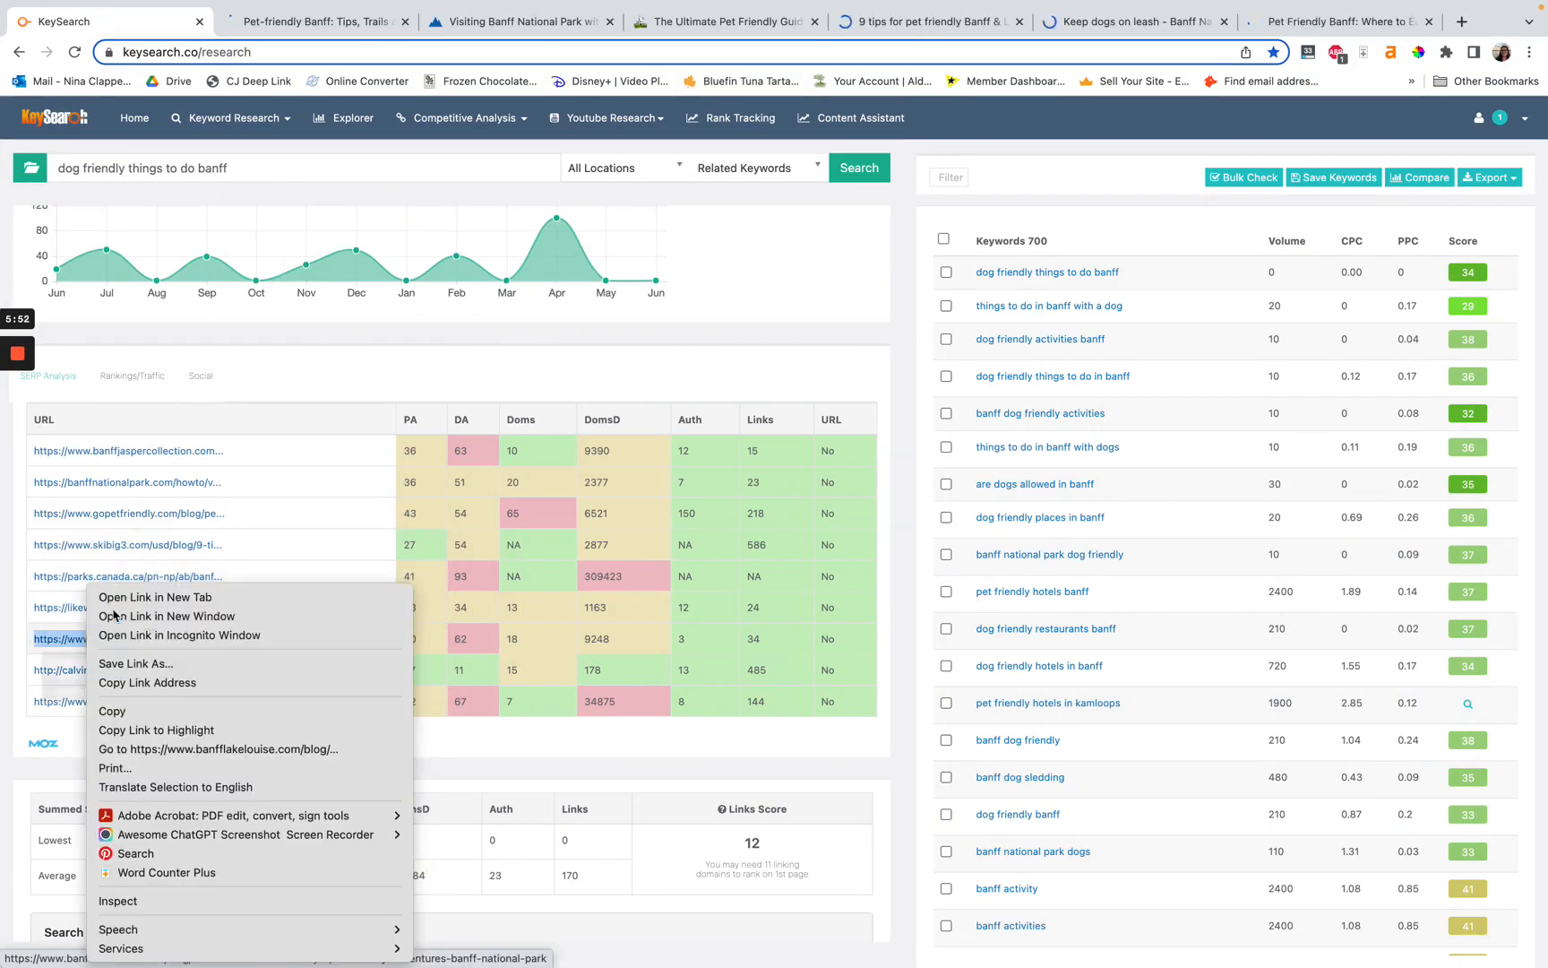
click(108, 615)
key(ctrl+Left)
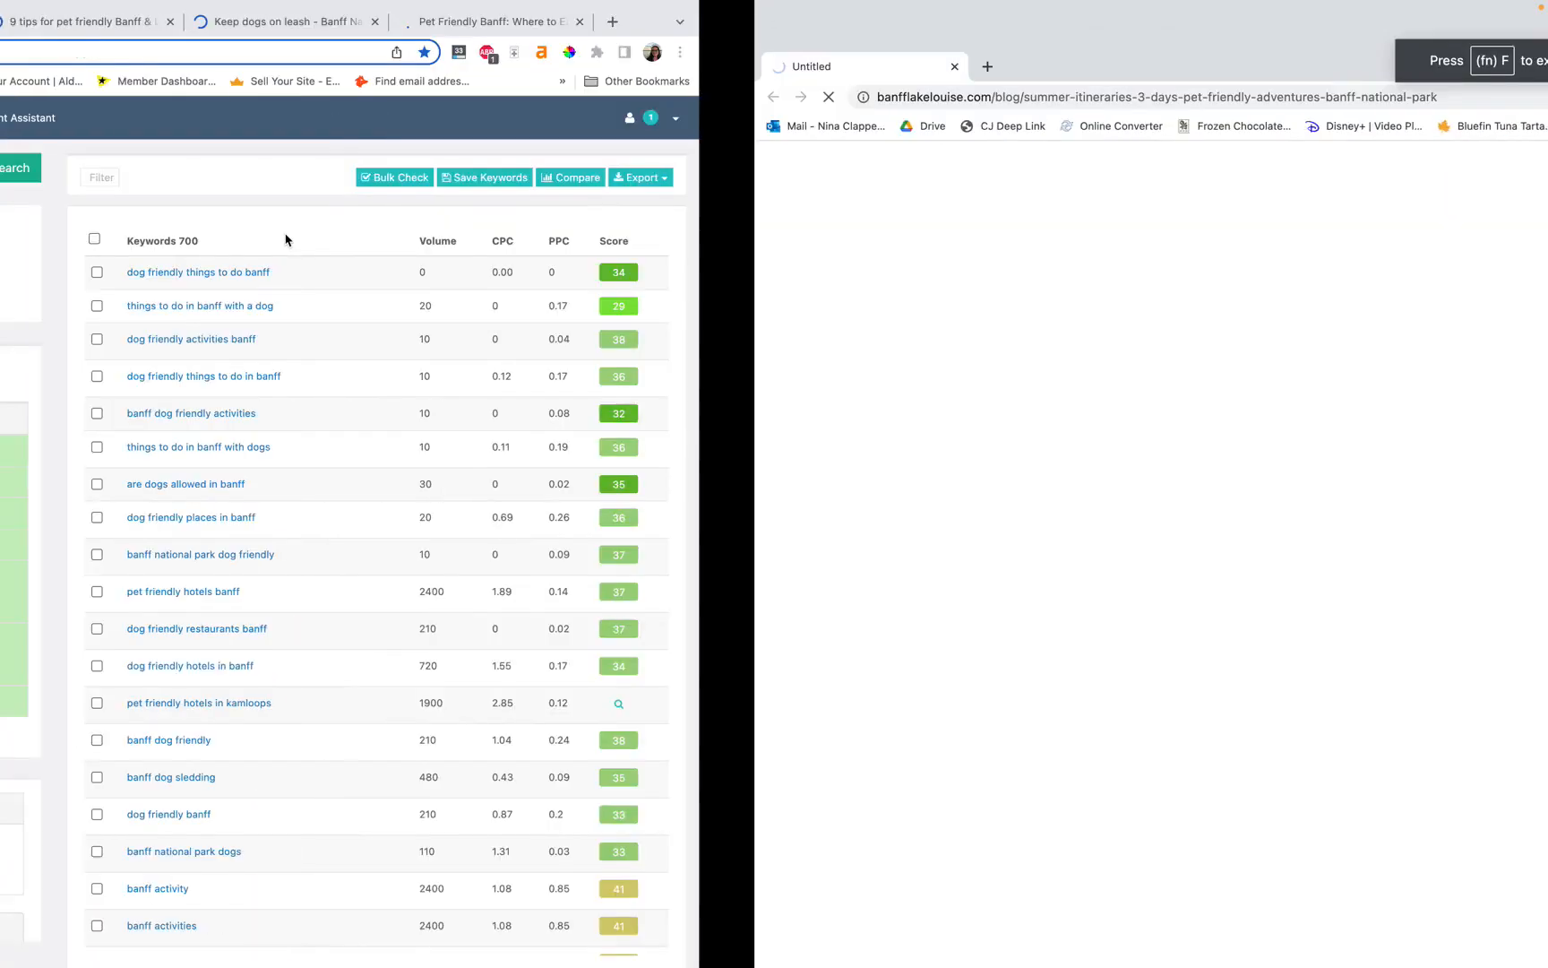
Step: Open the calvinthecanine.com and bringfido.com results from the SERP analysis in new tabs
right_click(175, 670)
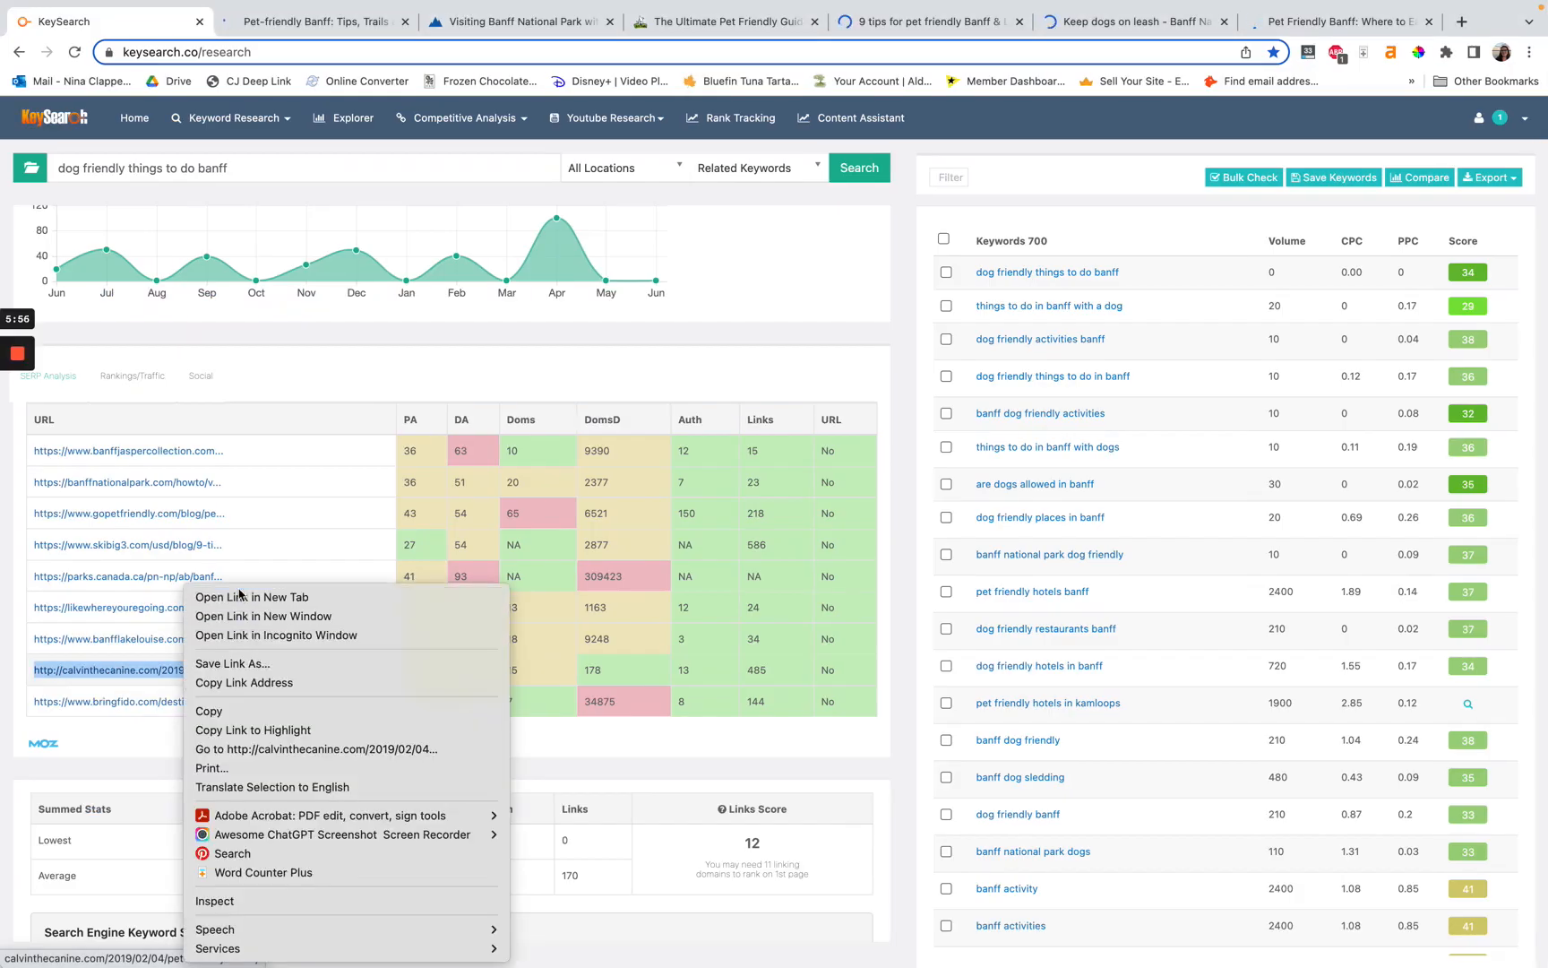
click(193, 596)
right_click(170, 699)
click(193, 594)
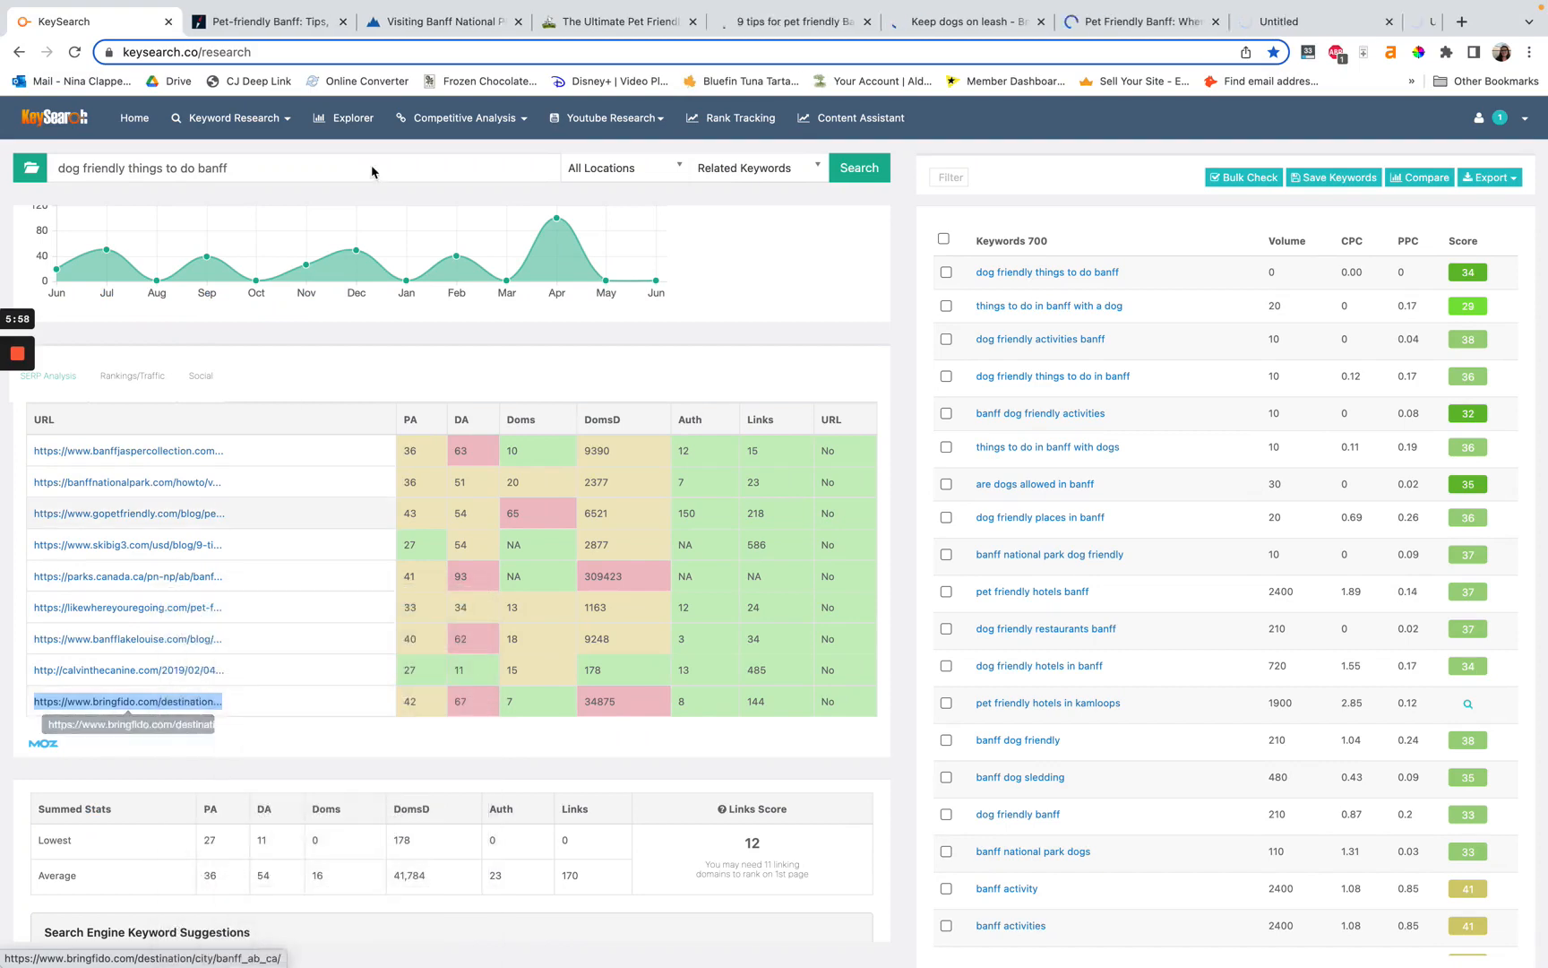
Step: Review the introduction and pet-friendly trails section of the banffjaspercollection.com article for outline ideas
click(263, 34)
scroll(459, 464, down, 2)
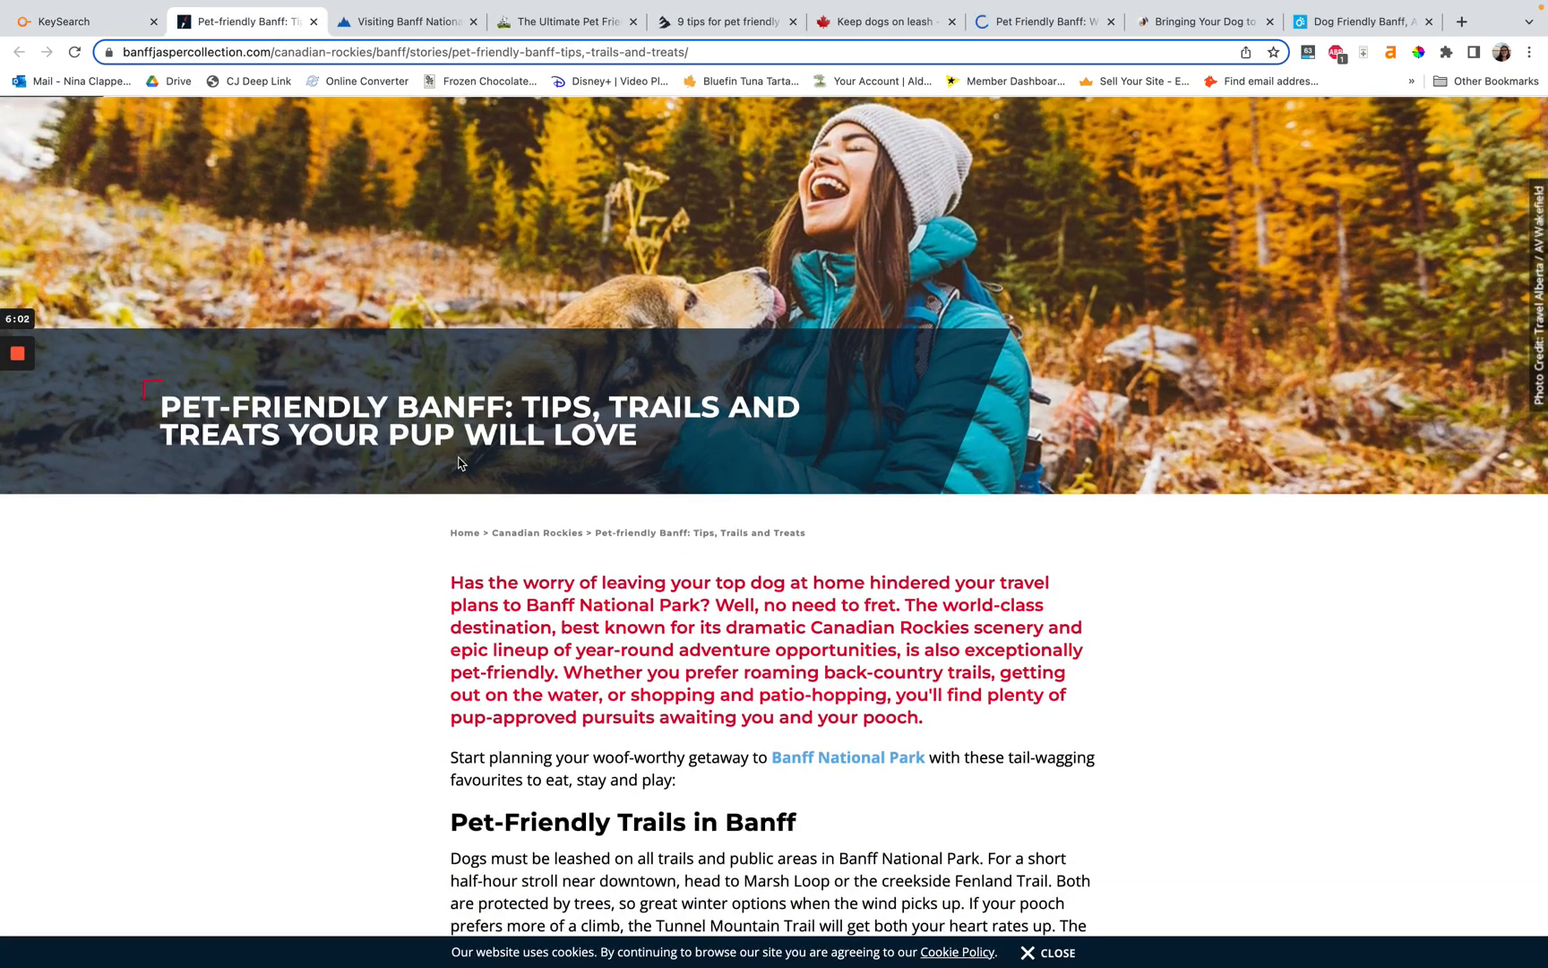
scroll(459, 463, down, 2)
scroll(459, 464, down, 5)
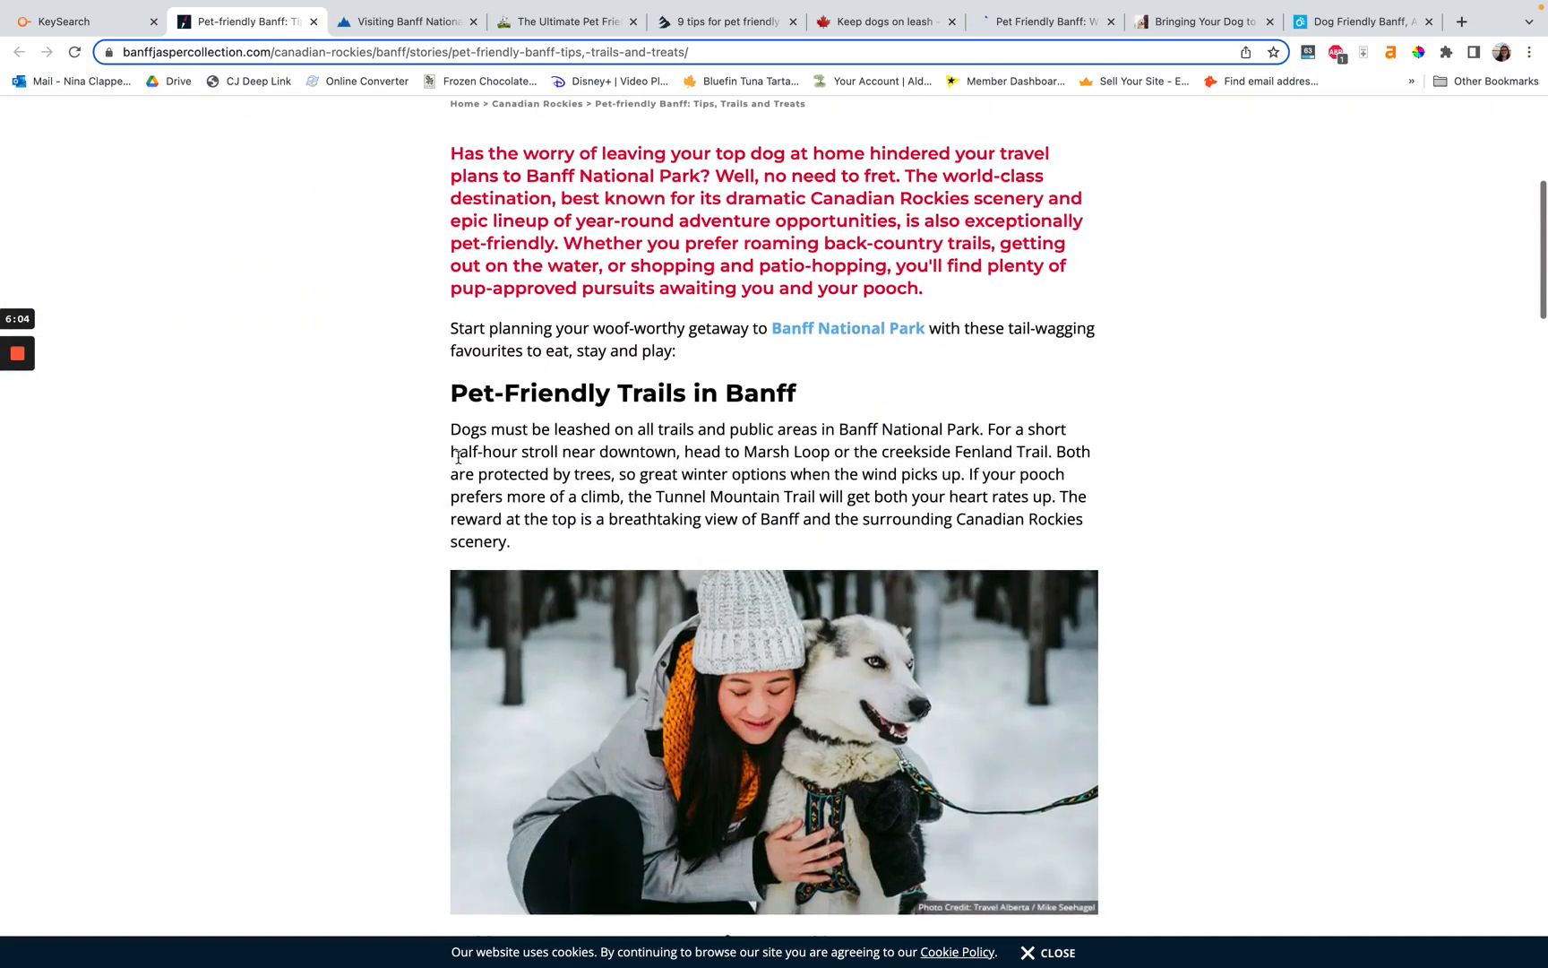
scroll(458, 457, down, 8)
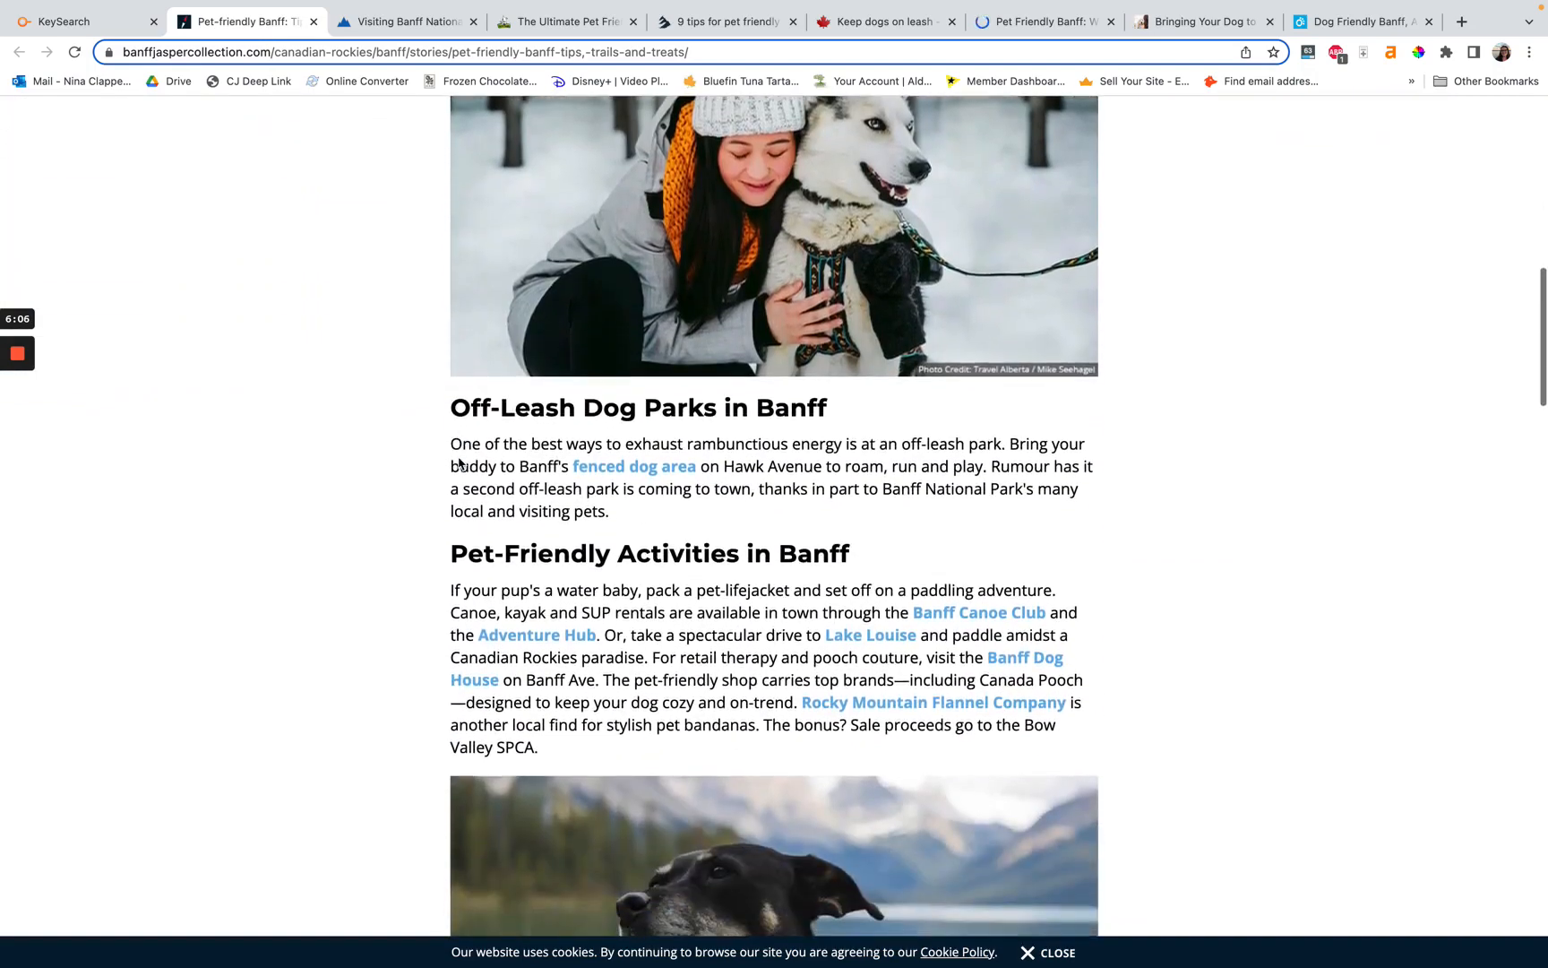
scroll(458, 457, up, 6)
scroll(457, 457, up, 2)
triple_click(524, 508)
click(524, 508)
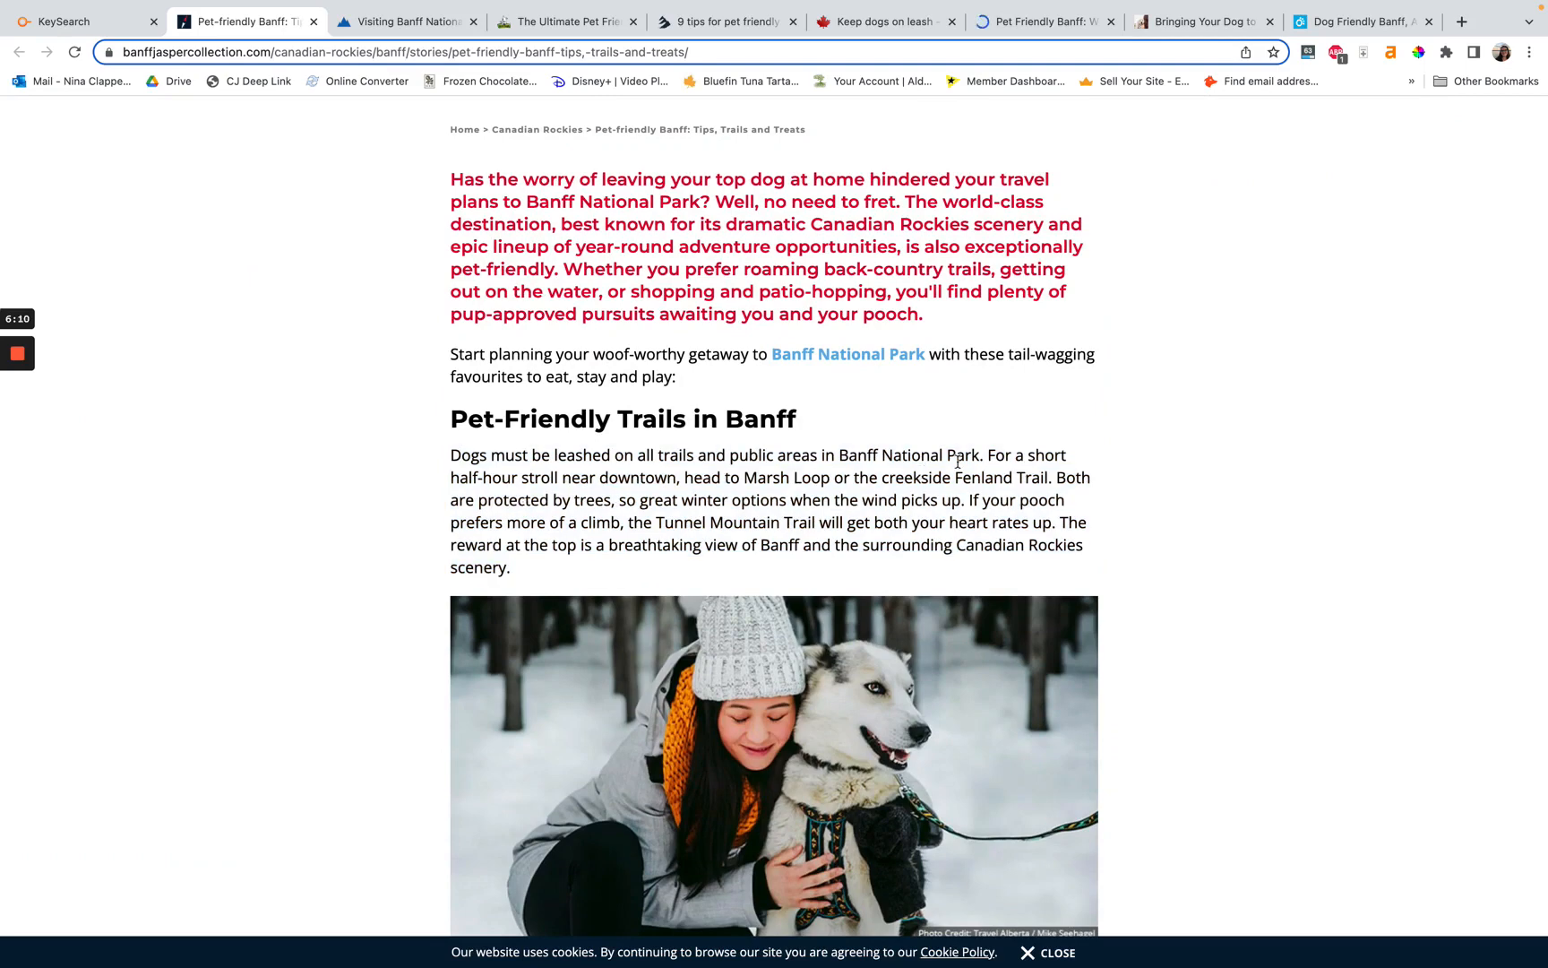
triple_click(733, 509)
click(686, 527)
scroll(685, 527, down, 1)
scroll(686, 529, down, 5)
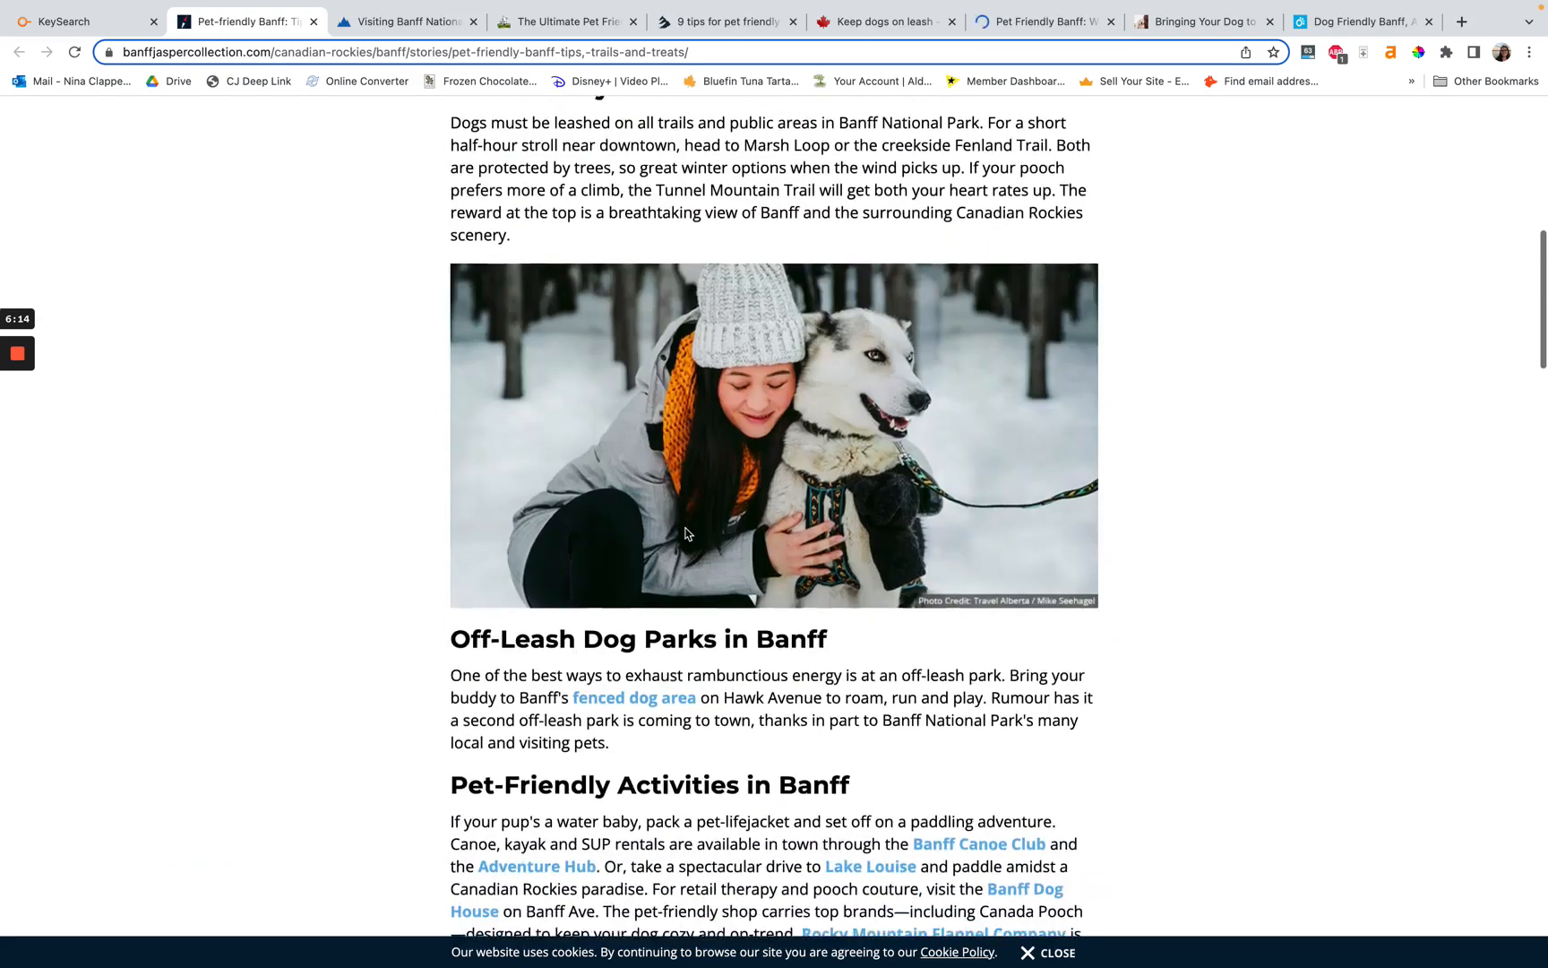
Step: Read the article's off-leash dog parks and pet-friendly activities sections, highlighting the sentence on canoe, kayak and SUP rentals
triple_click(768, 541)
click(769, 541)
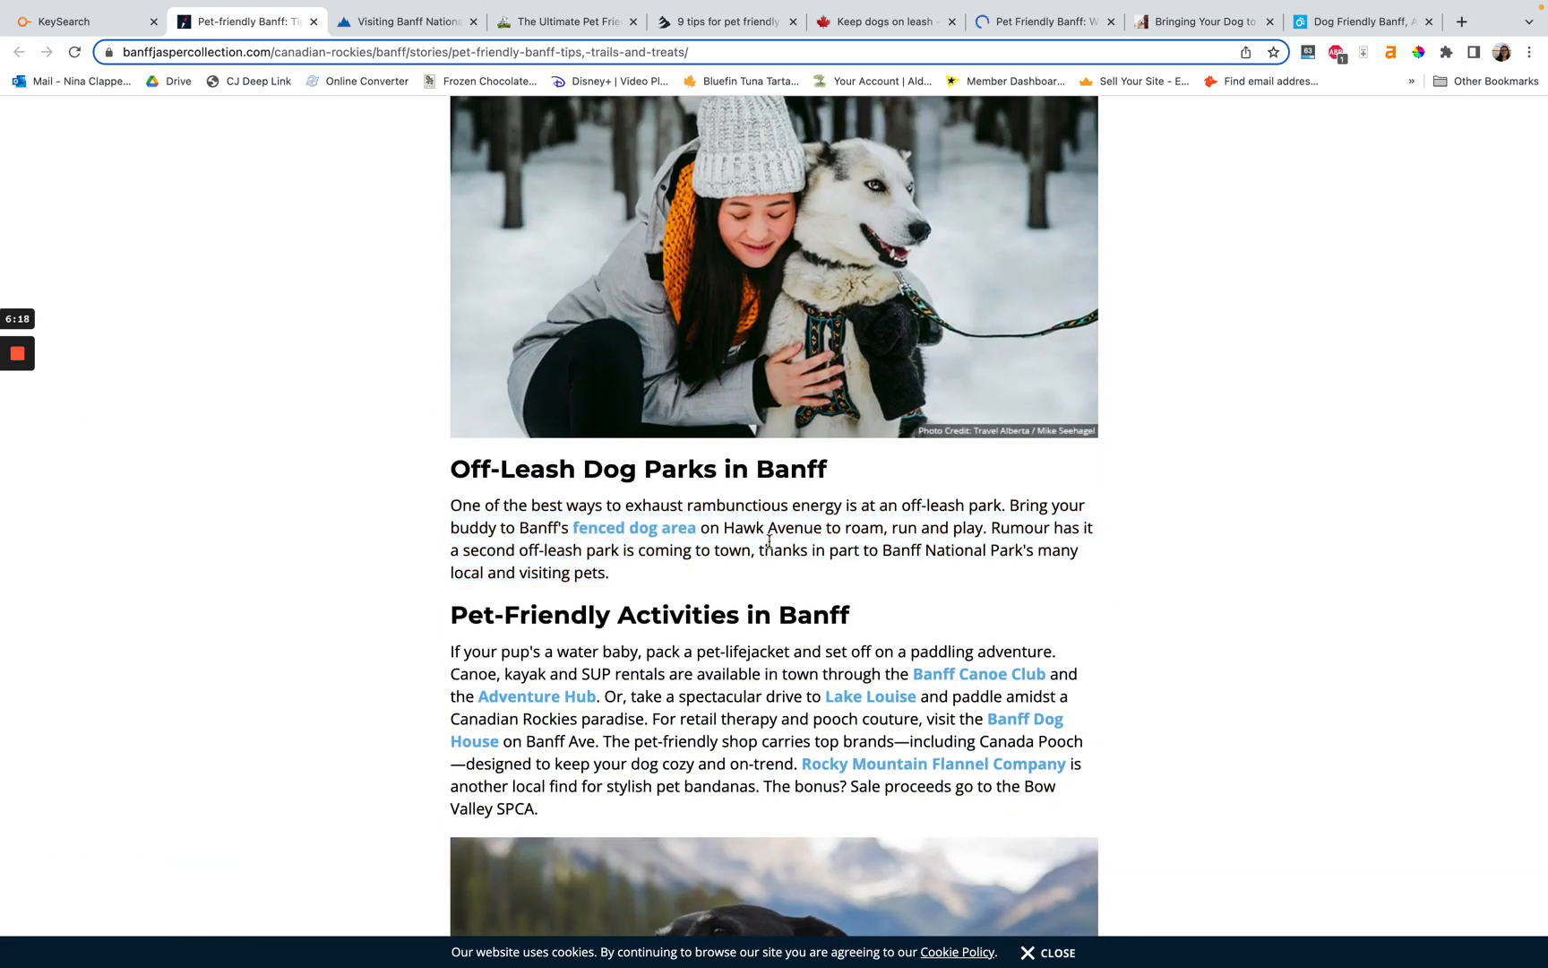
triple_click(654, 552)
click(677, 608)
scroll(675, 607, down, 1)
triple_click(677, 605)
click(670, 589)
scroll(670, 588, down, 1)
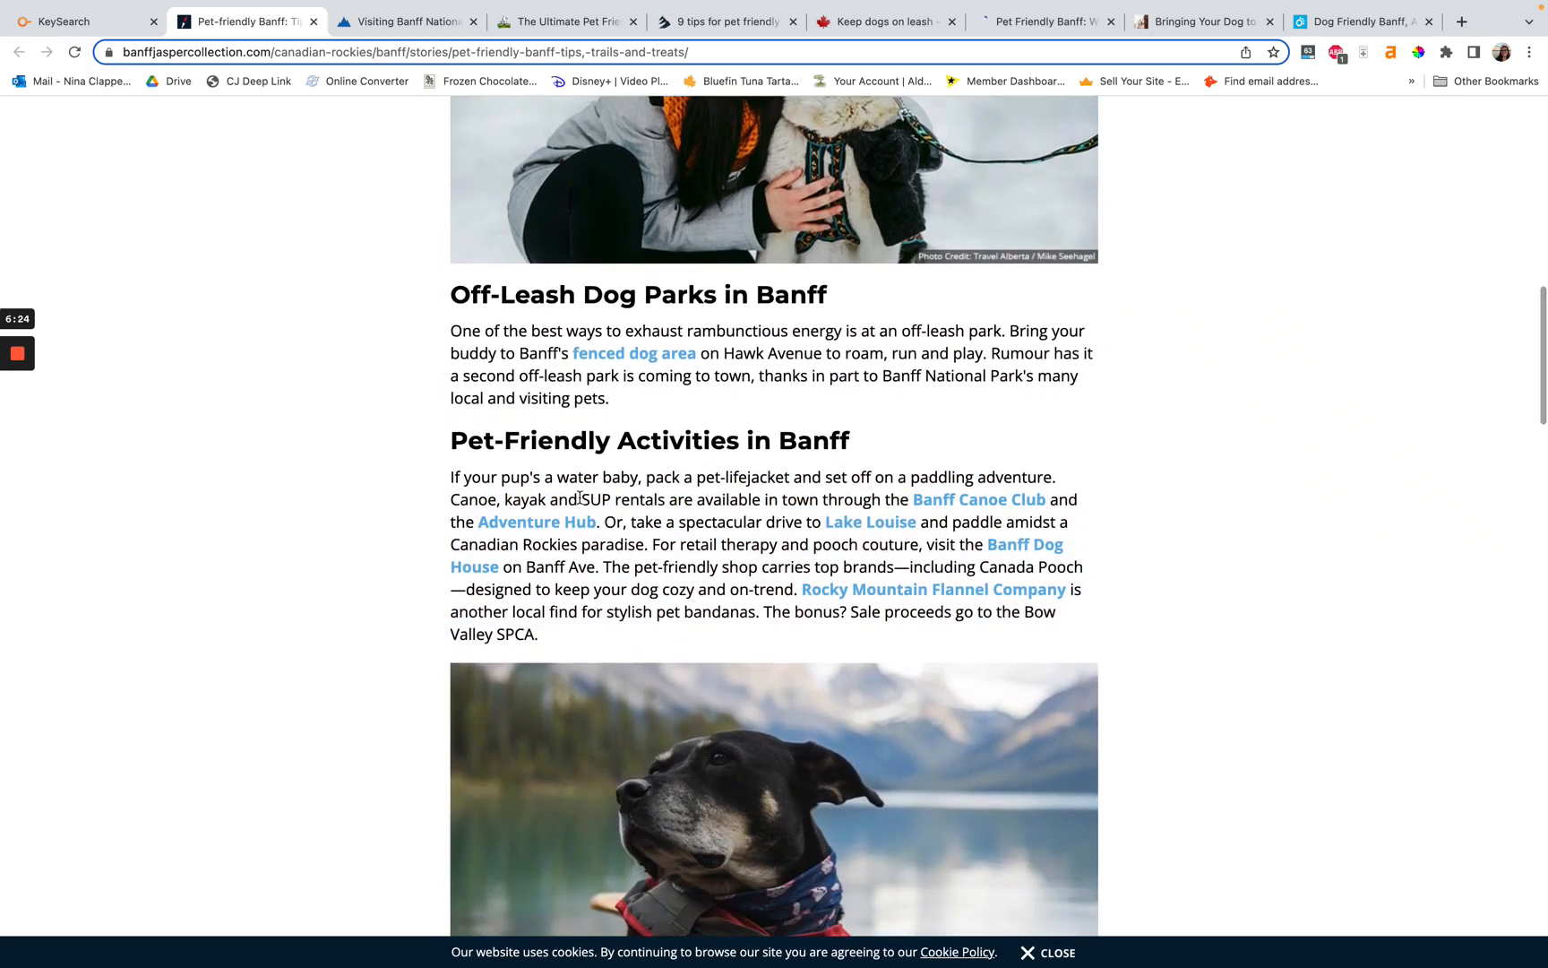
drag(451, 499, 597, 524)
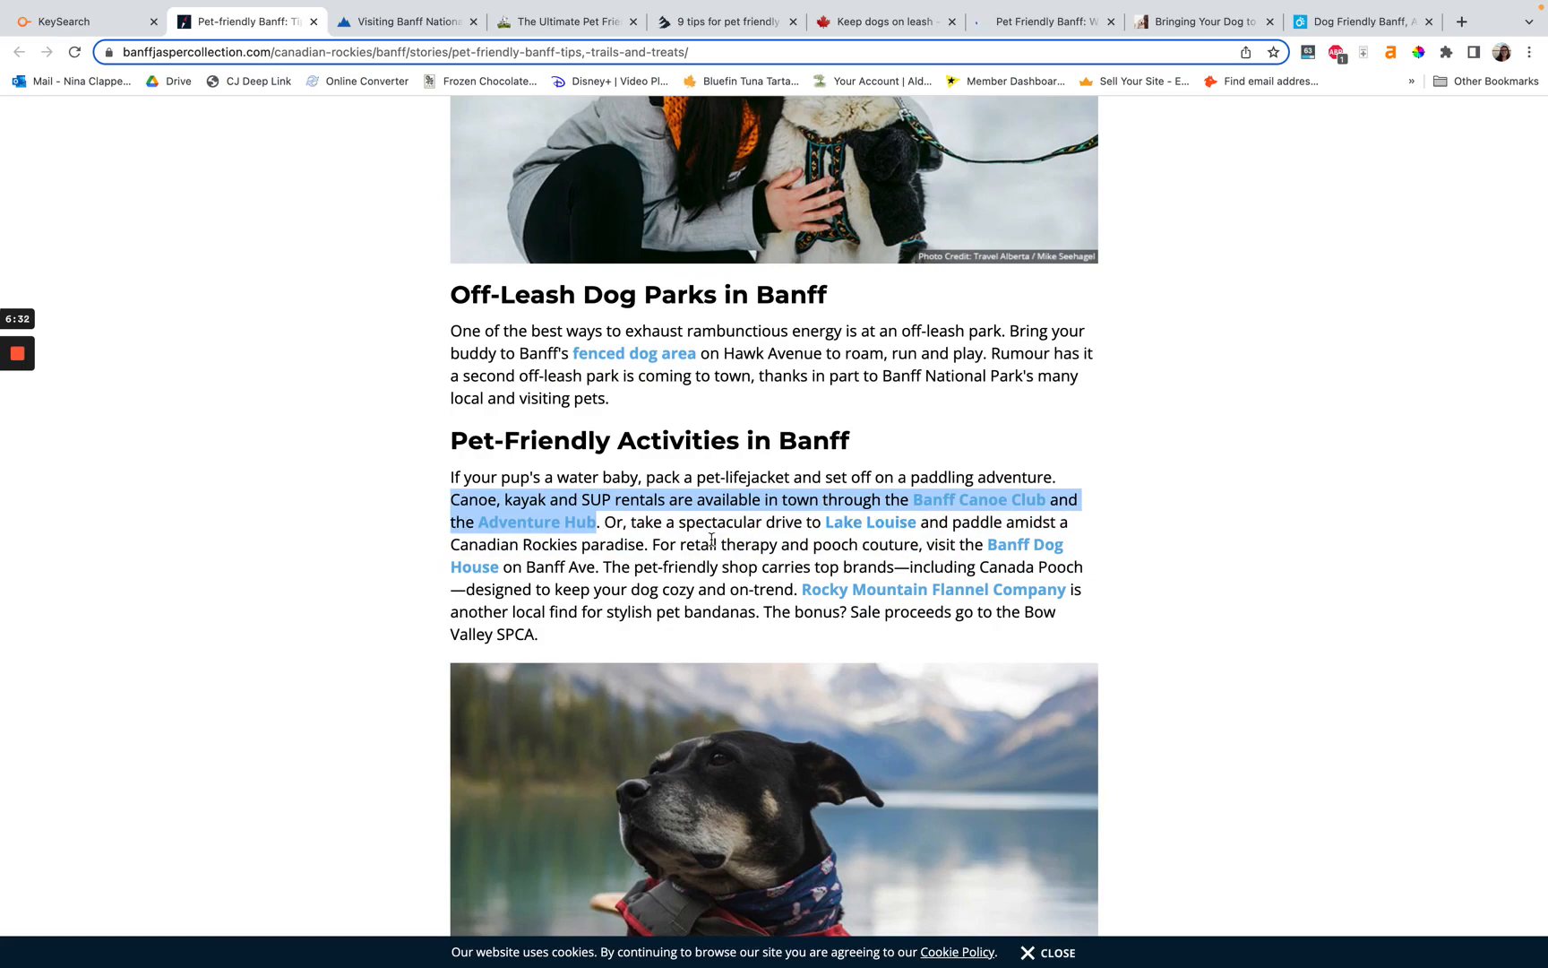
Step: In the Surfer outline, add H3 headings "Banff Canoe Club" and "Lake Louise Canoe Rental" below "Bow River and Vermilion Lakes"
key(ctrl+Right)
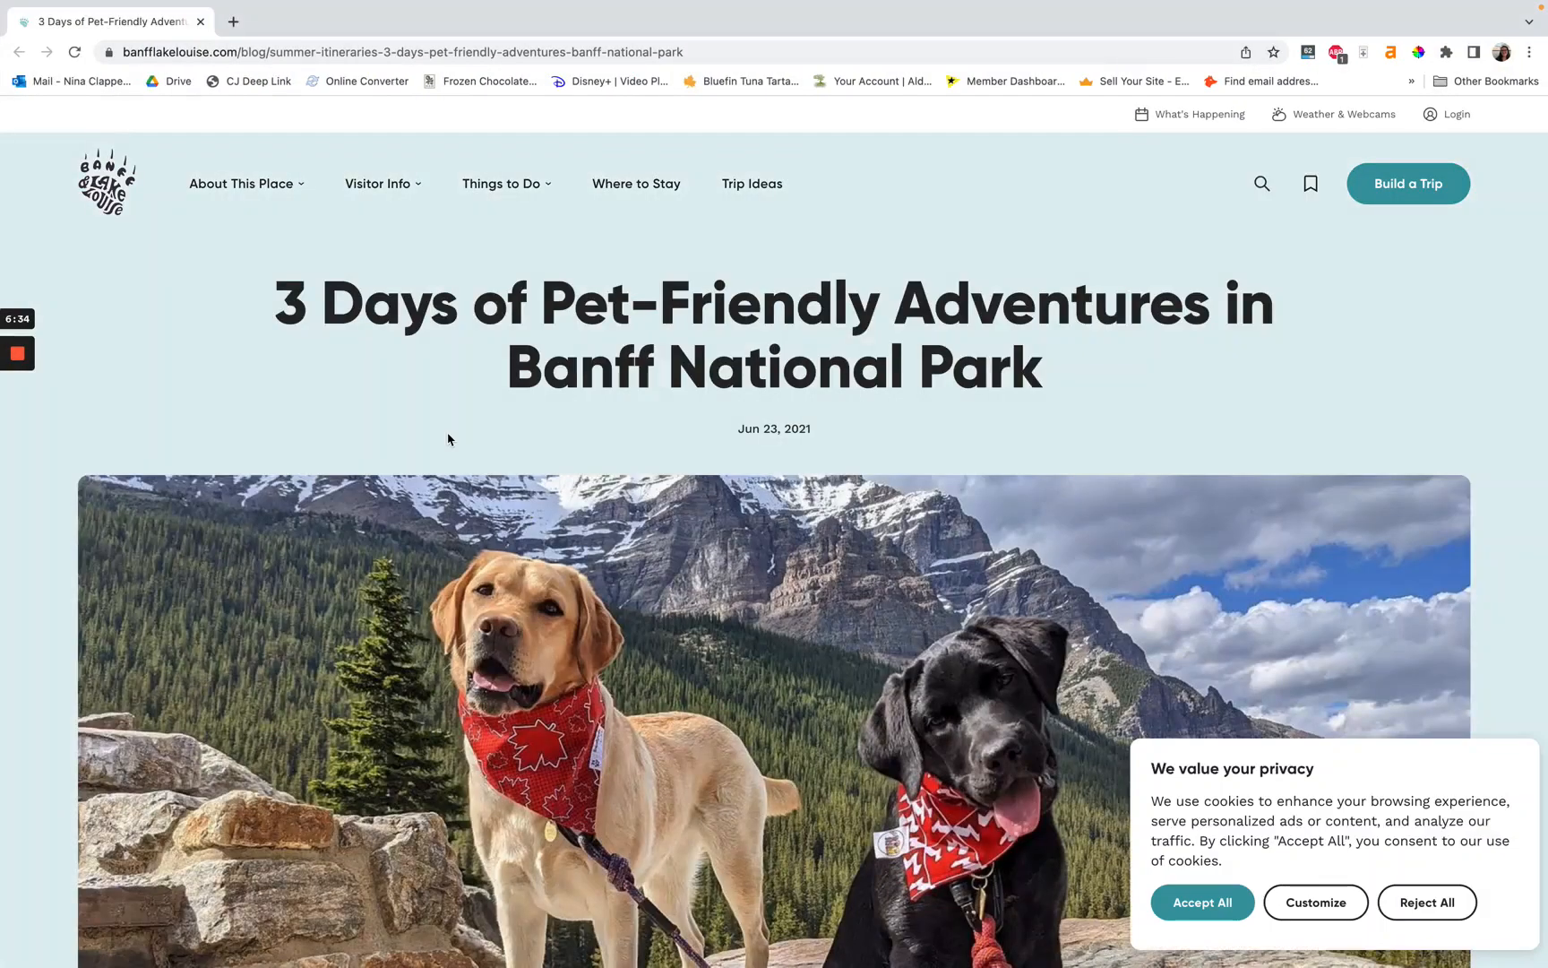
key(ctrl+Right)
scroll(408, 515, down, 3)
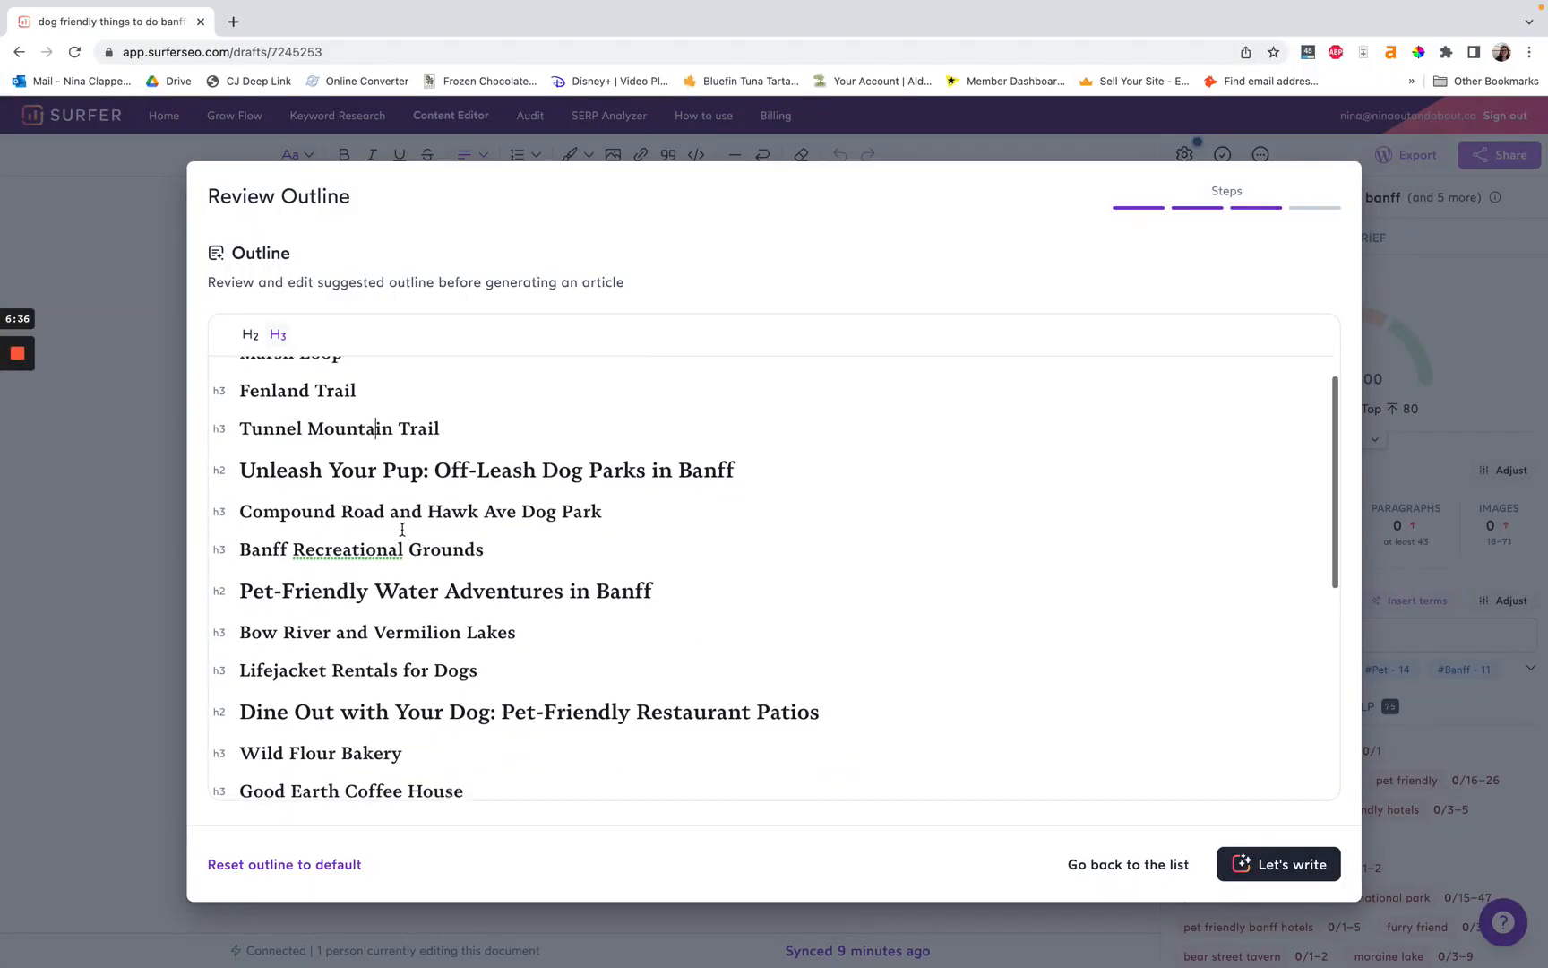
scroll(537, 547, down, 2)
click(520, 566)
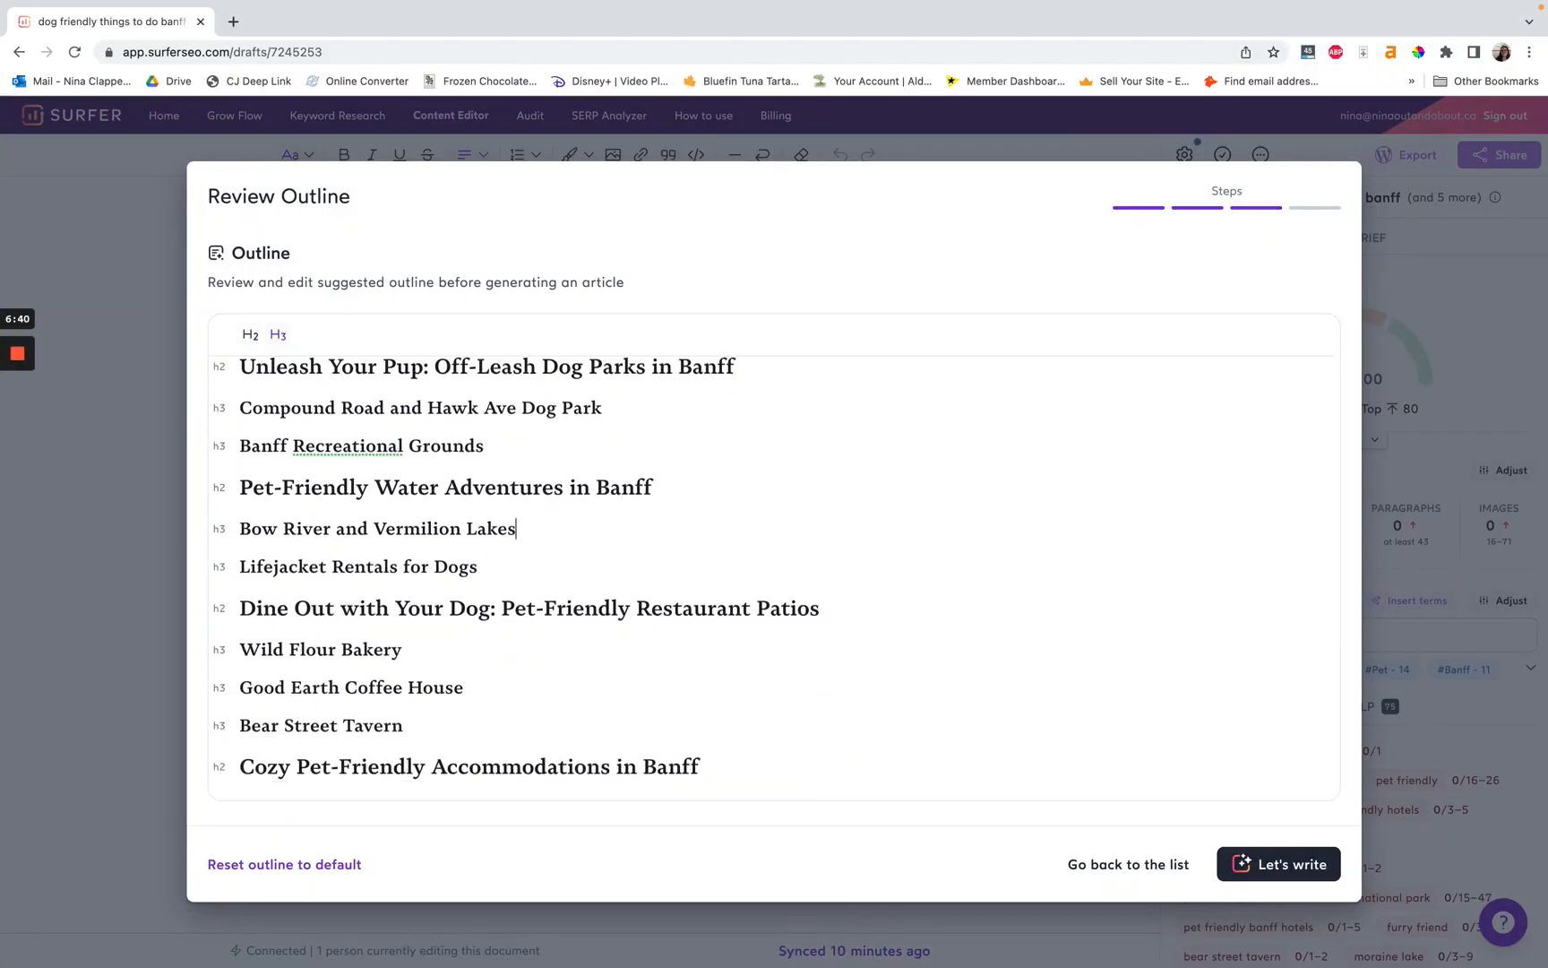
key(Return)
text(Banff Canoe Club)
key(Return)
text(Lake Louise Canoe Rent)
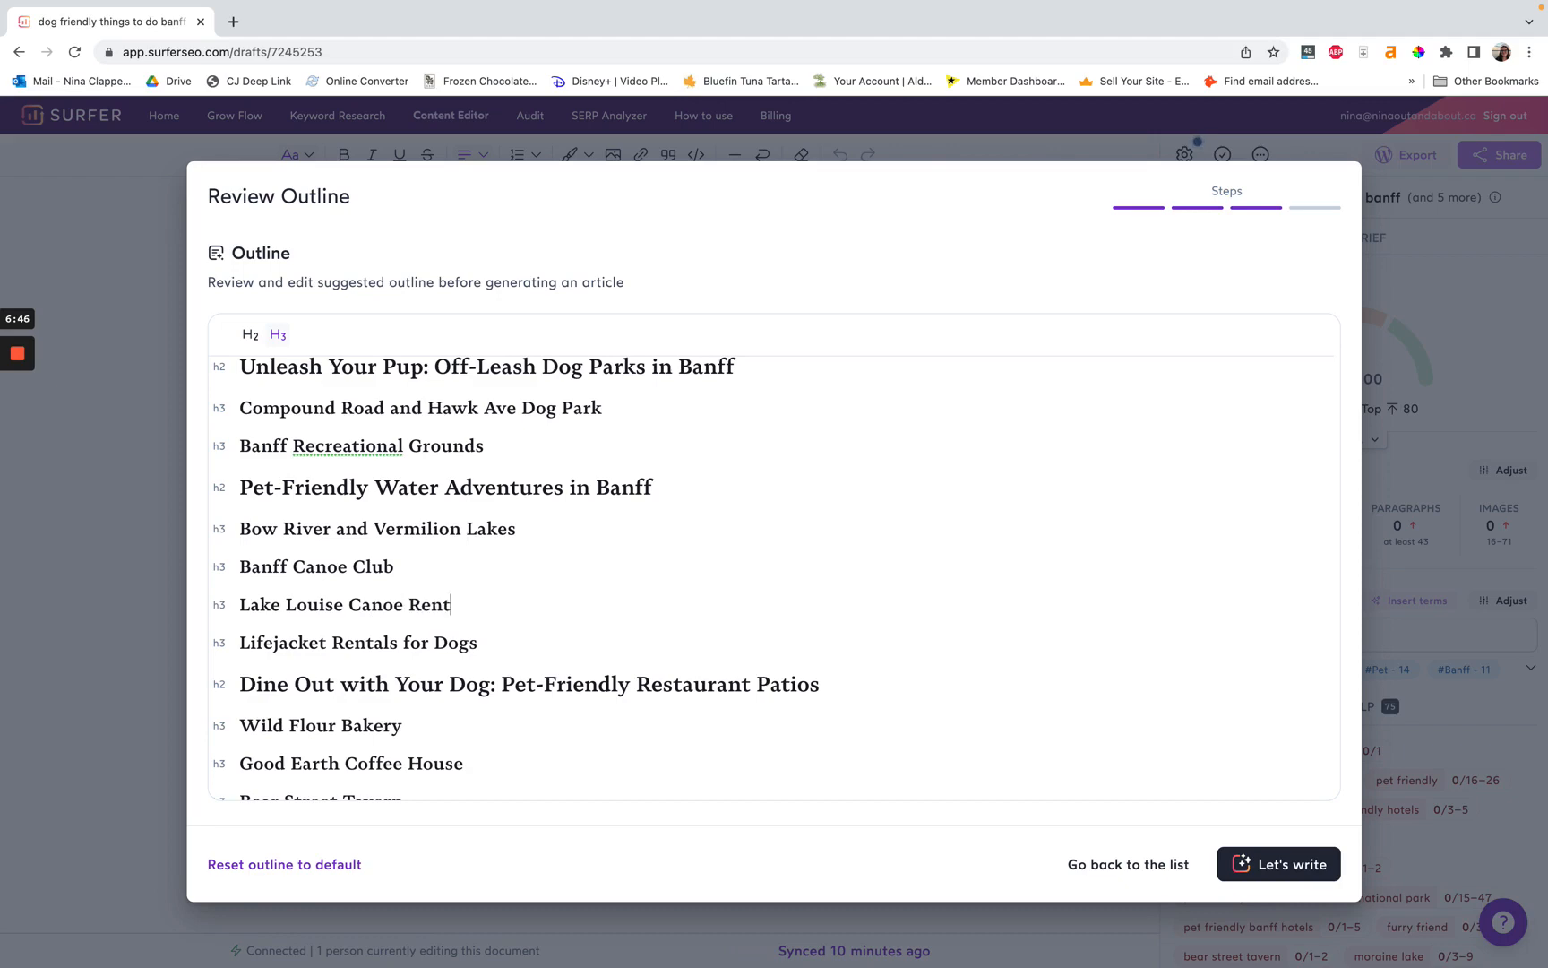
text(al)
Step: Recheck the competitor article's rental companies and add the H3 heading "The Adventure Hub" below "Banff Canoe Club" in the outline
key(ctrl+Left)
key(ctrl+Left)
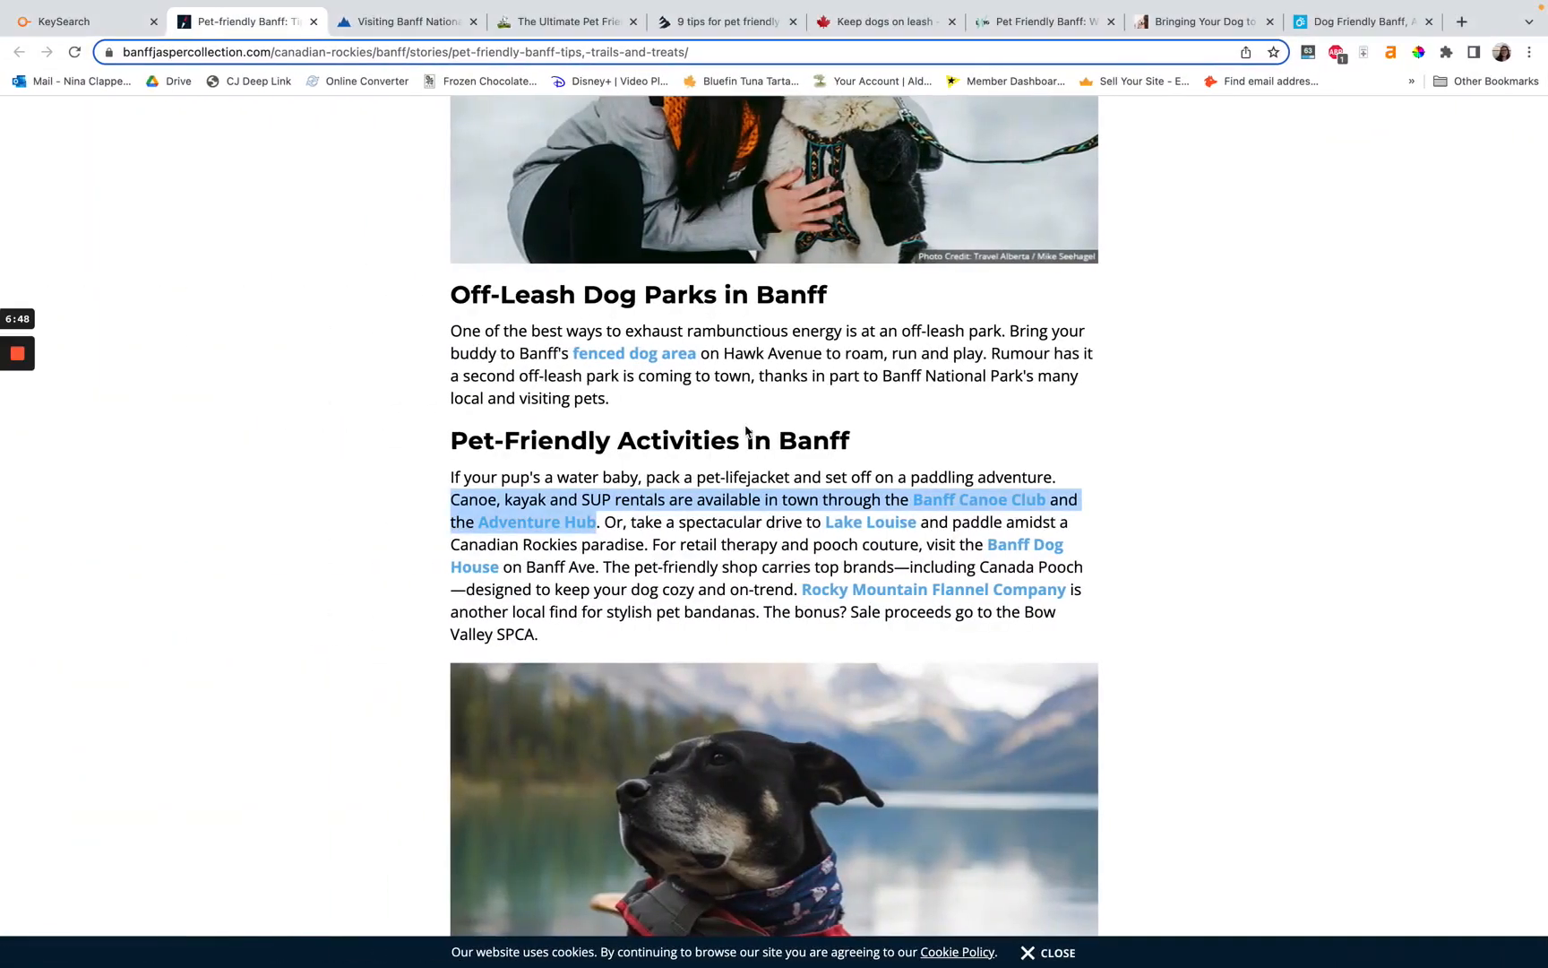
click(653, 509)
key(ctrl+Right)
key(ctrl+Right)
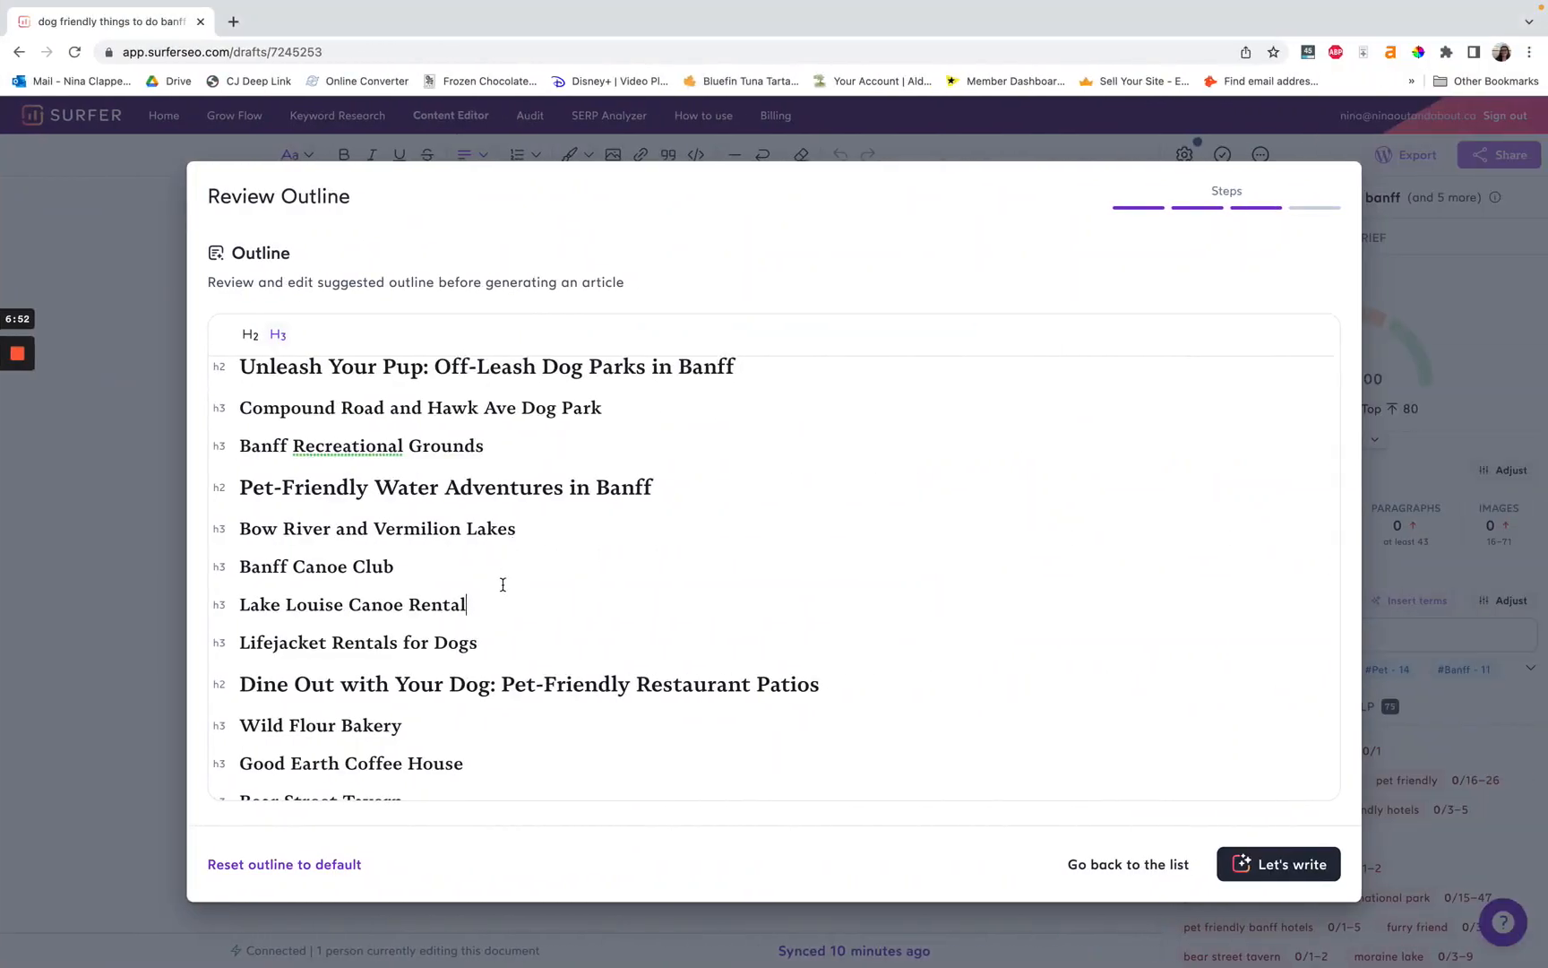
click(467, 565)
key(Return)
text(The Ad)
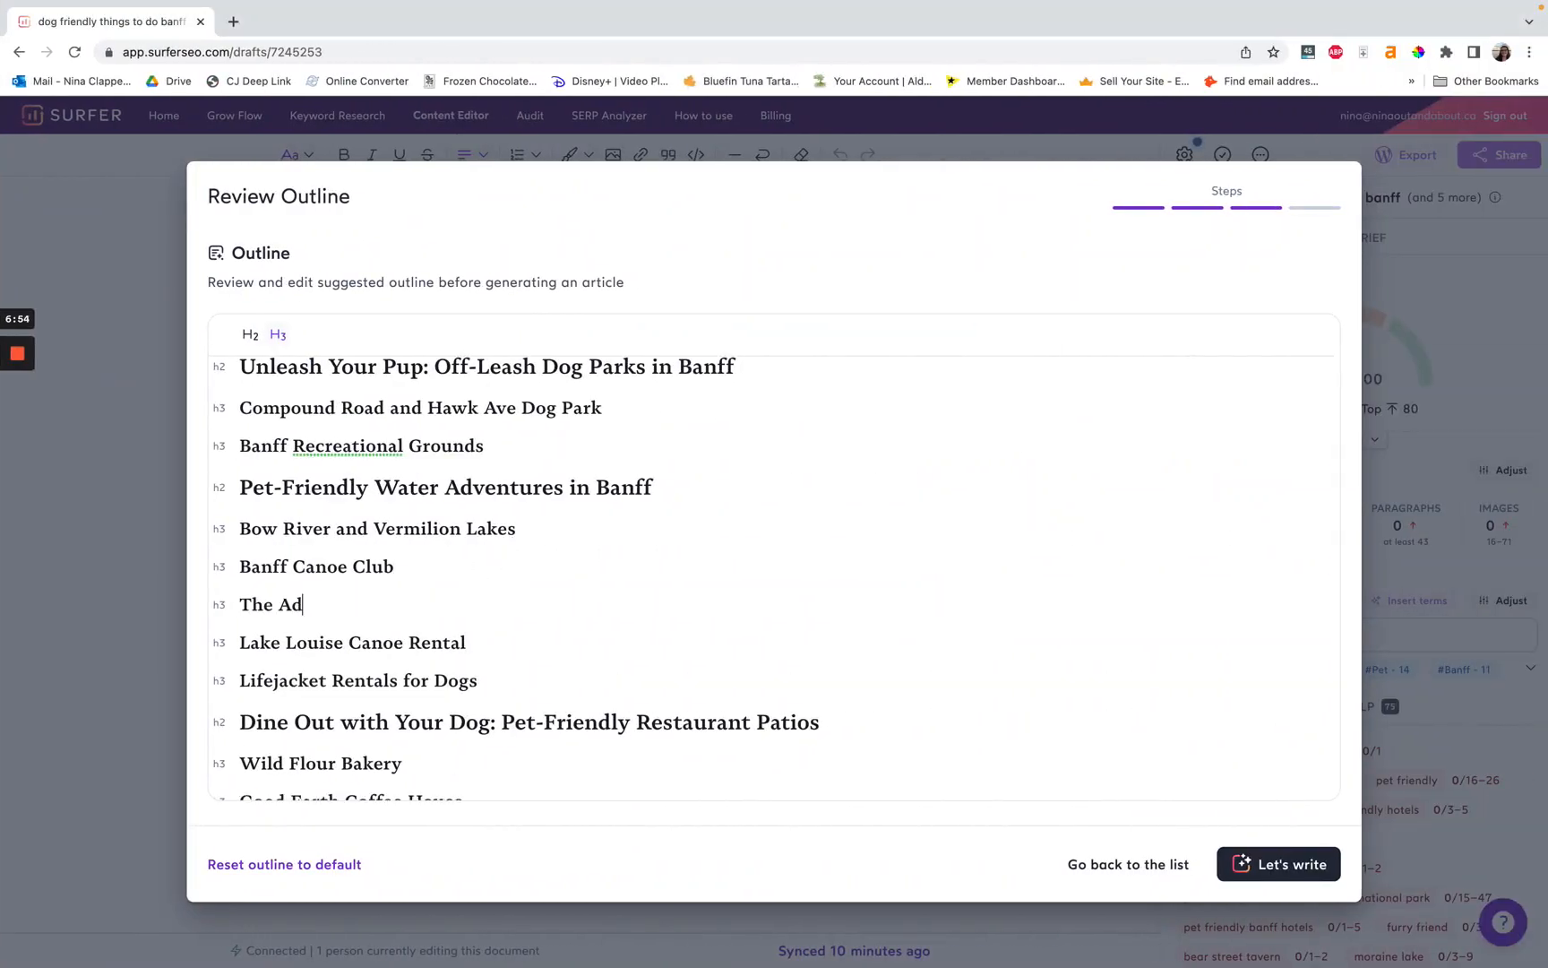
text(venture Hub)
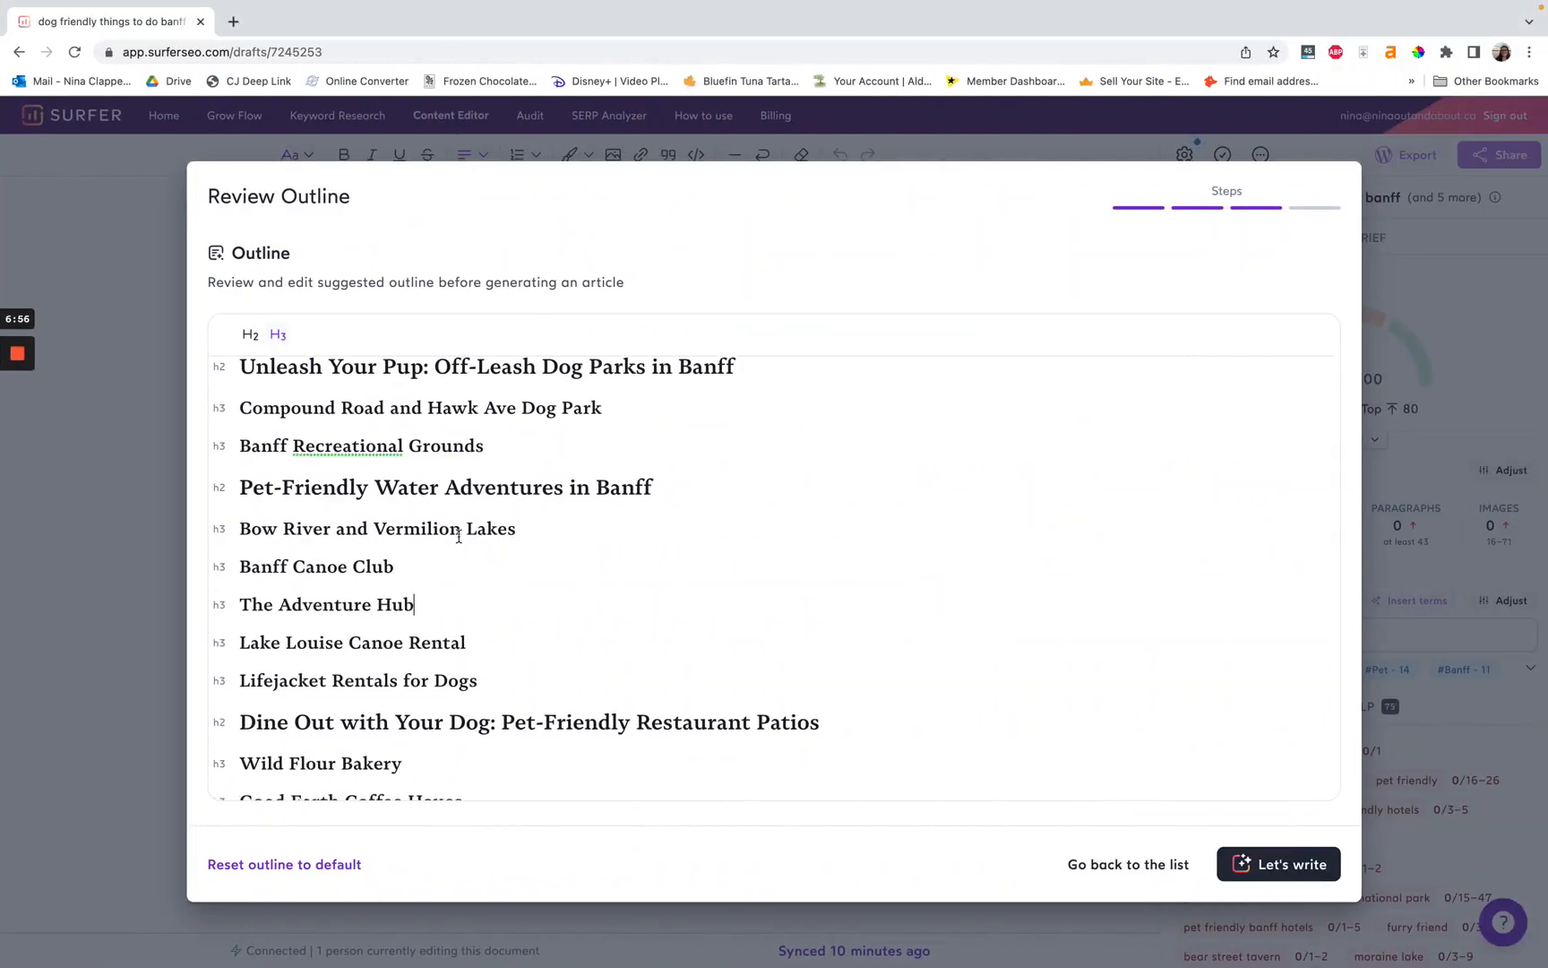
Step: Split the "Bow River and Vermilion Lakes" heading into separate H3 headings, "Bow River" and "Vermilion Lakes"
double_click(349, 531)
key(BackSpace)
key(Return)
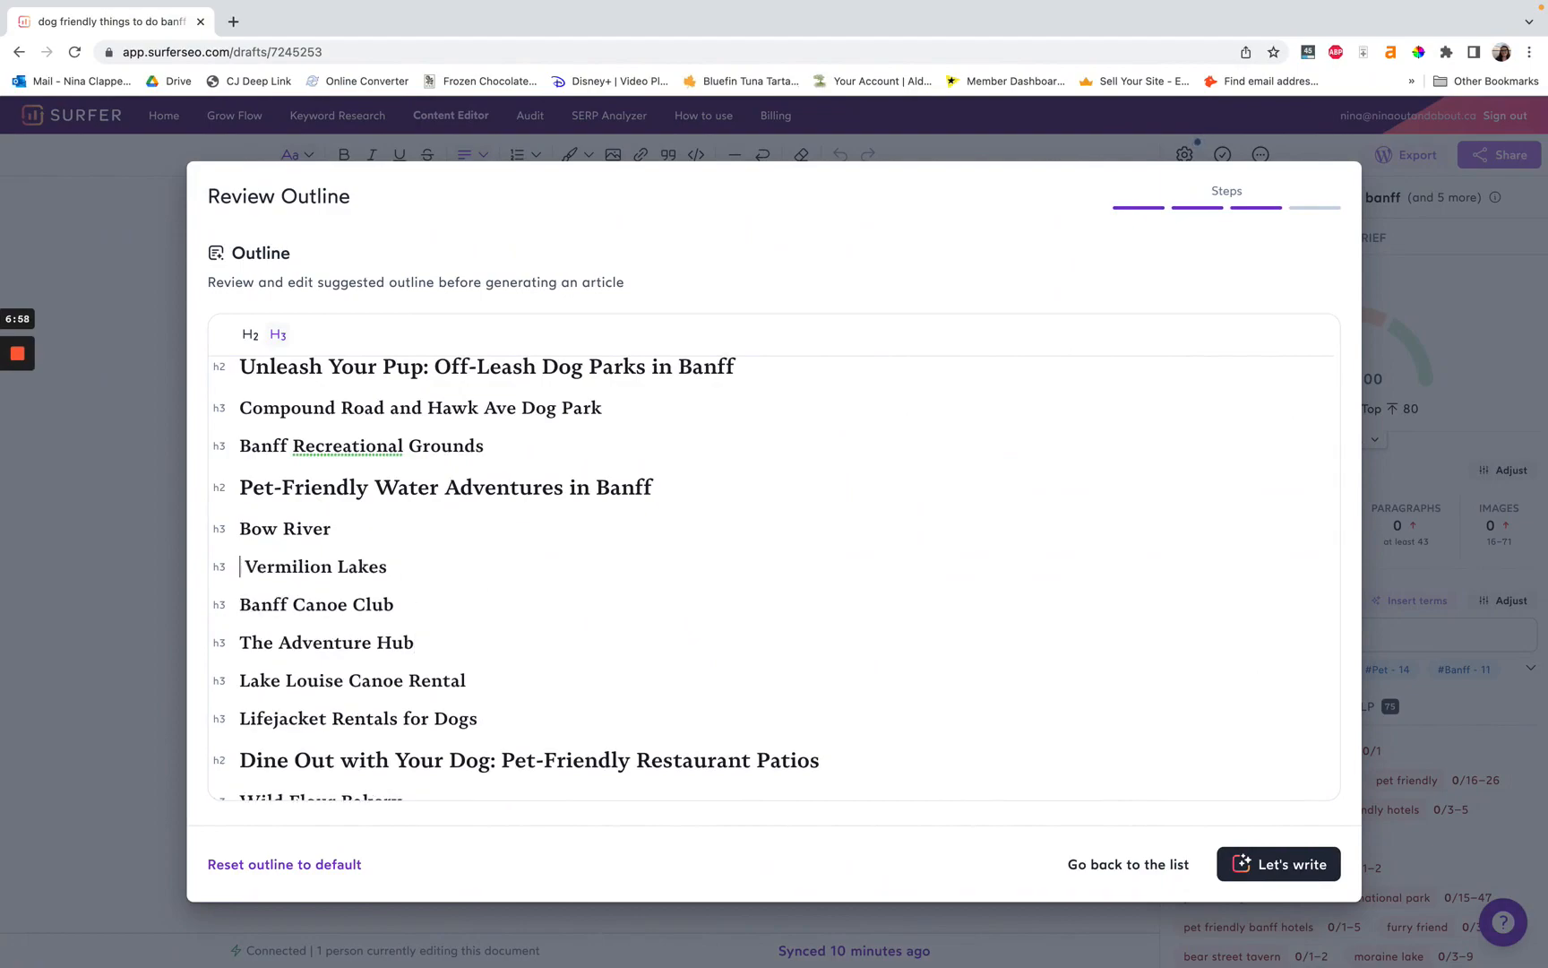
key(BackSpace)
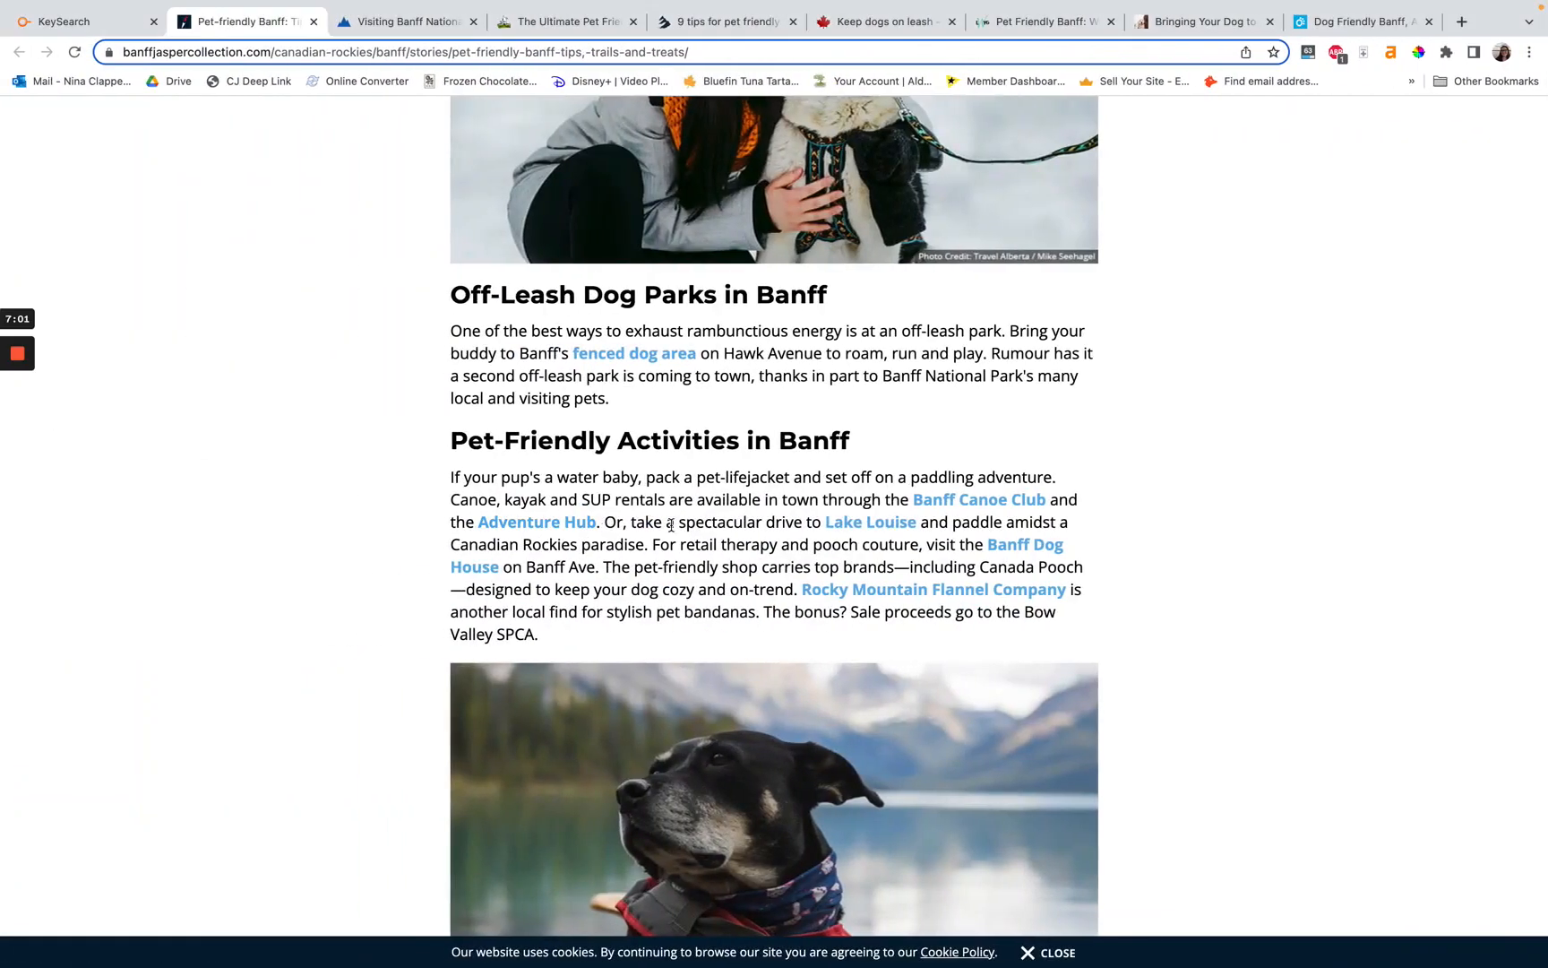
Step: Read the banffjaspercollection.com article's sections on restaurant patios, pet-friendly hotels and tips for visiting Banff with pets
scroll(671, 525, down, 7)
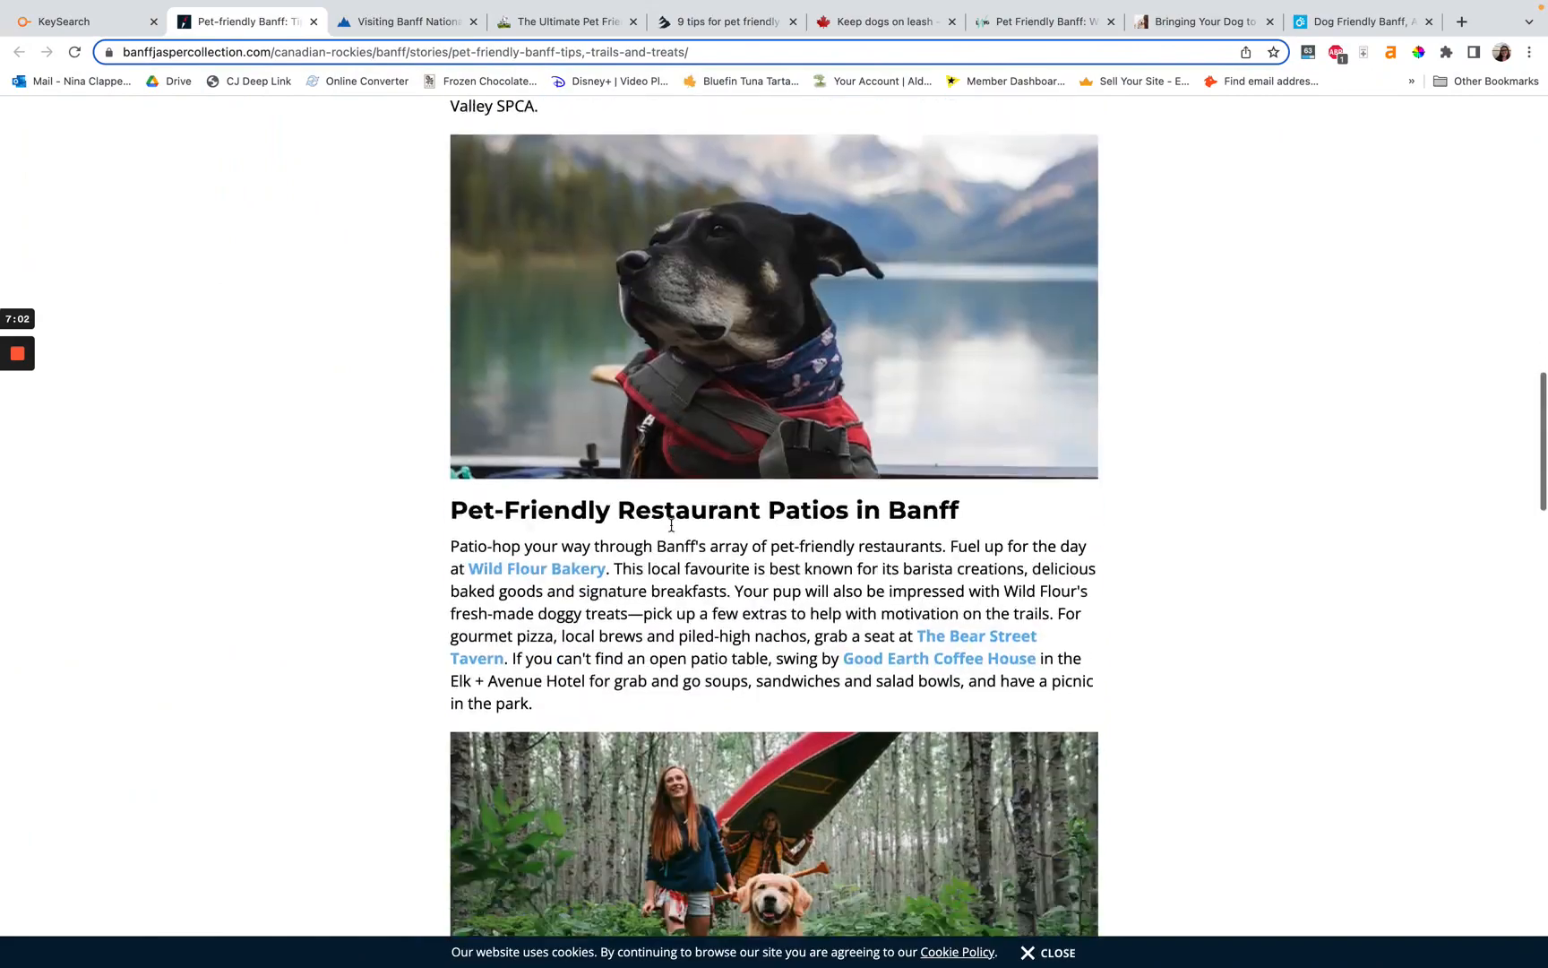
triple_click(672, 525)
click(674, 525)
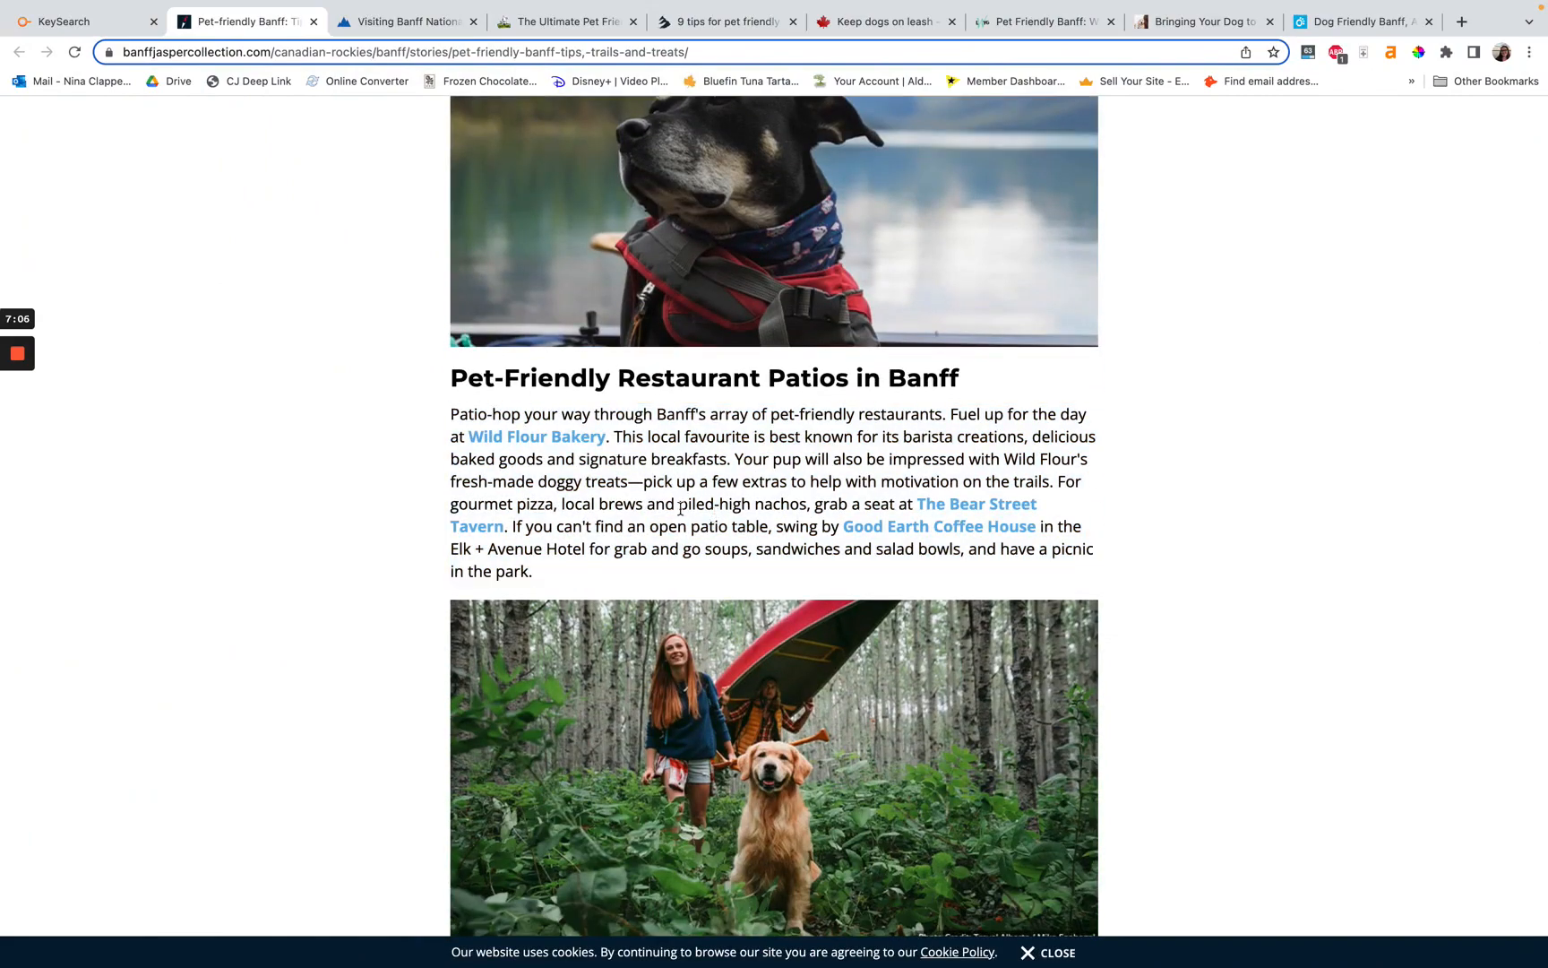
scroll(681, 509, down, 6)
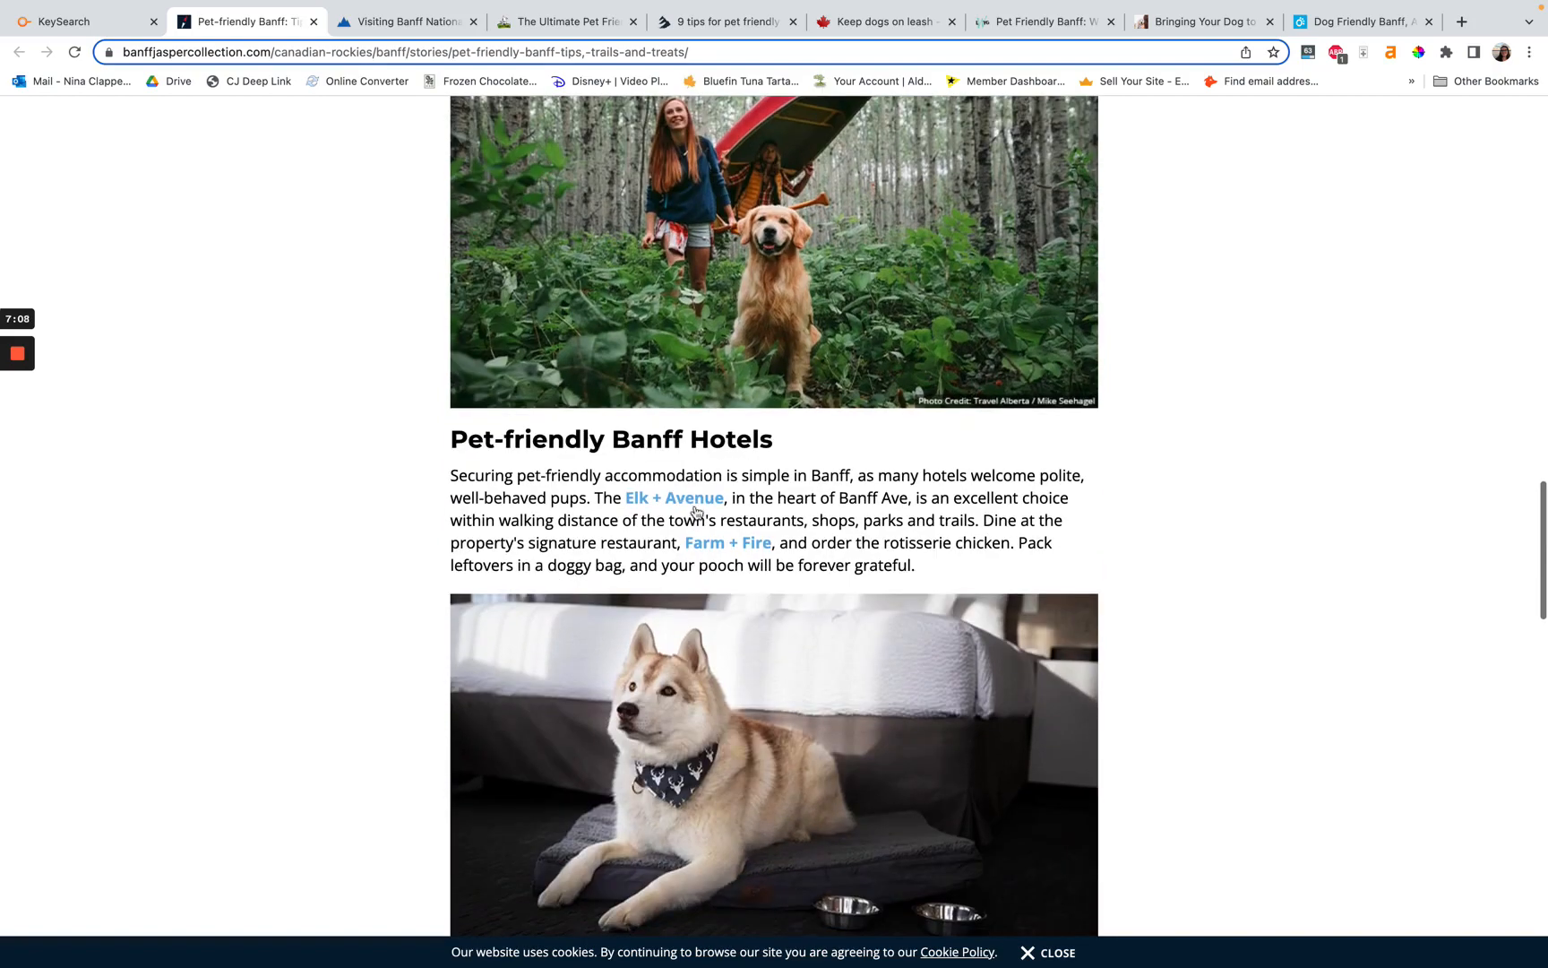
scroll(844, 519, down, 6)
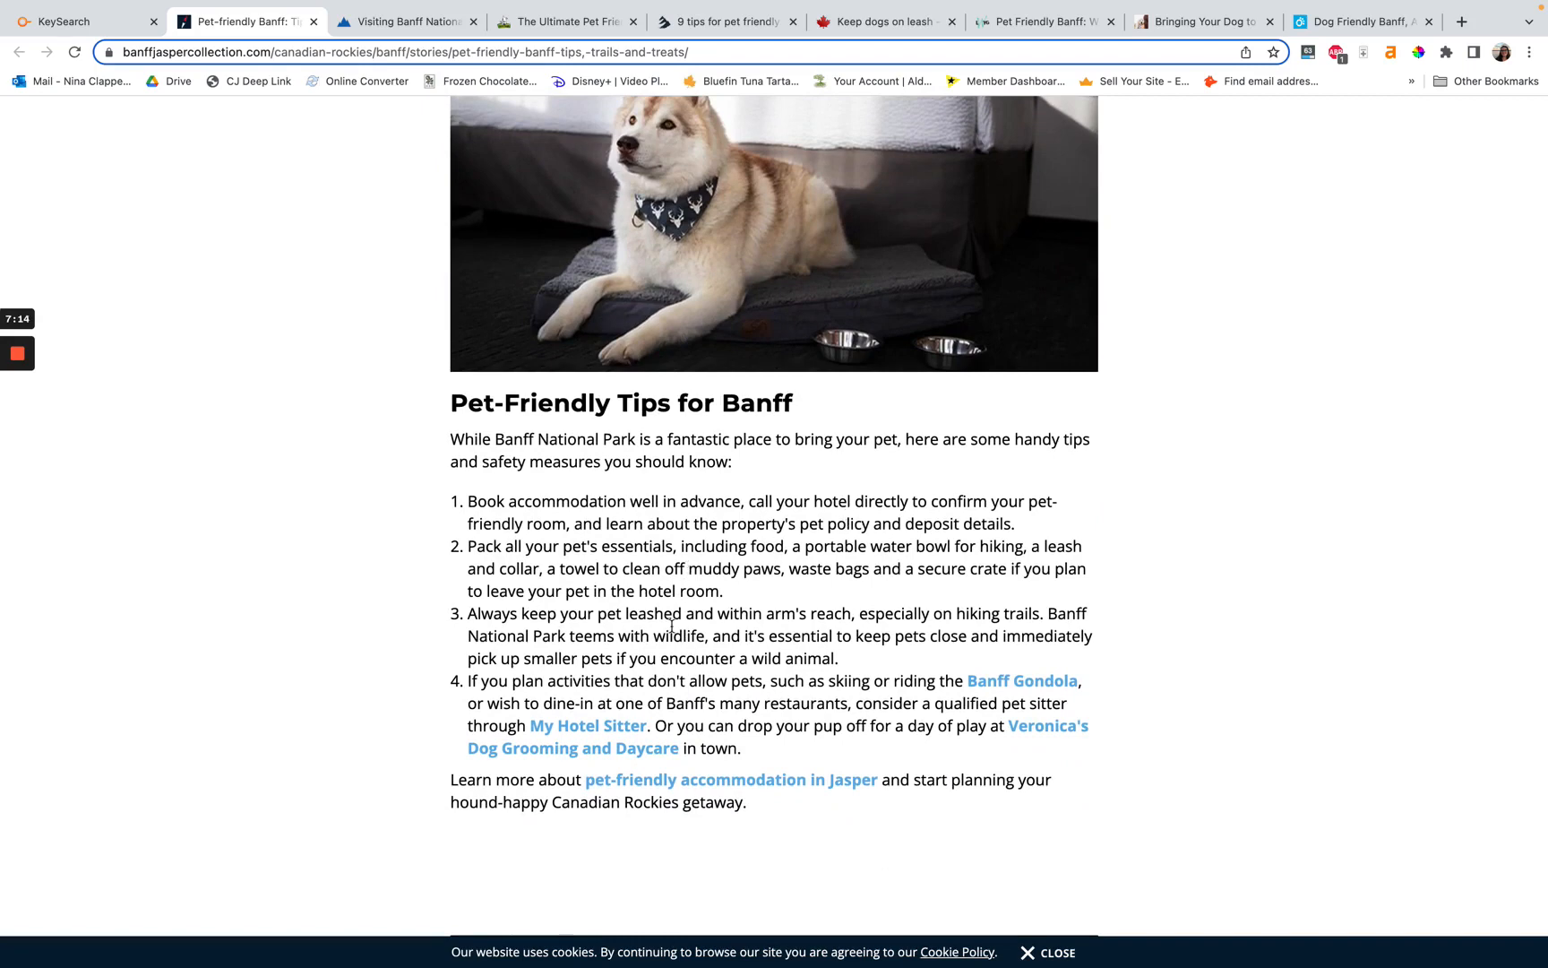
triple_click(675, 683)
click(710, 689)
scroll(711, 688, down, 1)
triple_click(737, 664)
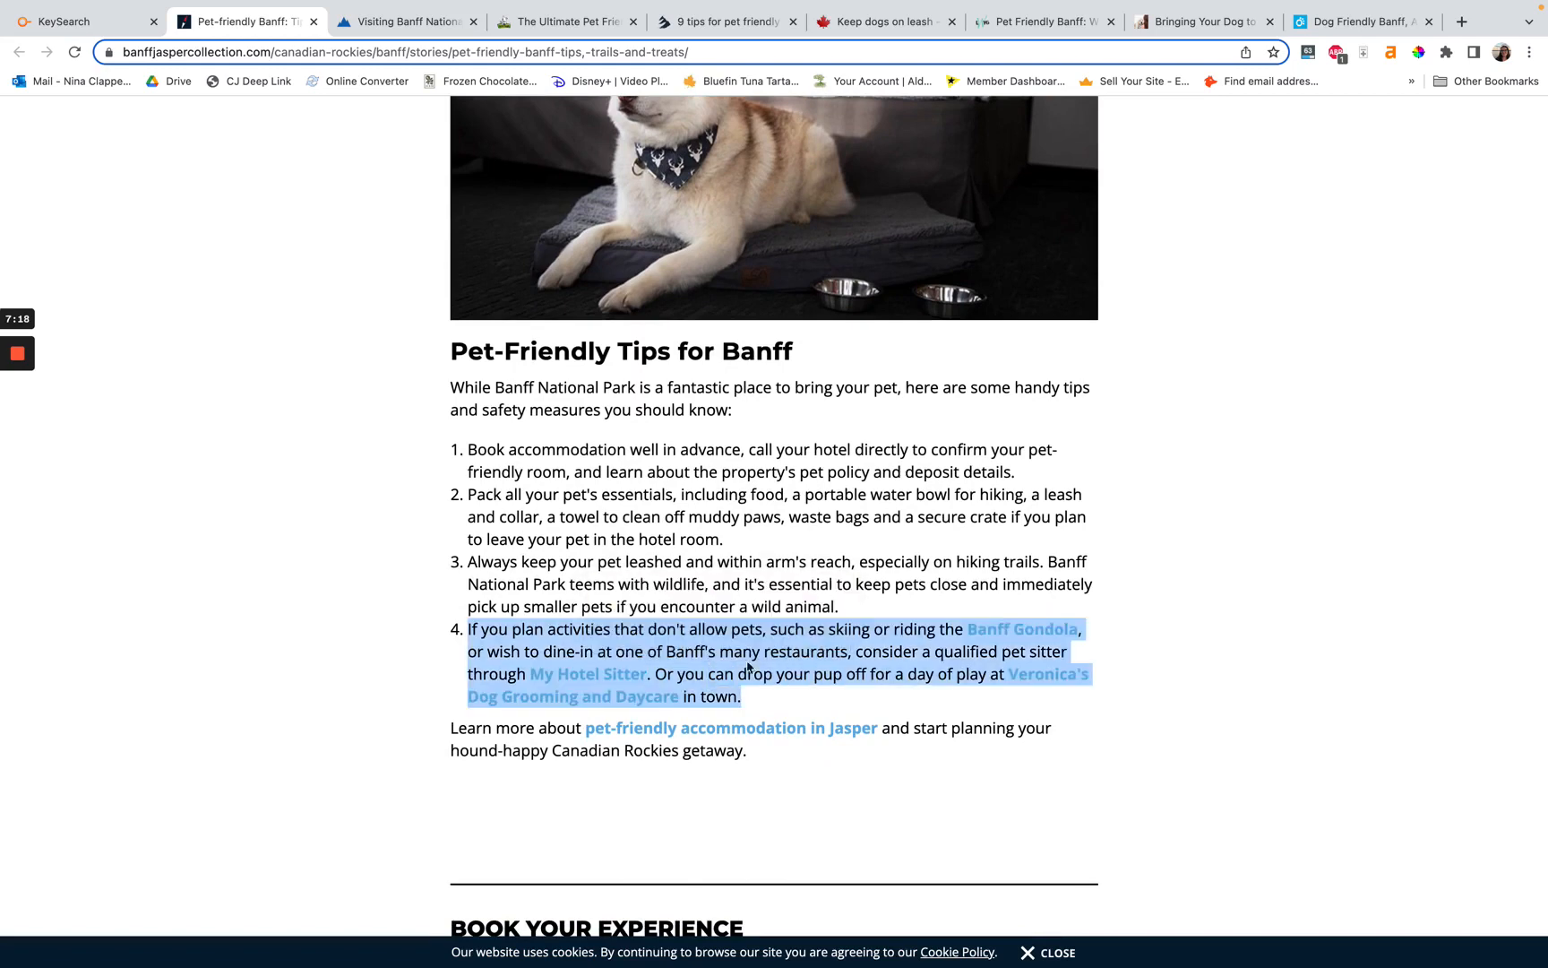
click(751, 658)
scroll(751, 658, down, 5)
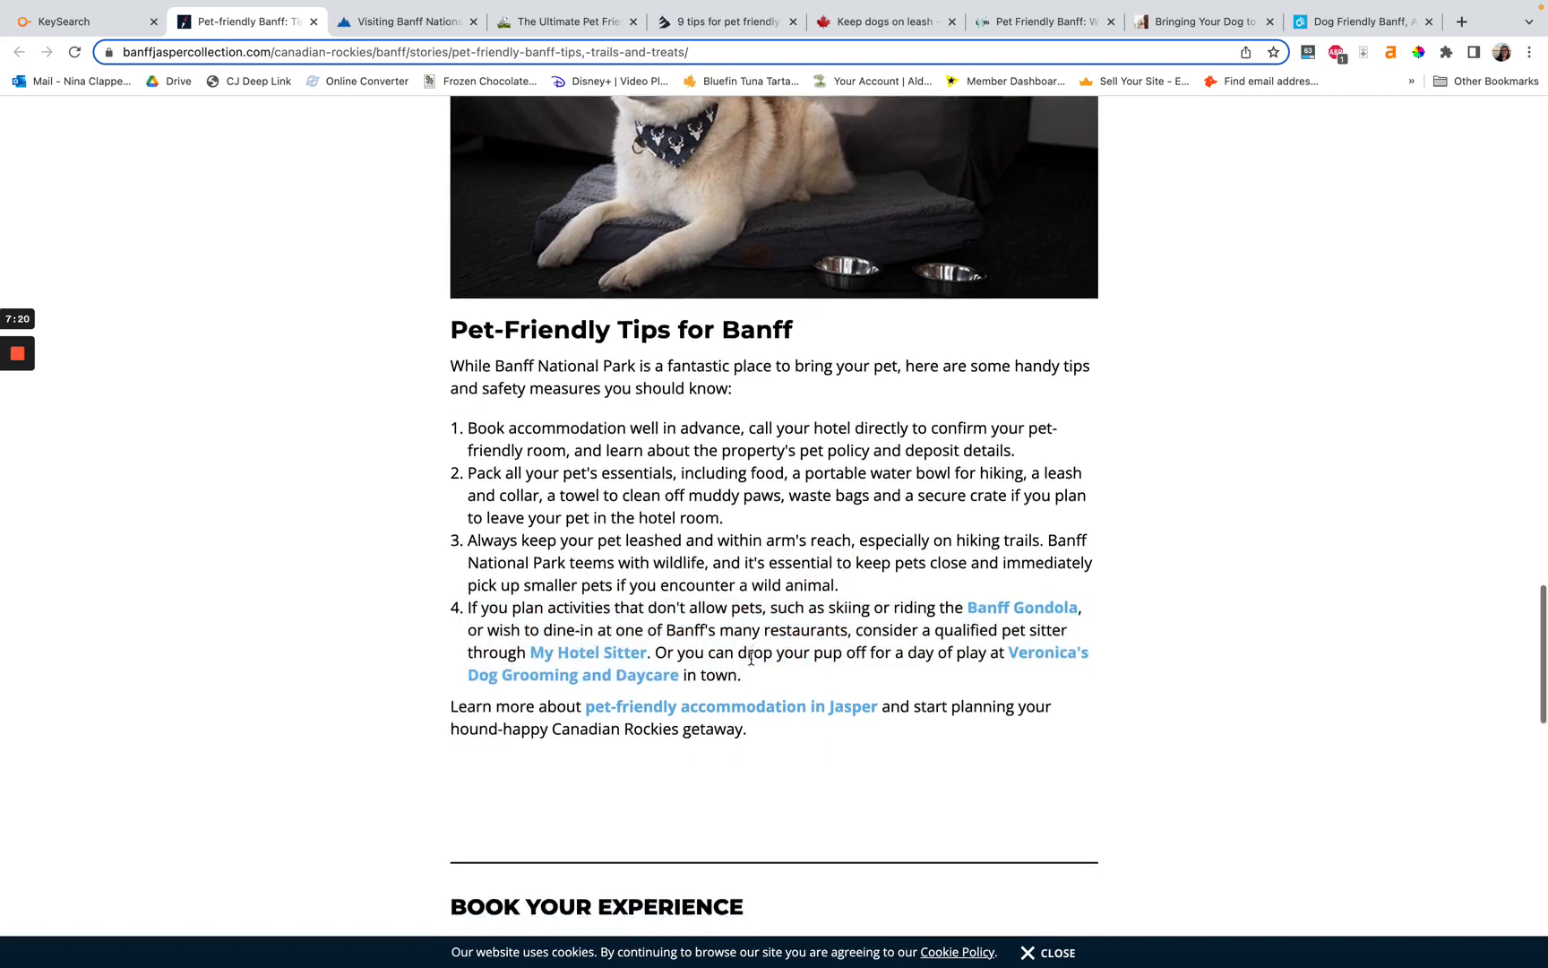
scroll(751, 658, up, 2)
Step: Examine the border crossing and pet documentation sections of the banffnationalpark.com article on visiting with a pet
click(428, 26)
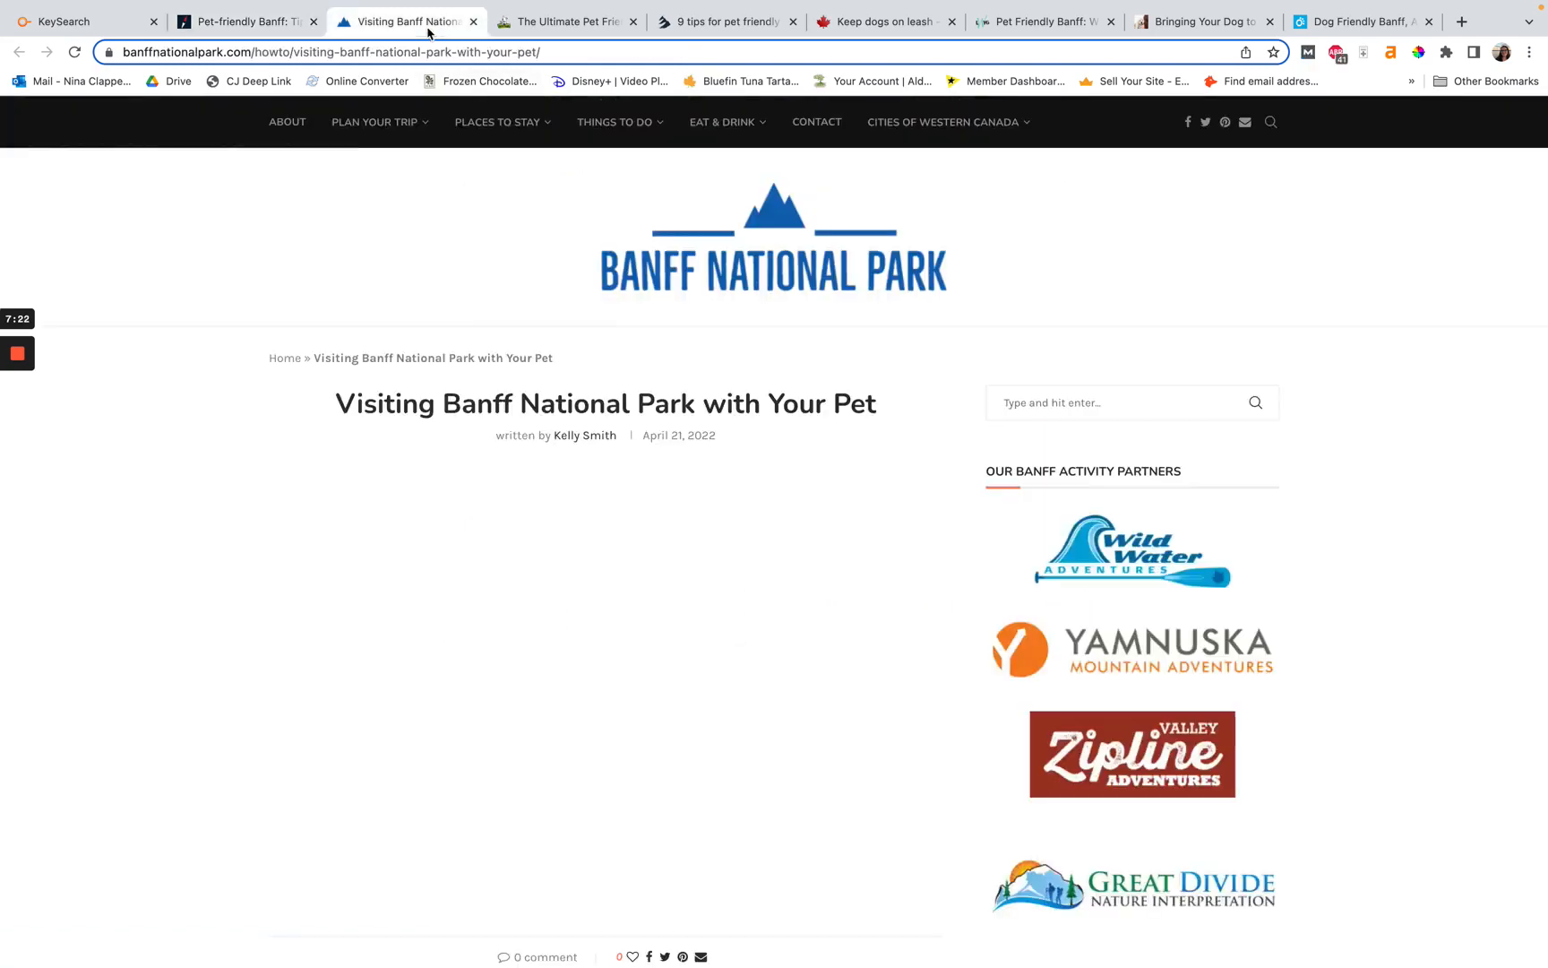
scroll(421, 339, down, 7)
scroll(437, 341, down, 2)
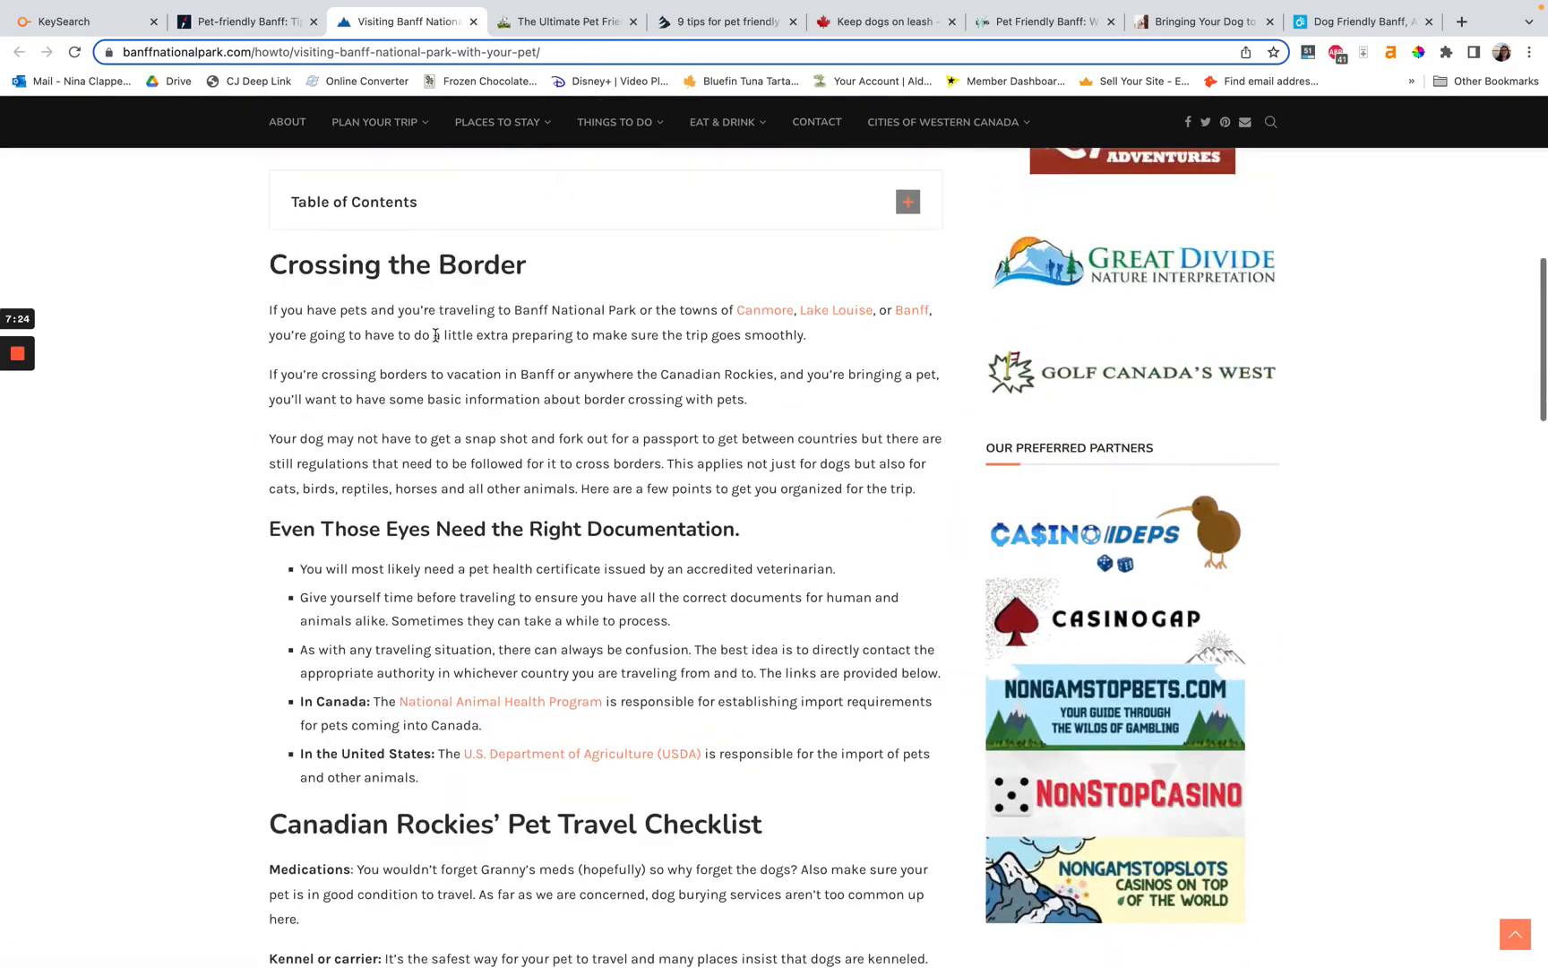
scroll(436, 339, up, 8)
scroll(436, 336, up, 3)
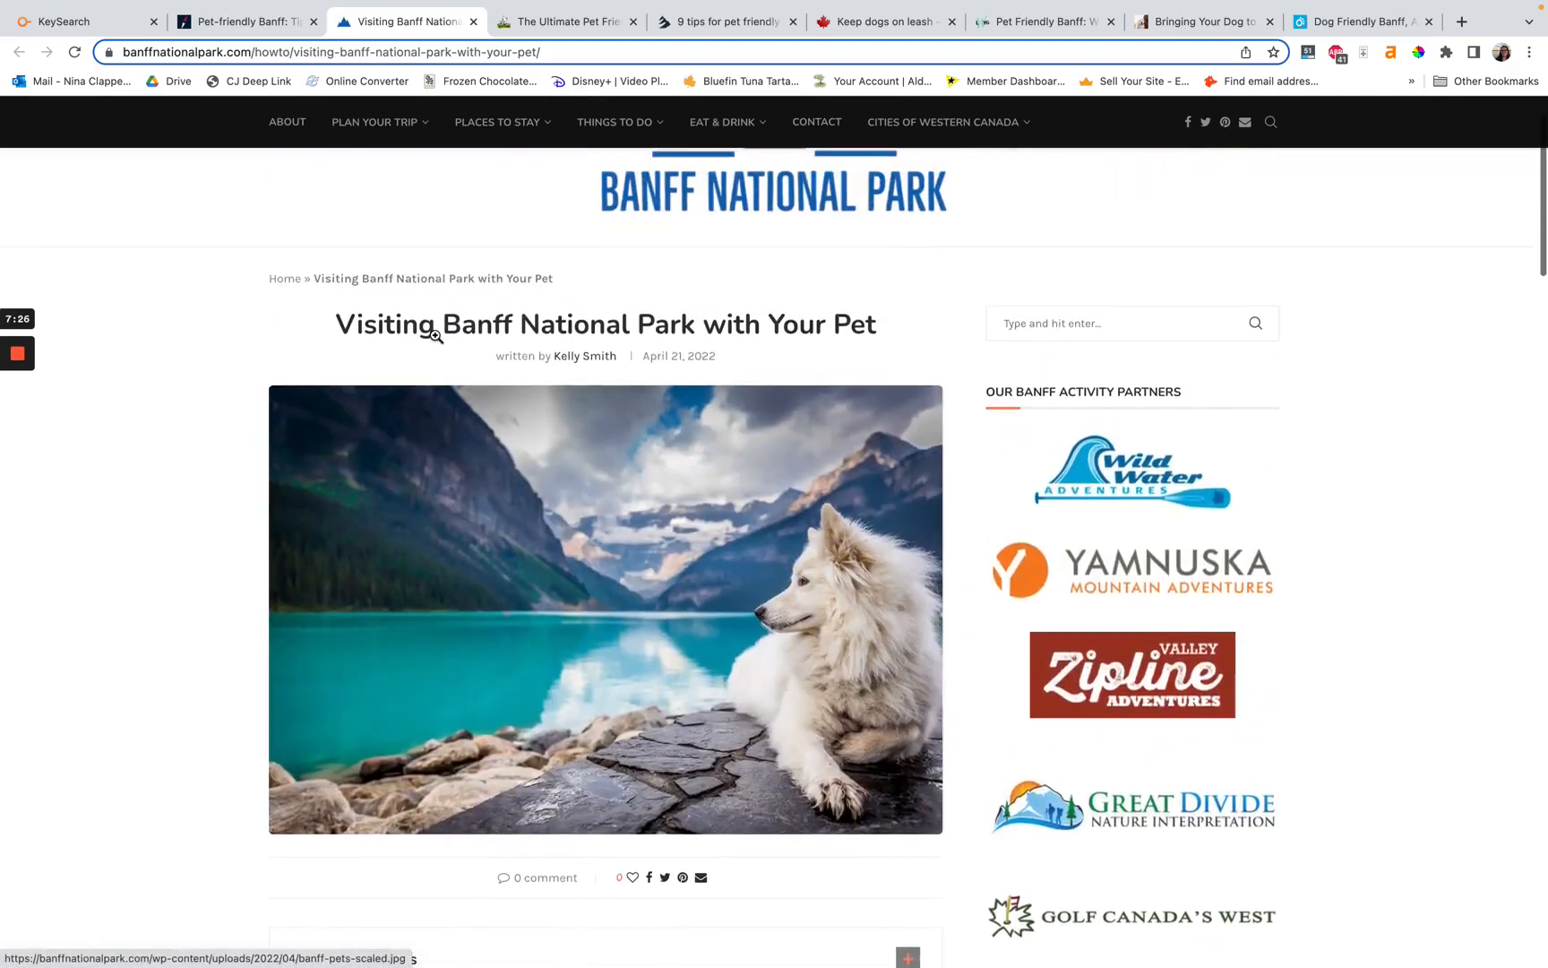
scroll(388, 311, down, 9)
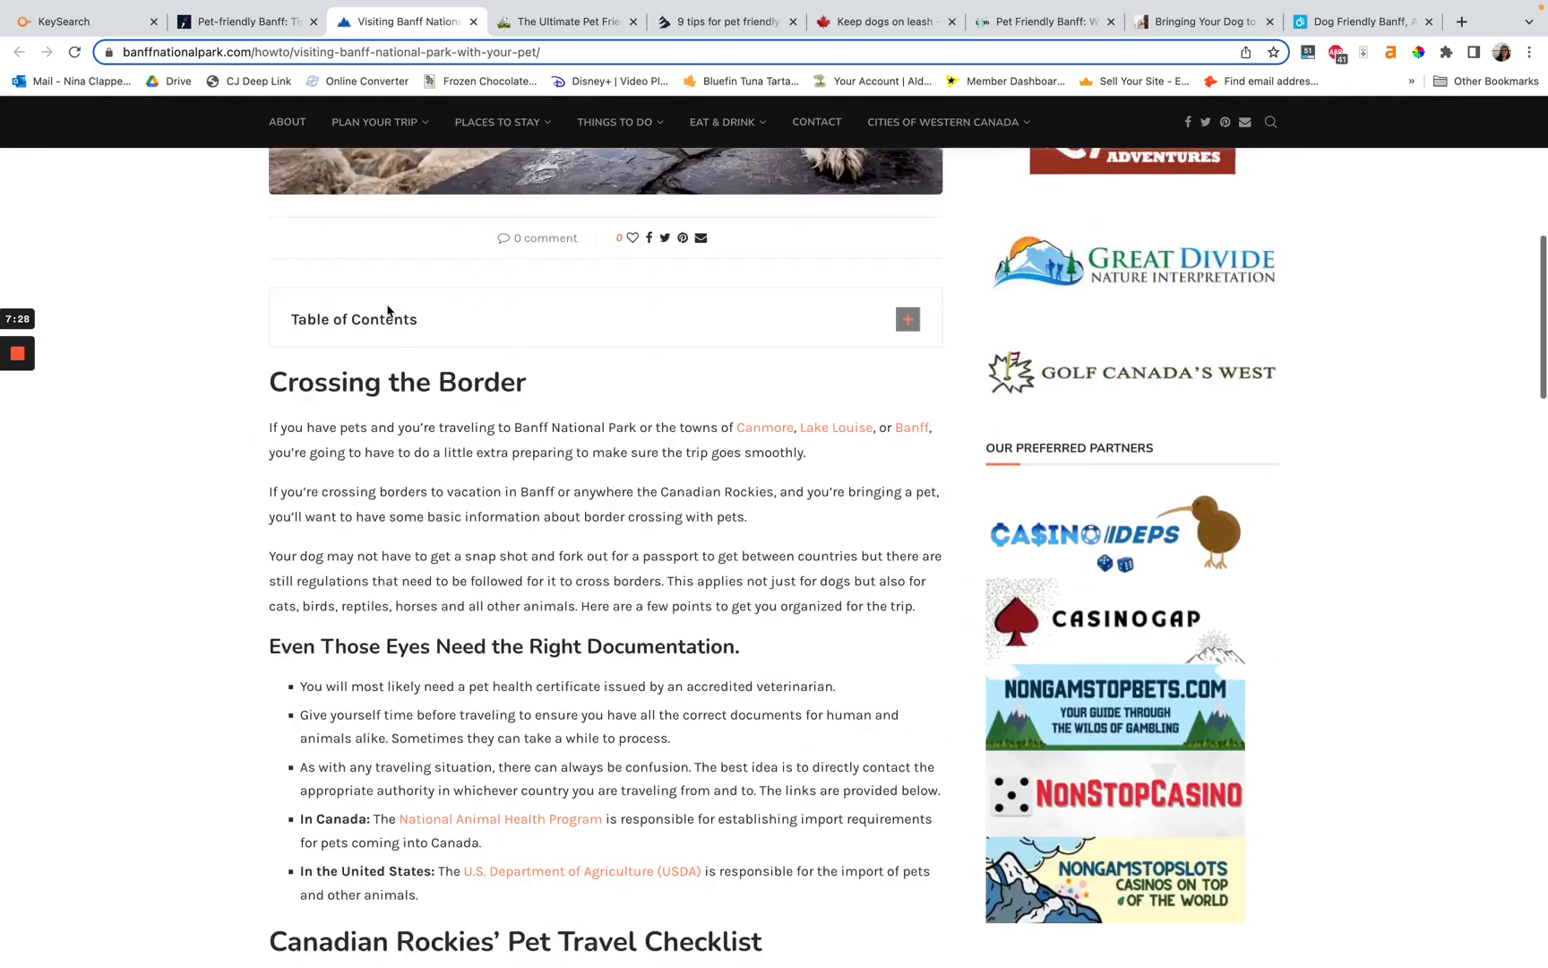
triple_click(372, 375)
click(372, 375)
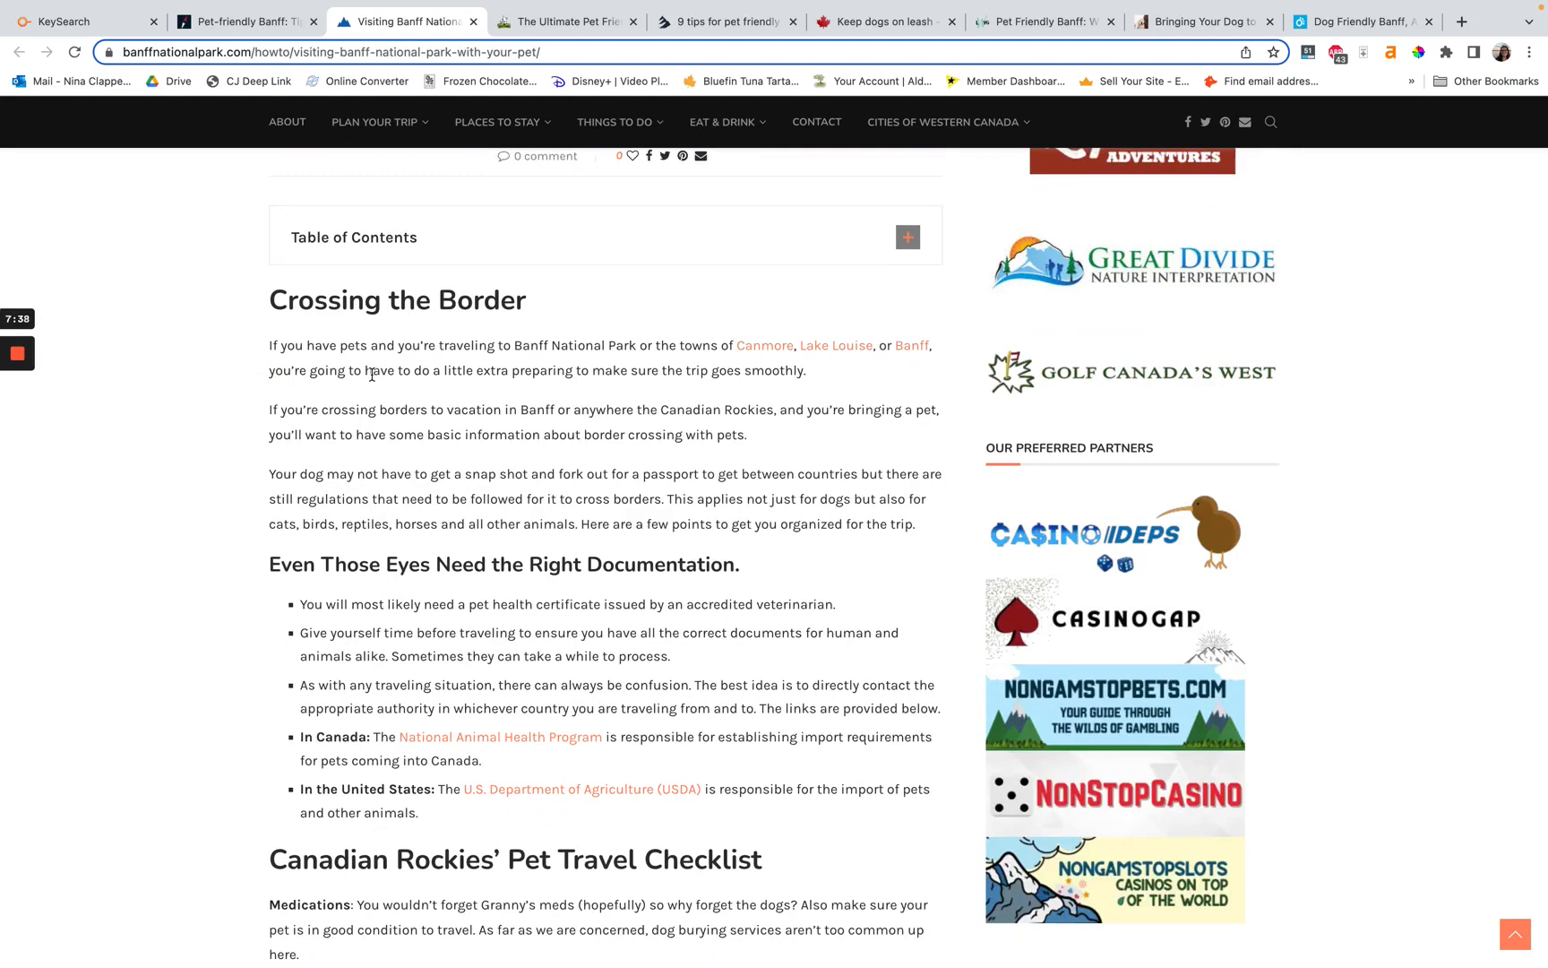
triple_click(366, 404)
click(350, 443)
triple_click(318, 522)
click(319, 522)
Step: Skim the rest of the banffnationalpark.com article, including the questions to ask and park regulations regarding dogs
scroll(318, 522, down, 5)
scroll(318, 529, down, 8)
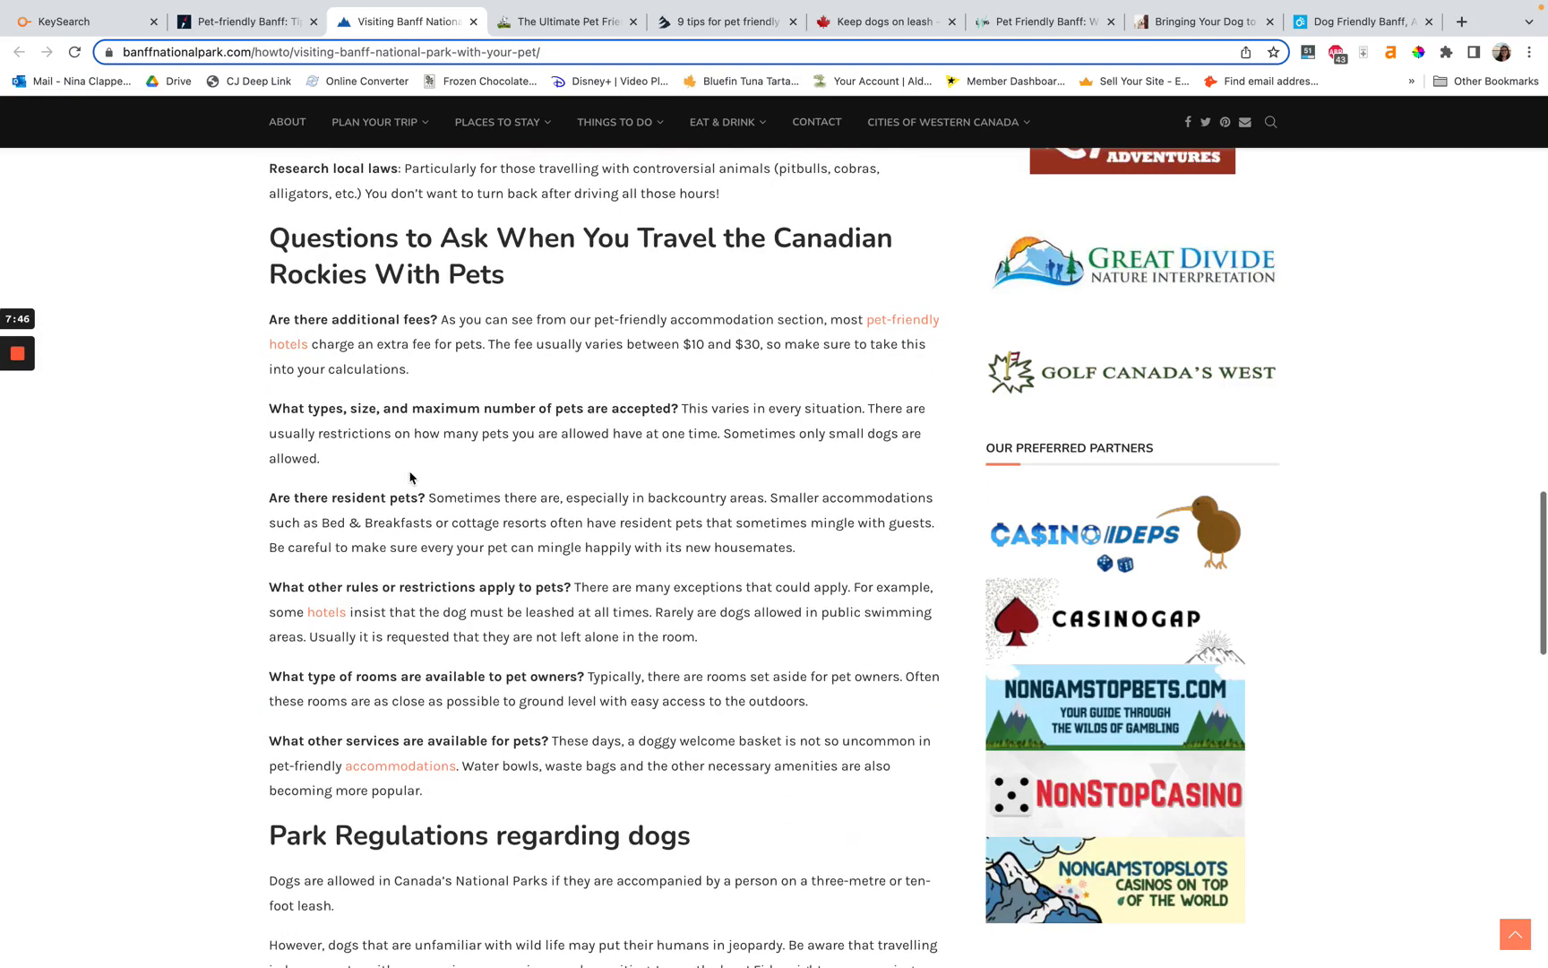
scroll(409, 477, down, 1)
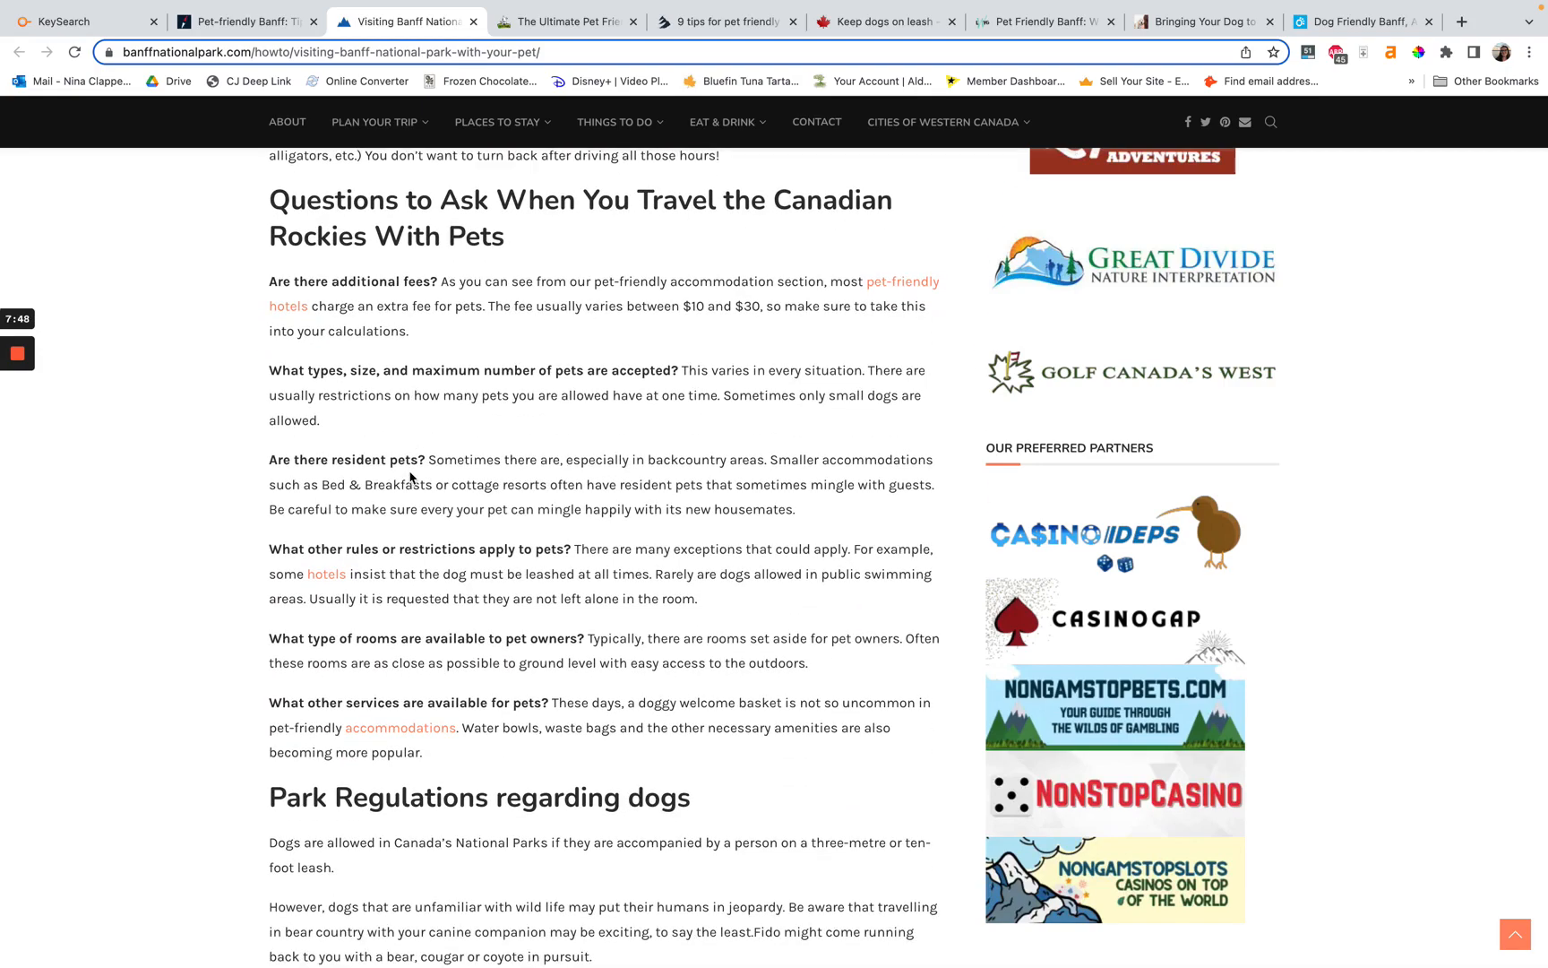
scroll(409, 475, down, 5)
scroll(409, 470, down, 3)
click(1012, 346)
scroll(625, 451, down, 6)
scroll(624, 448, up, 20)
Step: Open the gopetfriendly.com guide to pet friendly Banff and read its introduction to the pet friendly trails
mouse_move(533, 129)
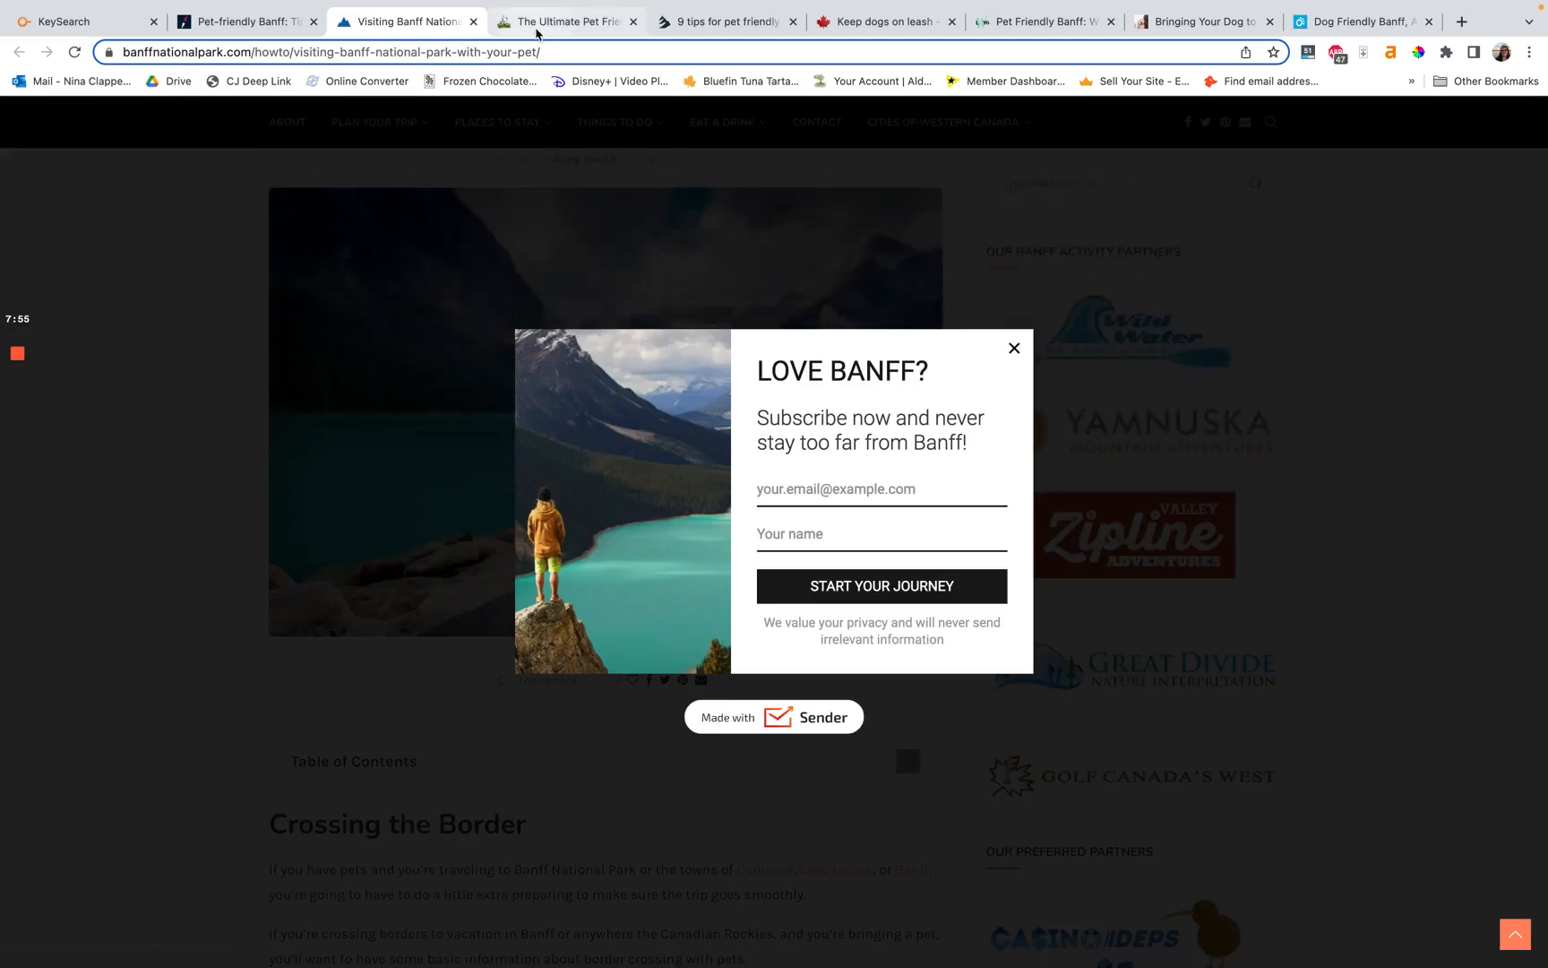
click(569, 20)
scroll(493, 350, down, 15)
scroll(494, 354, up, 2)
scroll(494, 354, down, 5)
scroll(495, 354, down, 20)
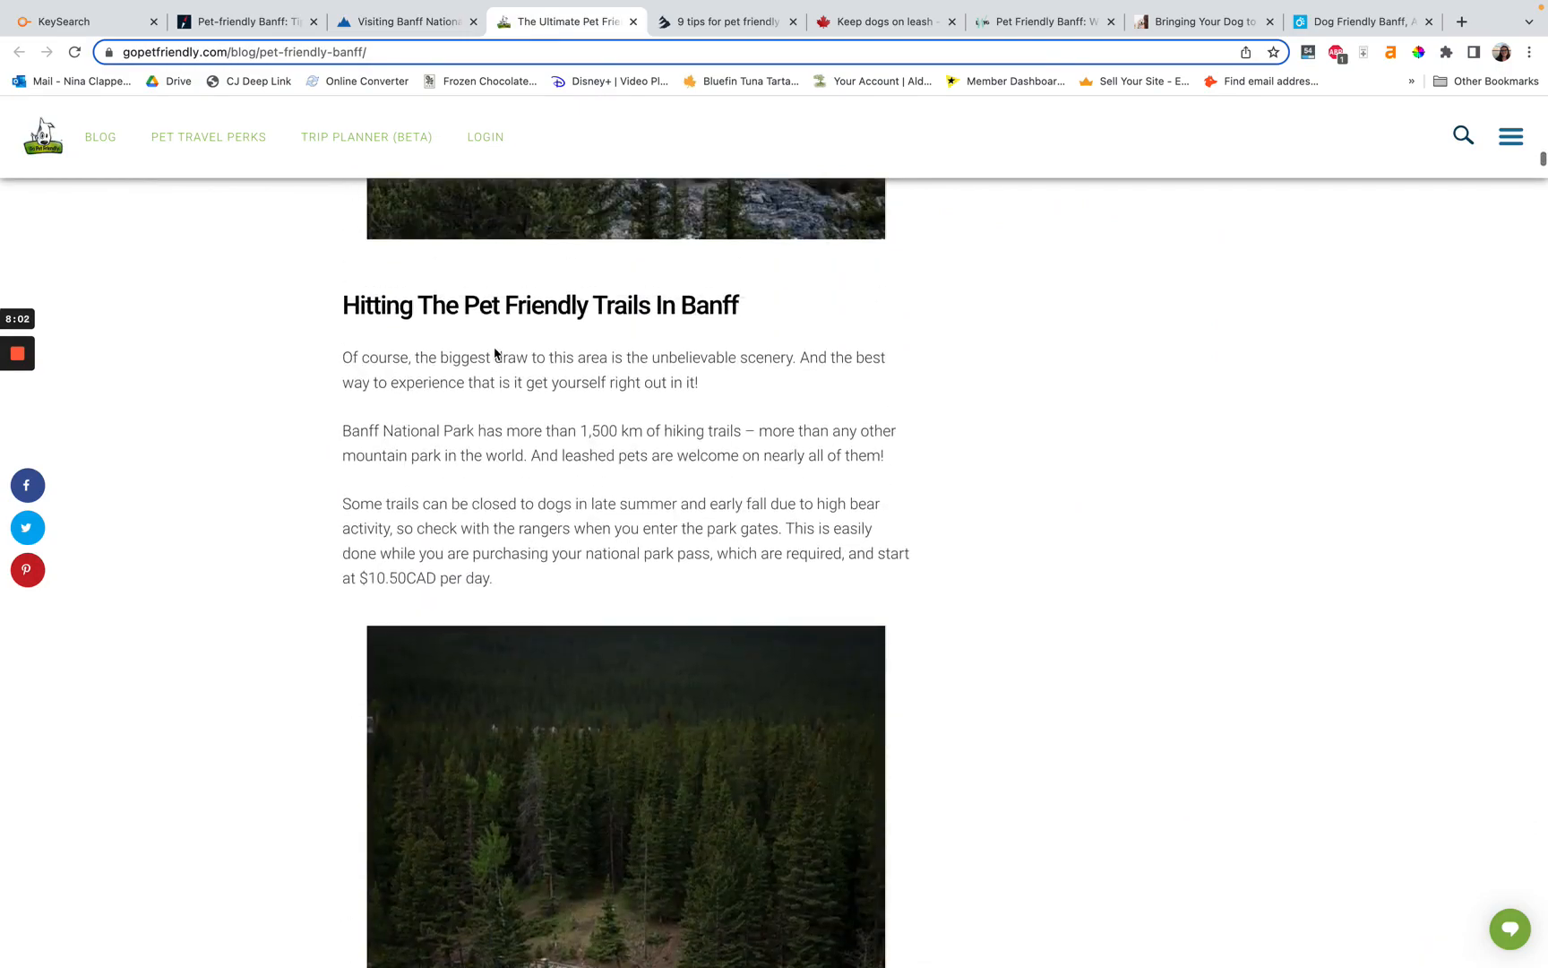
scroll(495, 353, down, 1)
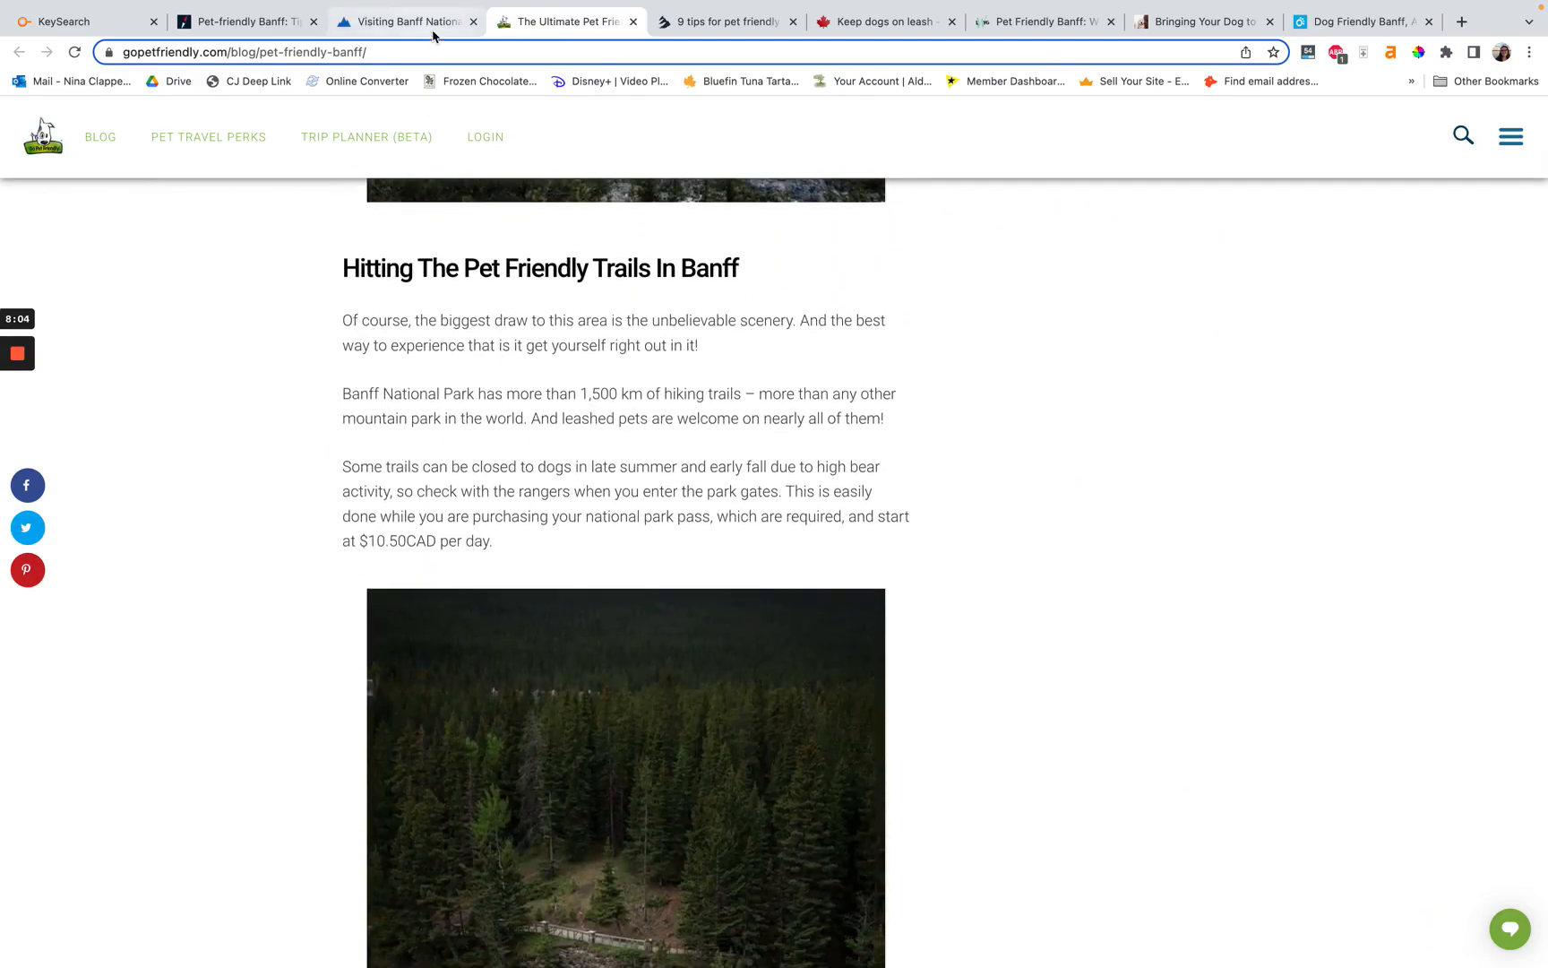
scroll(420, 360, down, 1)
scroll(420, 360, up, 1)
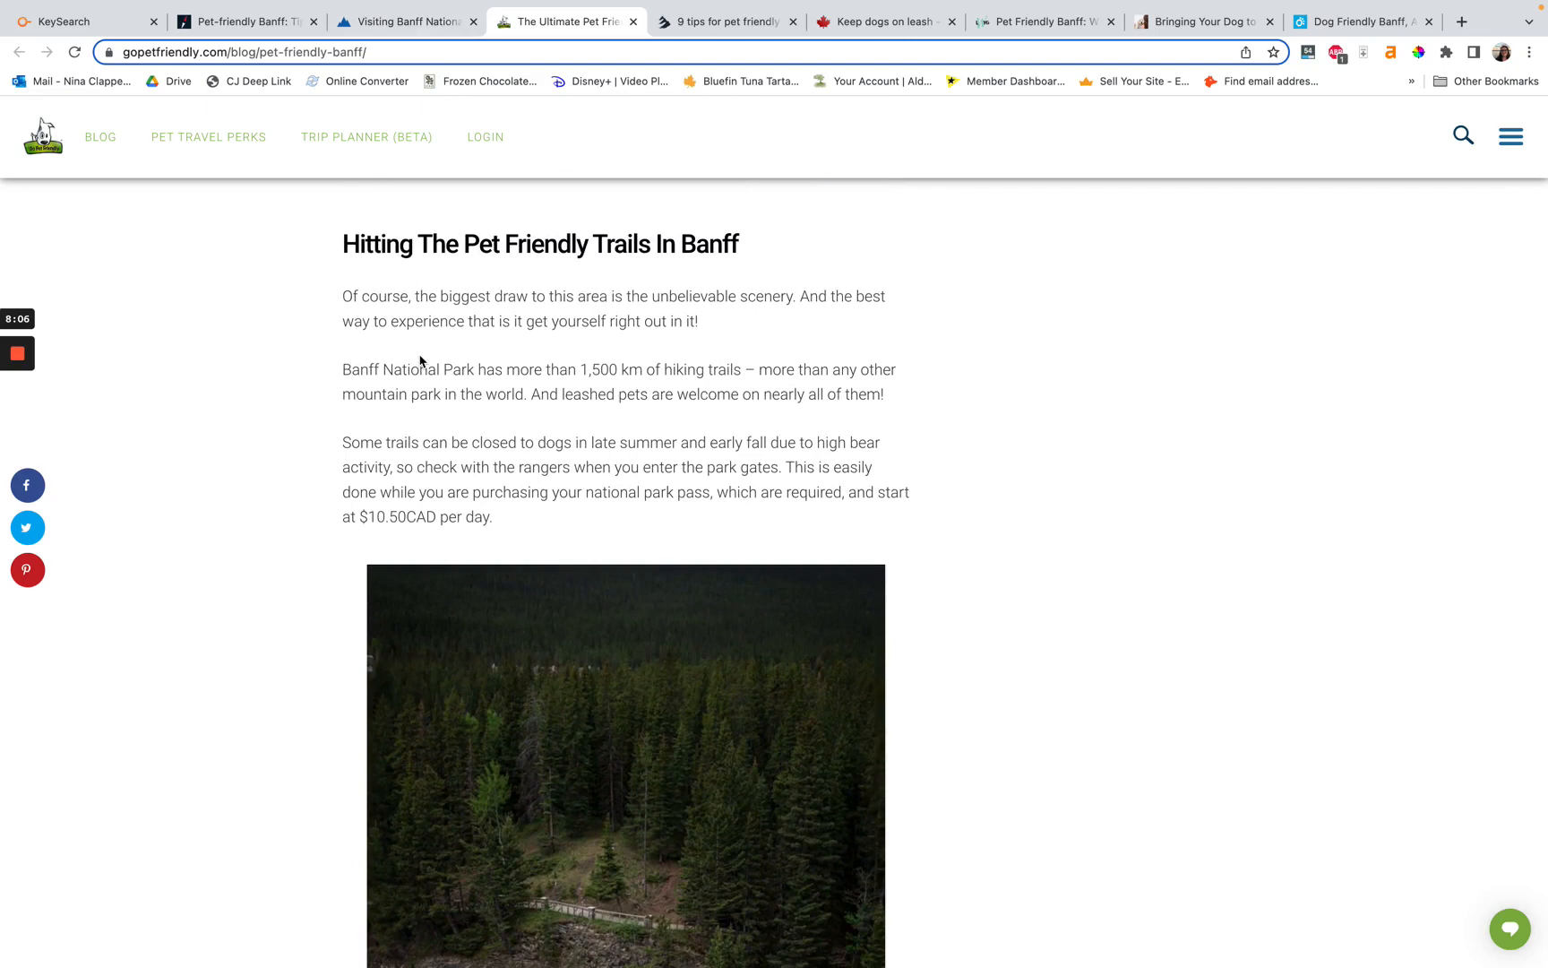
scroll(420, 360, down, 5)
scroll(420, 355, up, 4)
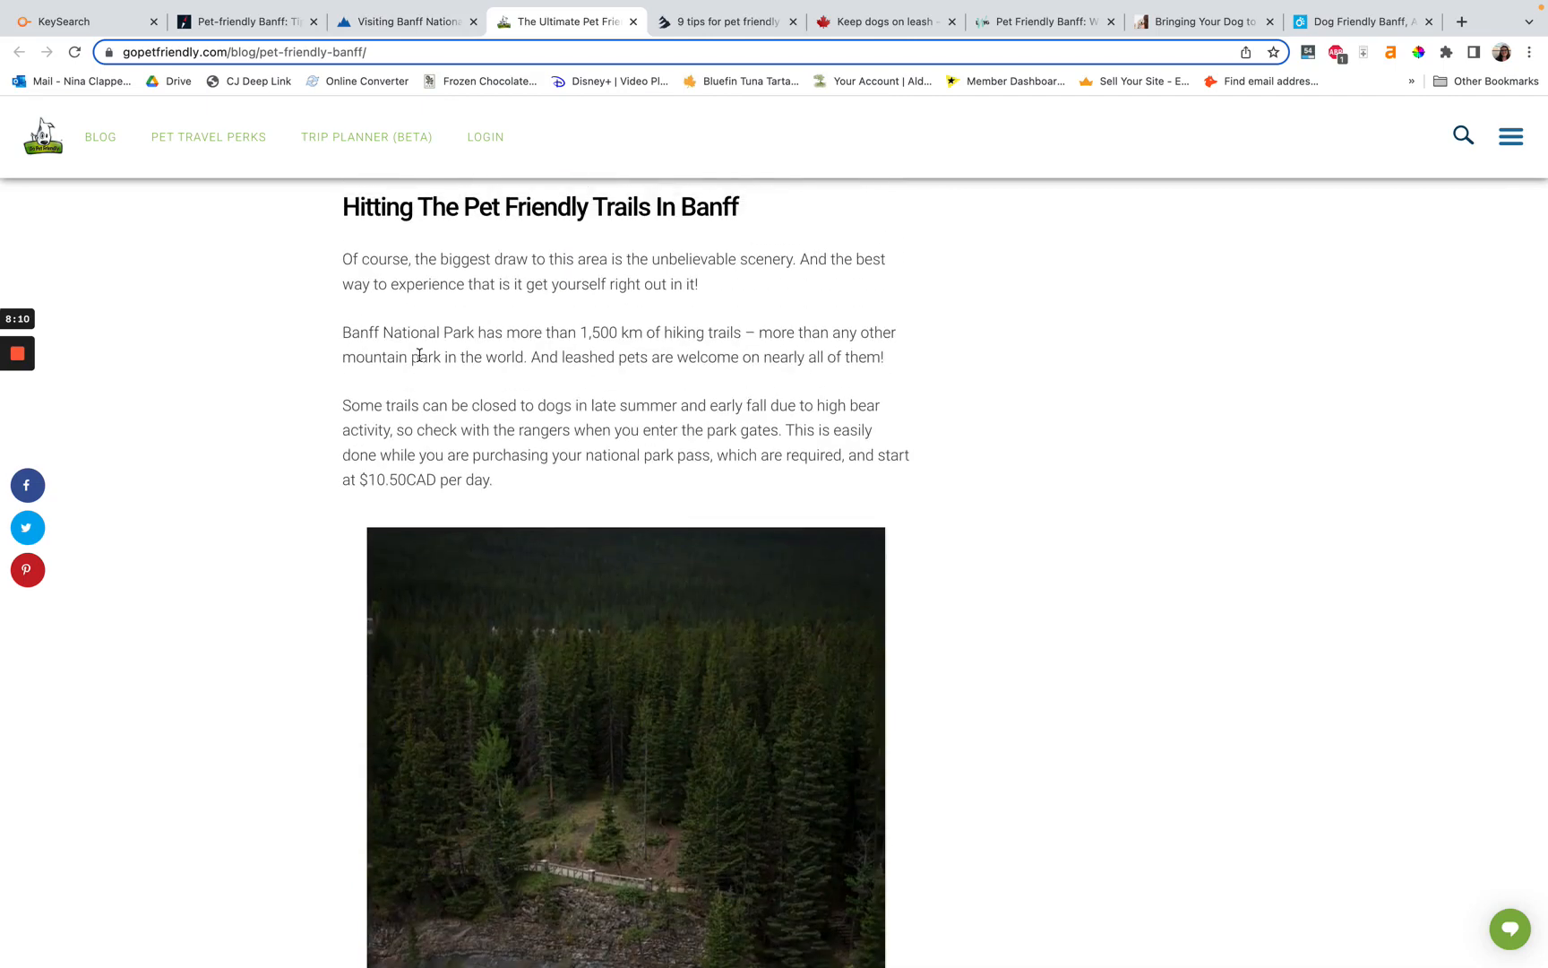
Step: Read the gopetfriendly.com trail sections on Bow Falls, Surprise Corner and the Banff Hoodoos
scroll(420, 355, down, 20)
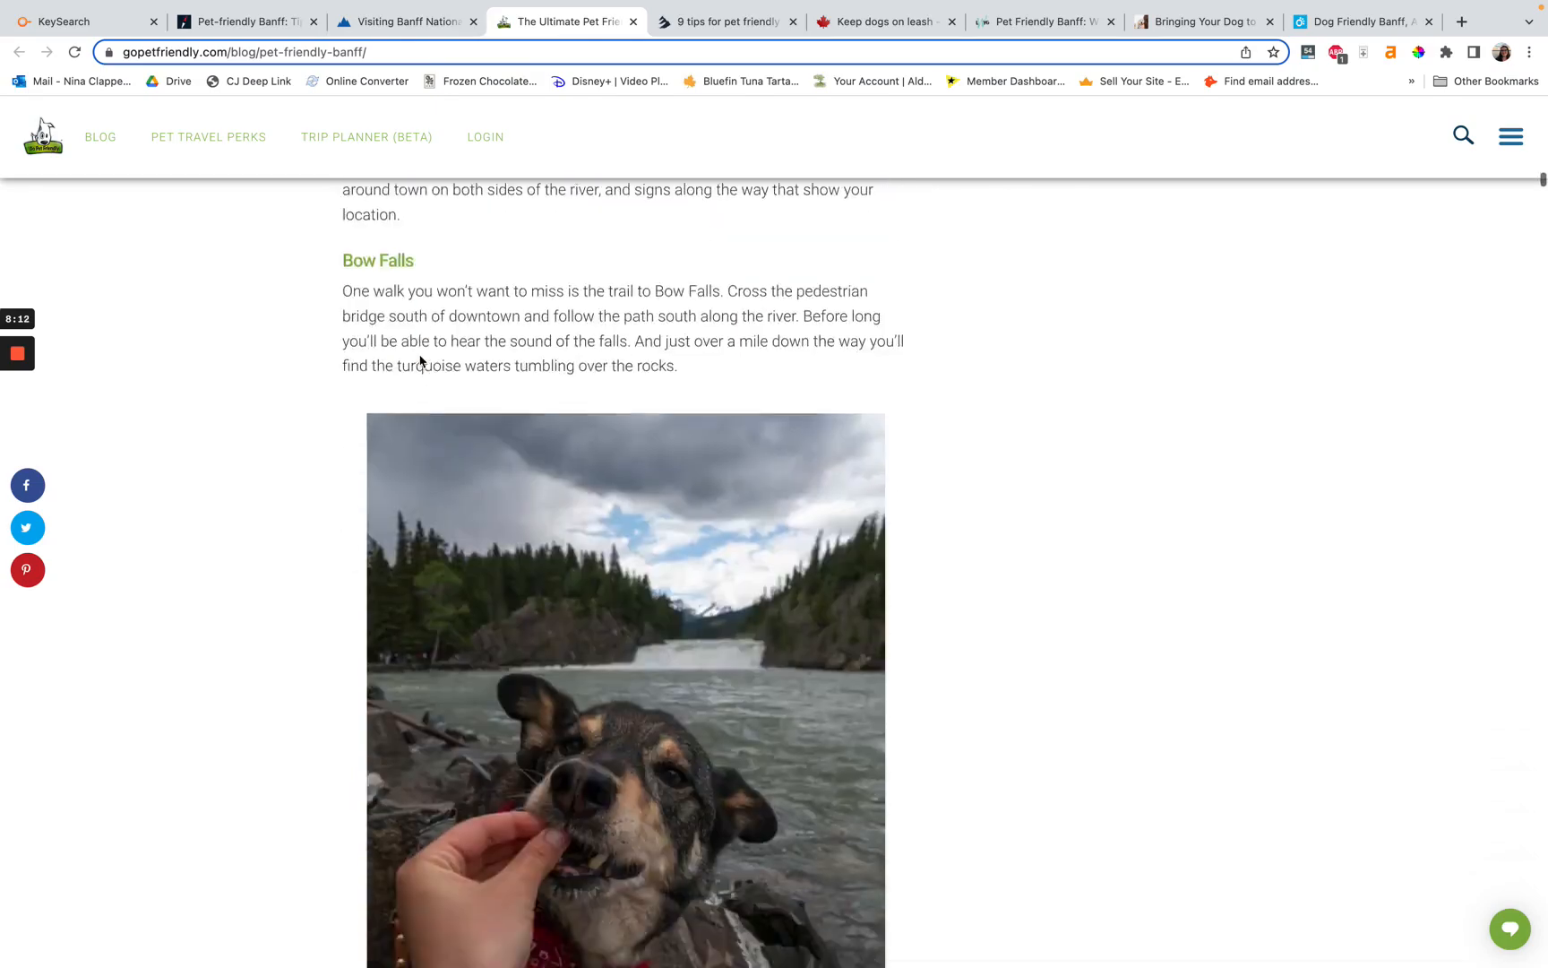
scroll(419, 356, up, 8)
scroll(419, 356, down, 20)
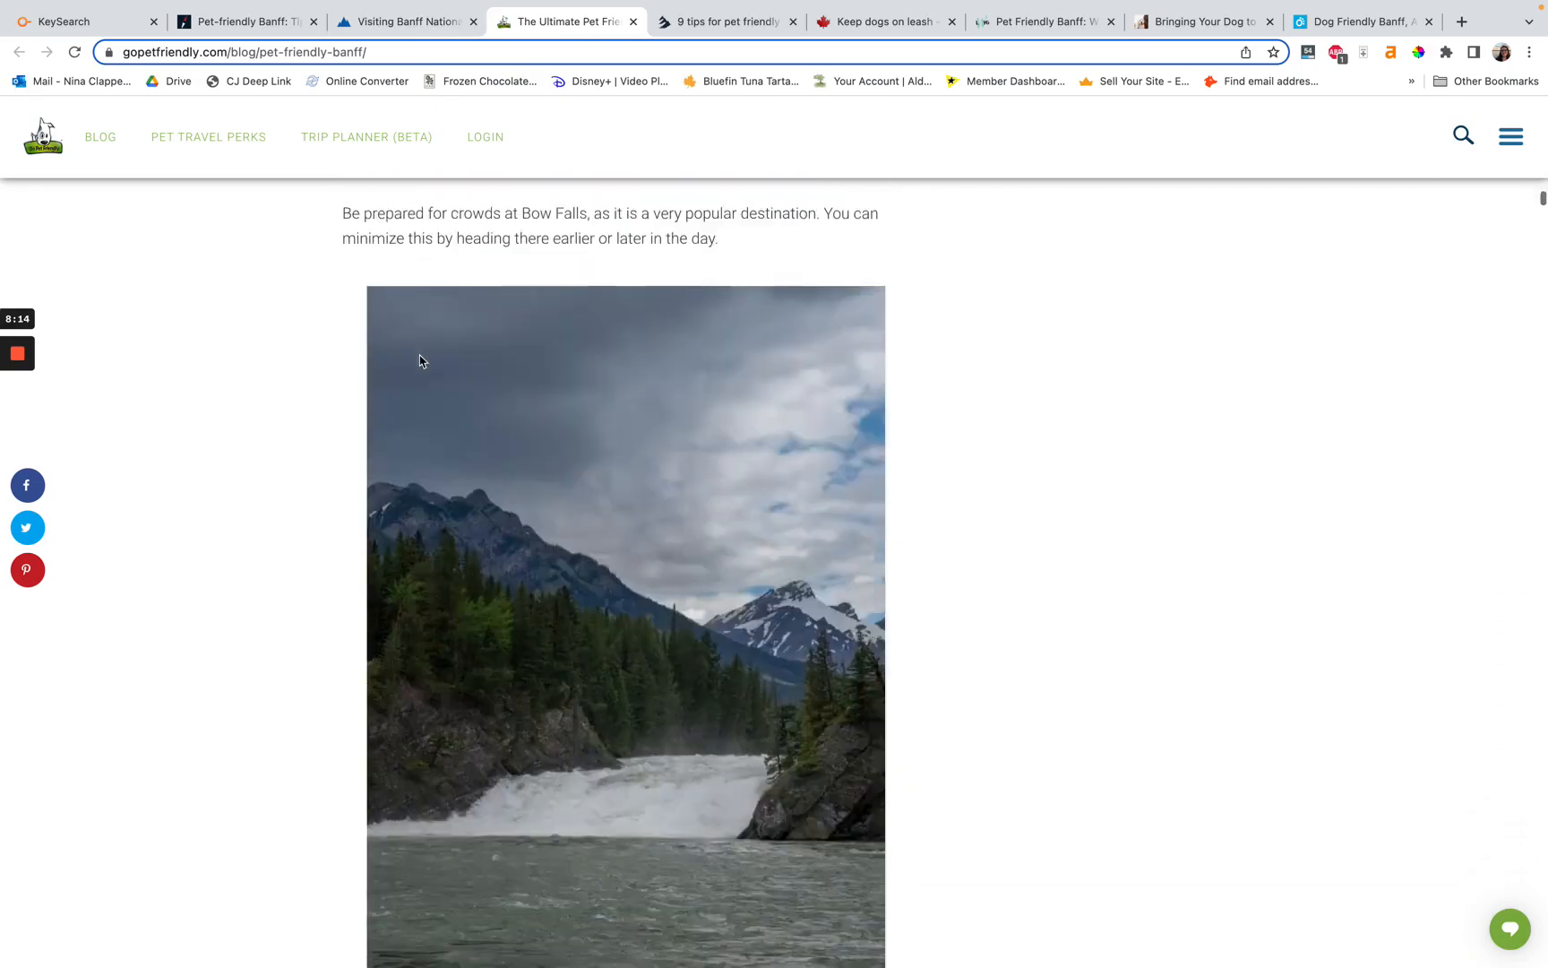
scroll(419, 356, up, 1)
scroll(419, 357, down, 17)
scroll(419, 356, down, 7)
scroll(419, 361, down, 1)
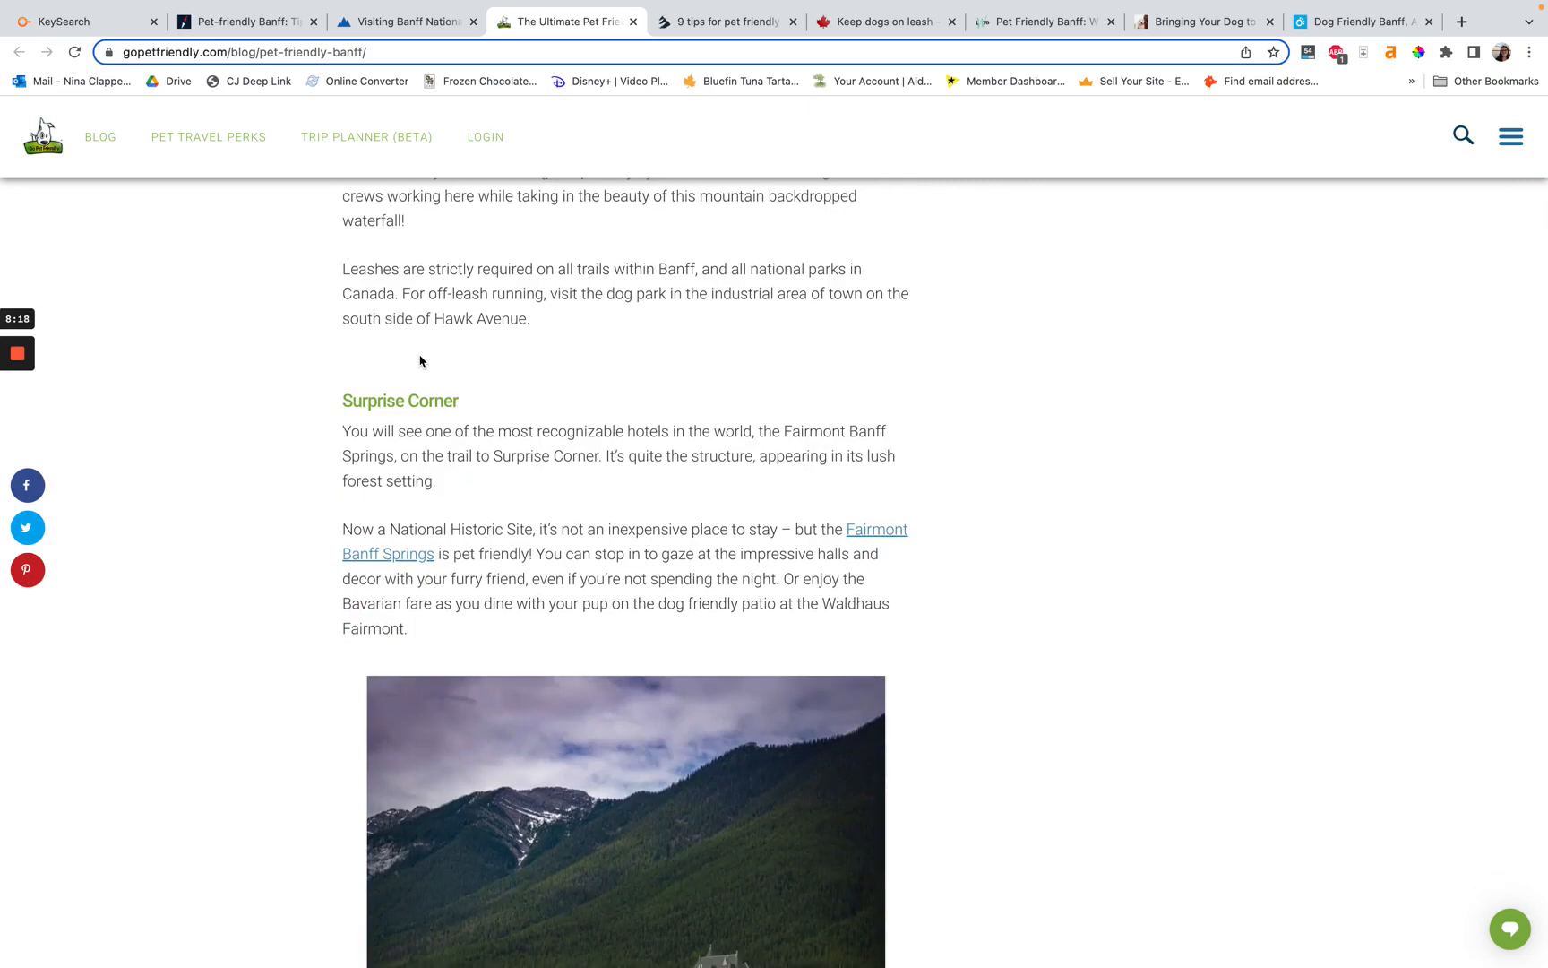
scroll(419, 360, down, 11)
scroll(420, 360, up, 3)
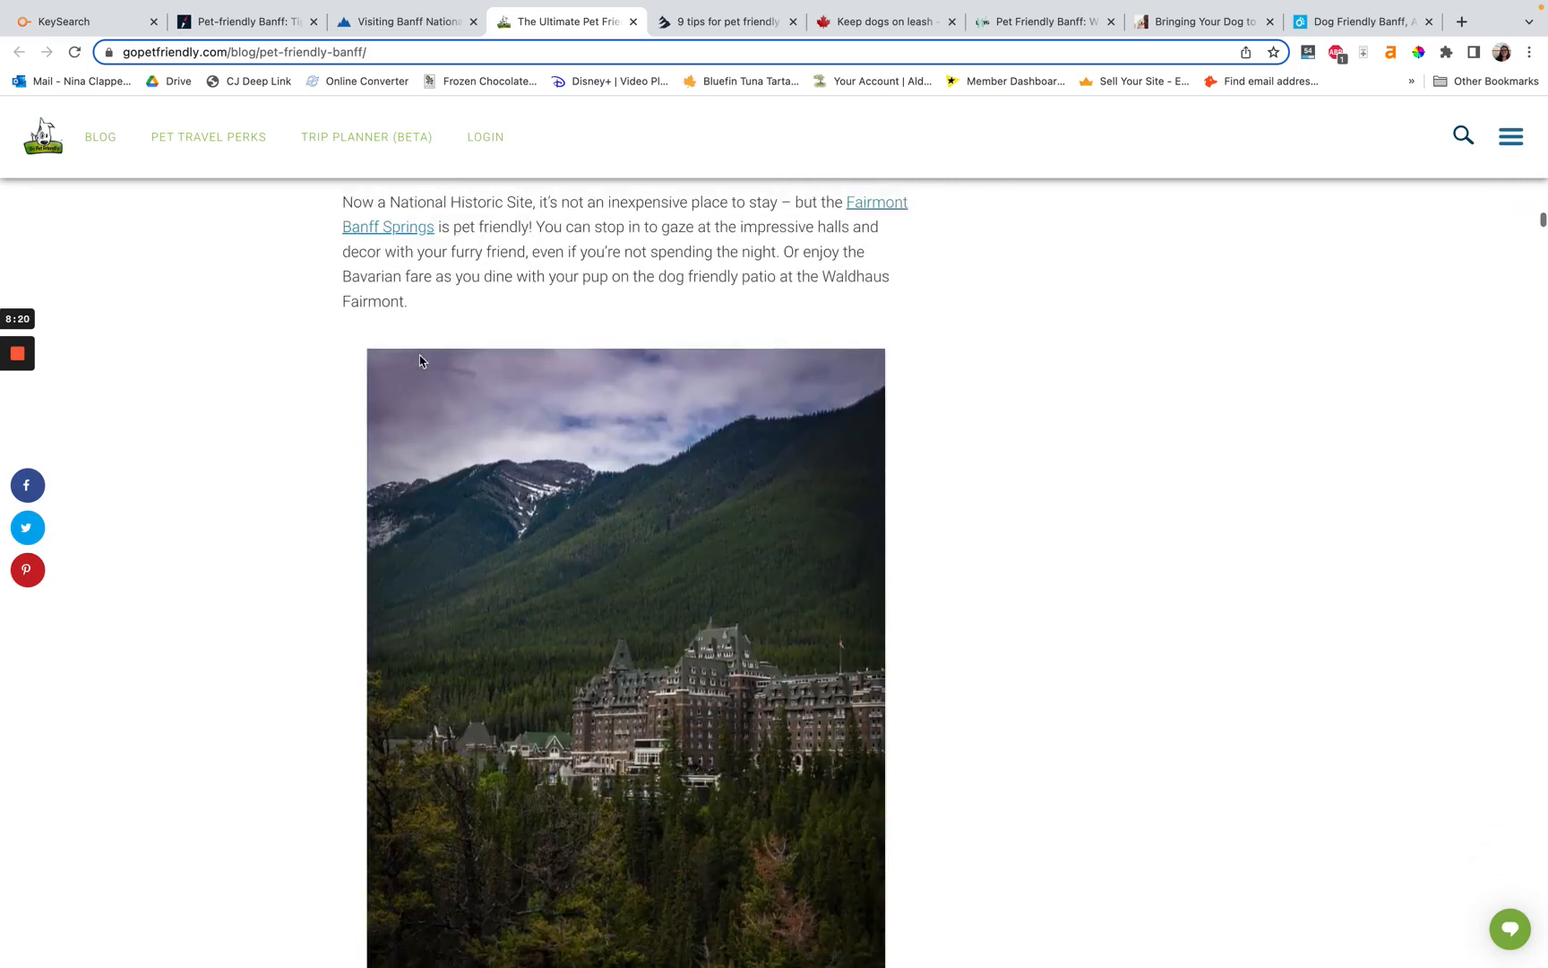
scroll(419, 360, down, 11)
scroll(419, 360, down, 10)
scroll(420, 360, down, 5)
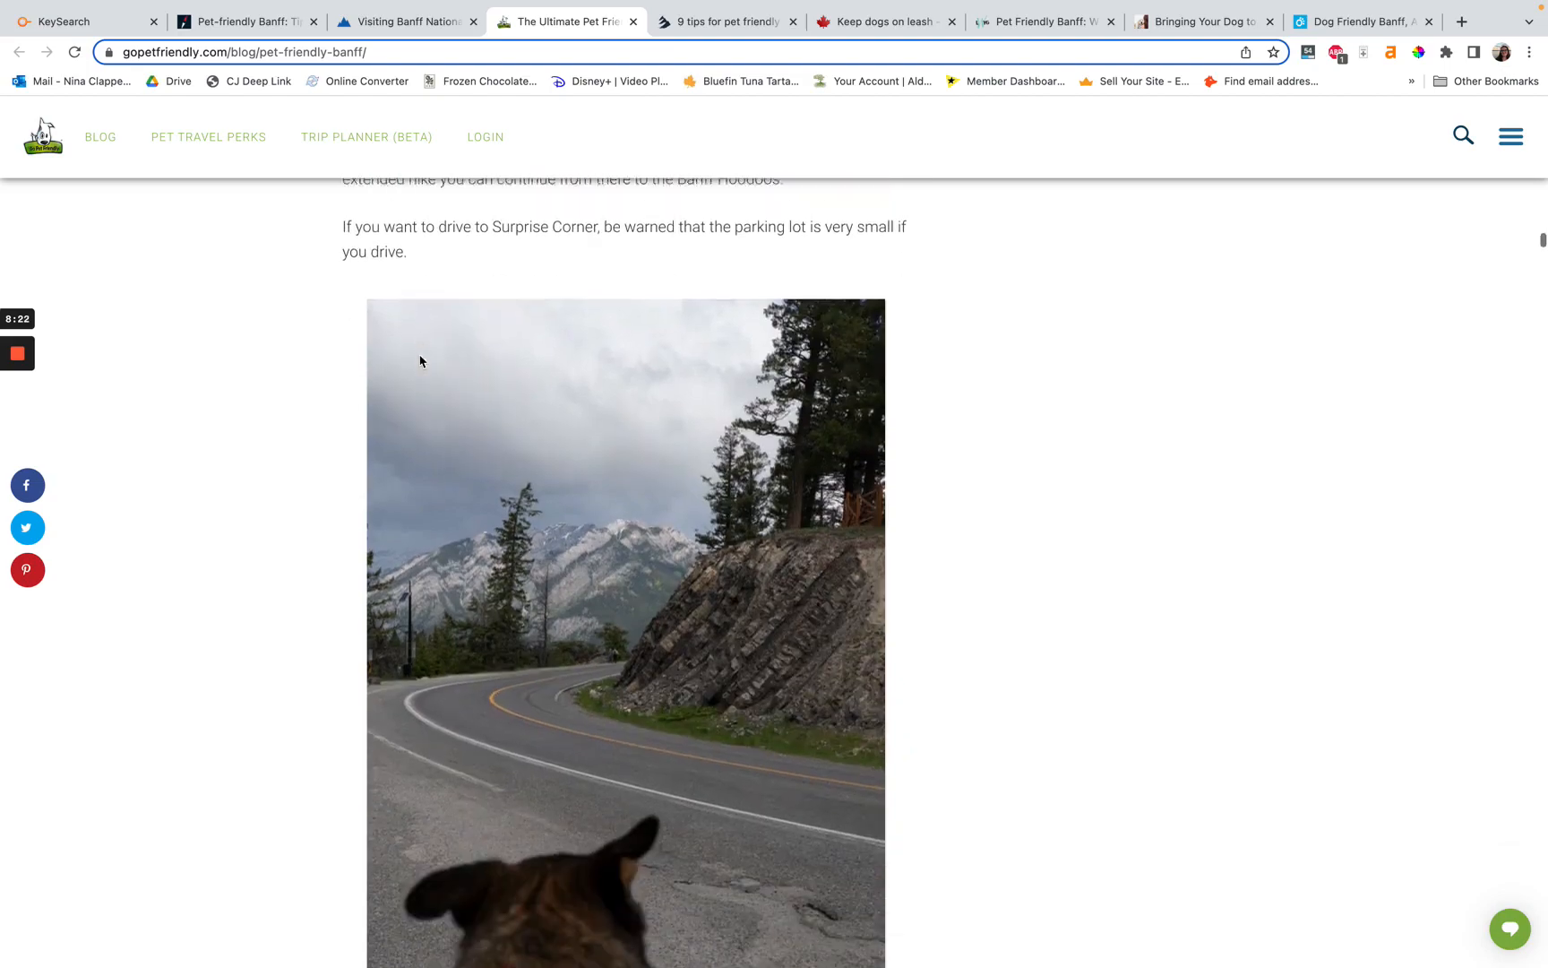
scroll(419, 360, down, 9)
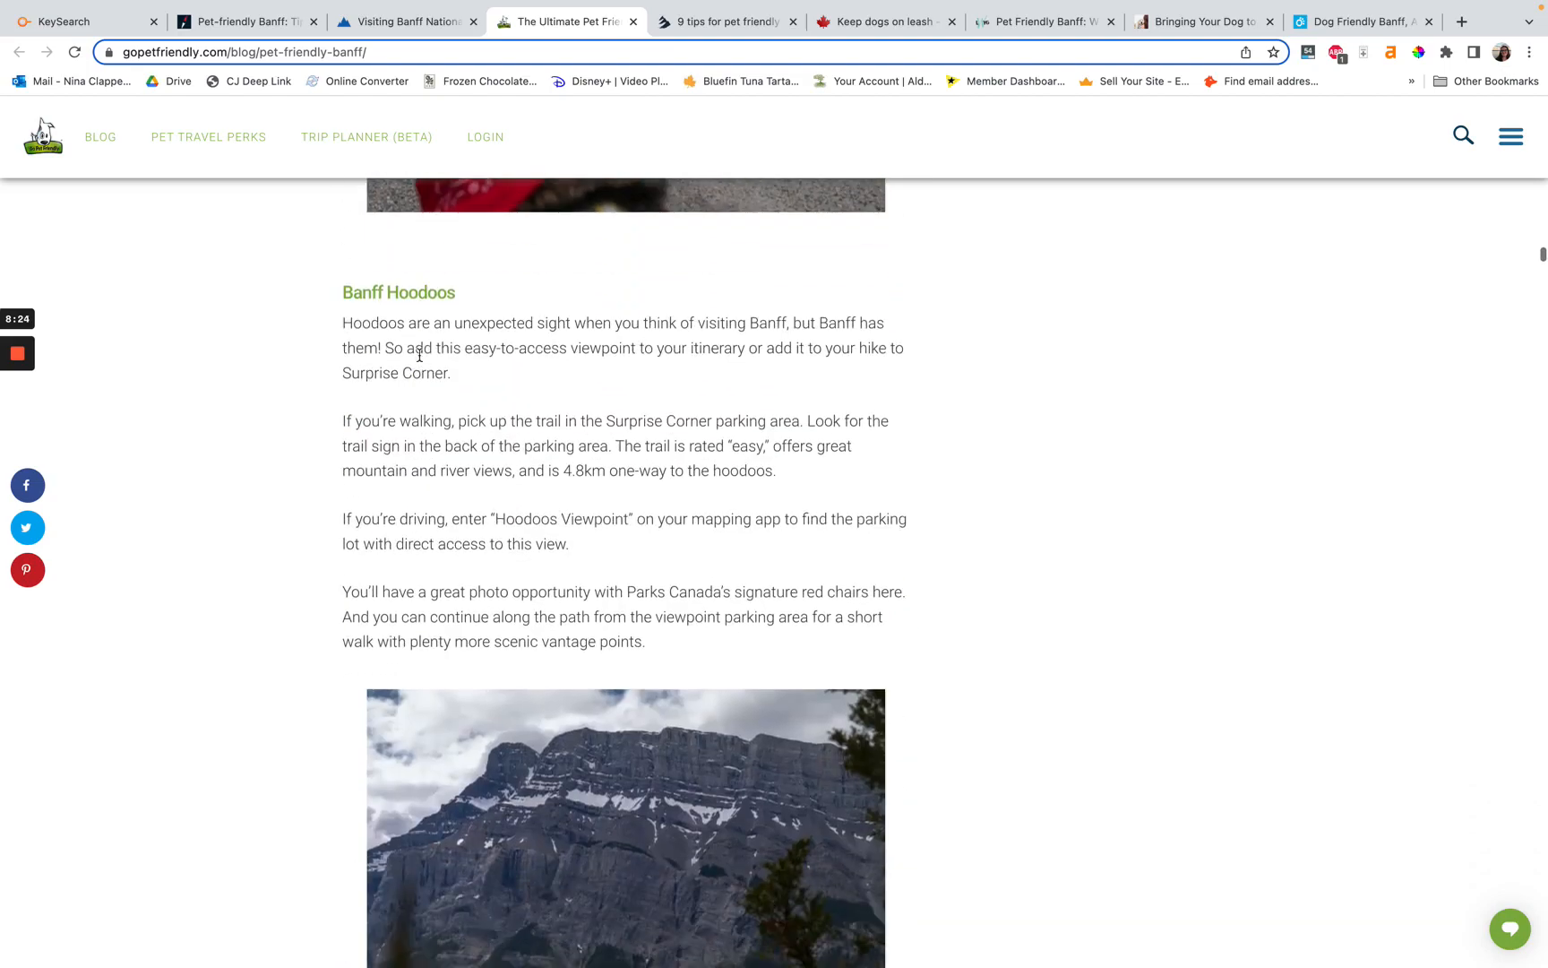
Step: Switch to the Surfer outline and add the H3 heading "Hoodoos Trail and Surprise Corner" below "Tunnel Mountain Trail"
key(ctrl+Right)
key(ctrl+Right)
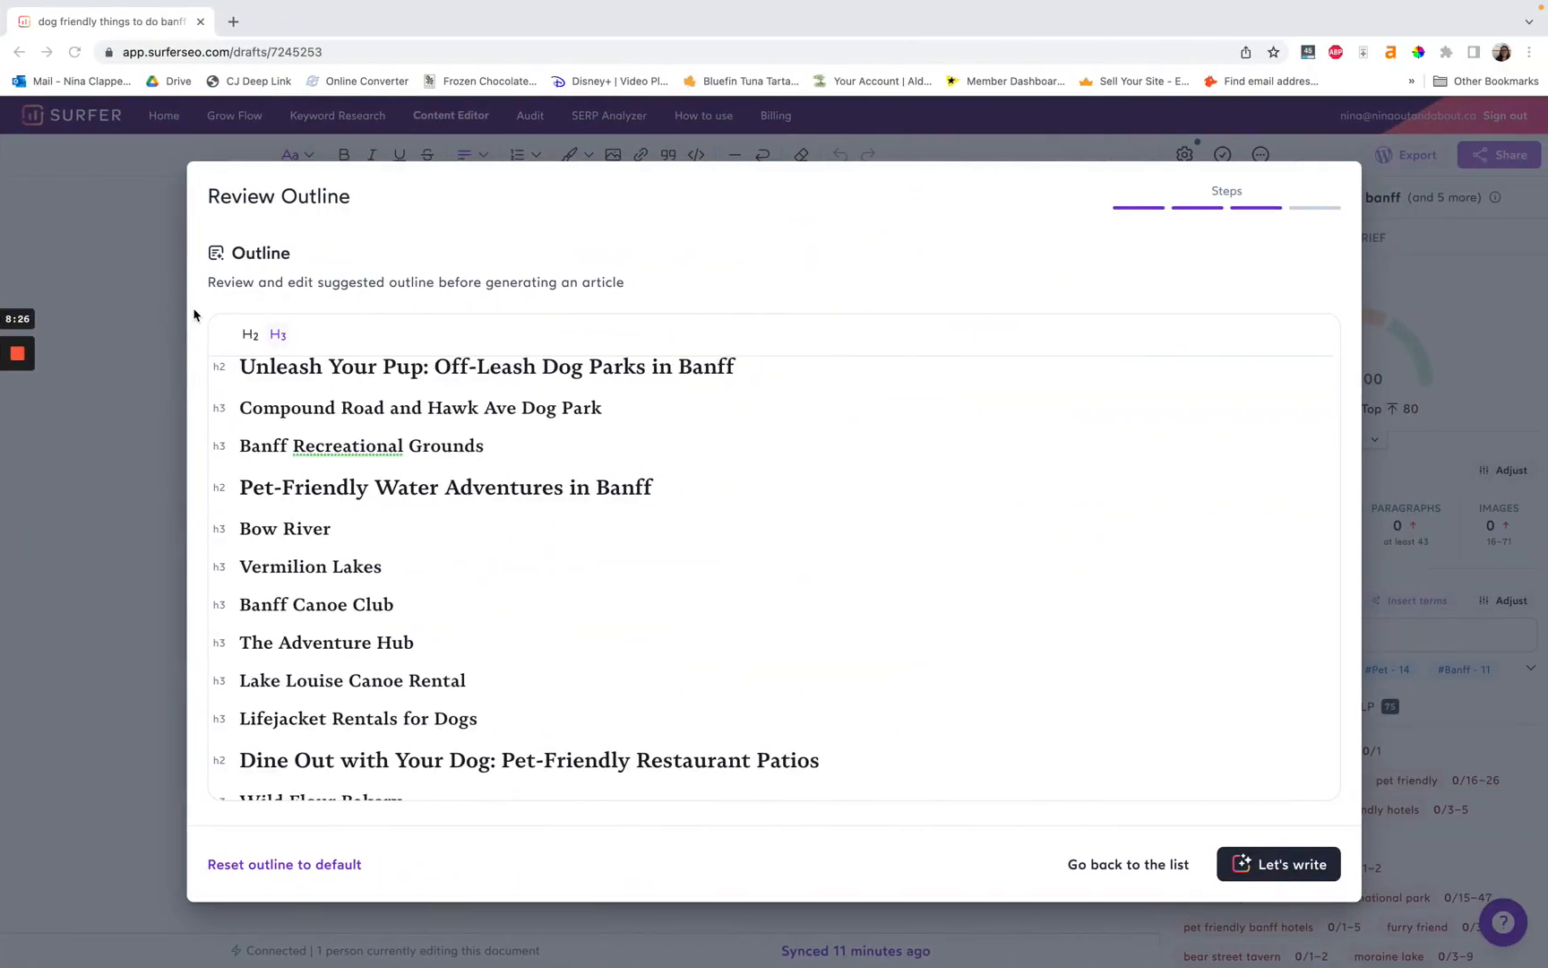
scroll(443, 481, up, 5)
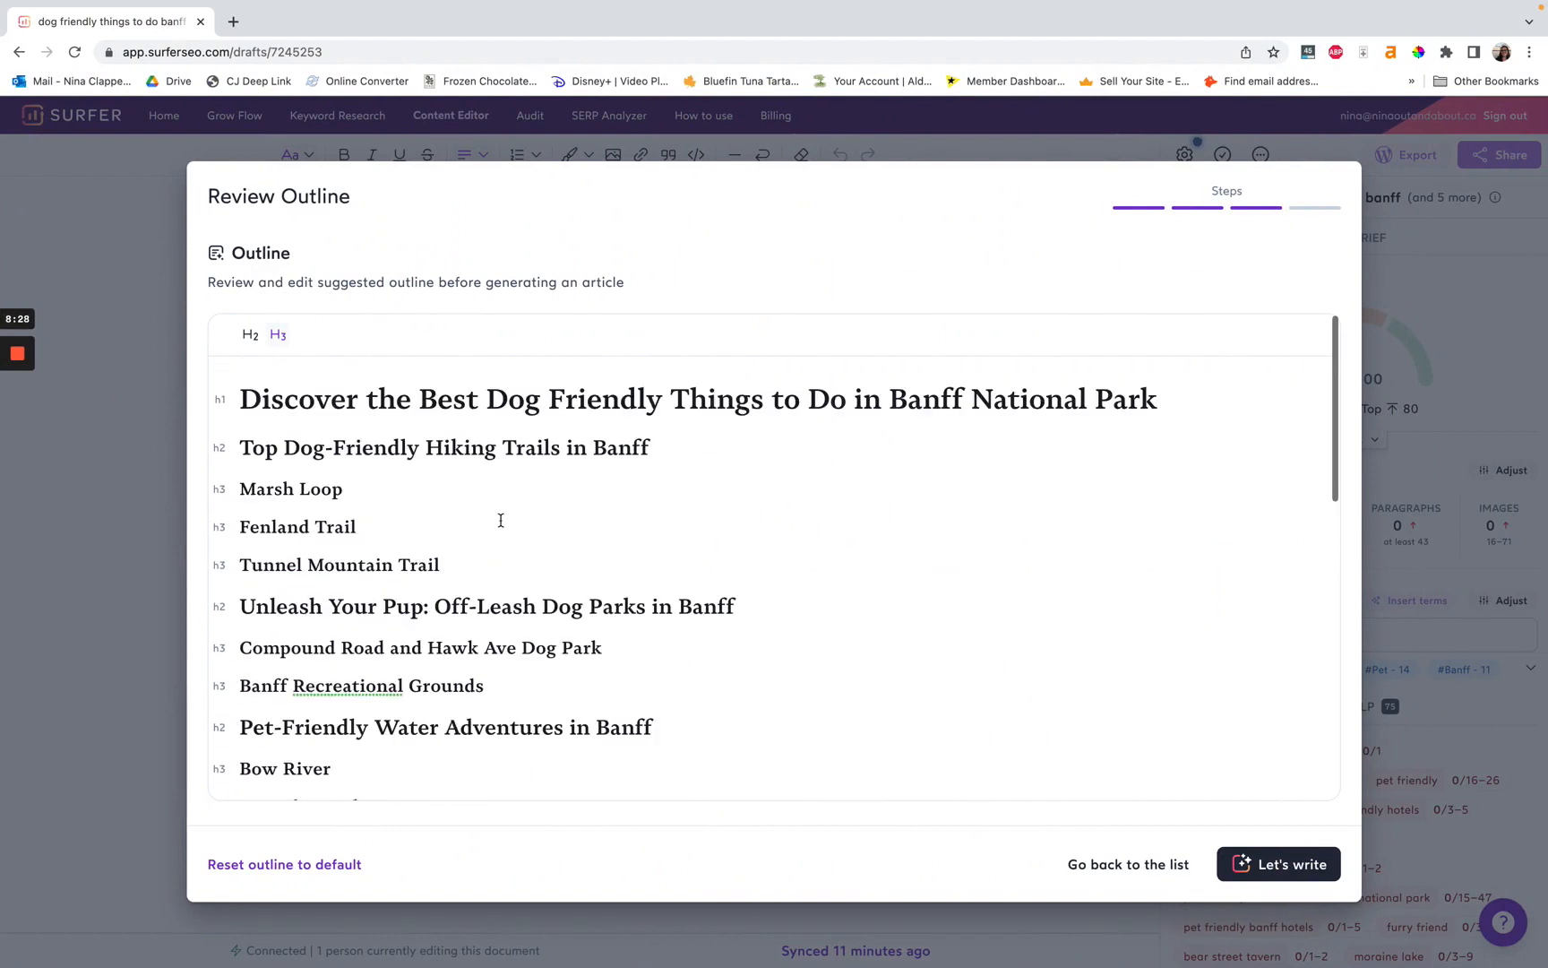
click(466, 563)
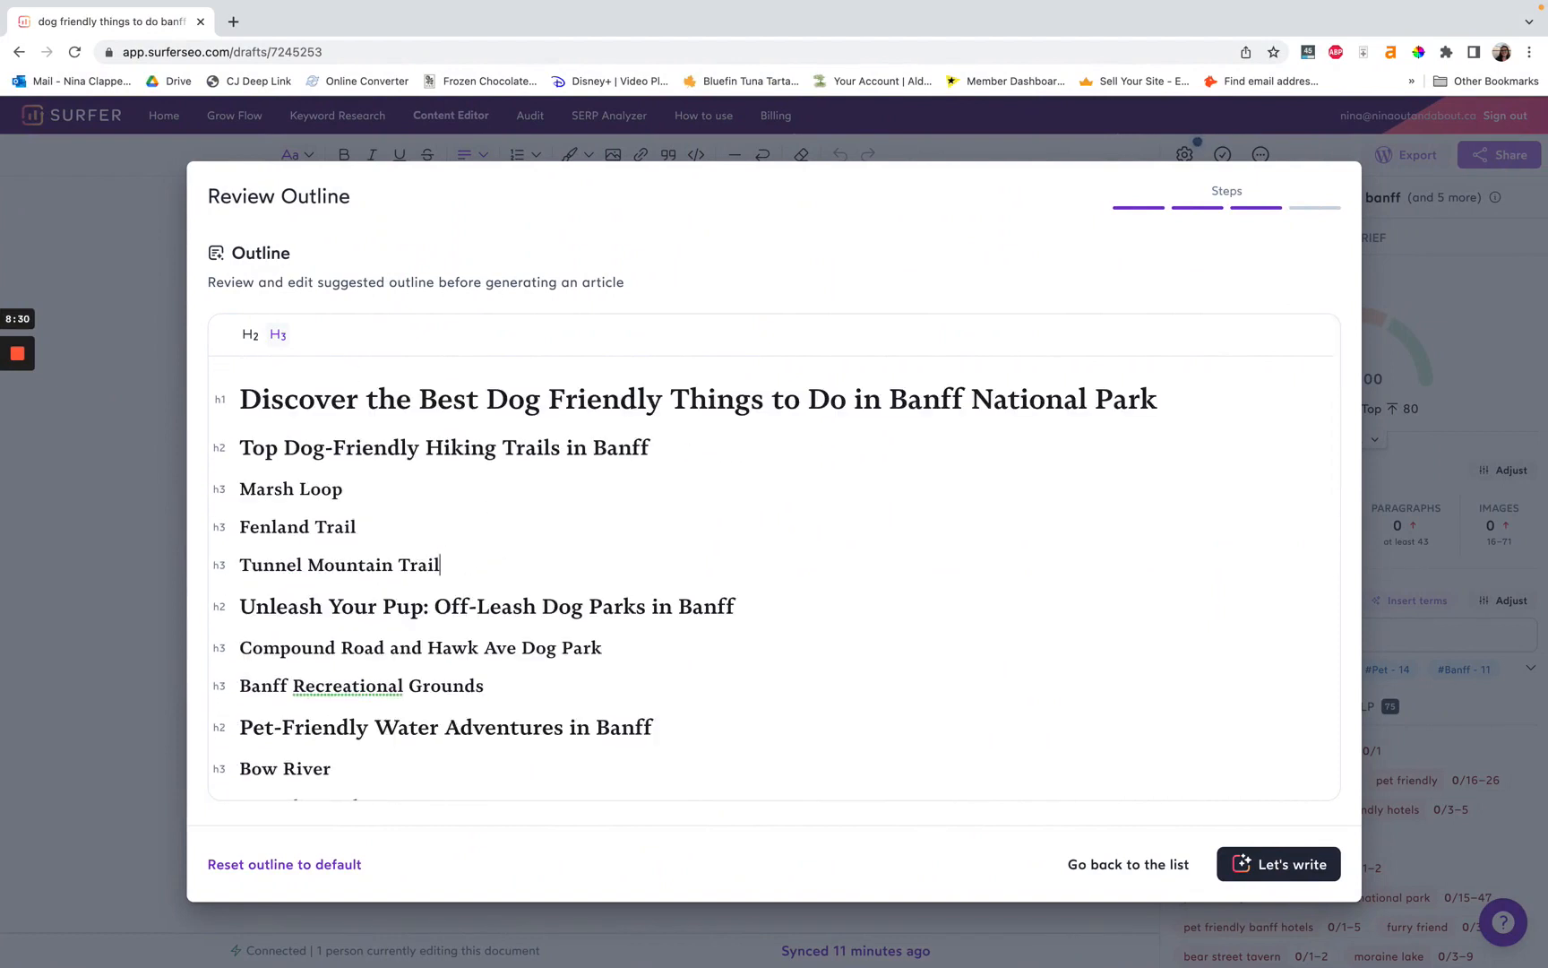
key(Return)
text(Hoodos)
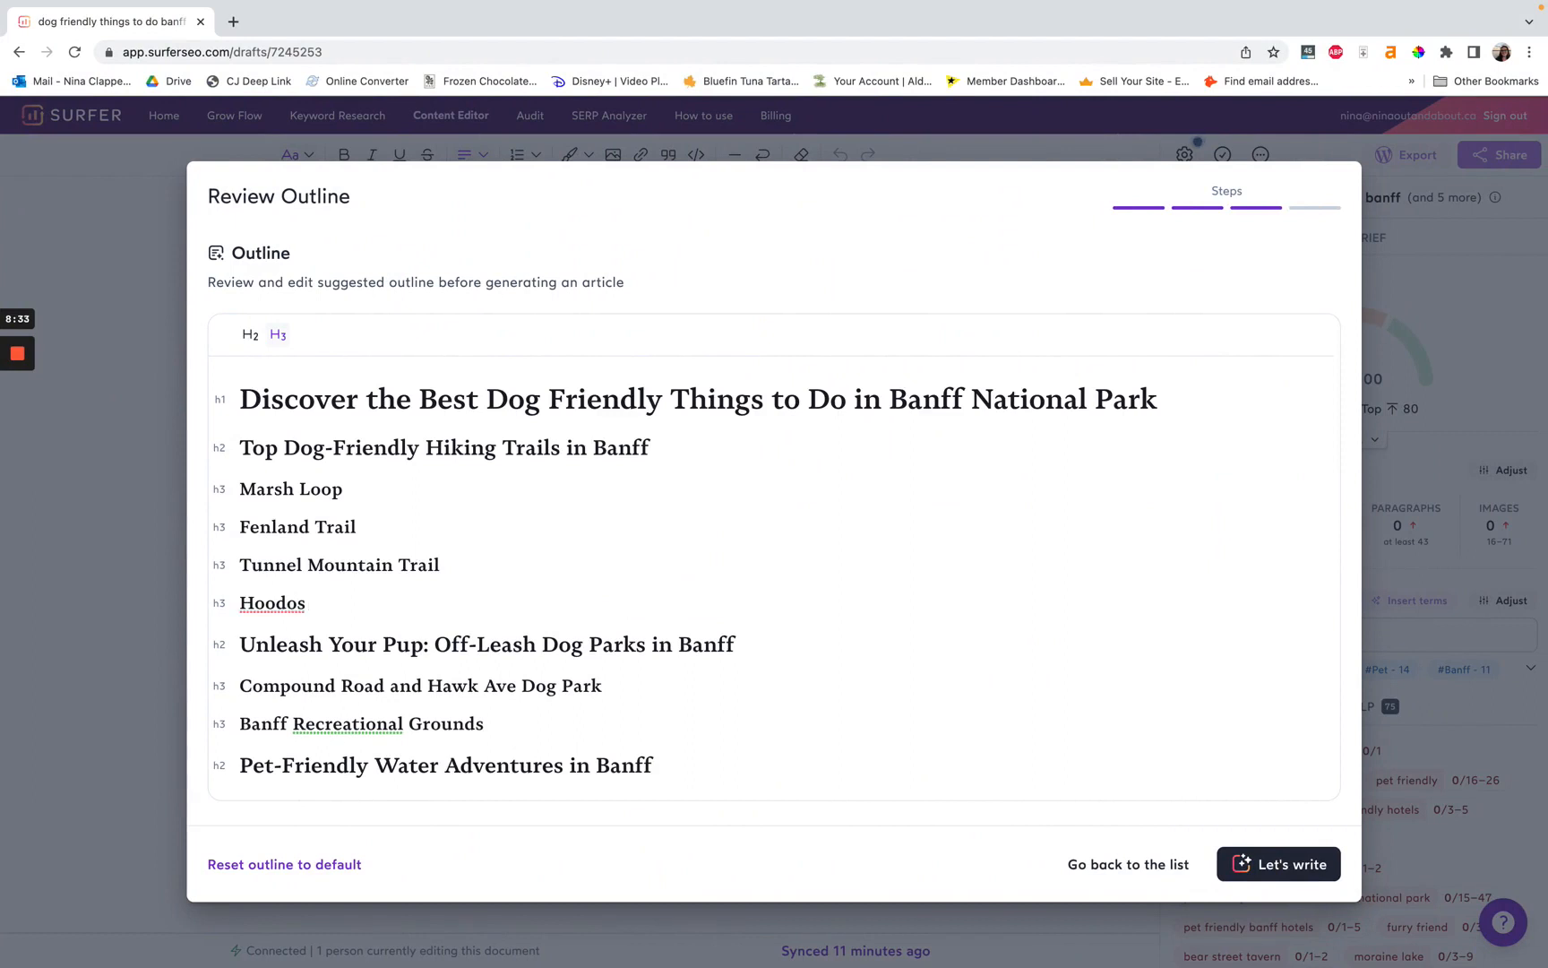
key(BackSpace)
text(os Trail and Sur)
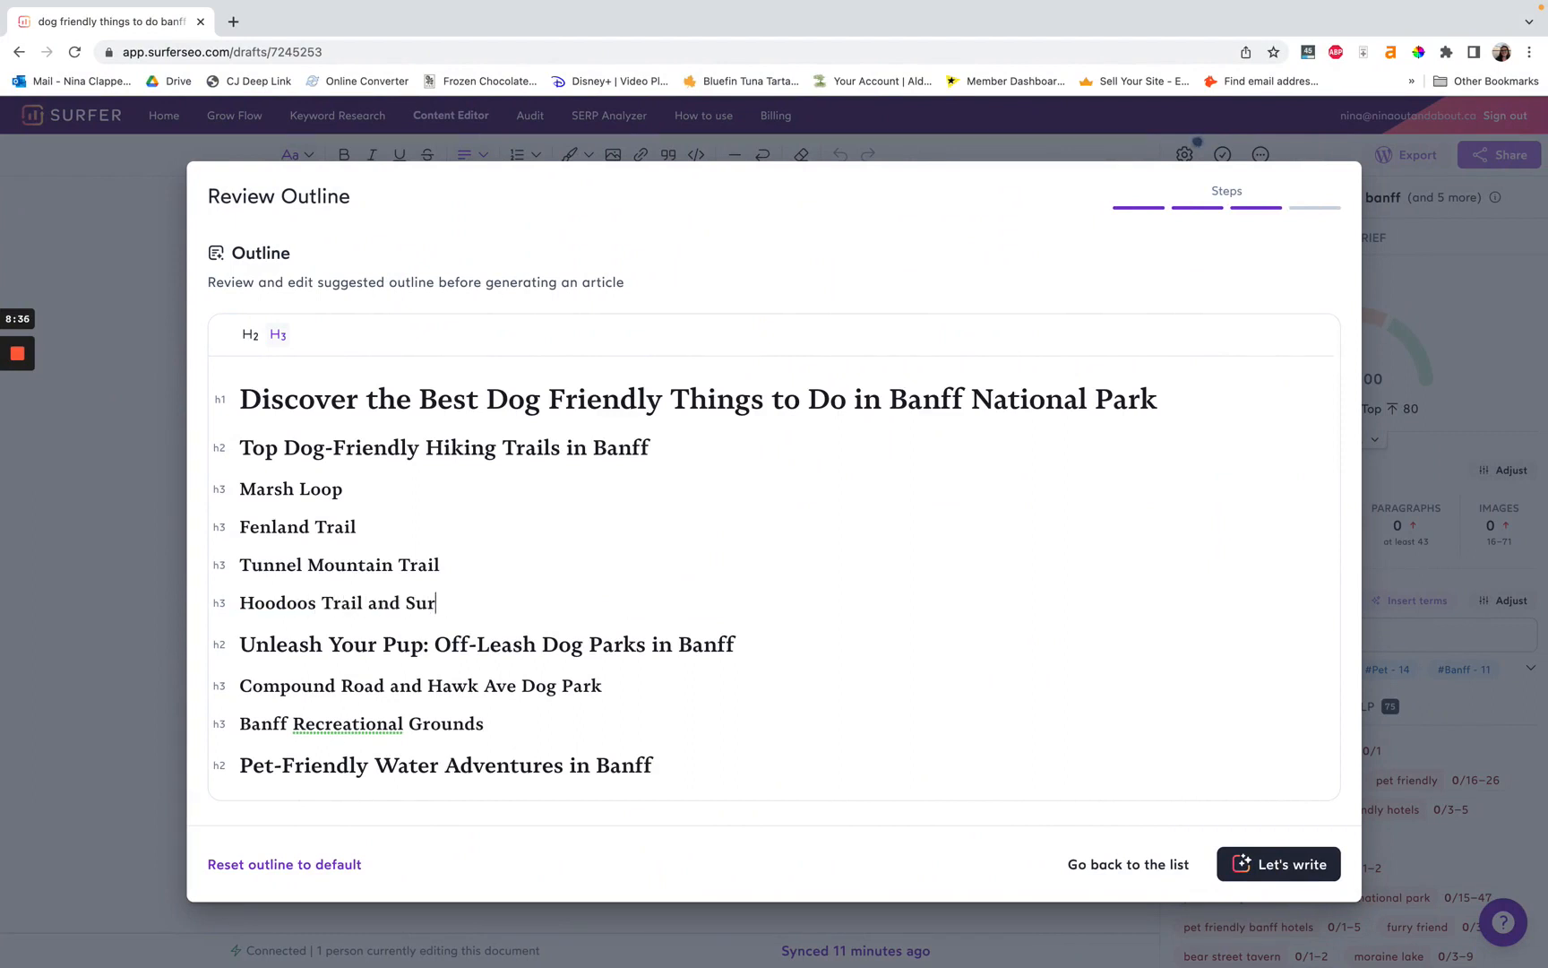
text(prise Corner)
Step: Add an H3 heading "Bow Falls" below "Hoodoos Trail and Surprise Corner", checking the name against the gopetfriendly.com article
key(Return)
text(Bow)
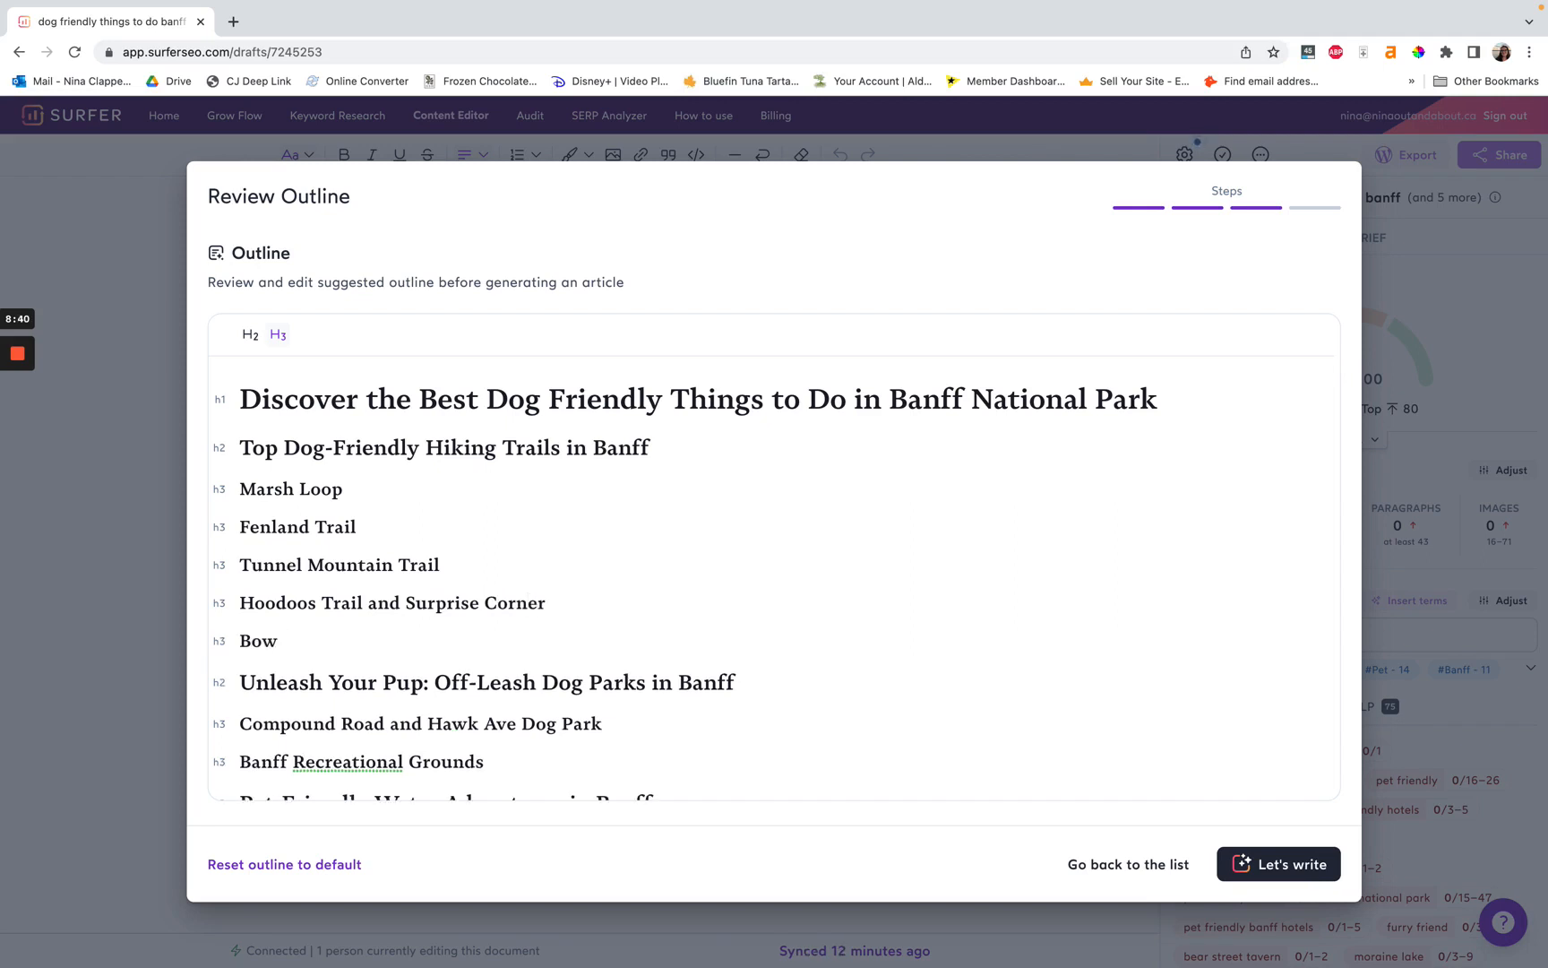
scroll(406, 680, down, 2)
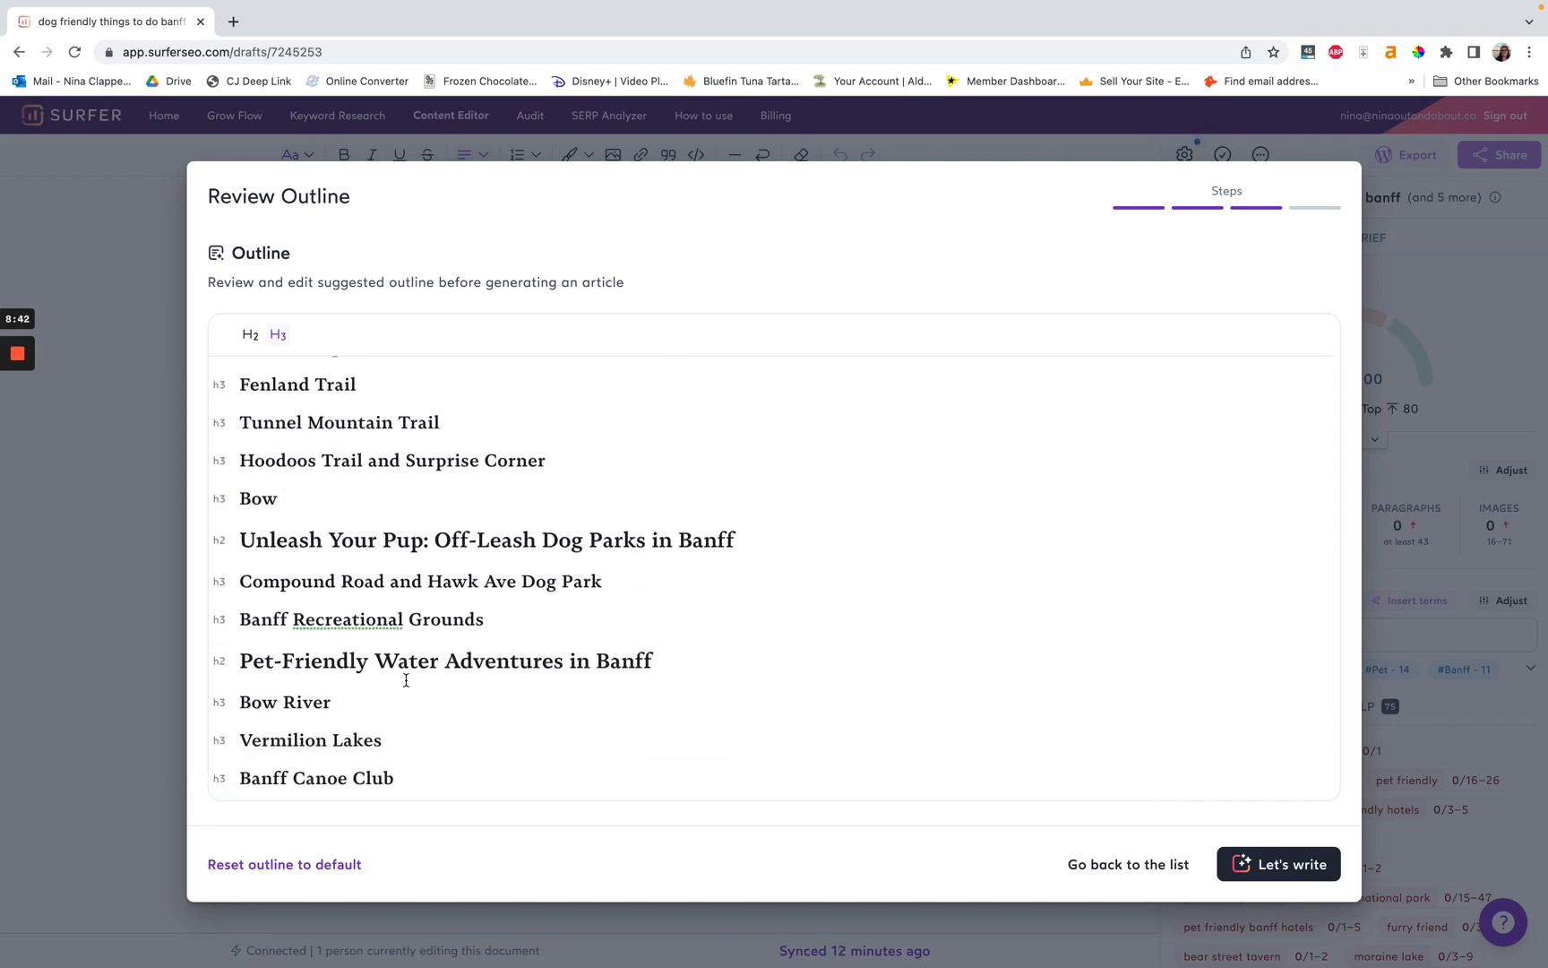
key(ctrl+Left)
key(ctrl+Left)
scroll(529, 442, up, 10)
scroll(529, 441, up, 10)
scroll(530, 442, up, 10)
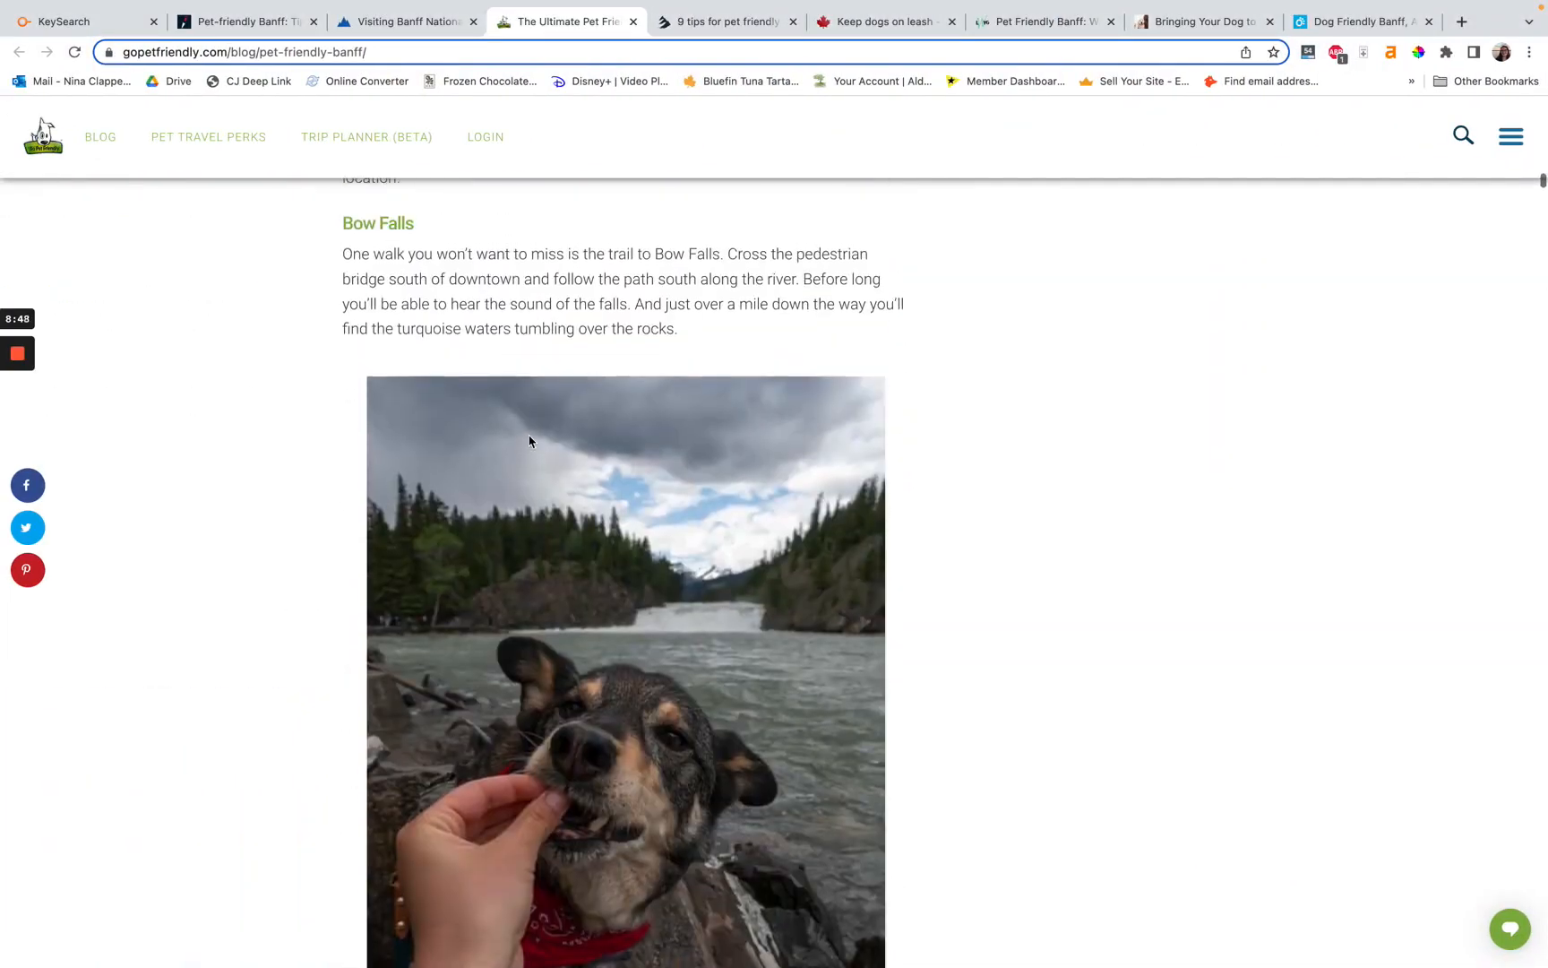
key(ctrl+Right)
key(ctrl+Right)
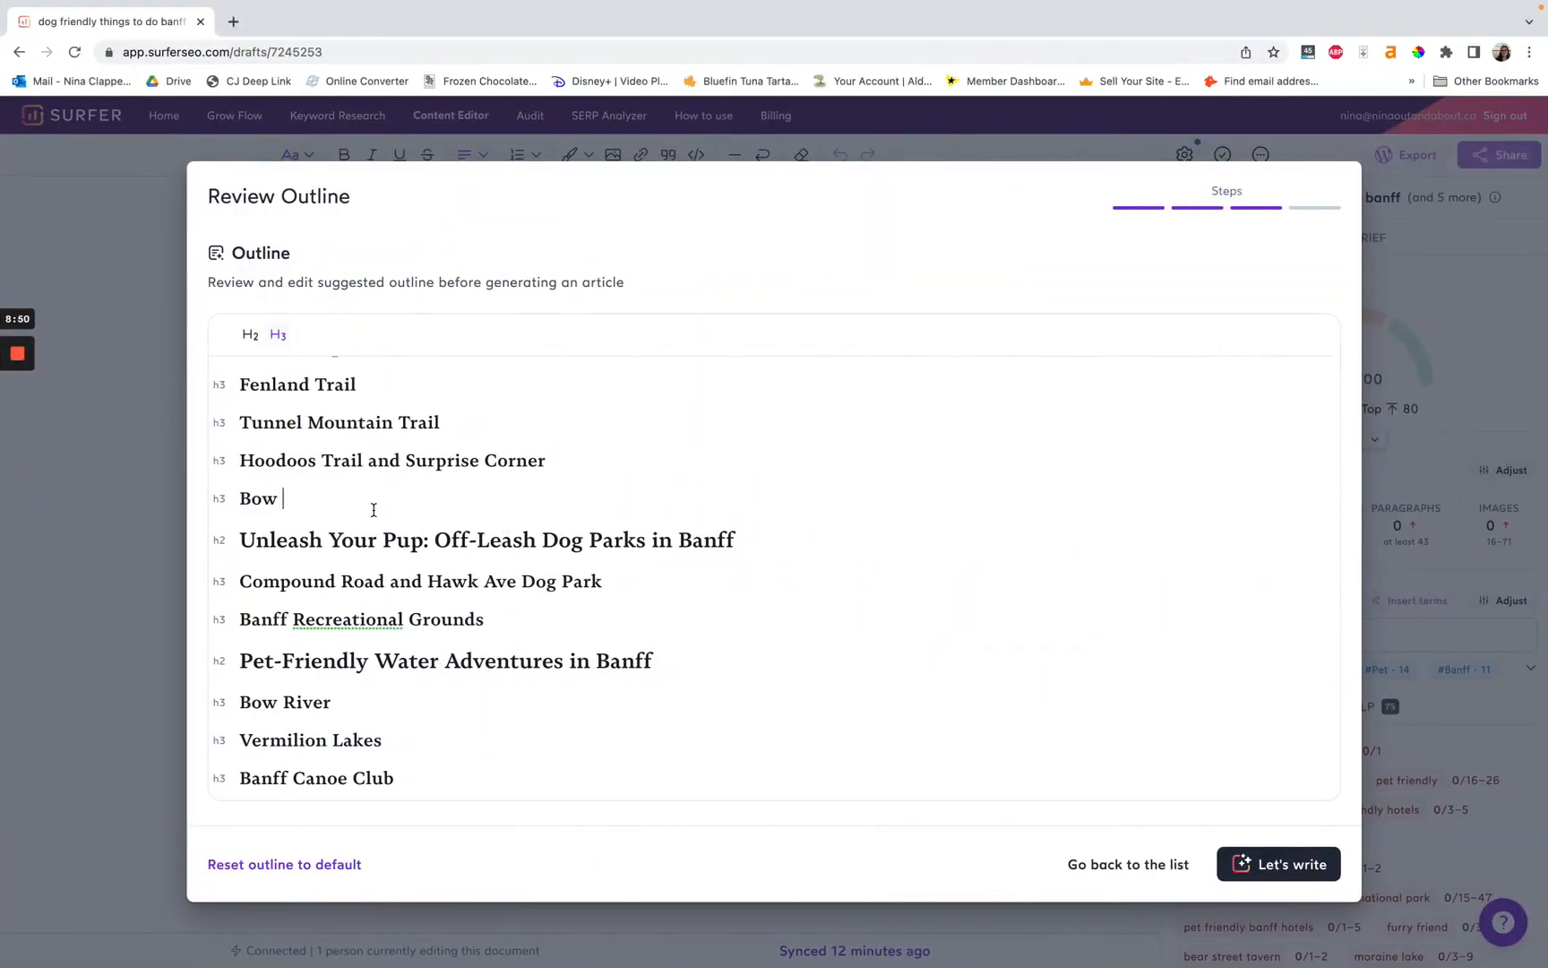
text(Falls)
Step: Add an H3 heading "Johnston Canyon" below "Bow Falls" in the hiking trails section
key(Return)
key(ctrl+Left)
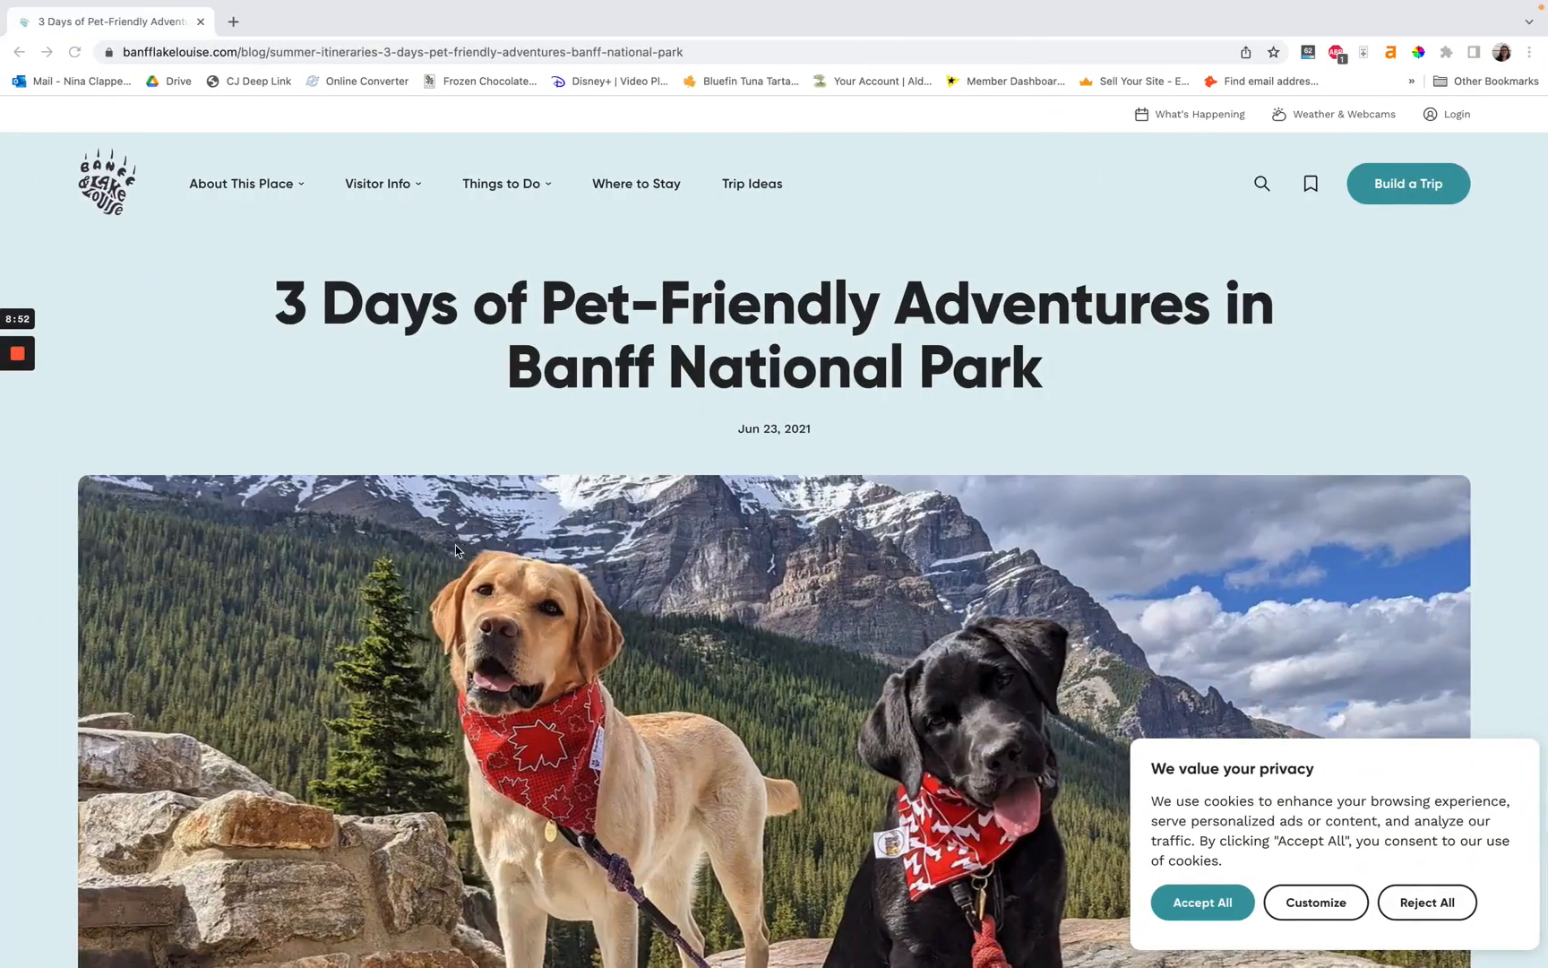
key(ctrl+Right)
text(Johnston Canyon)
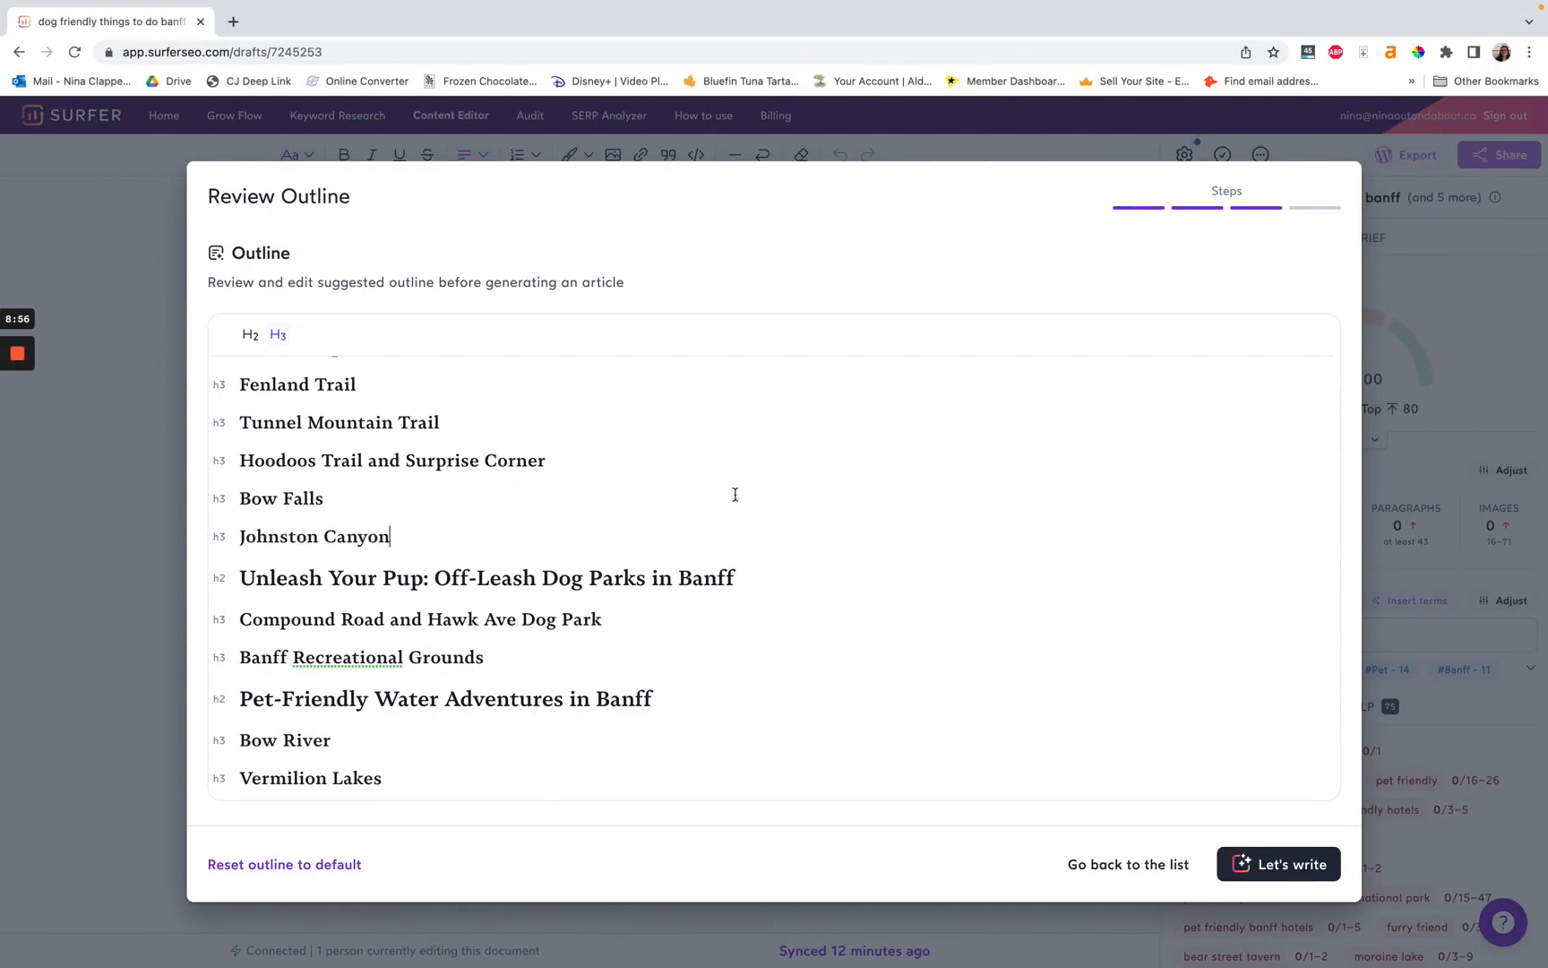
Step: Review the whole edited outline, from the hiking trails section through to the pet-friendly trip tips
scroll(527, 609, down, 10)
scroll(526, 608, up, 5)
scroll(527, 609, down, 5)
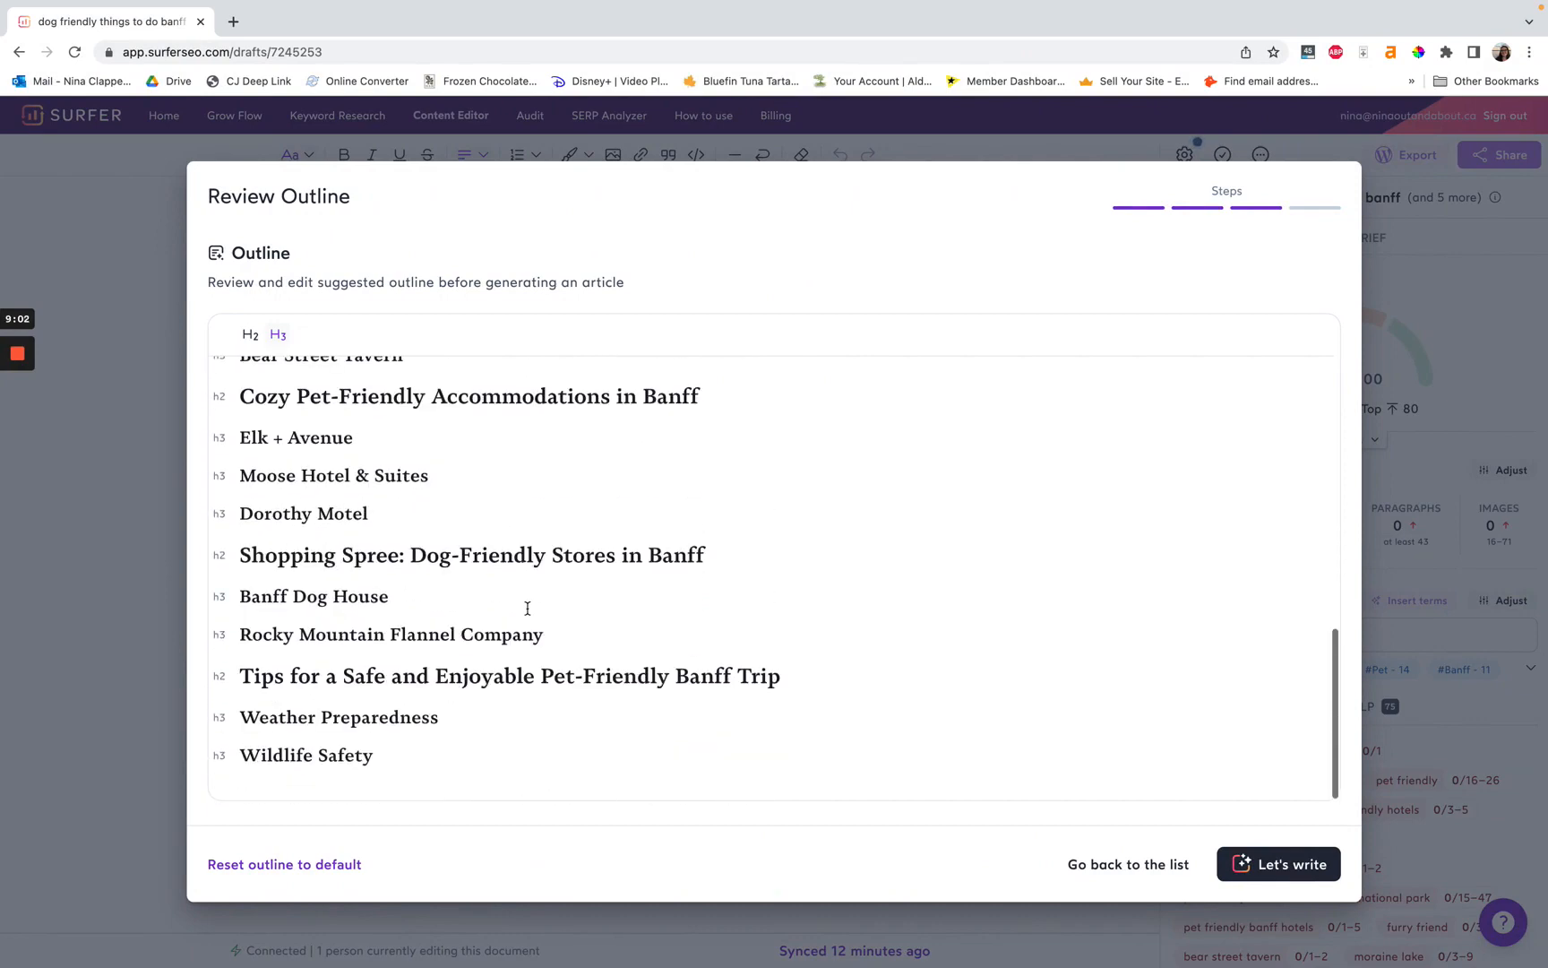
scroll(494, 643, up, 5)
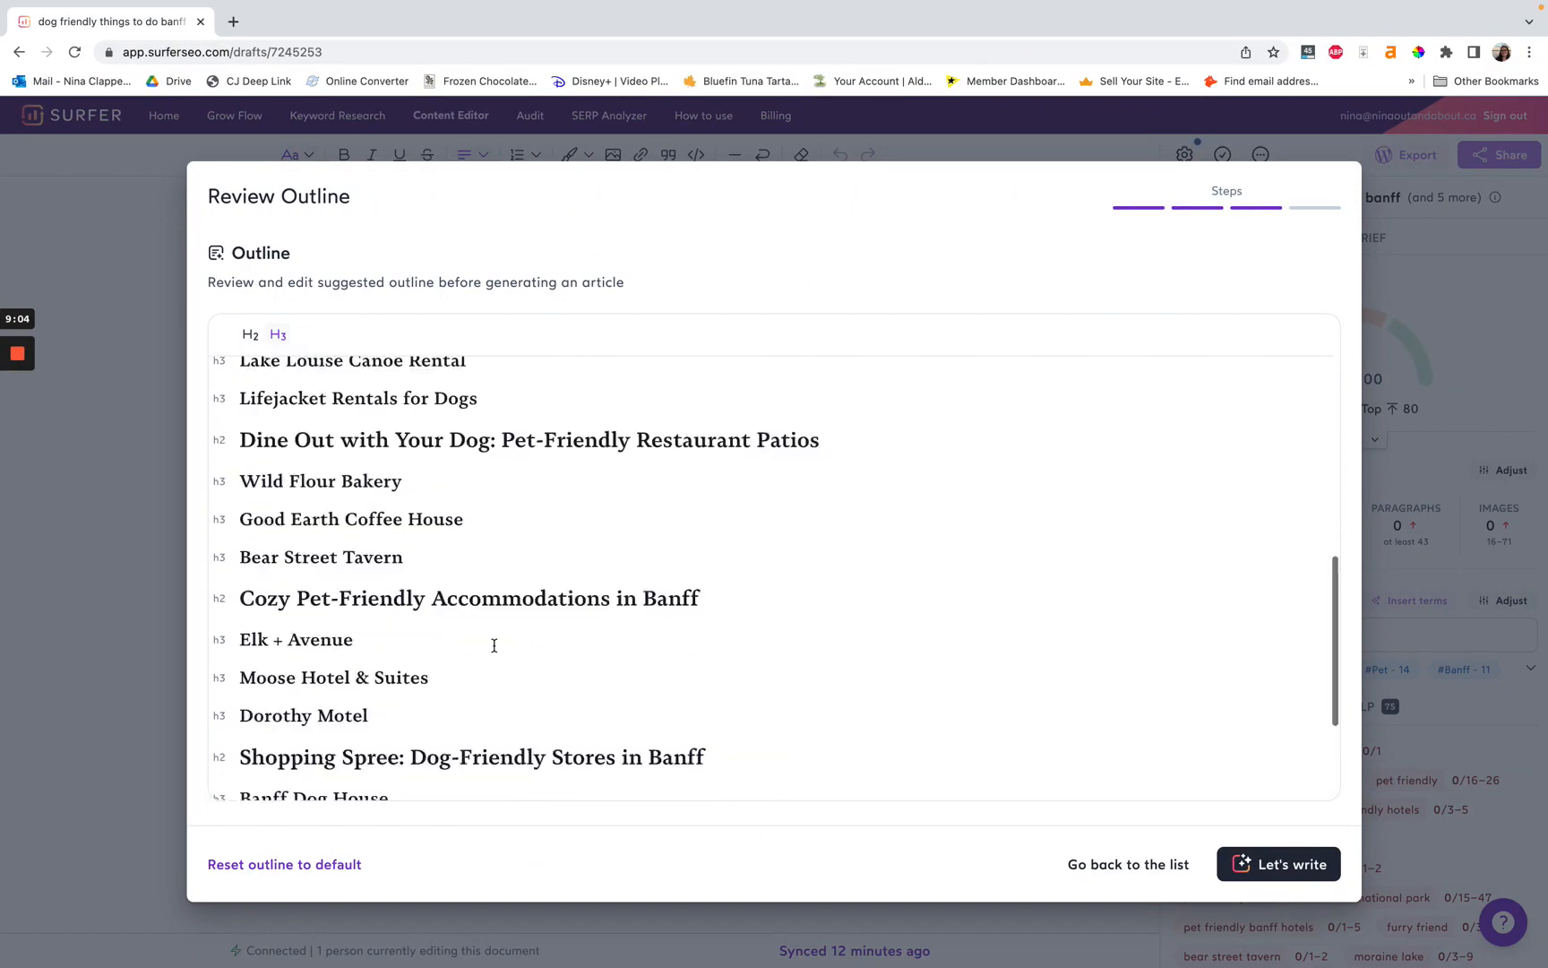
scroll(493, 645, up, 10)
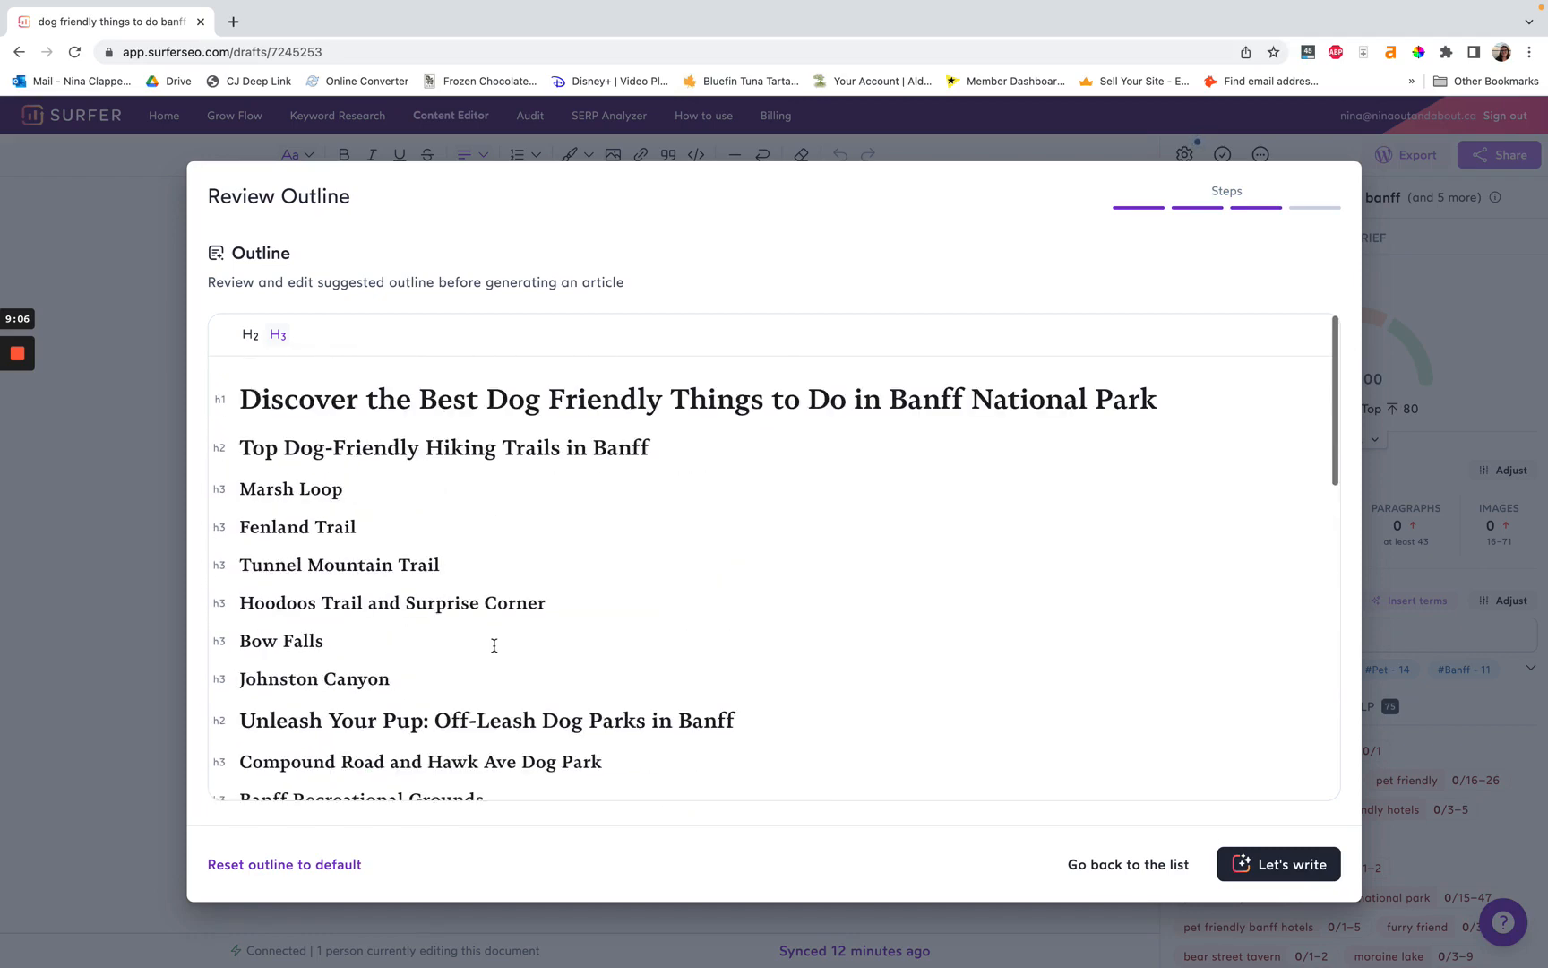
scroll(438, 589, down, 15)
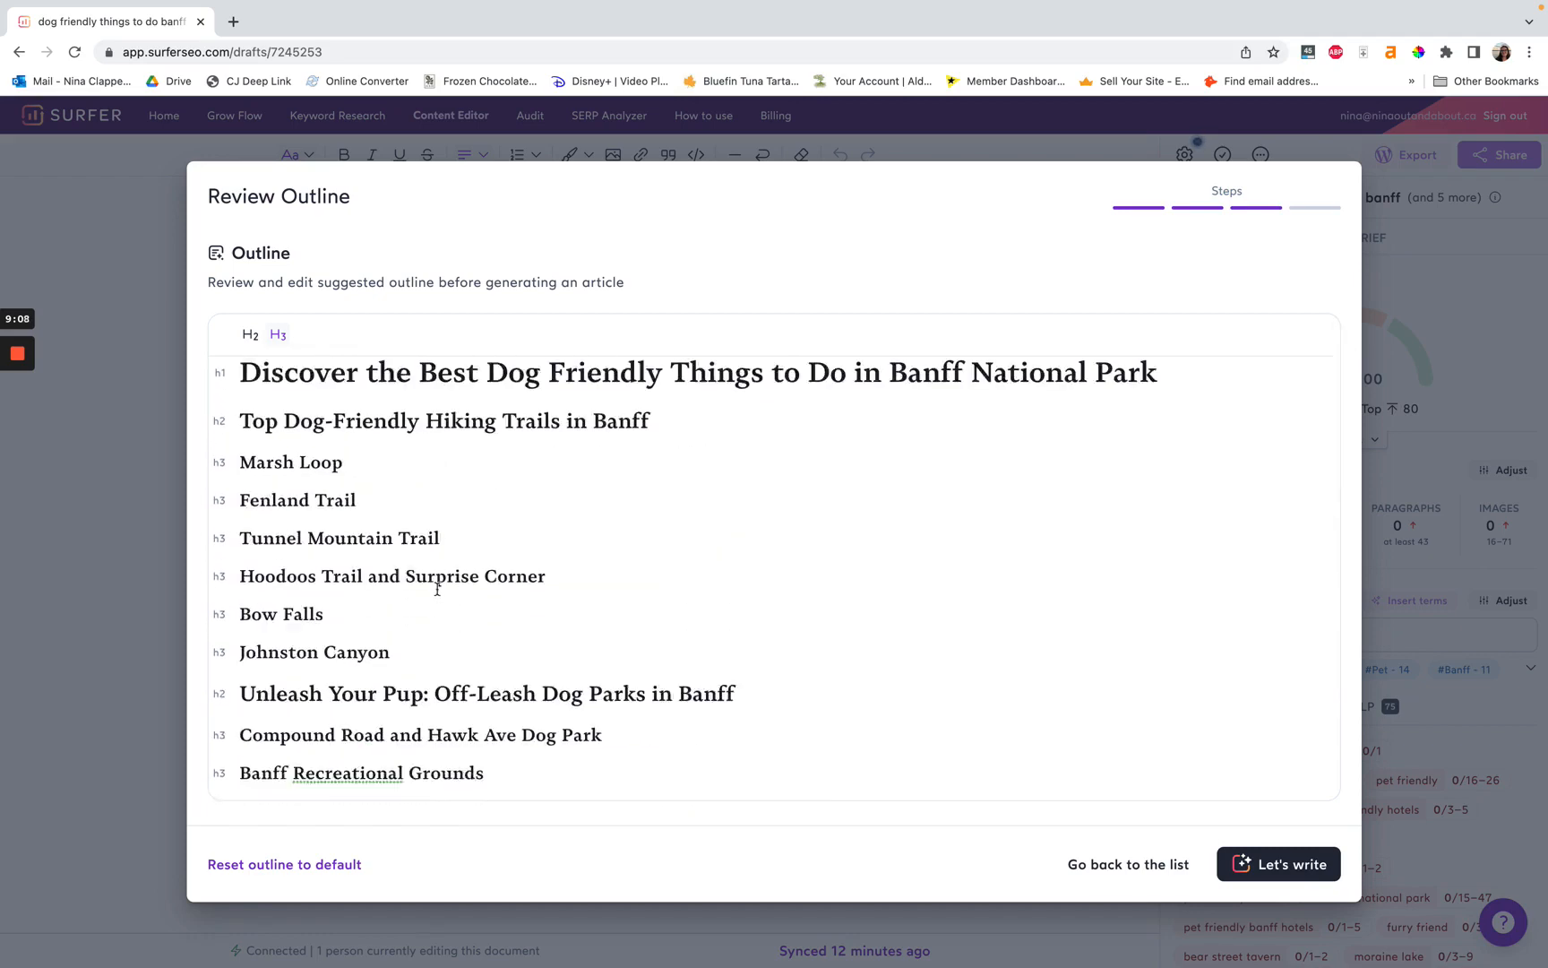
scroll(437, 589, up, 15)
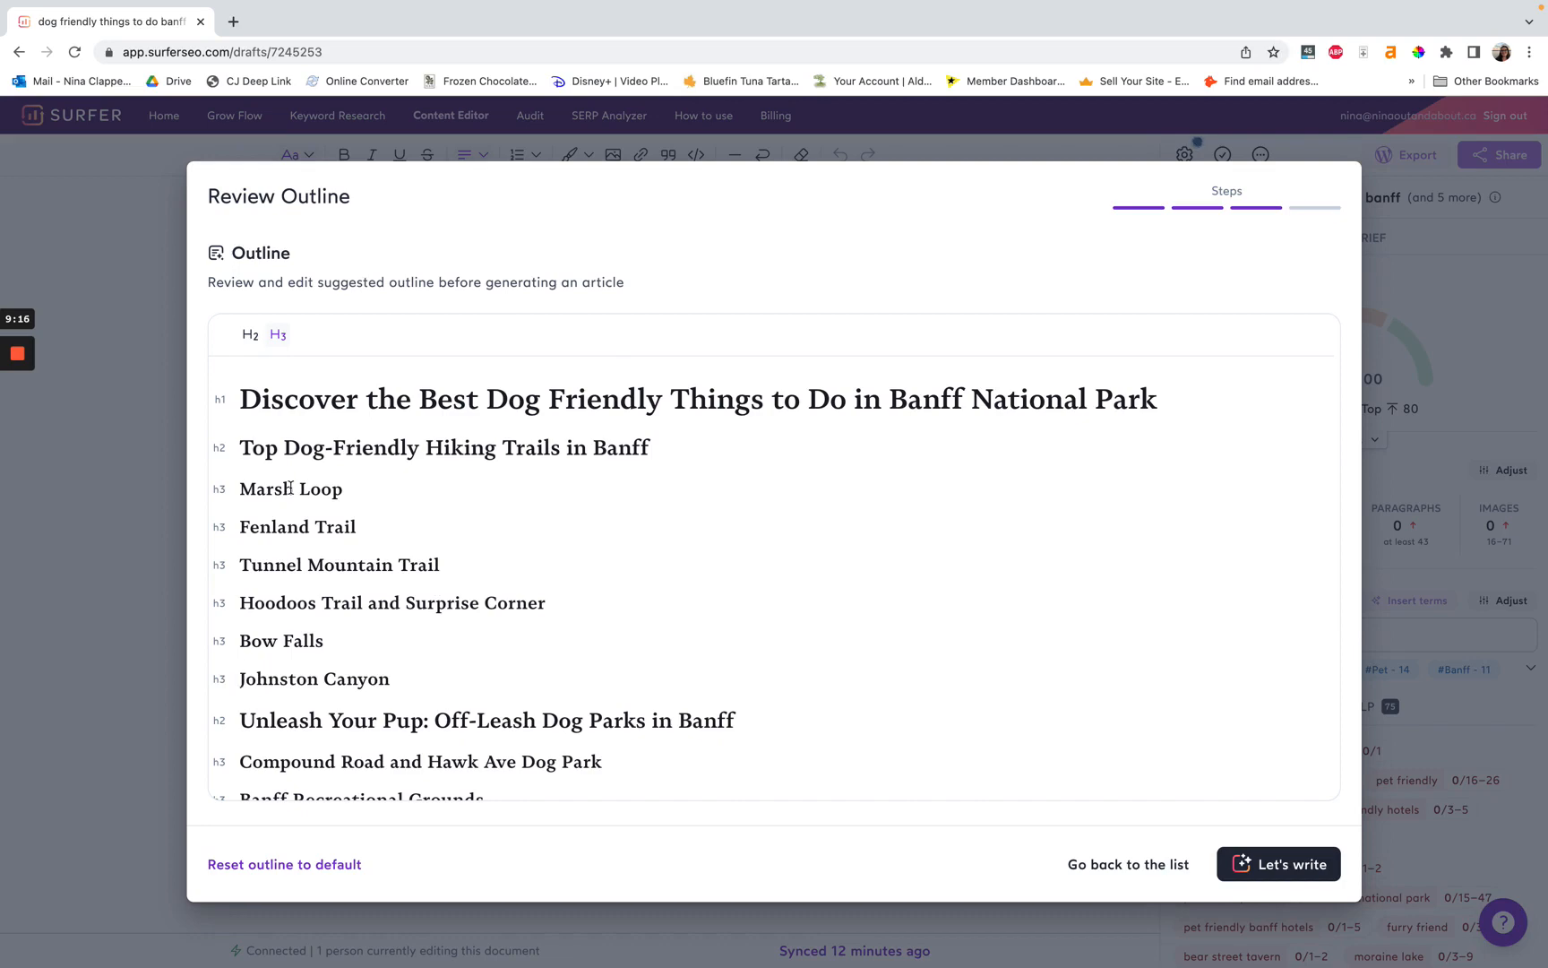
scroll(382, 544, down, 15)
scroll(382, 544, up, 15)
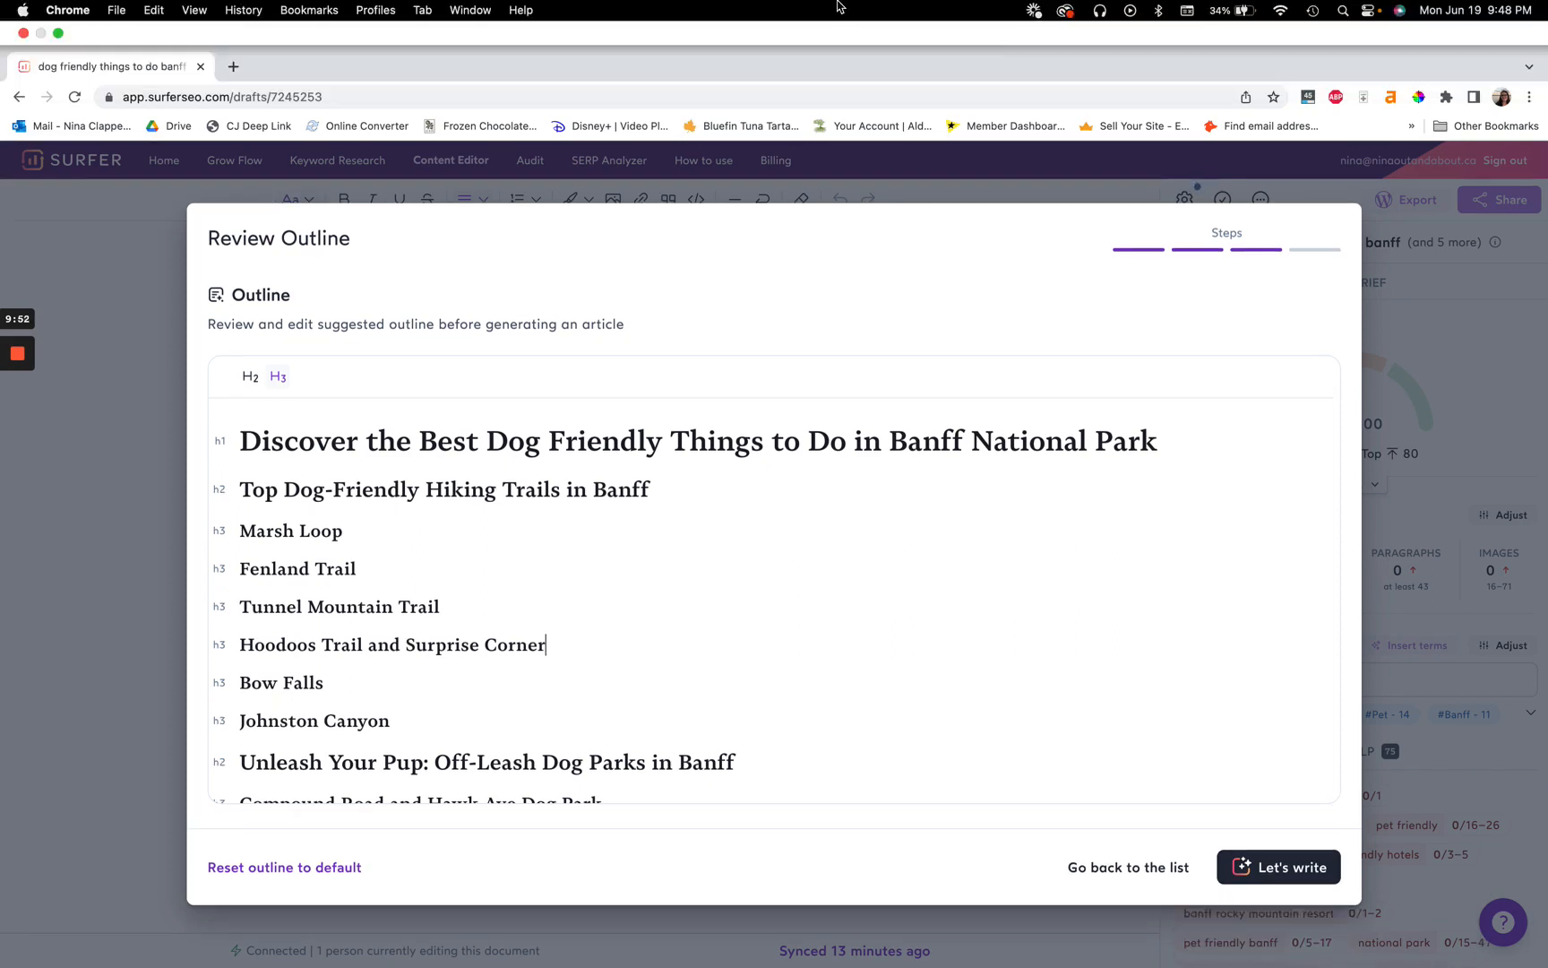
Step: Approve the edited outline and have Surfer generate the article
click(1235, 870)
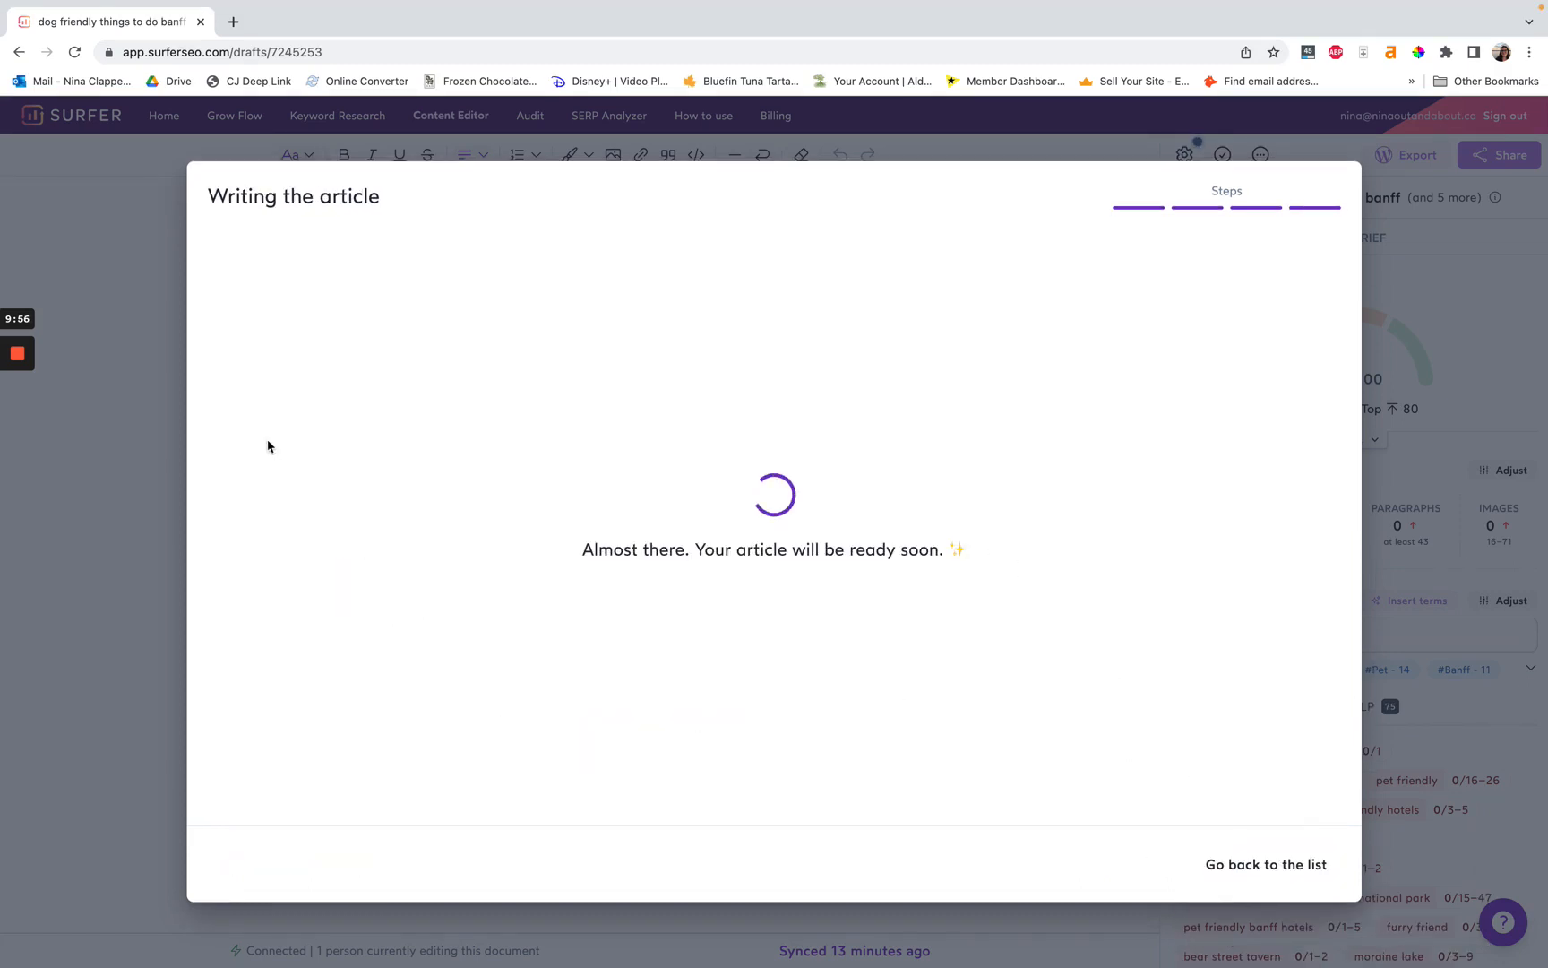
mouse_move(17, 417)
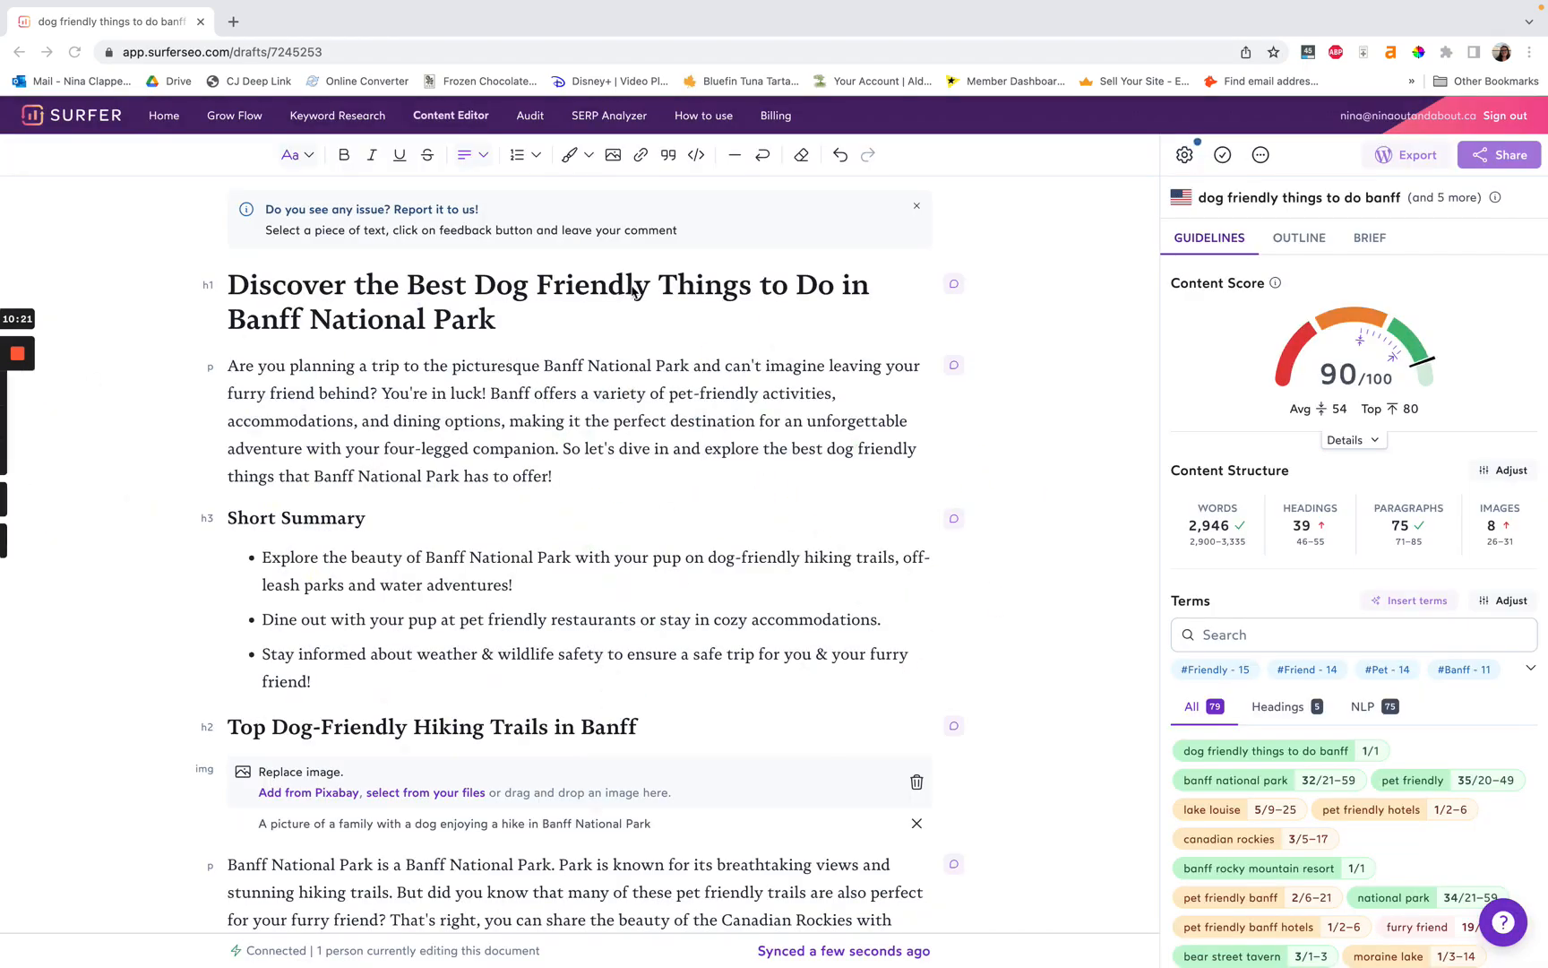
Step: Examine the generated article's content score and how often each suggested term is used against its recommended range
mouse_move(740, 7)
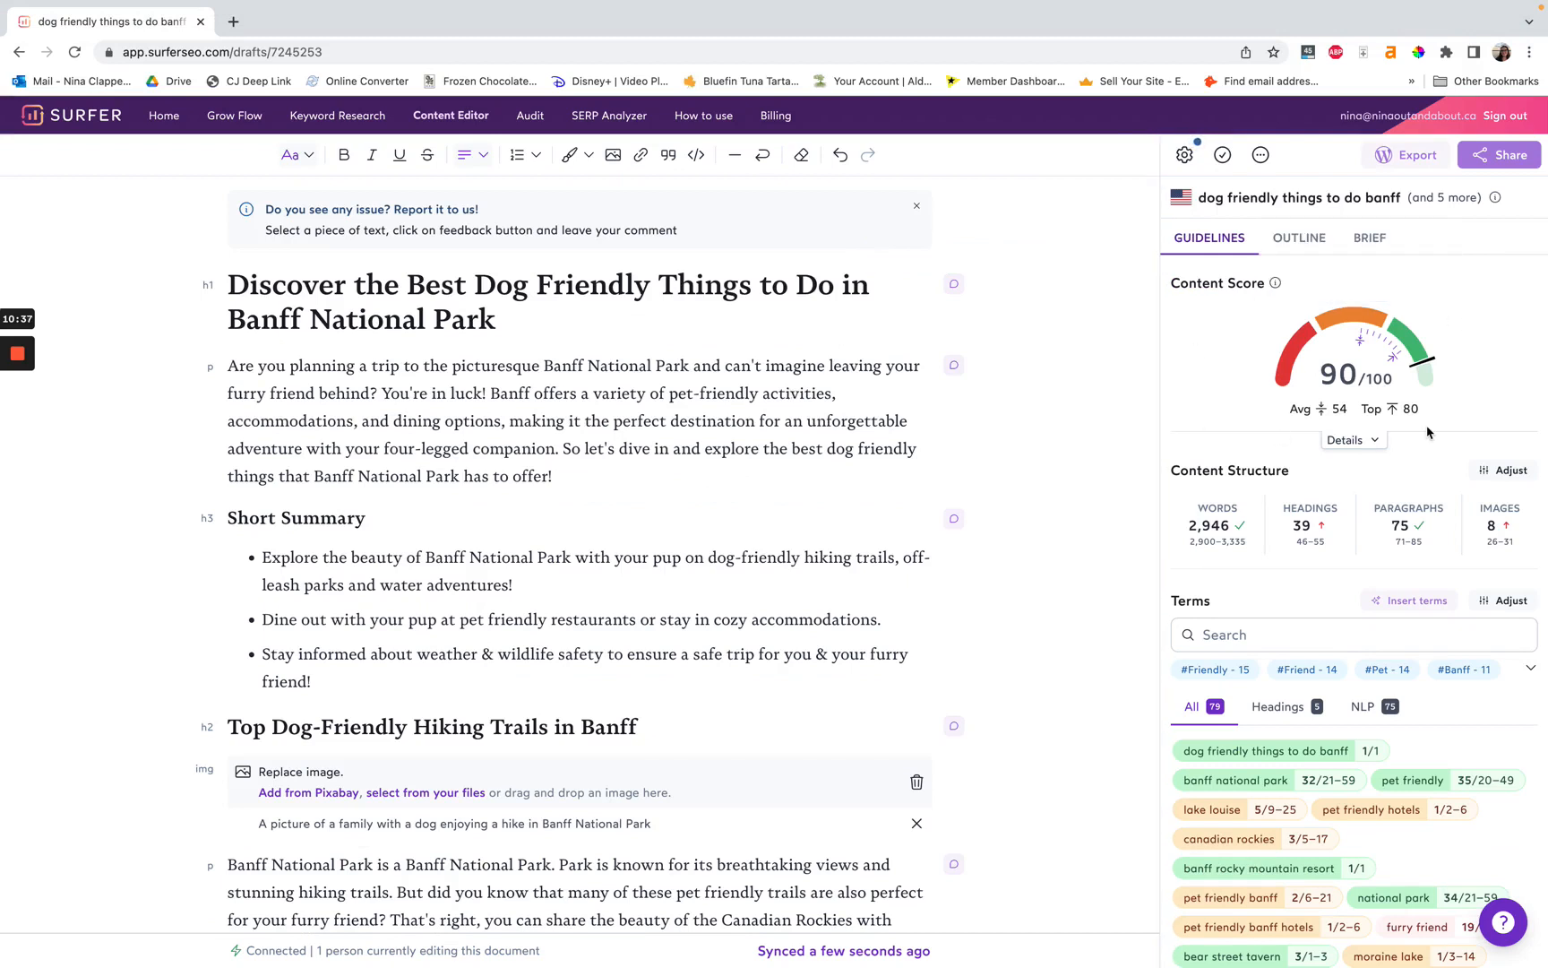
scroll(1443, 416, down, 5)
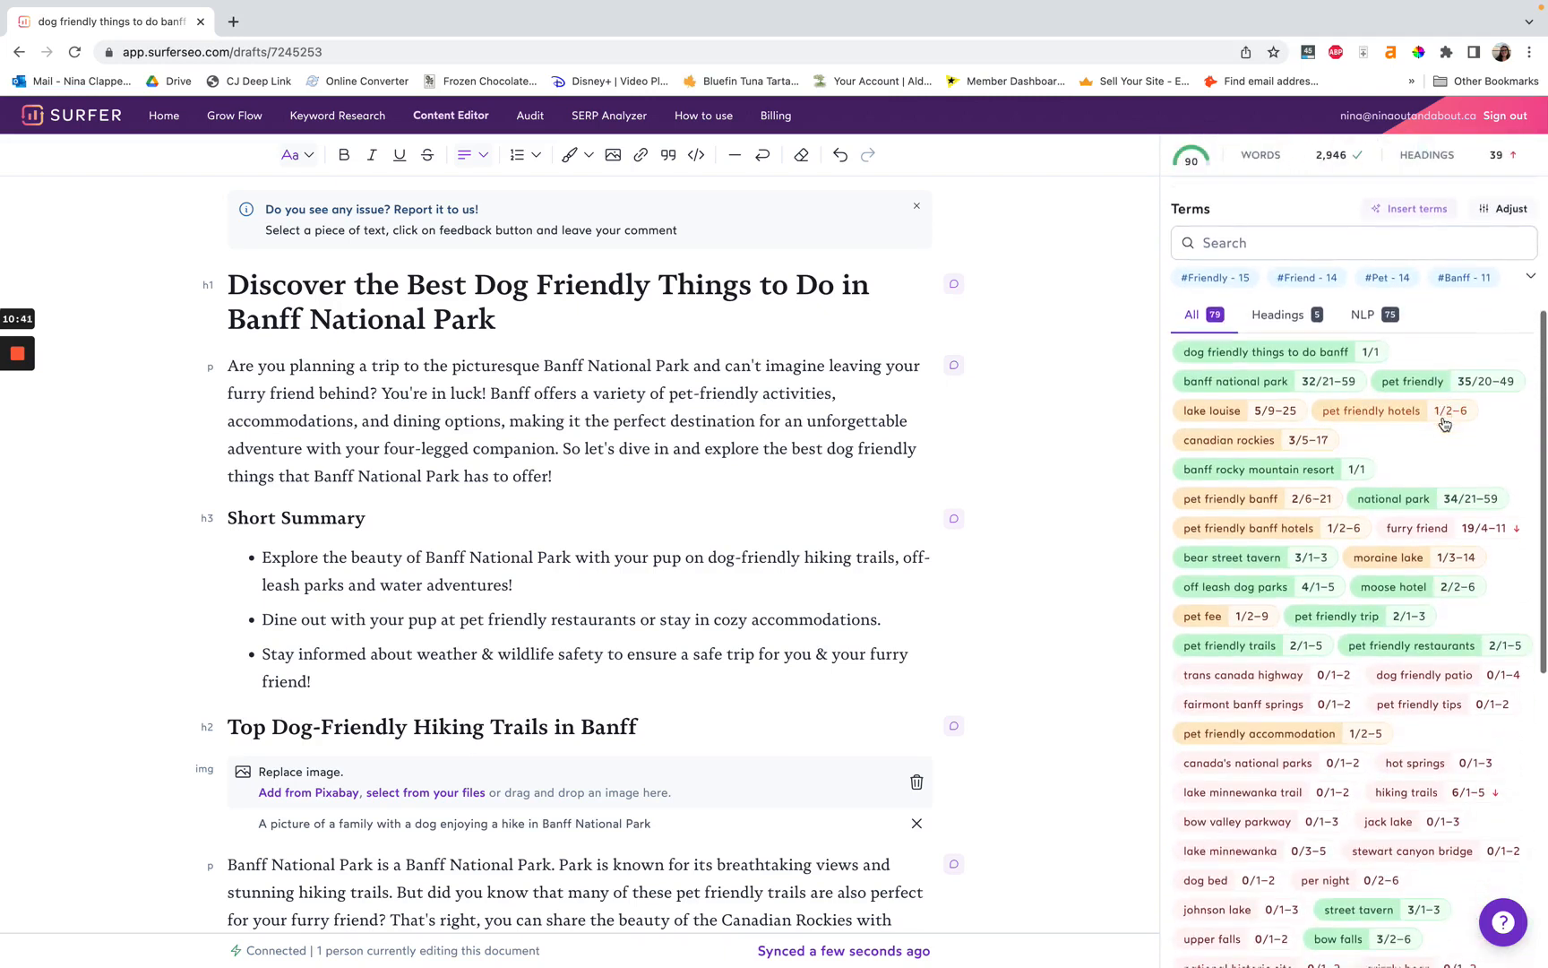
scroll(1353, 429, up, 2)
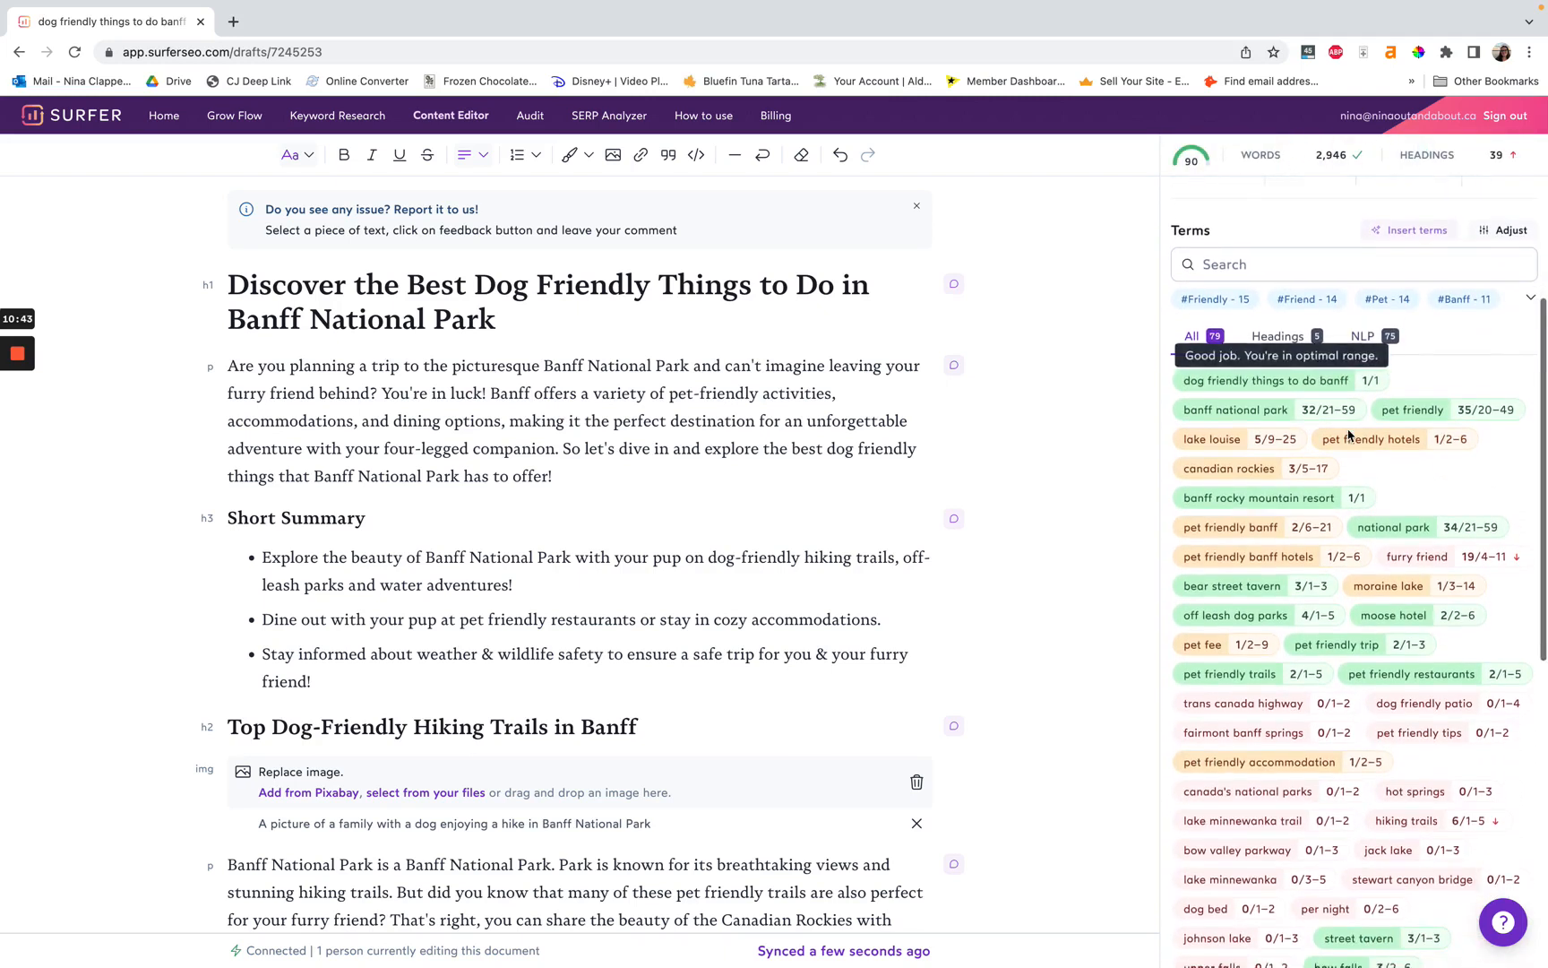
scroll(1344, 435, down, 1)
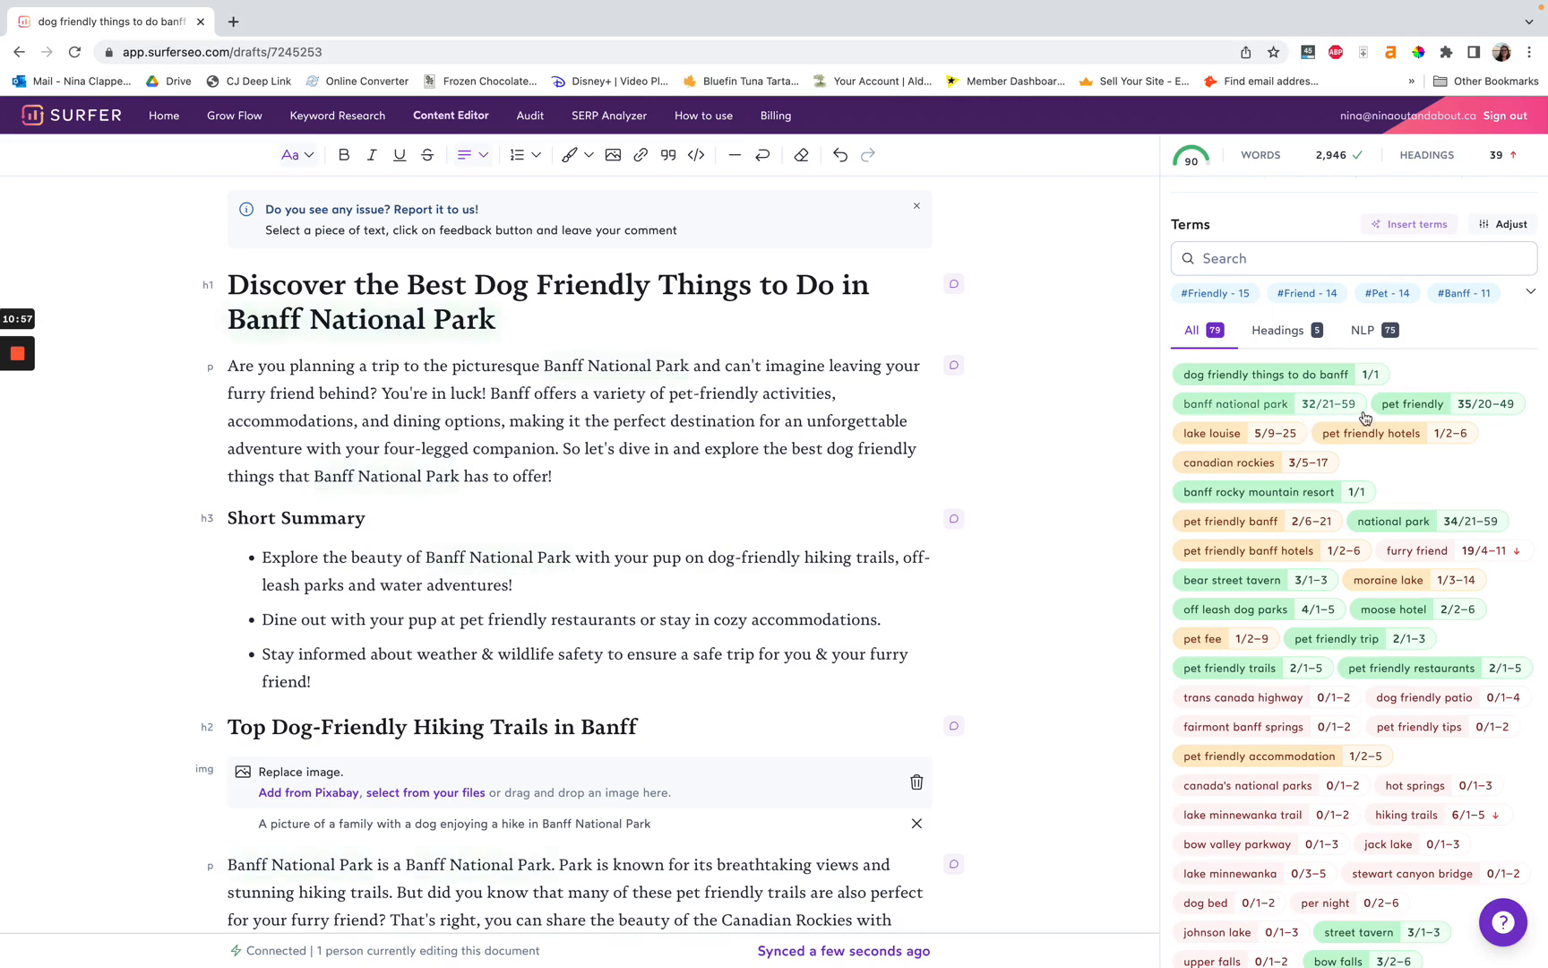
scroll(1508, 441, down, 2)
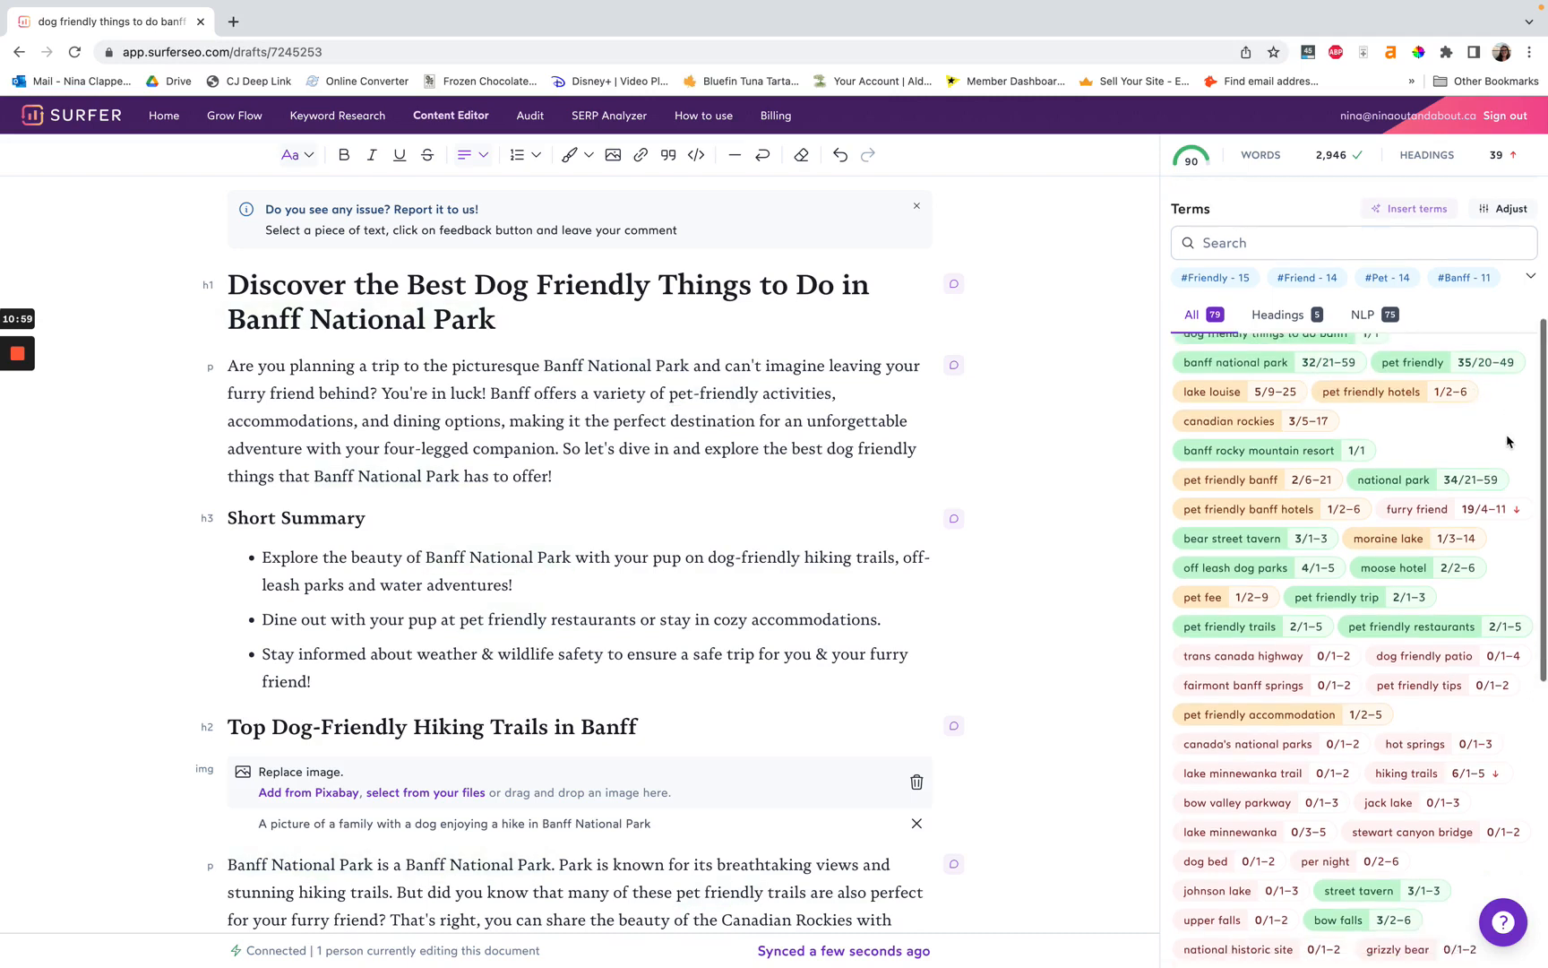
Step: Examine the rest of the suggested terms, down to "picnic areas", comparing each term's usage with its recommended range
scroll(1508, 441, down, 1)
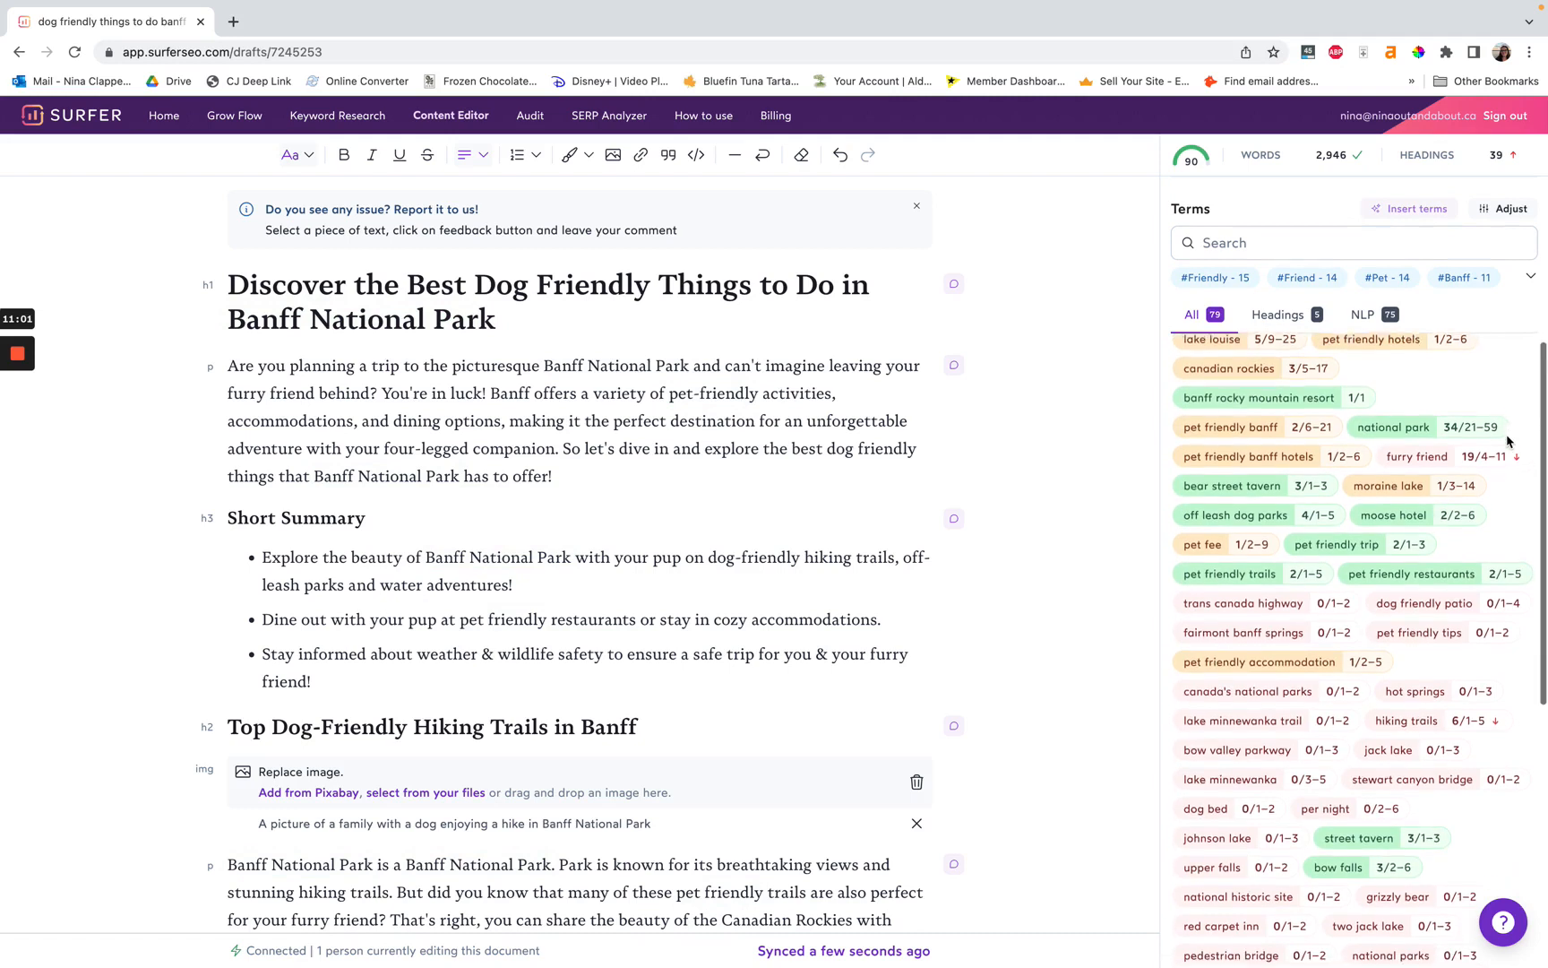
scroll(1508, 441, down, 1)
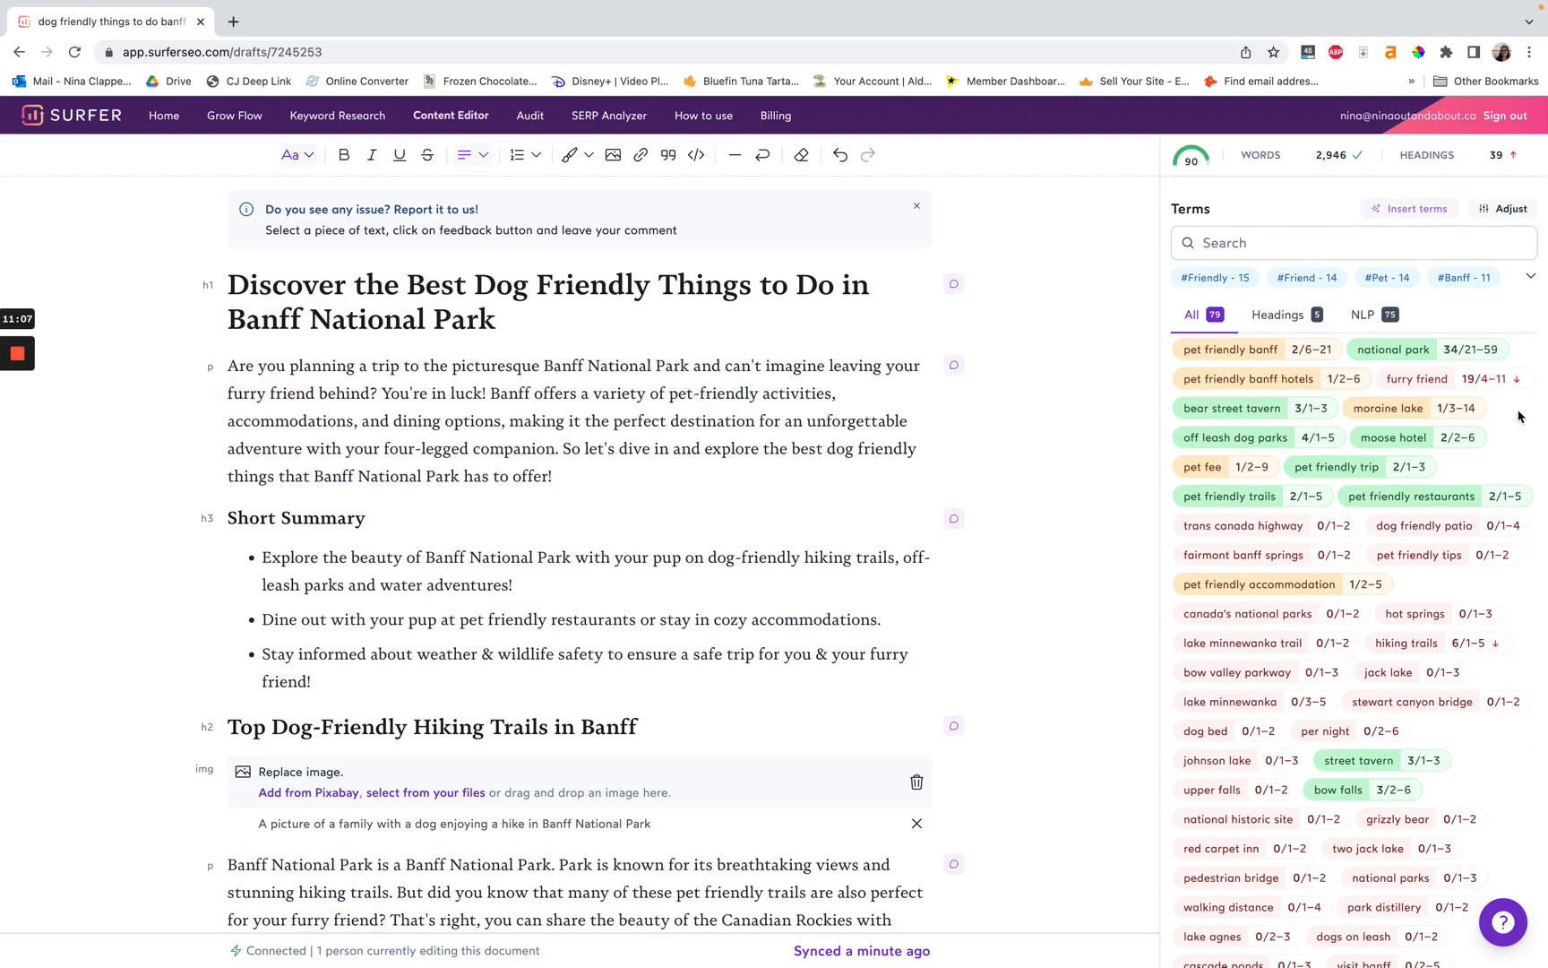
scroll(1519, 415, down, 1)
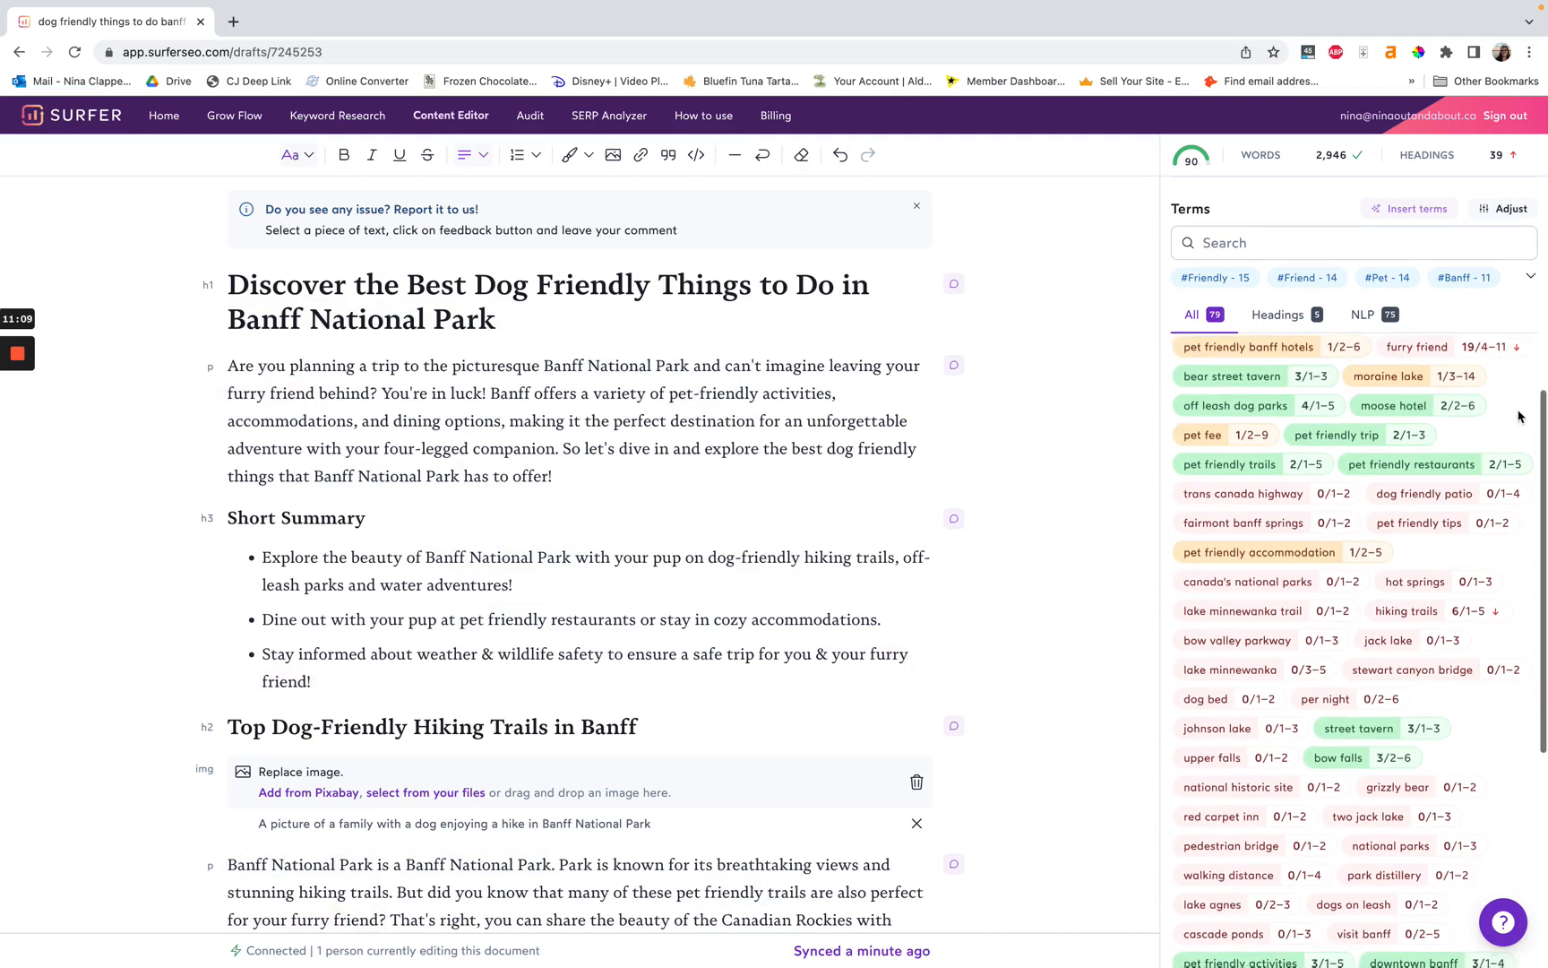
scroll(1518, 416, down, 1)
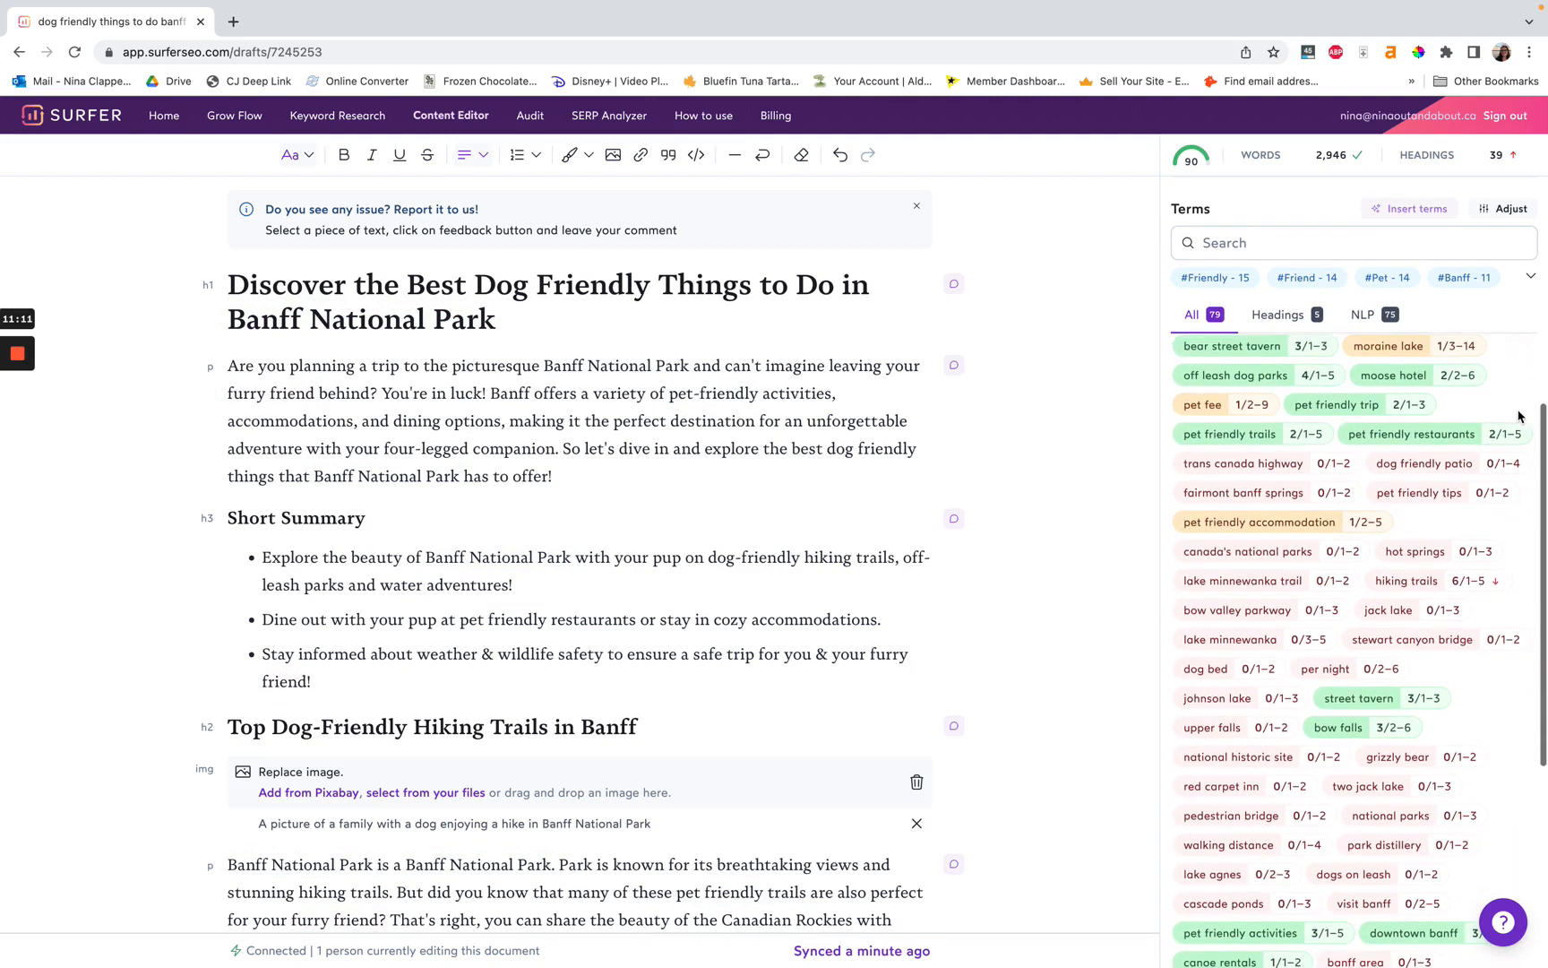
scroll(1518, 416, down, 2)
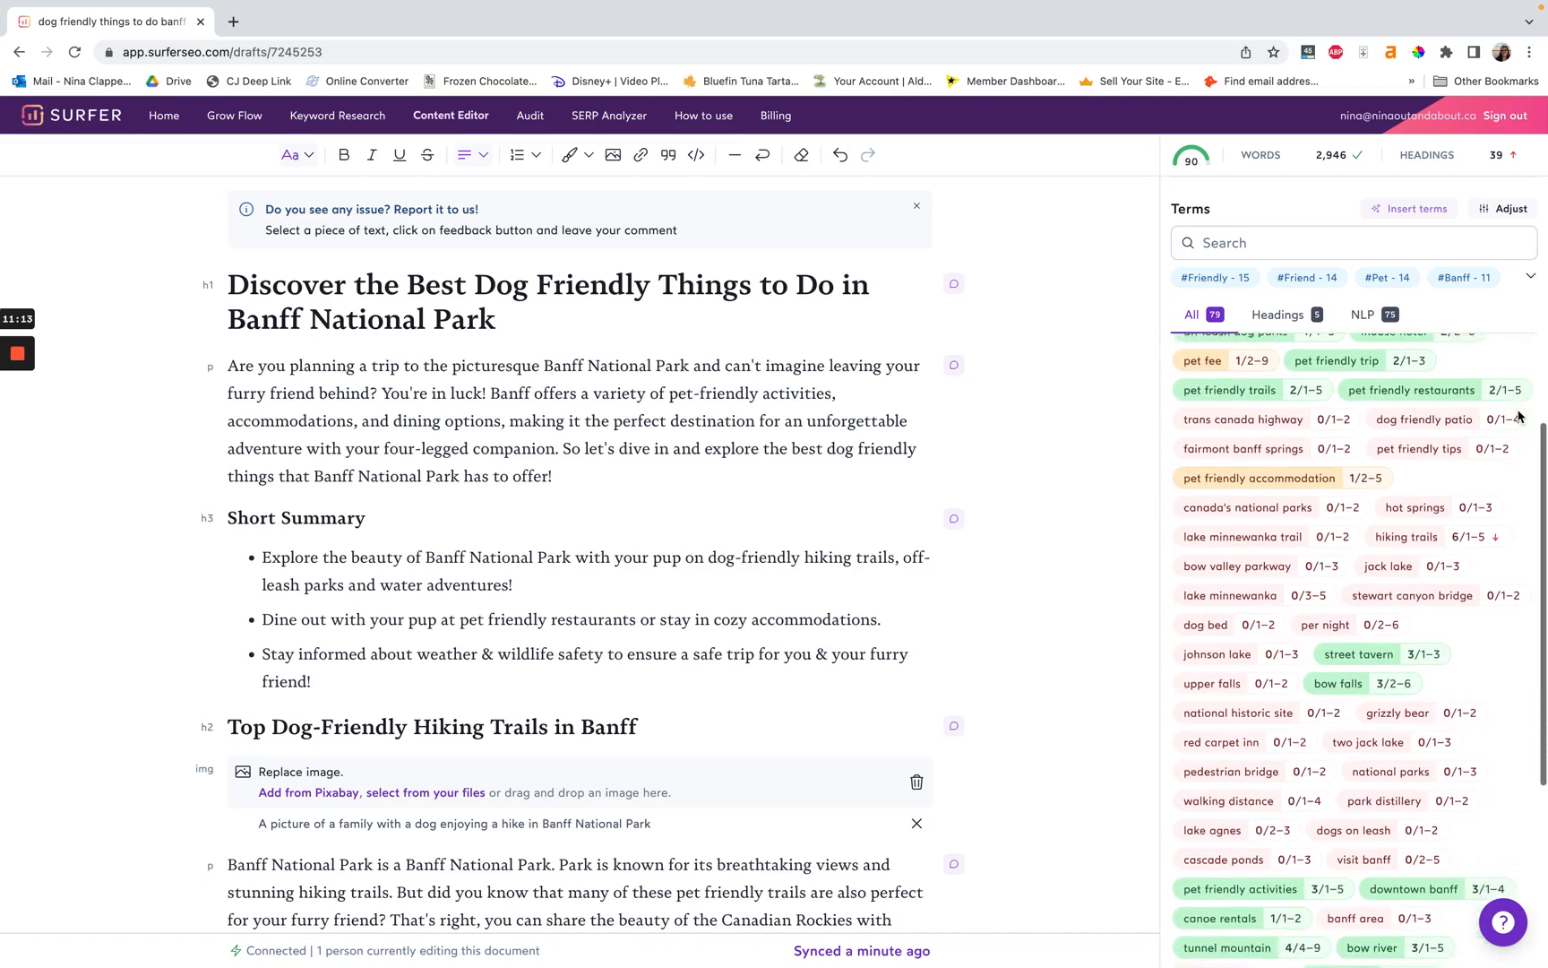
scroll(1519, 416, down, 2)
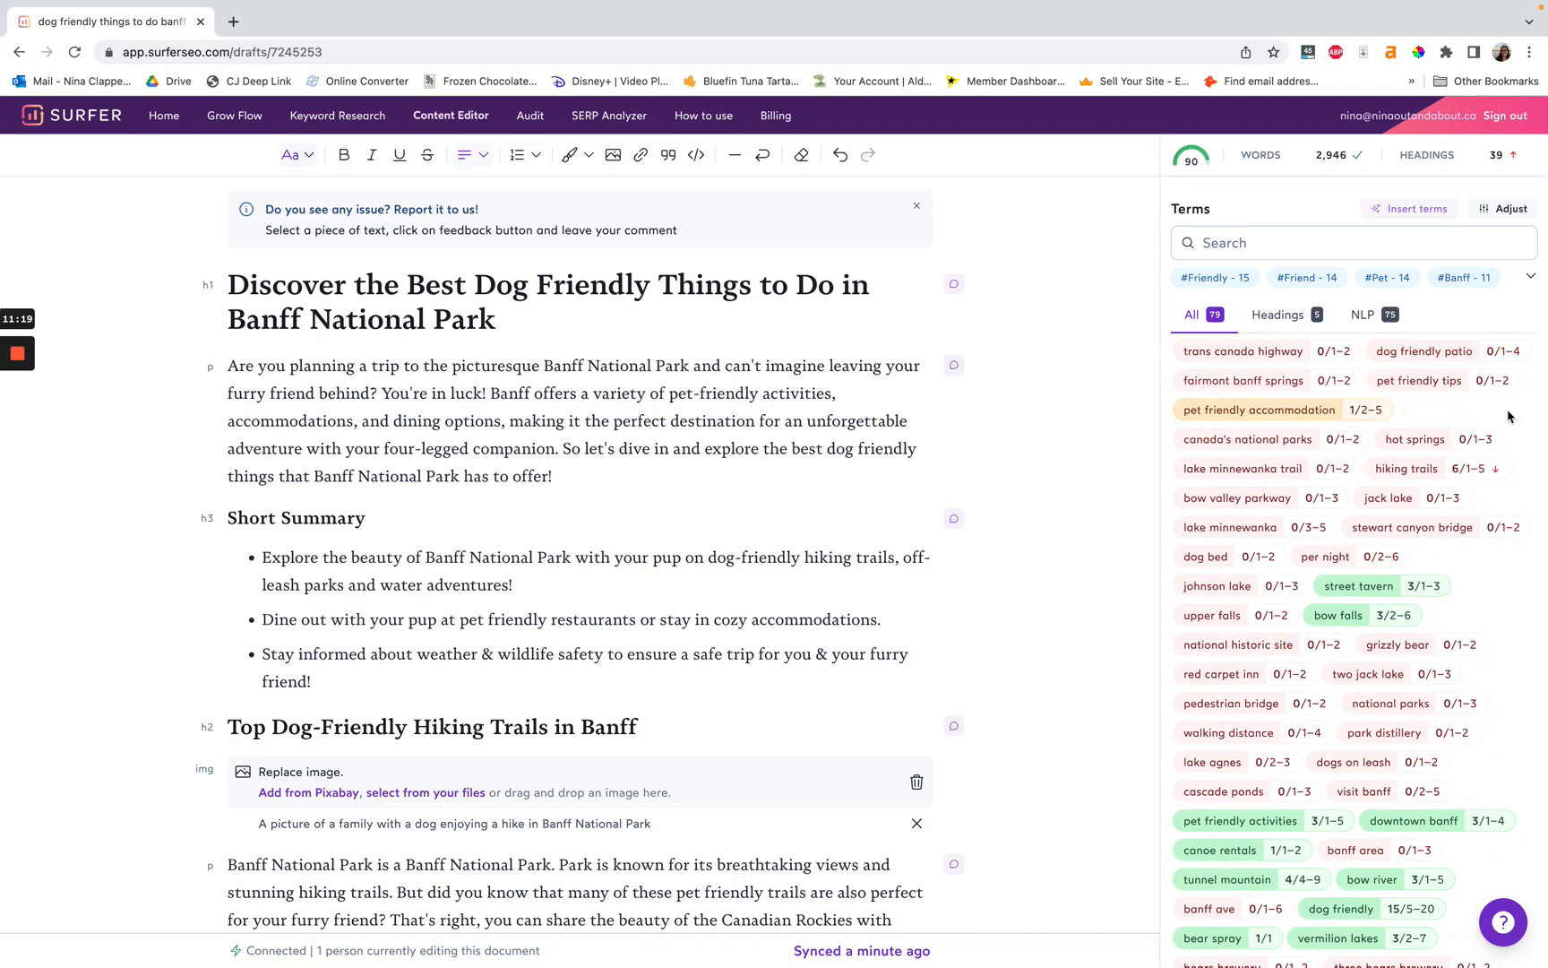
scroll(1508, 416, down, 3)
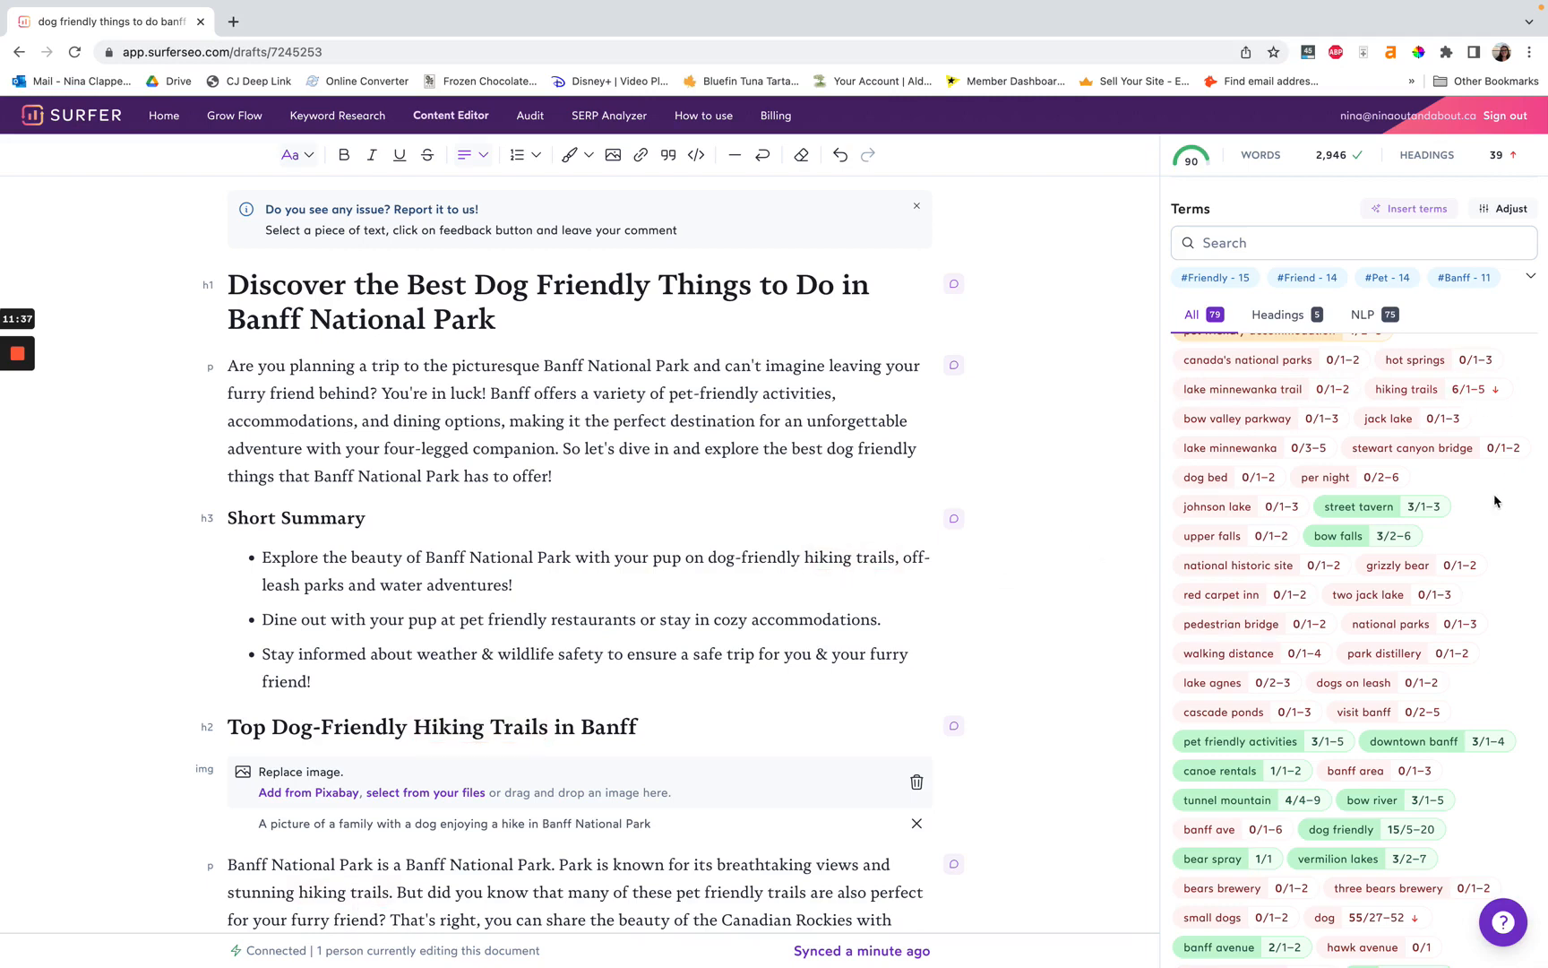
scroll(1495, 501, down, 2)
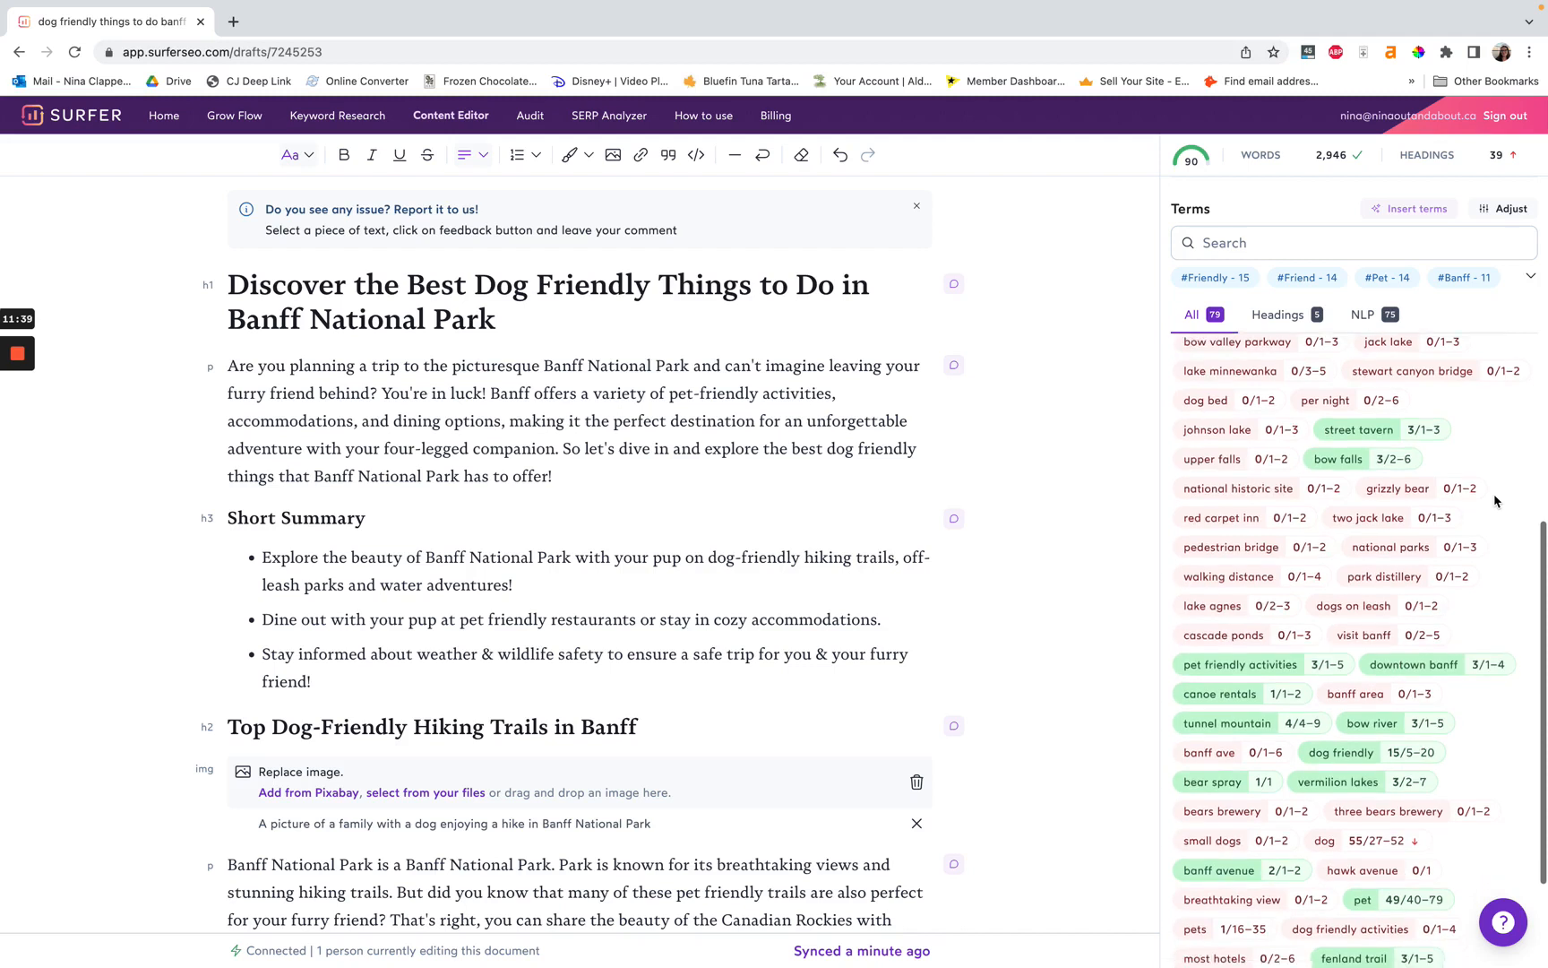
scroll(1495, 500, down, 2)
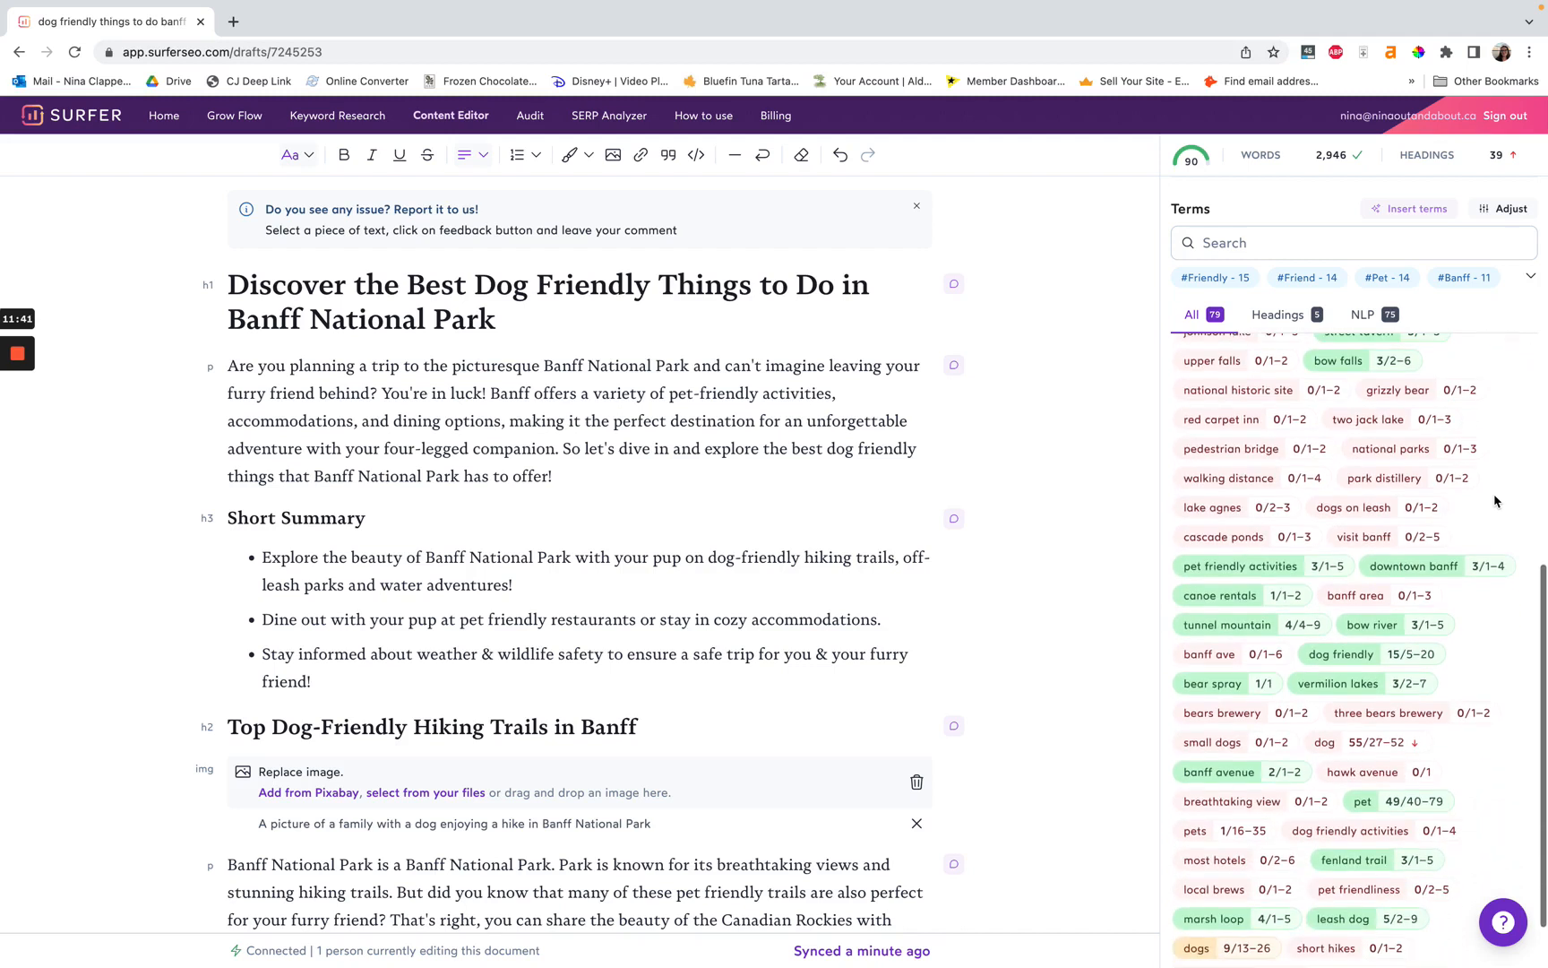
mouse_move(1215, 541)
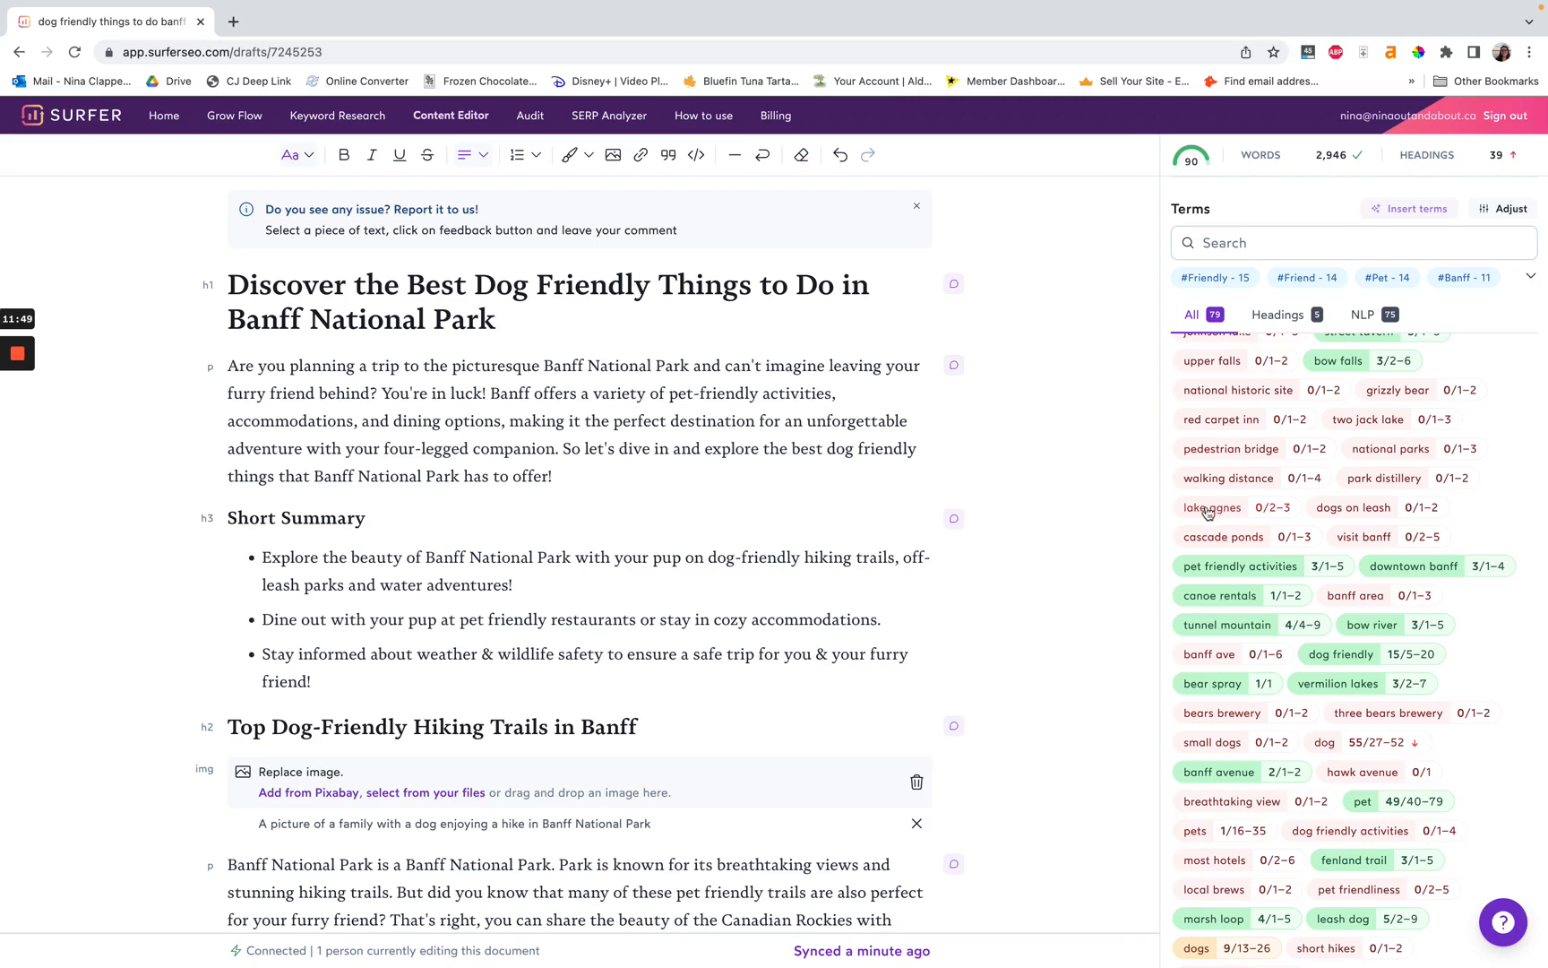
scroll(1142, 536, down, 2)
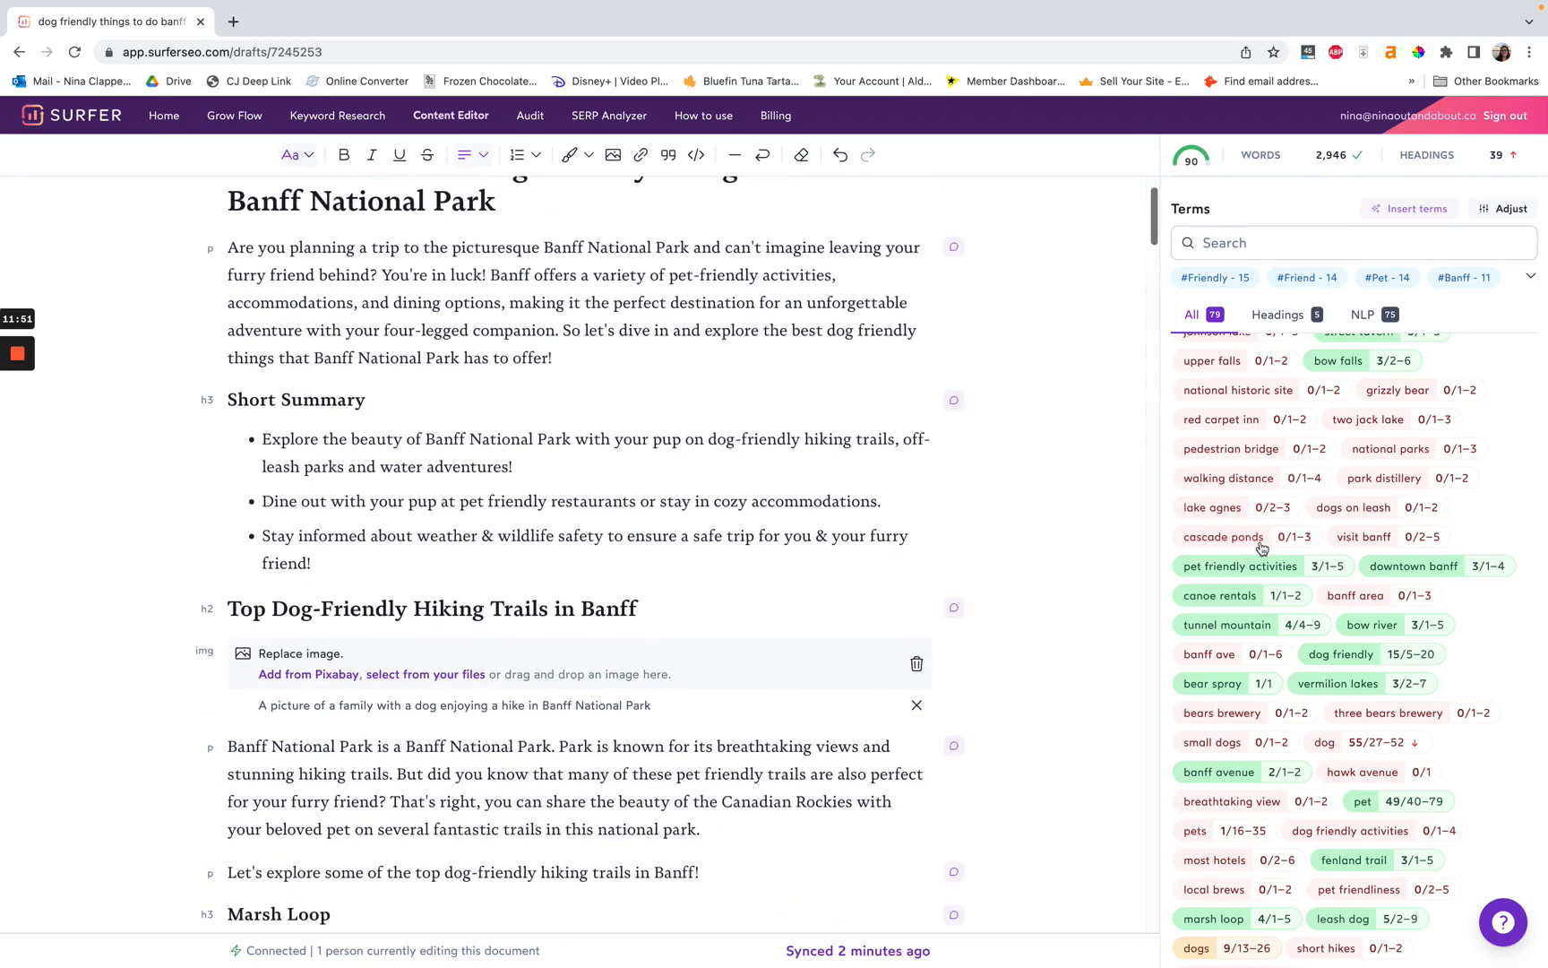
scroll(1259, 548, down, 2)
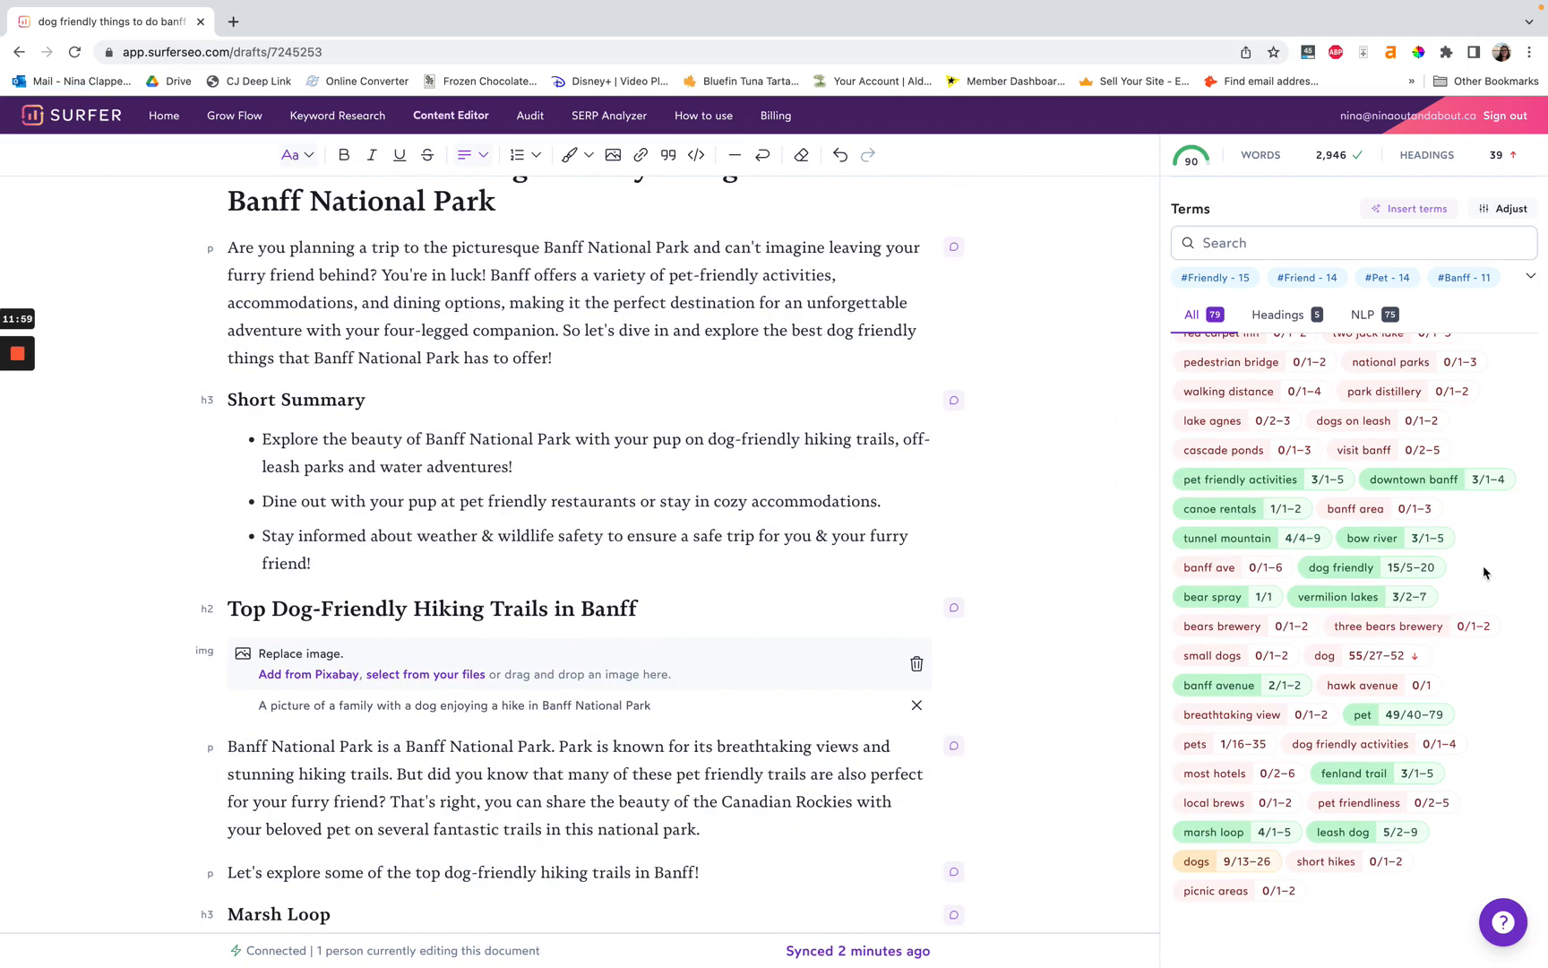
scroll(1484, 571, up, 2)
scroll(1484, 571, up, 4)
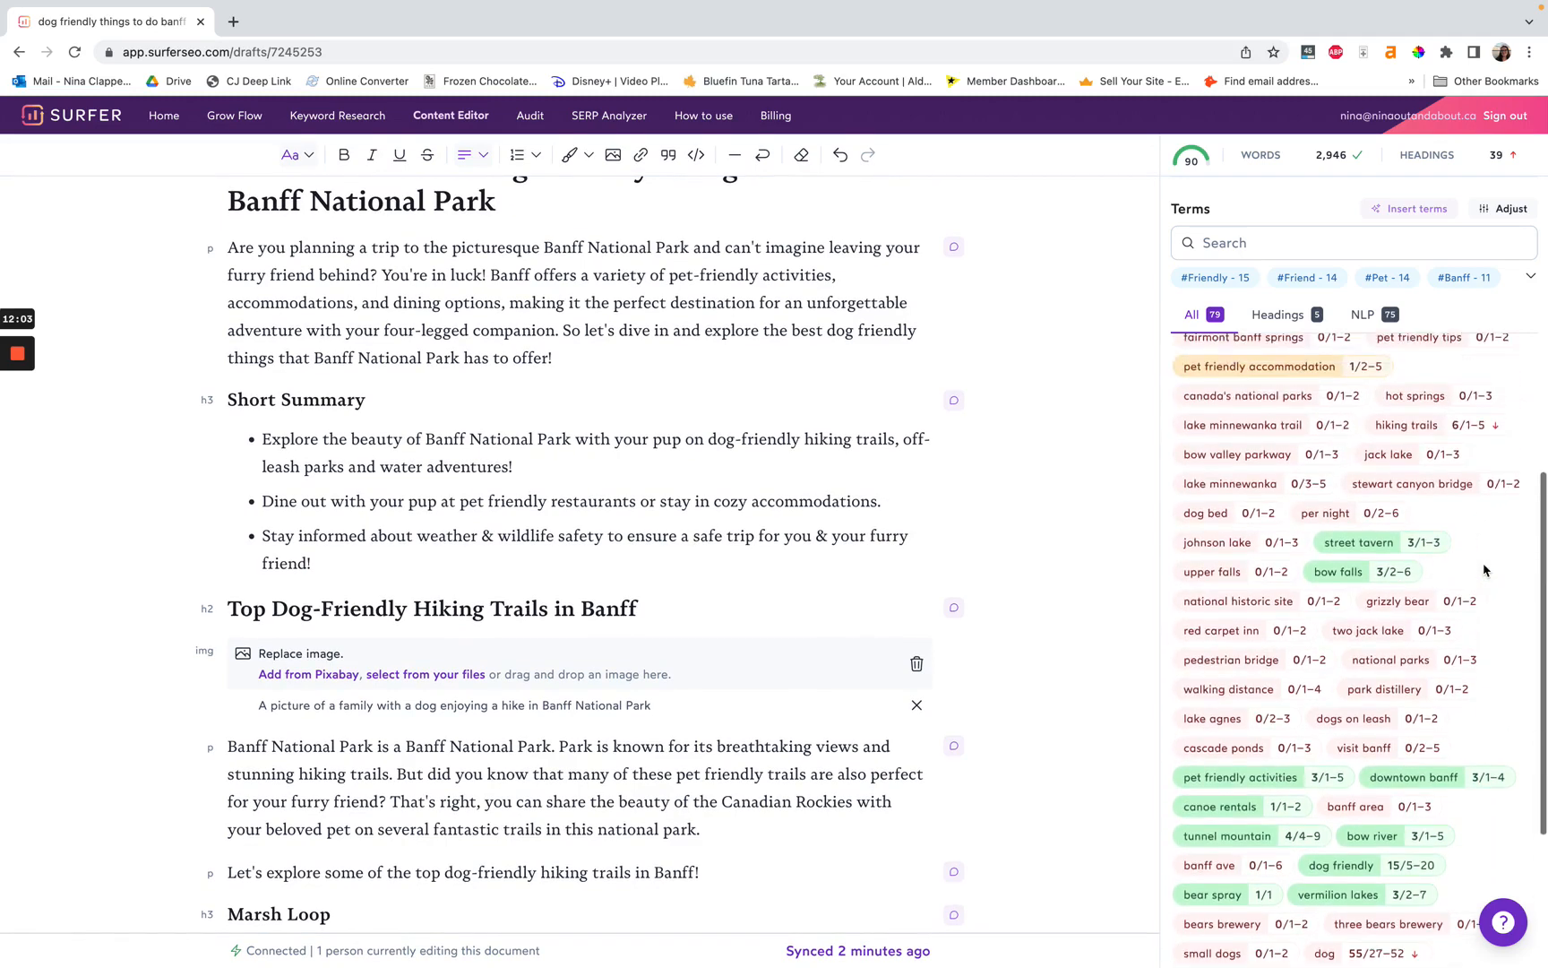
scroll(1484, 571, up, 8)
scroll(1484, 571, down, 3)
scroll(1483, 571, up, 3)
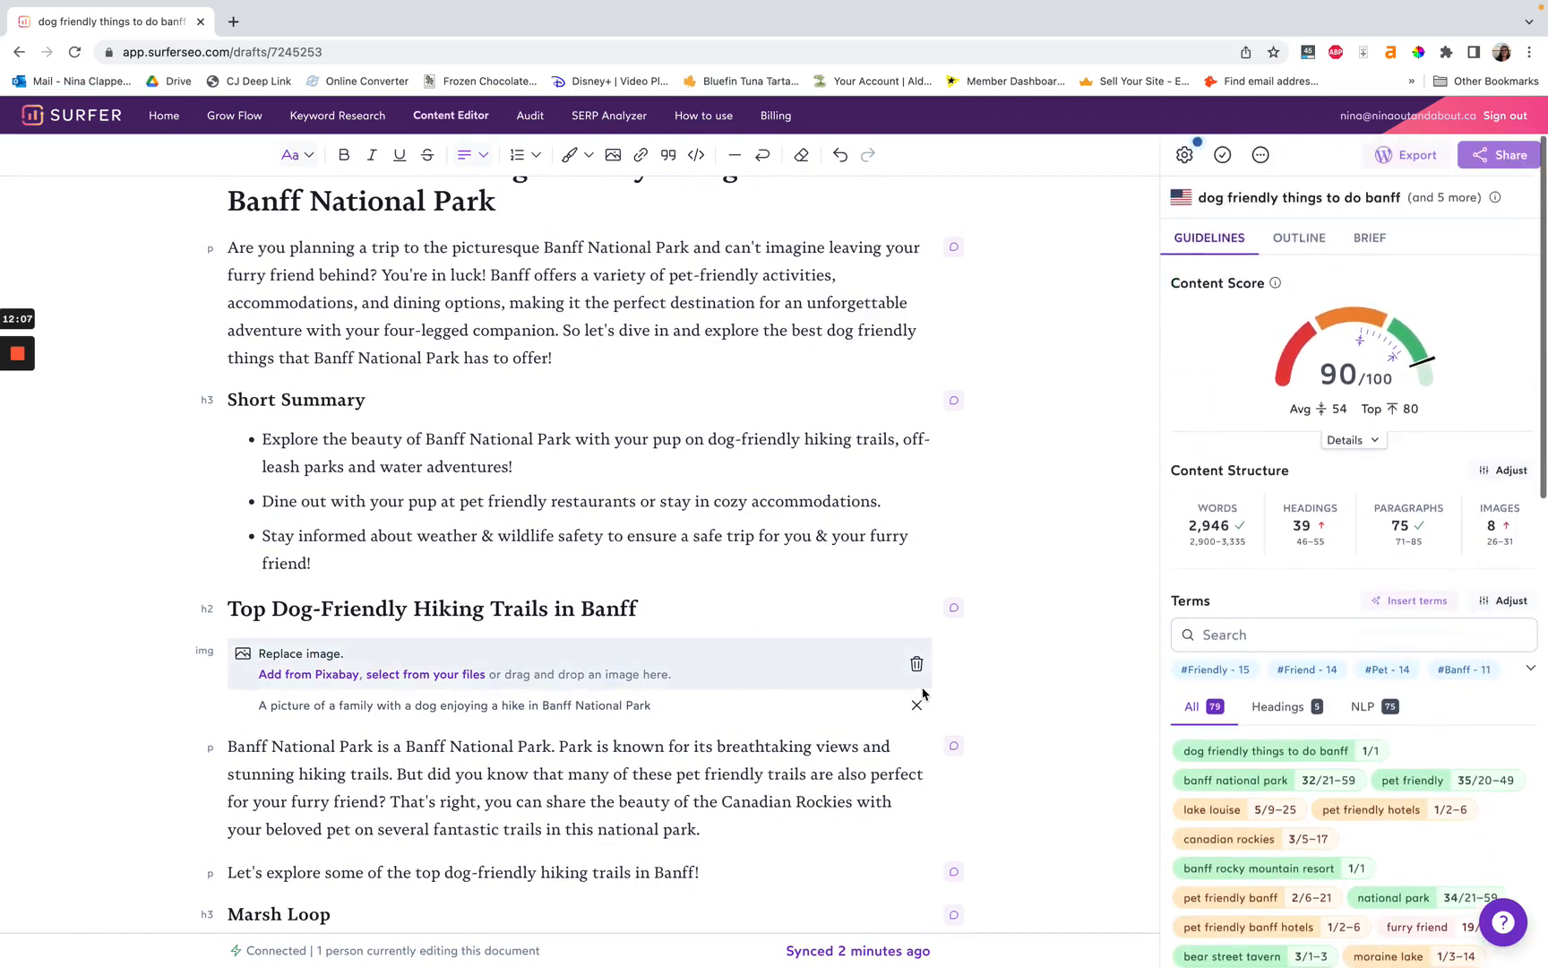
Step: Check the article's content structure guidelines for words, headings and paragraphs
scroll(923, 692, up, 2)
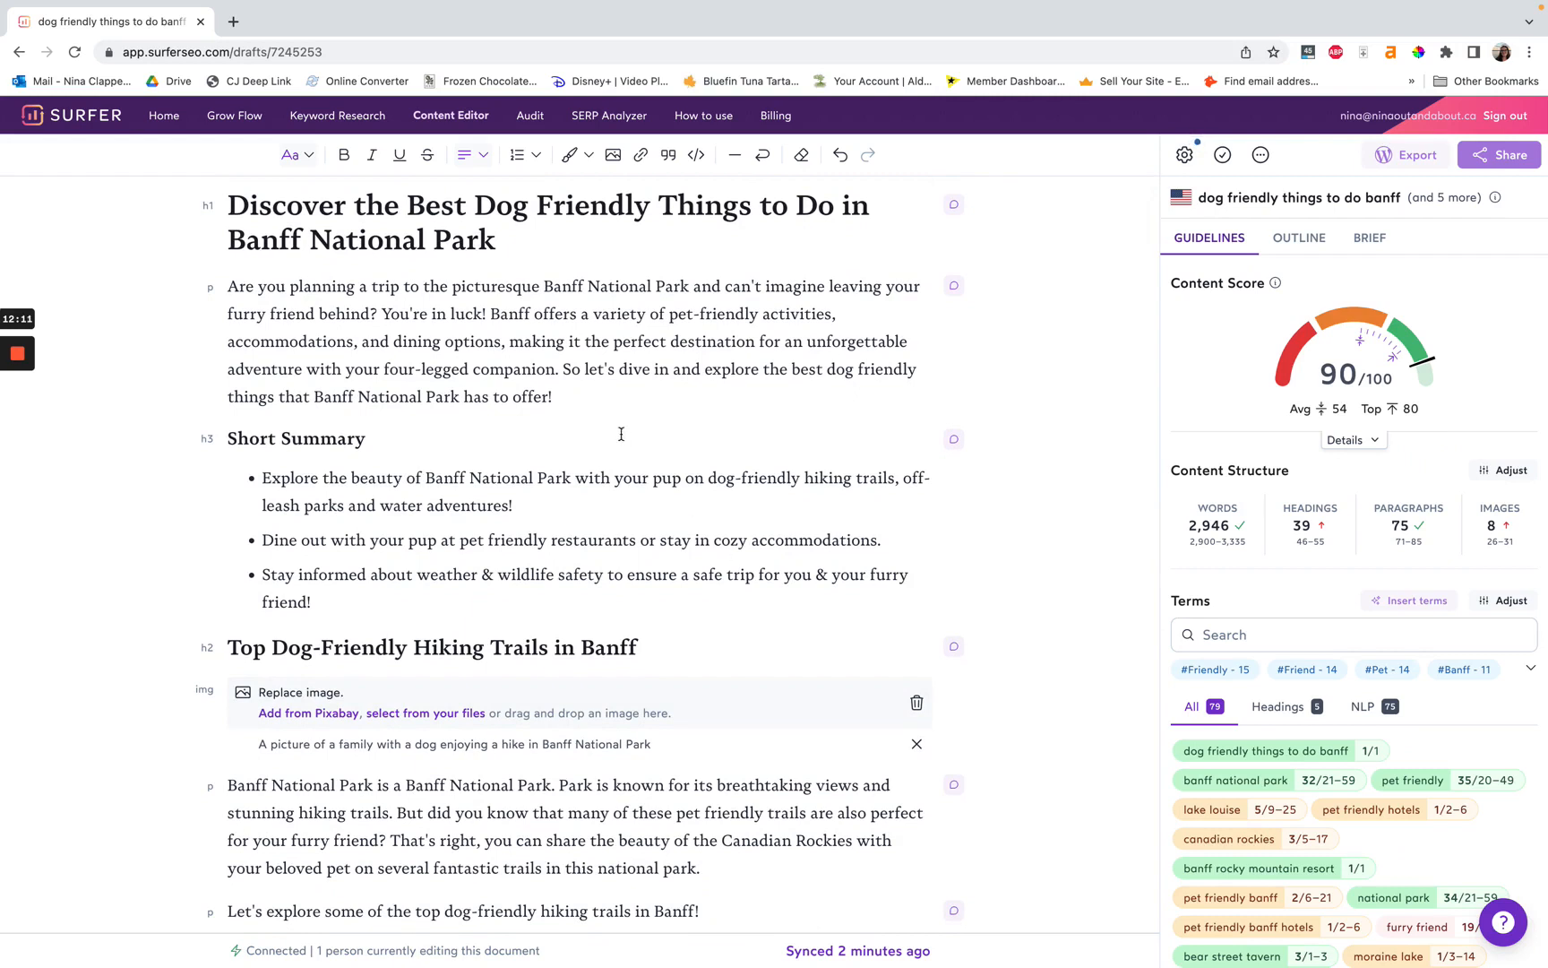
mouse_move(1192, 508)
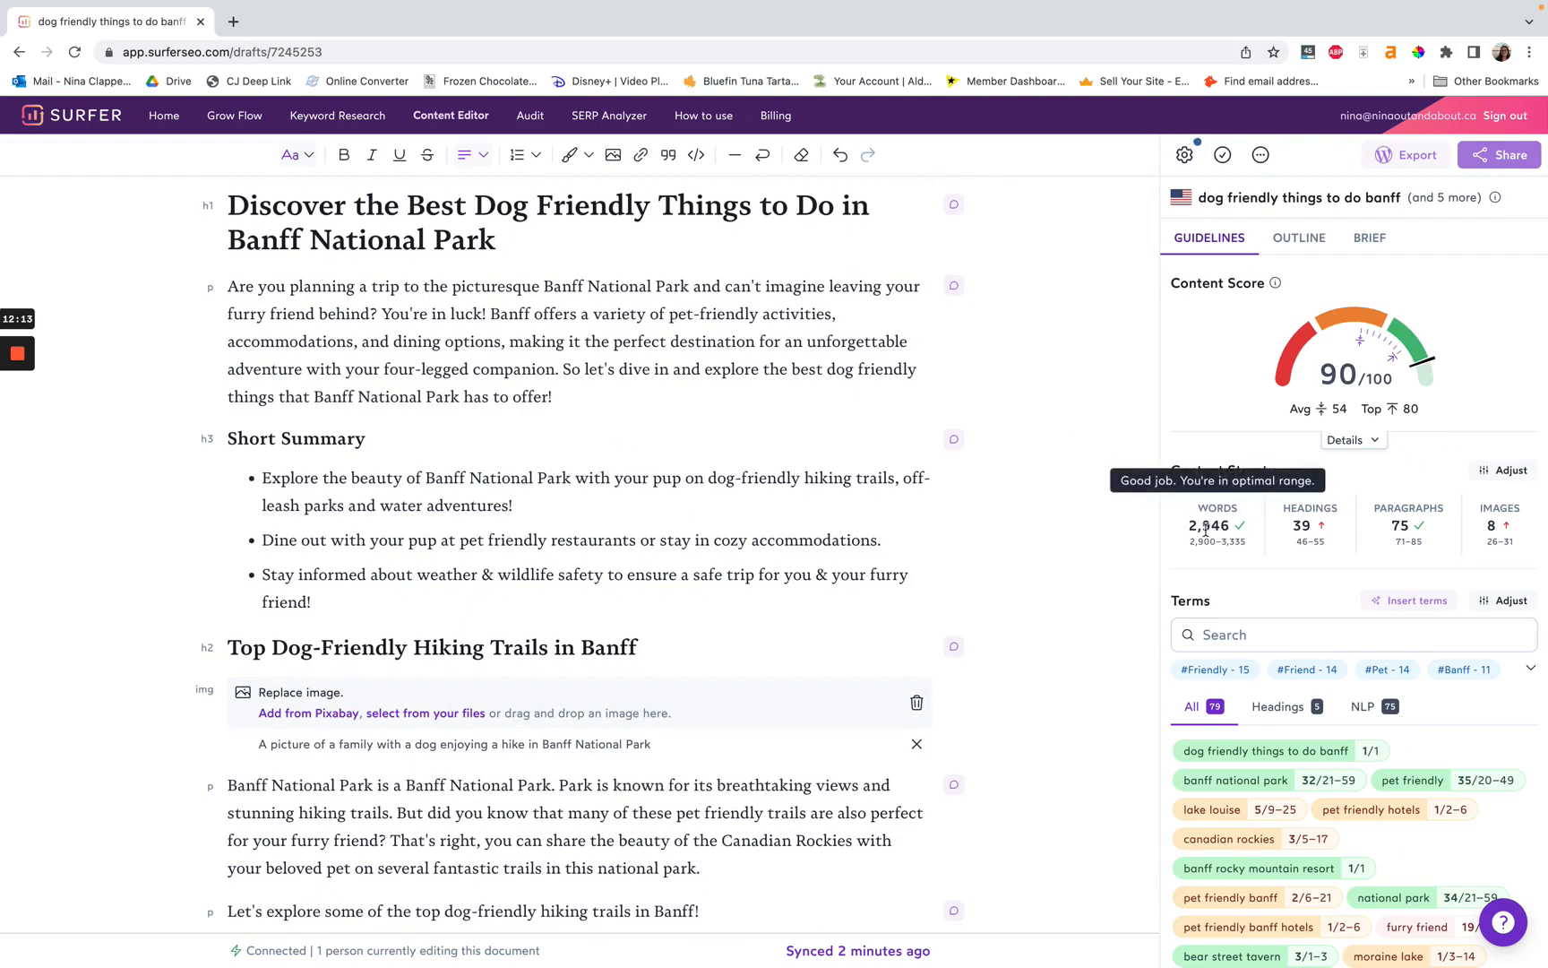
mouse_move(1190, 527)
mouse_down()
mouse_move(1229, 529)
mouse_move(1213, 529)
mouse_up()
click(1213, 529)
double_click(1217, 527)
click(1223, 527)
mouse_move(1304, 520)
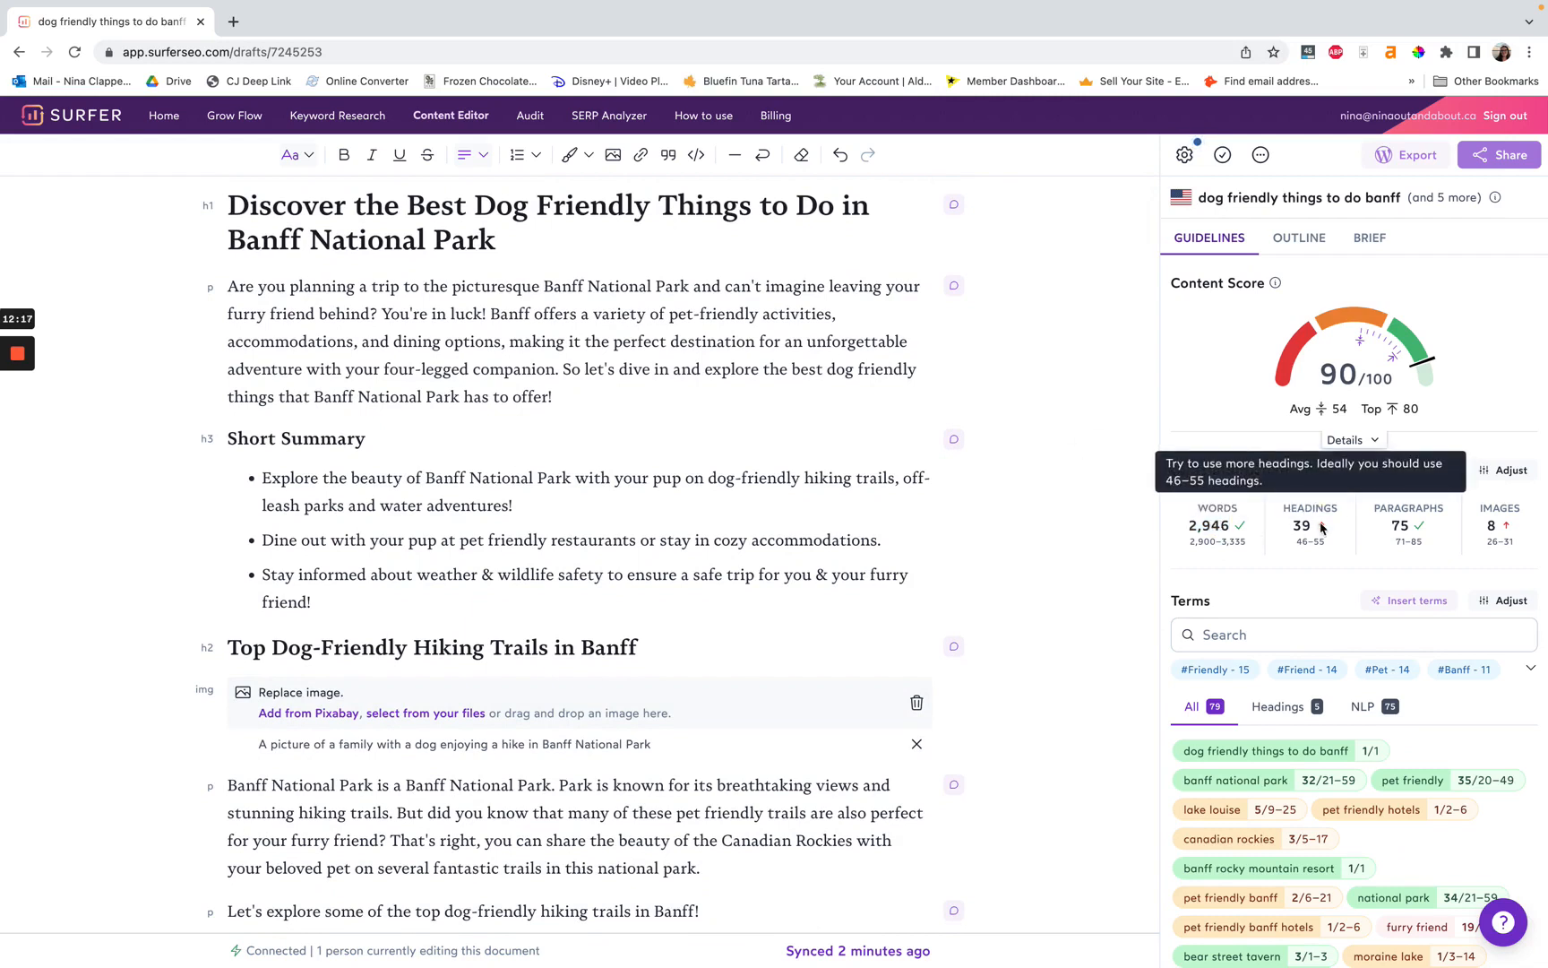
mouse_move(1424, 532)
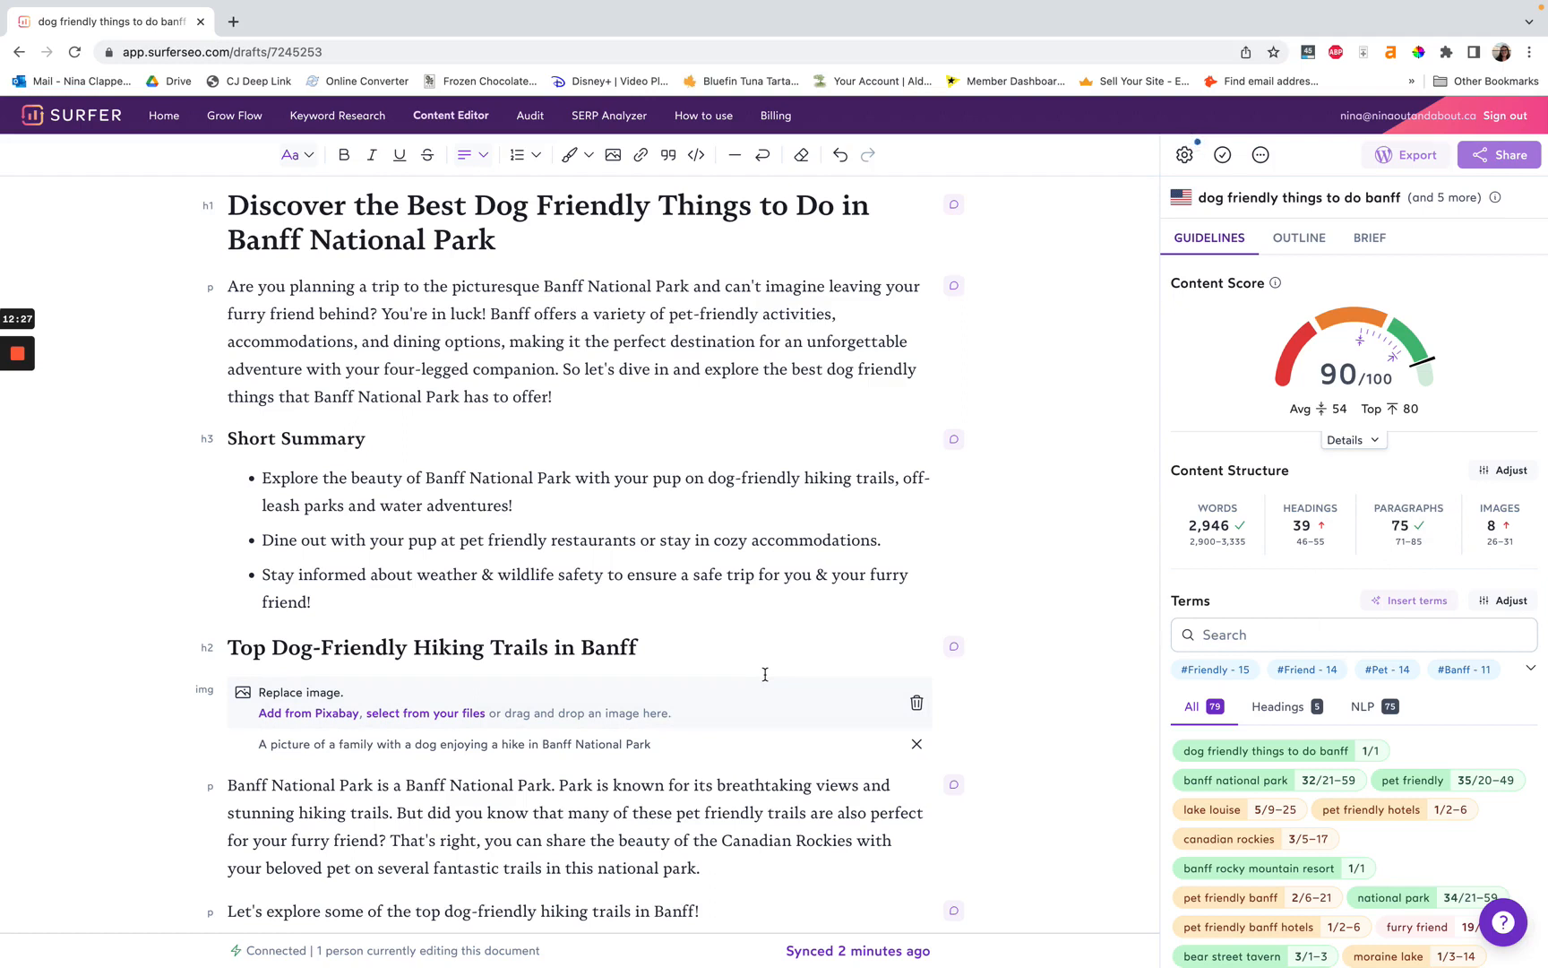
Step: Try italic formatting on the word "let's" in the article's introduction and remove it again
scroll(1453, 450, down, 1)
scroll(1455, 450, up, 1)
click(598, 368)
double_click(600, 362)
click(574, 405)
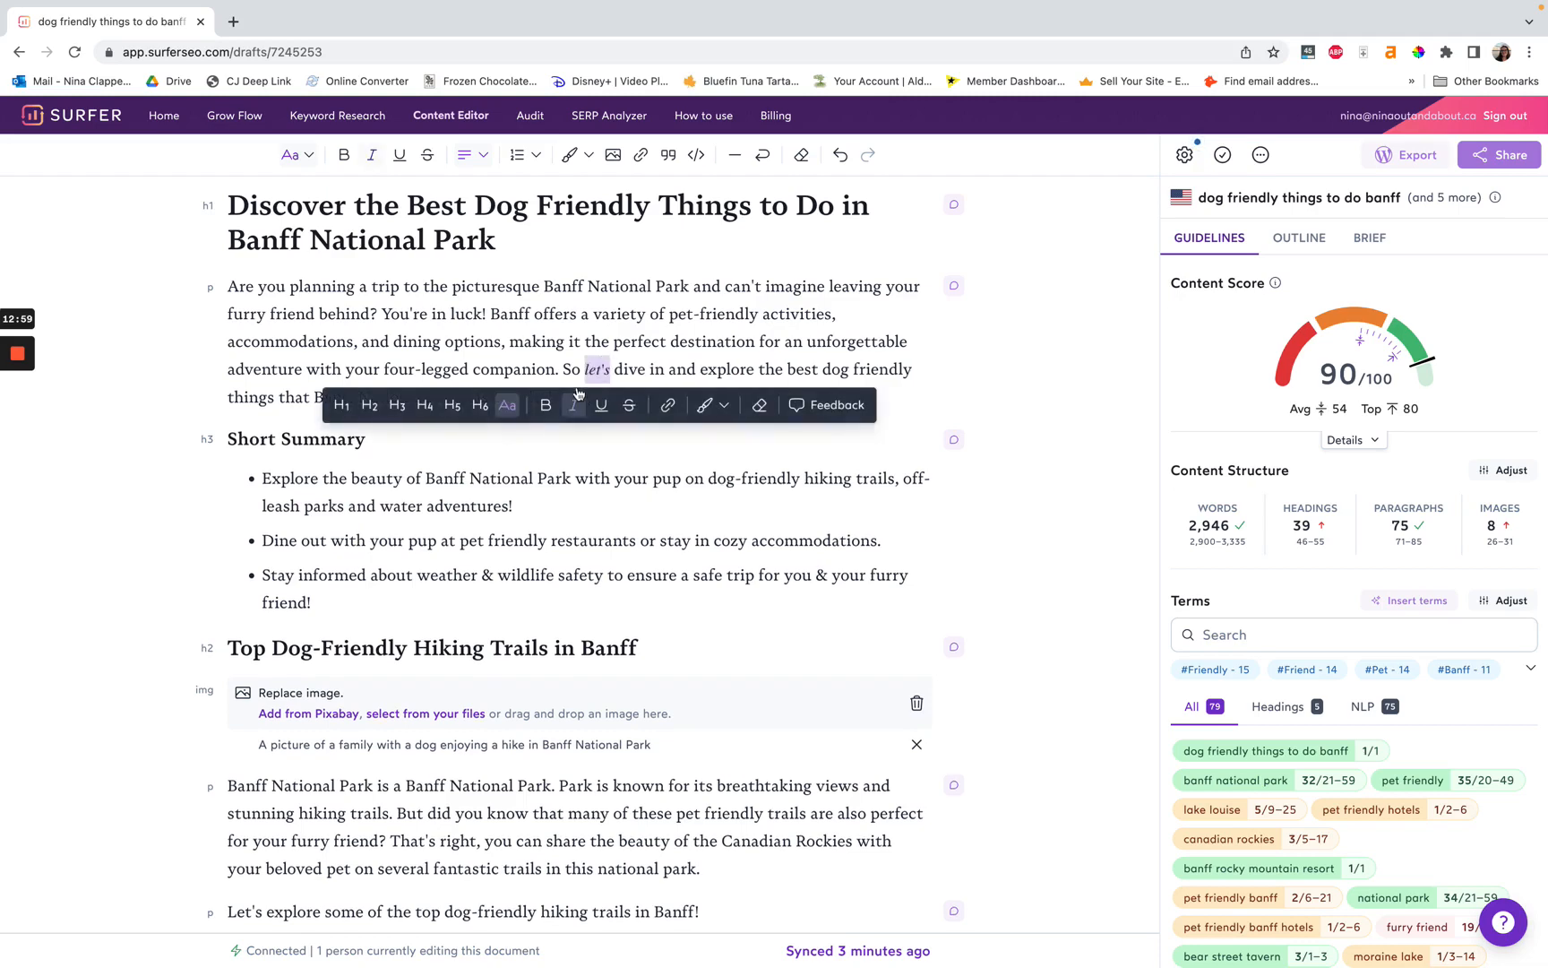
click(576, 405)
click(525, 342)
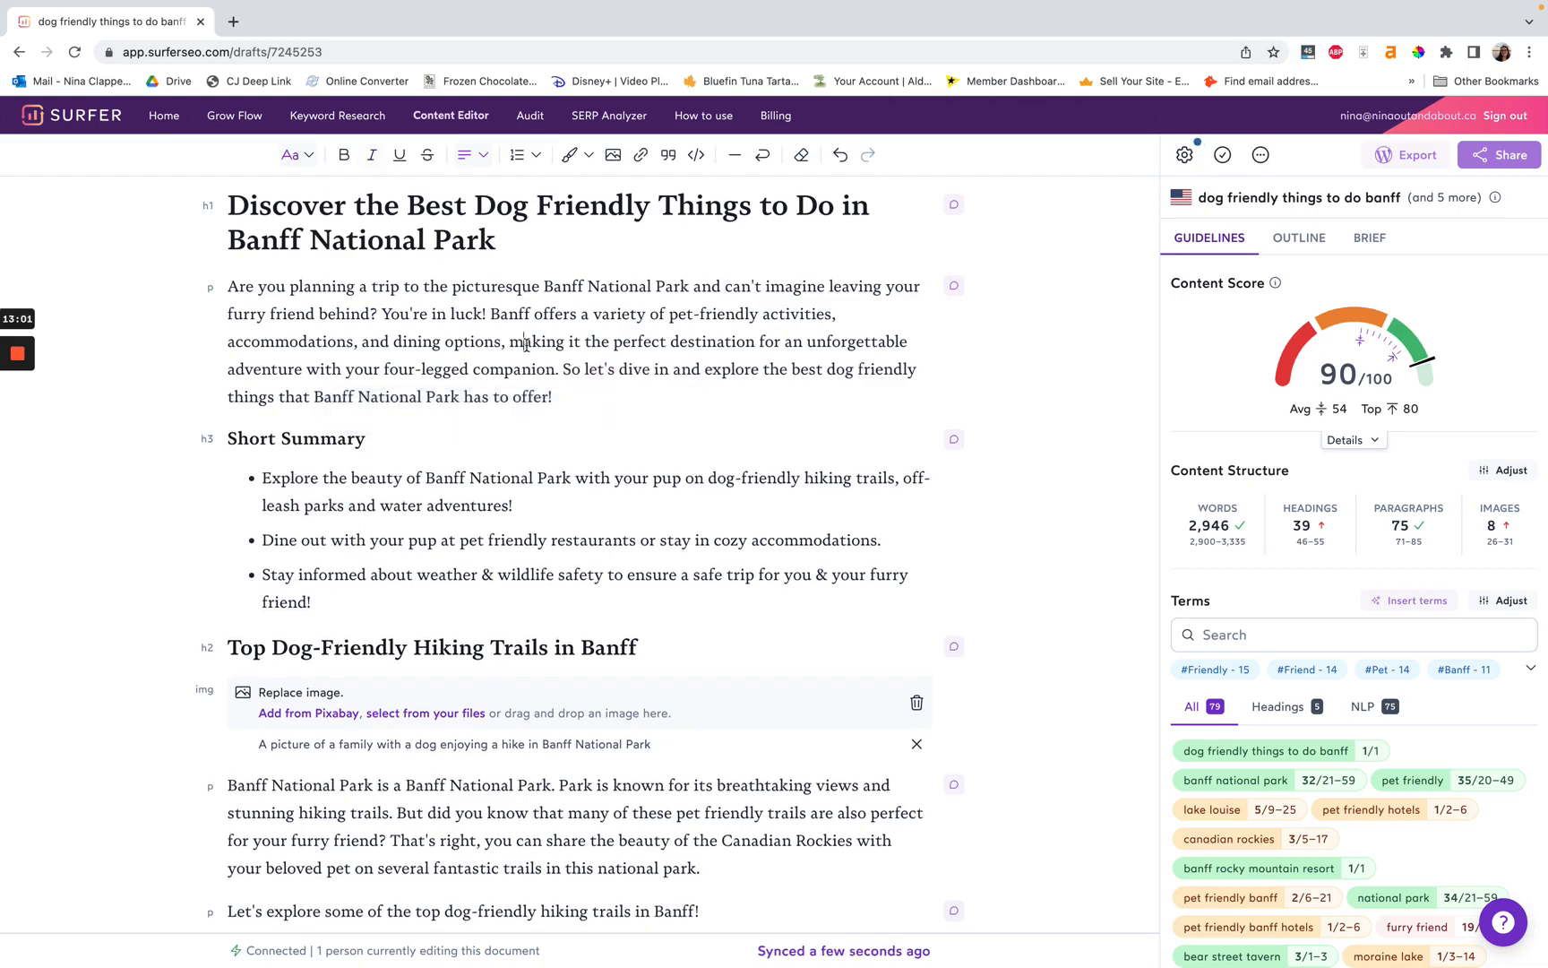
Step: Delete the redundant text "is a Banff National Park. Park" from the opening sentence of the dog-friendly hiking trails section
scroll(527, 434, down, 2)
scroll(526, 434, down, 3)
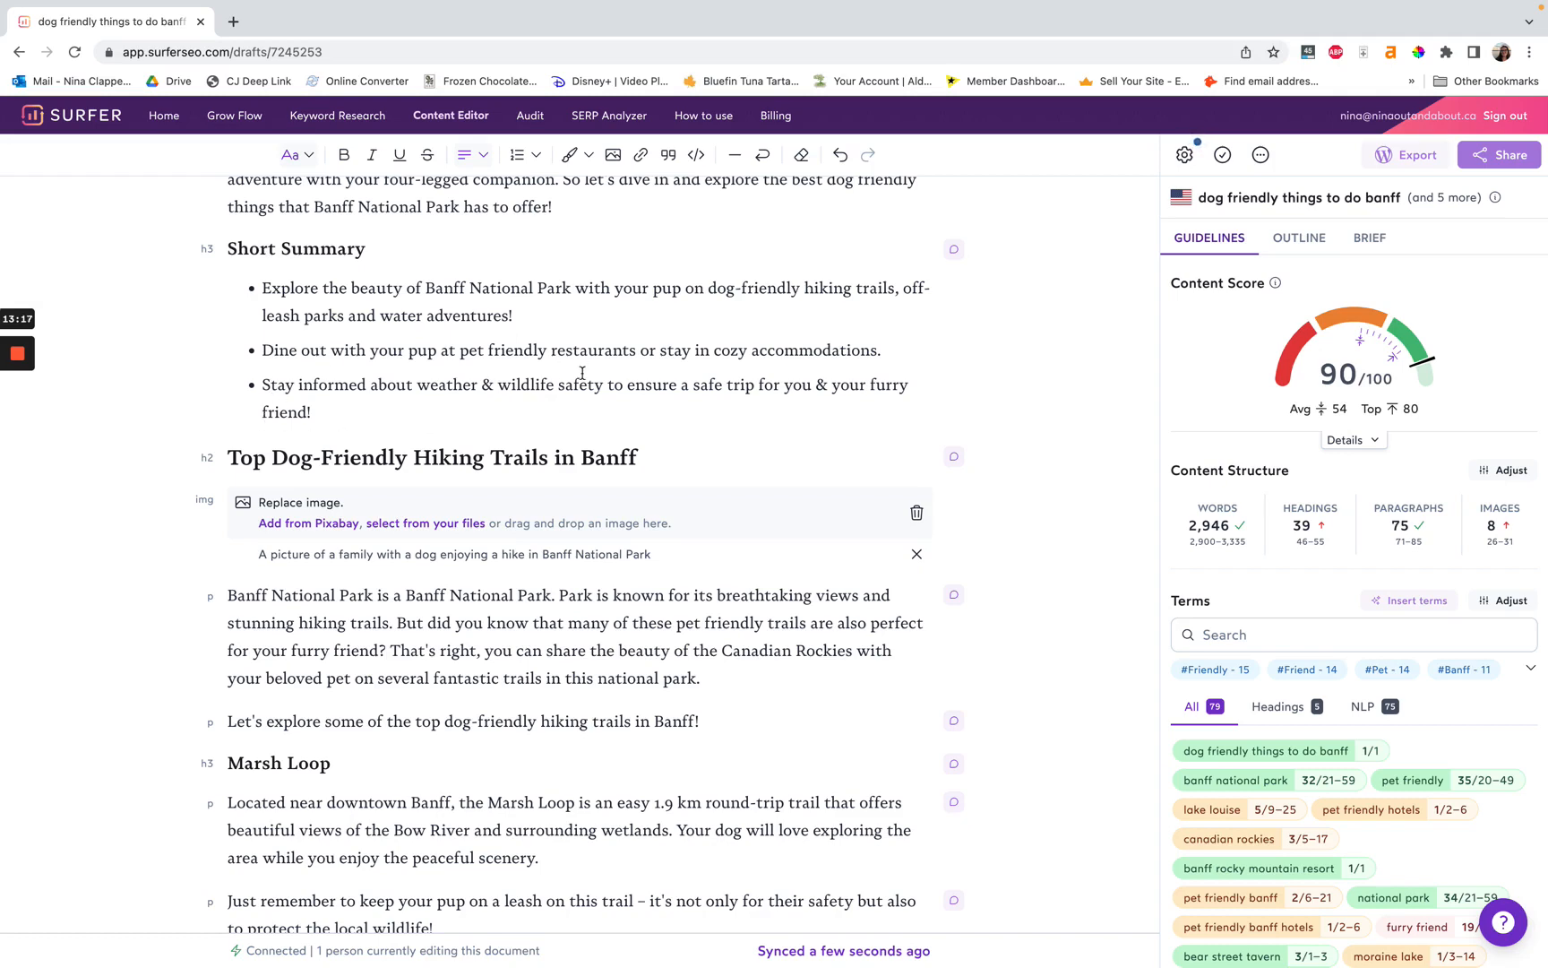
scroll(583, 372, down, 3)
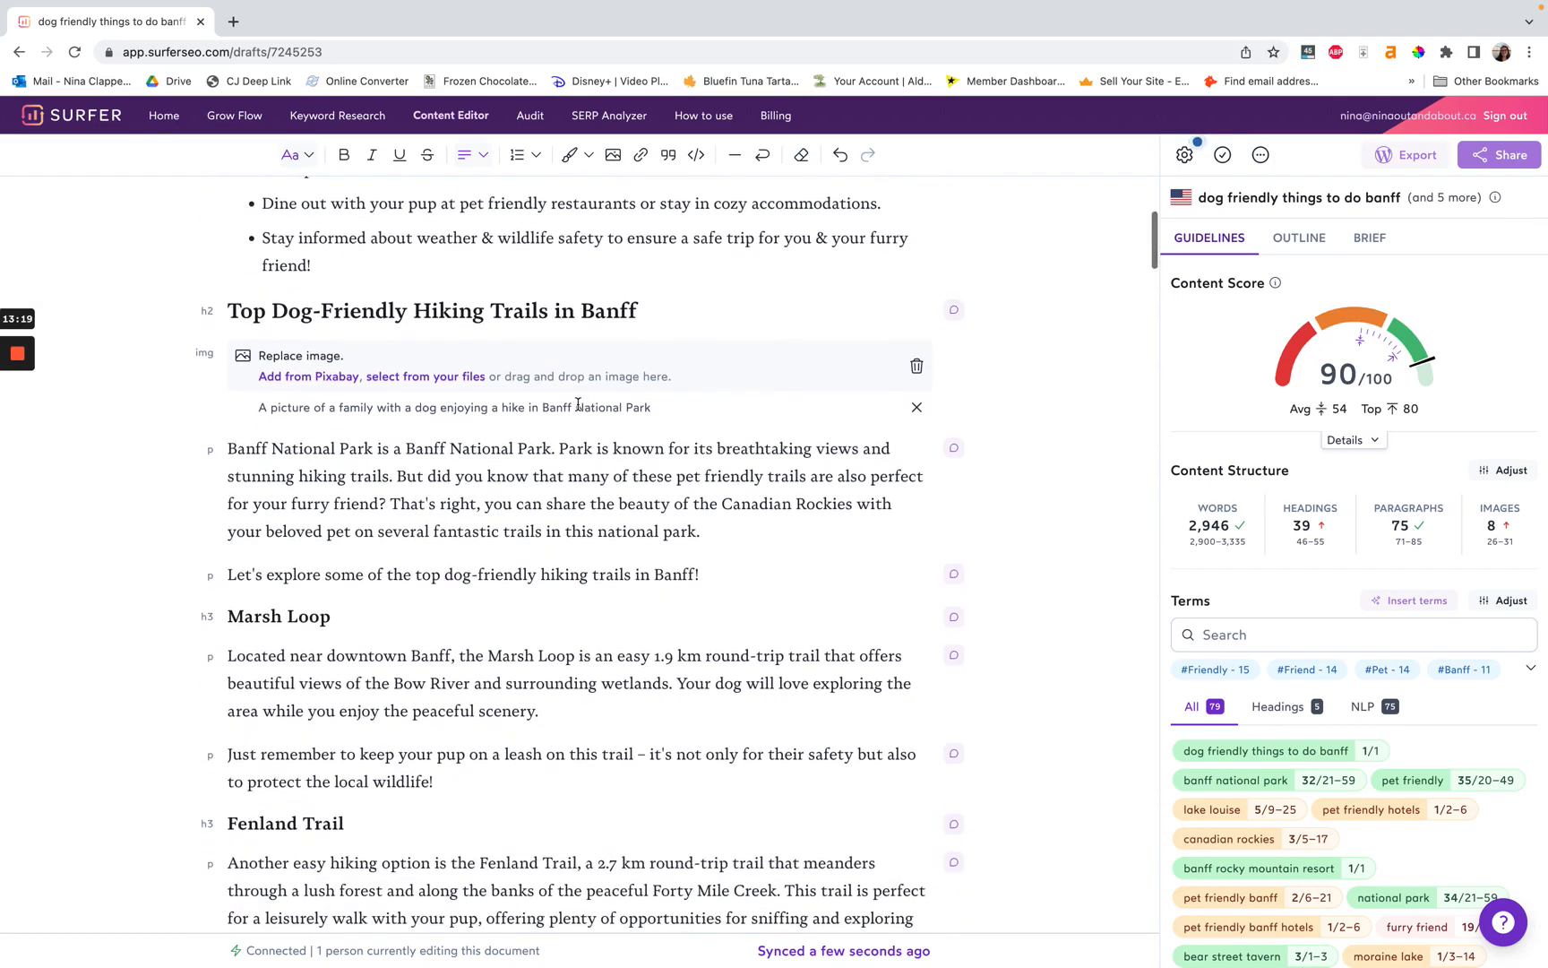
scroll(578, 404, down, 3)
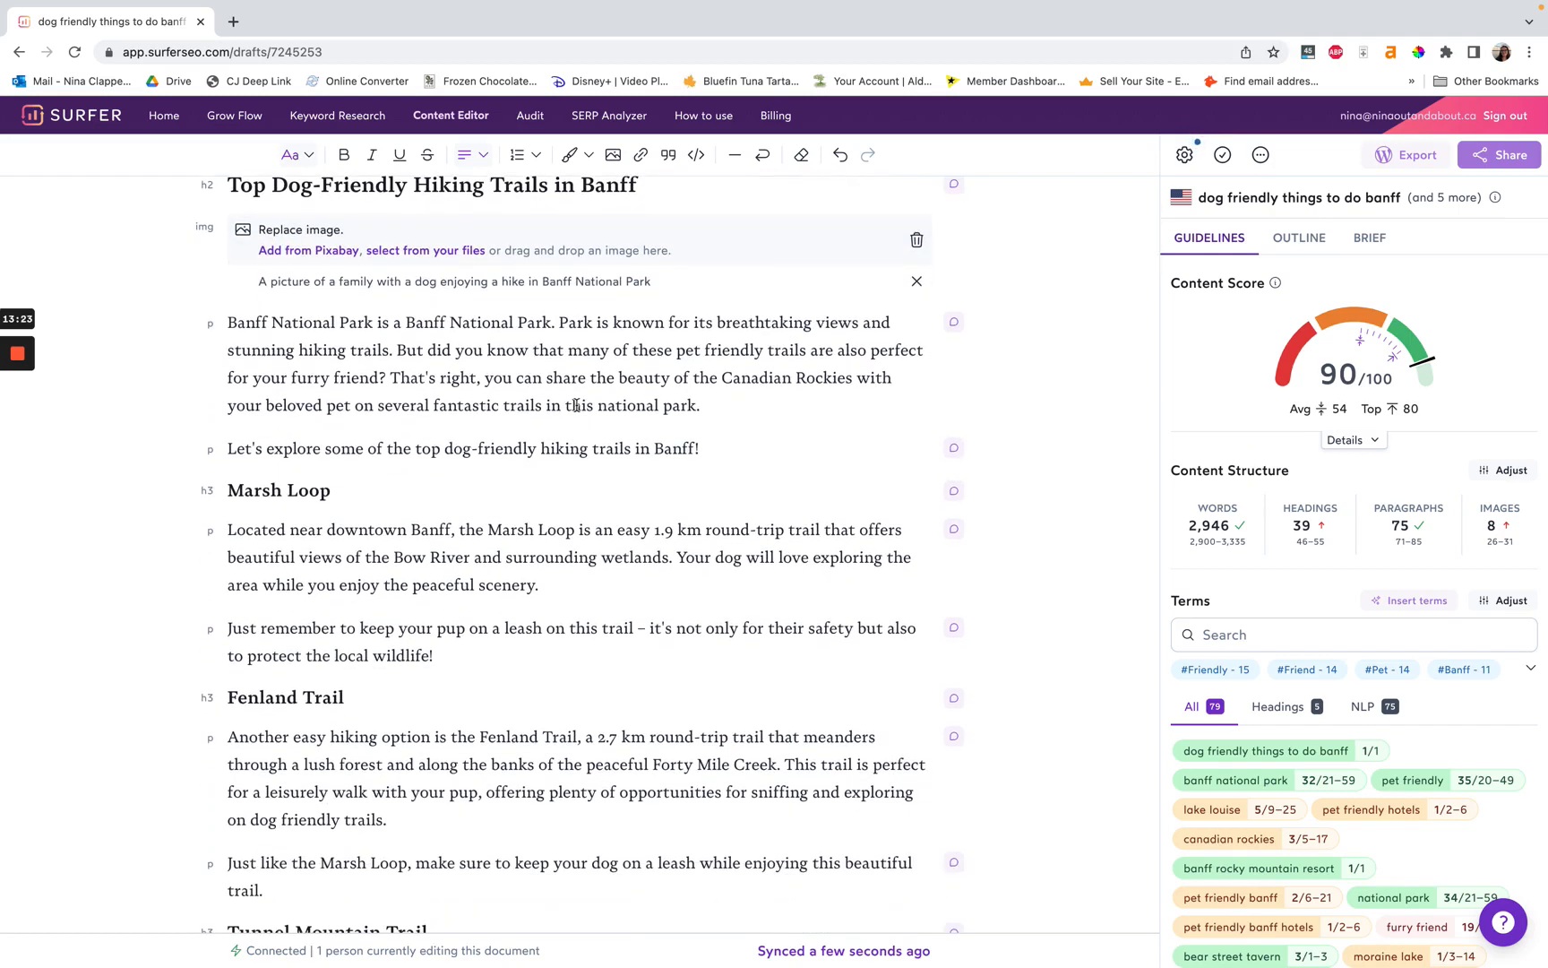
scroll(576, 405, up, 1)
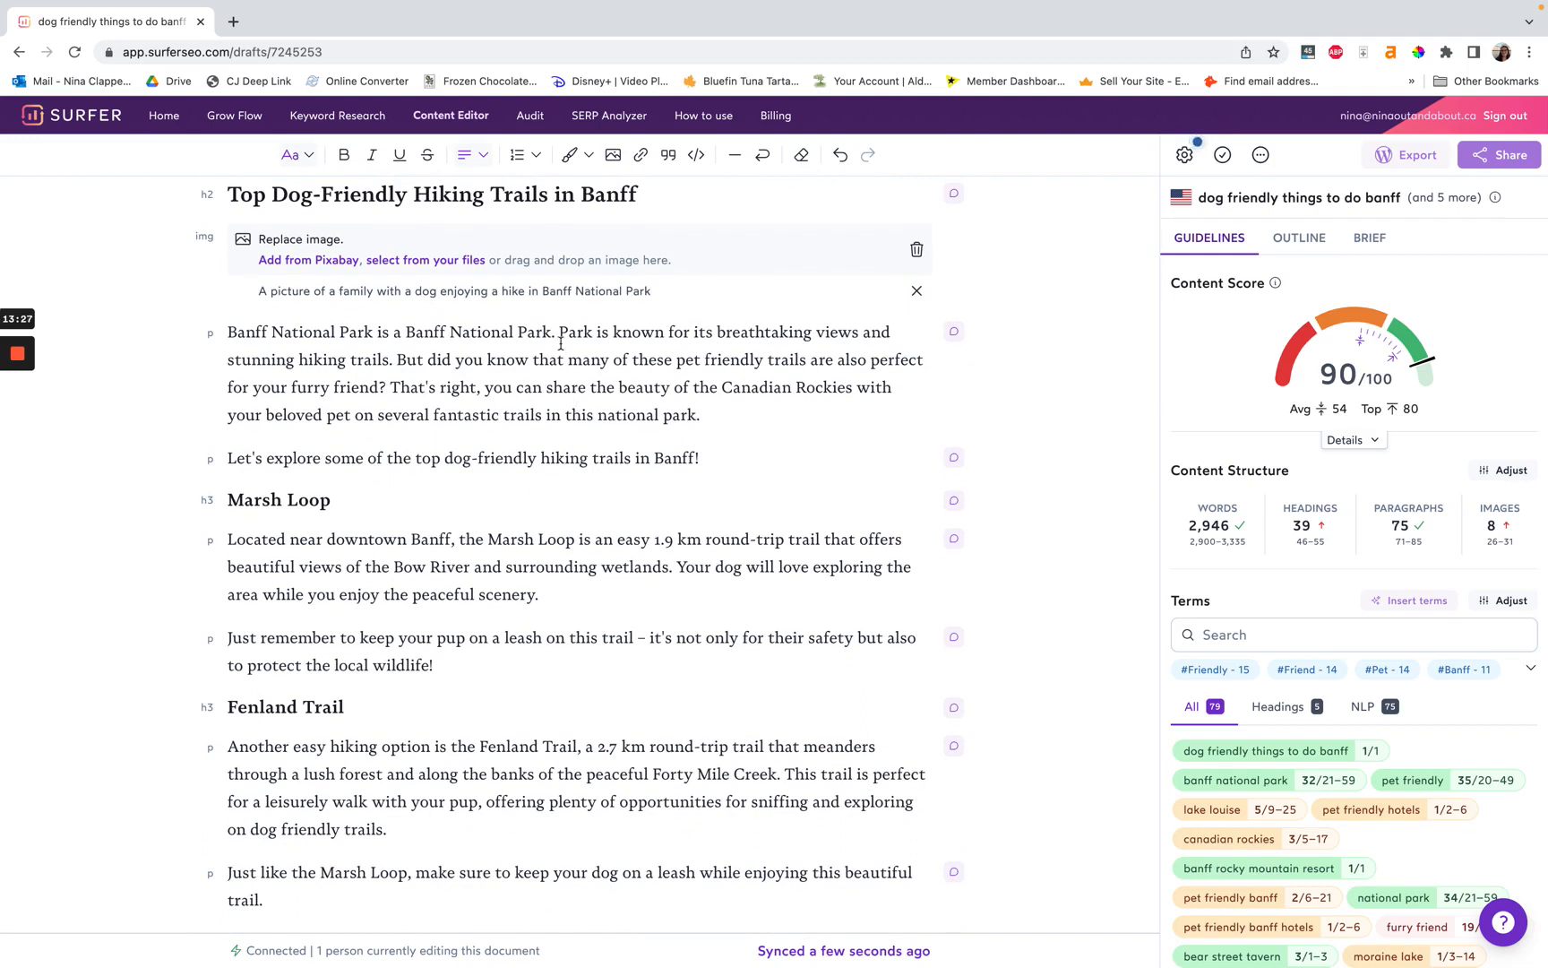
drag(557, 331, 229, 333)
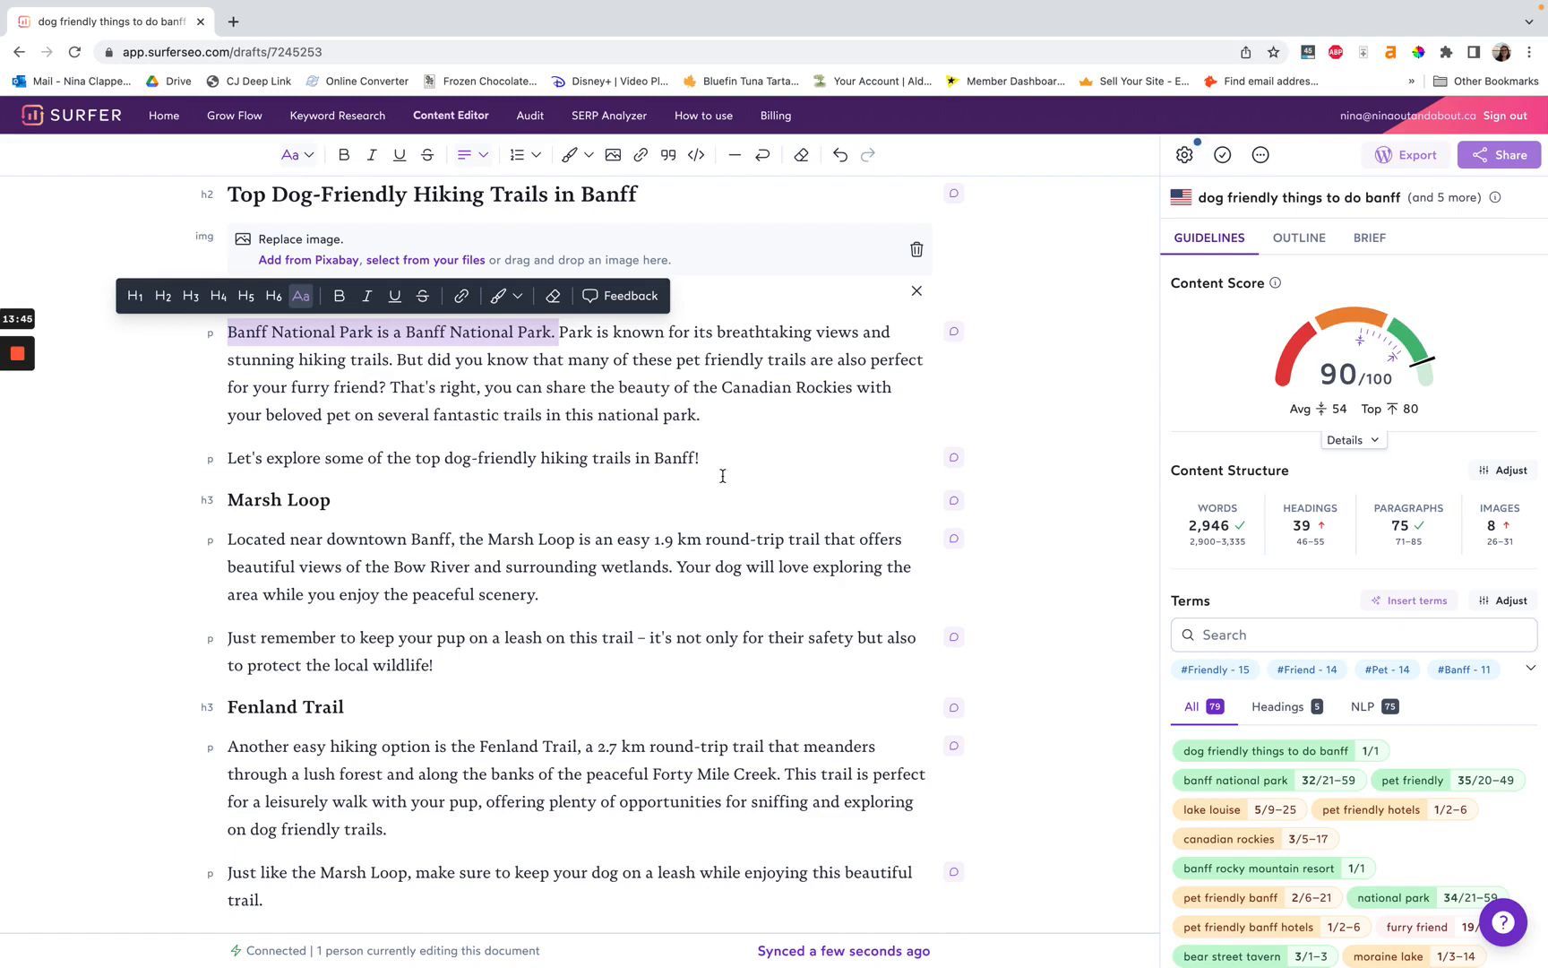
click(578, 333)
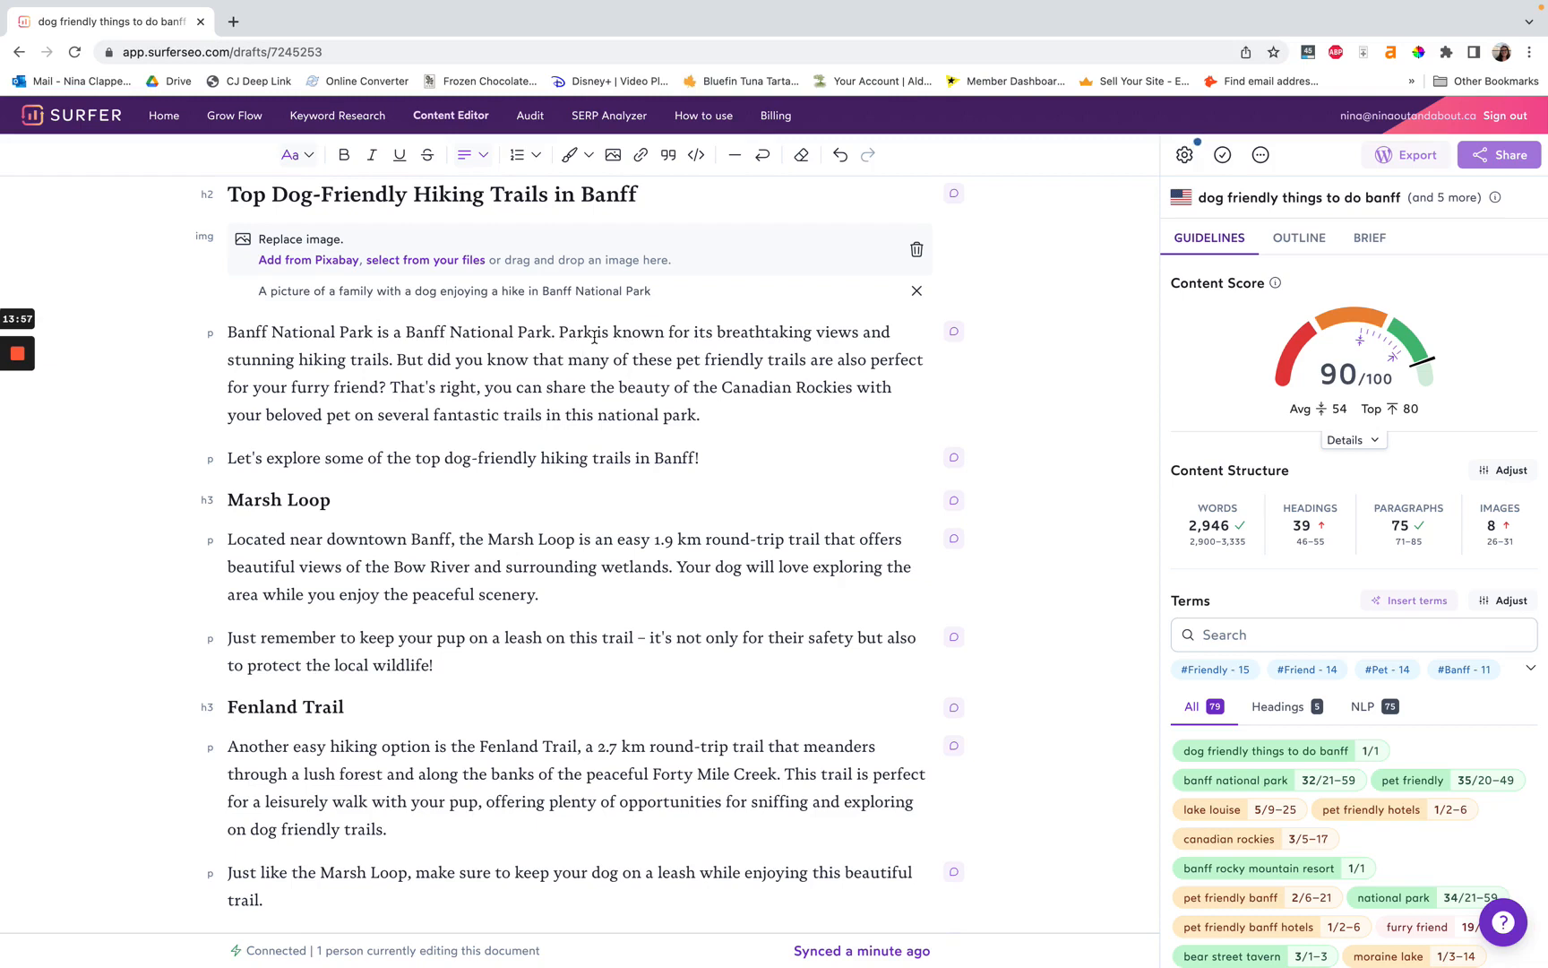
drag(594, 337, 373, 332)
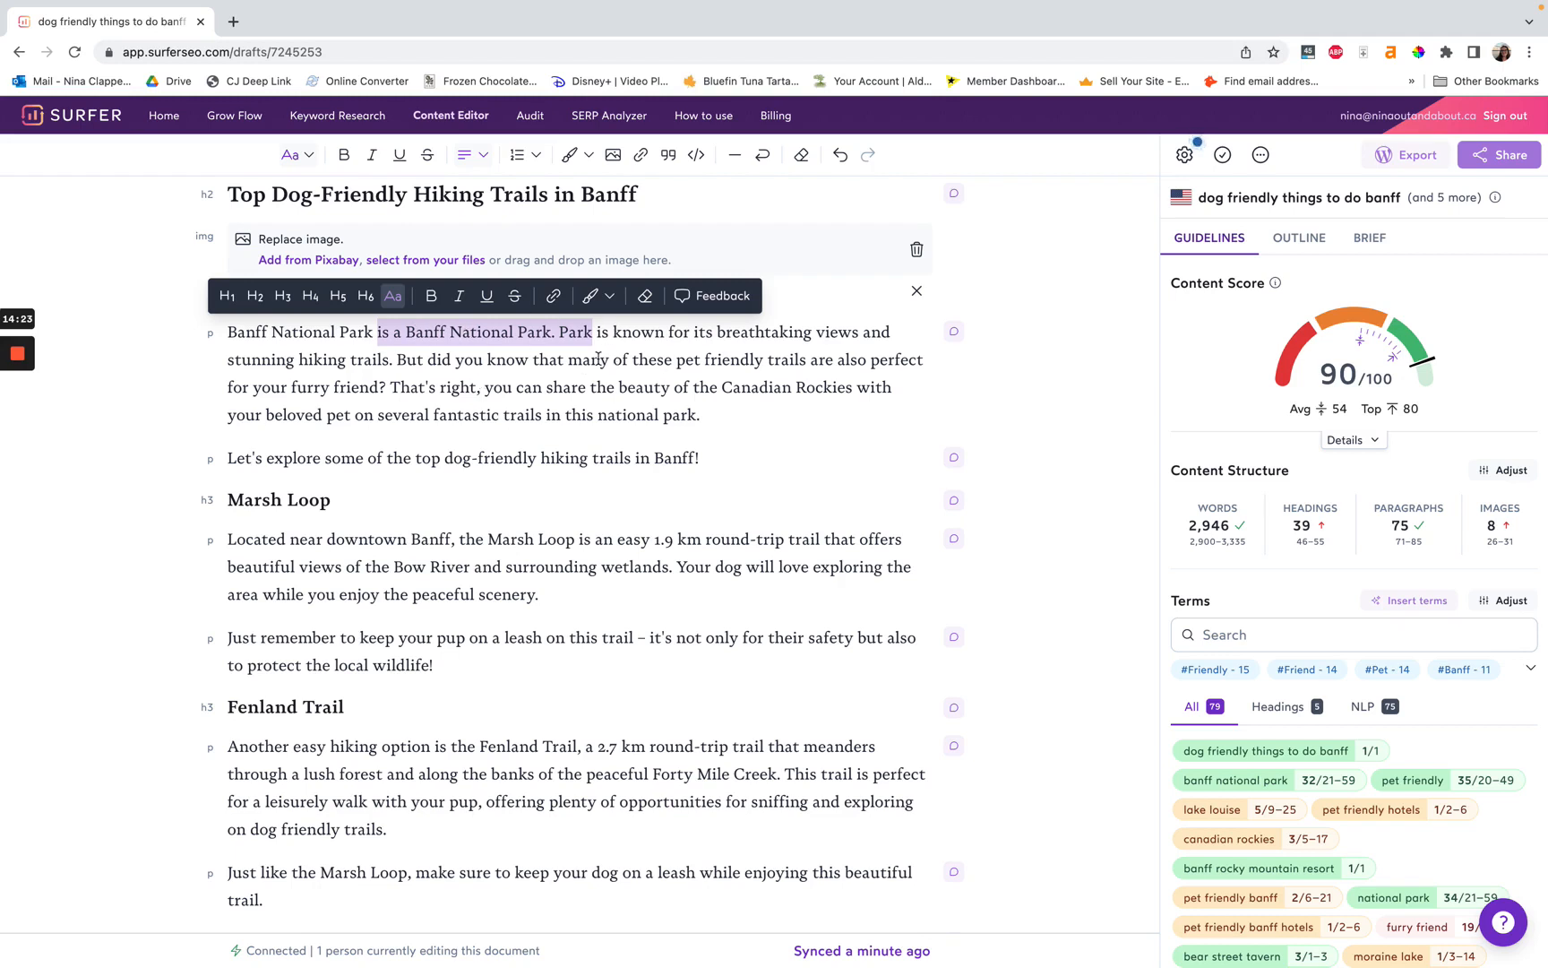
key(BackSpace)
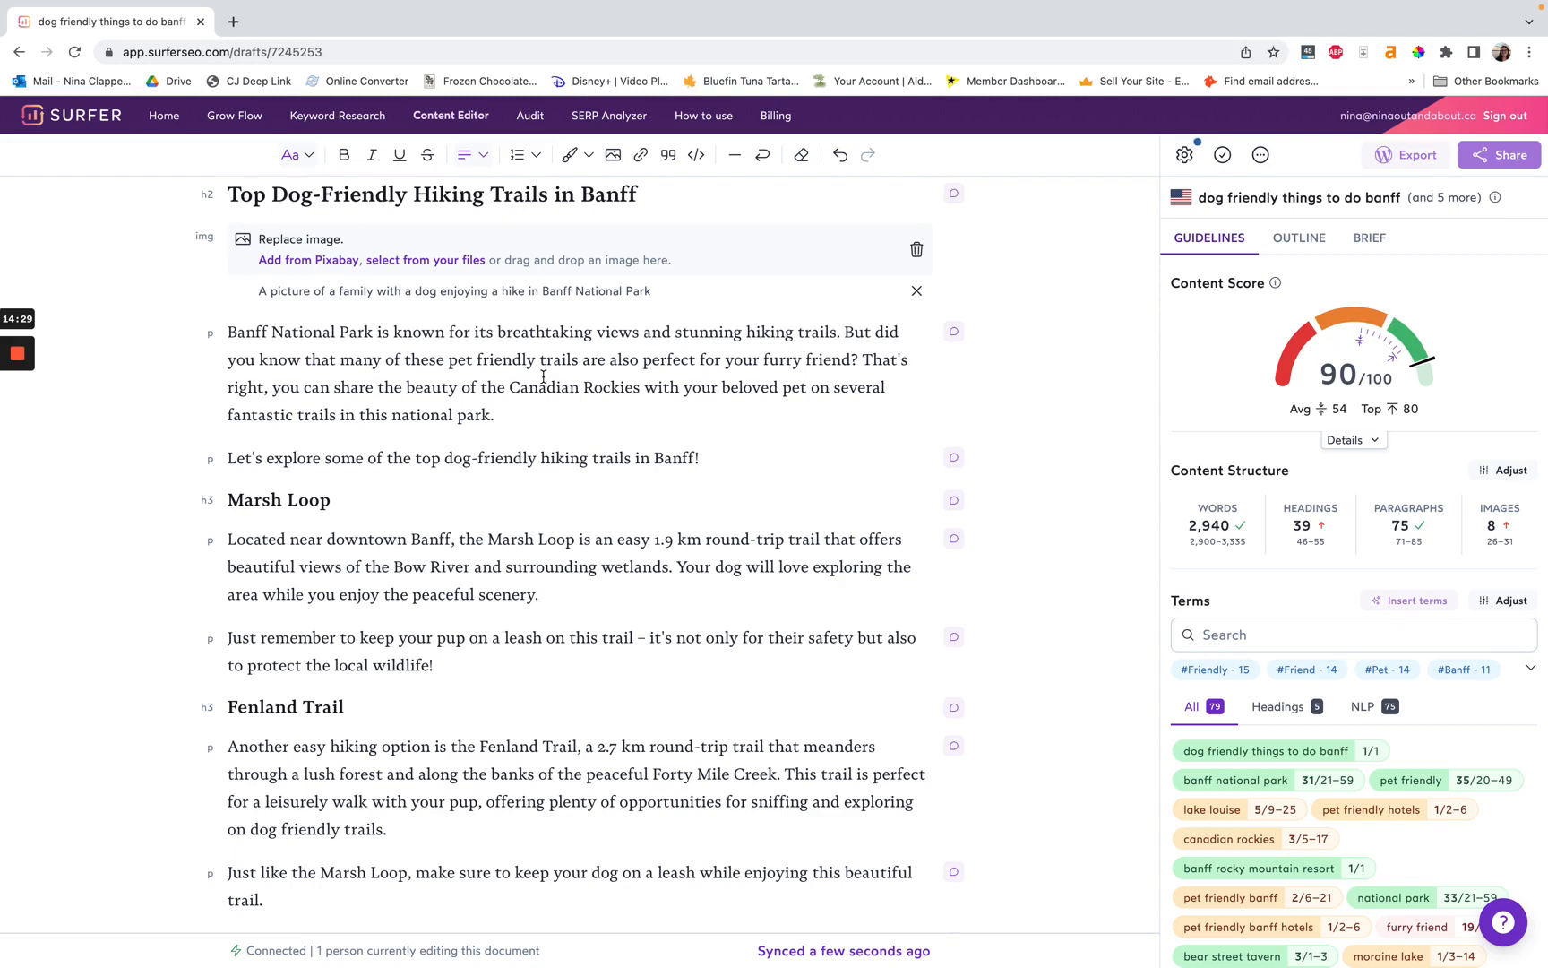
Step: Review the wording of the hiking trails introduction and the two Marsh Loop paragraphs
drag(447, 360, 852, 361)
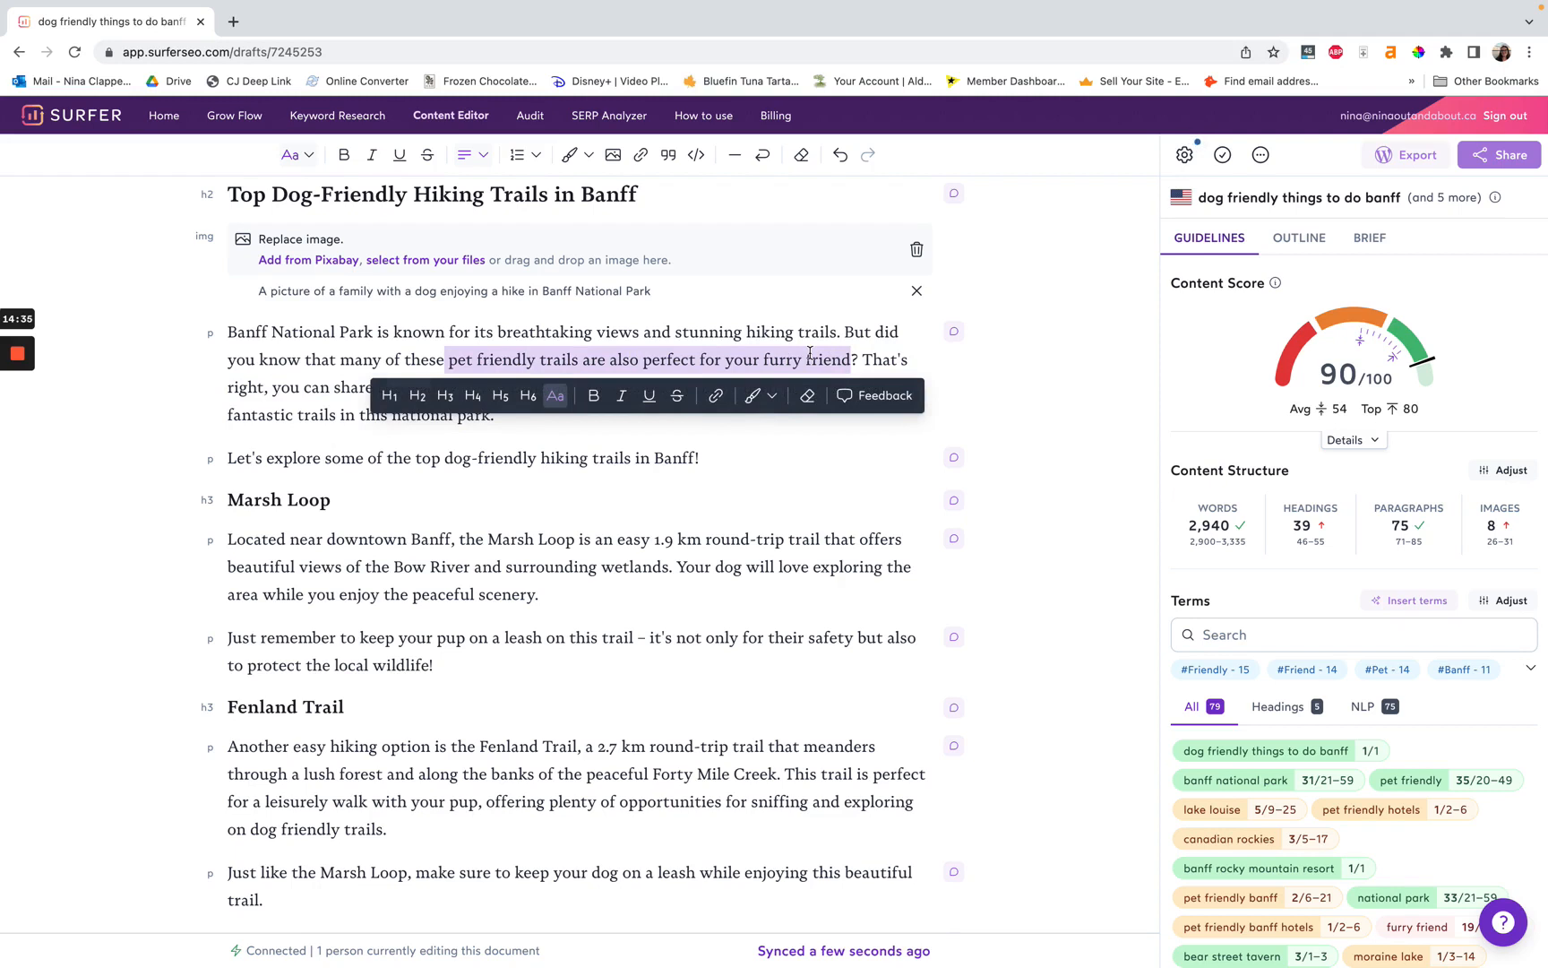
click(810, 353)
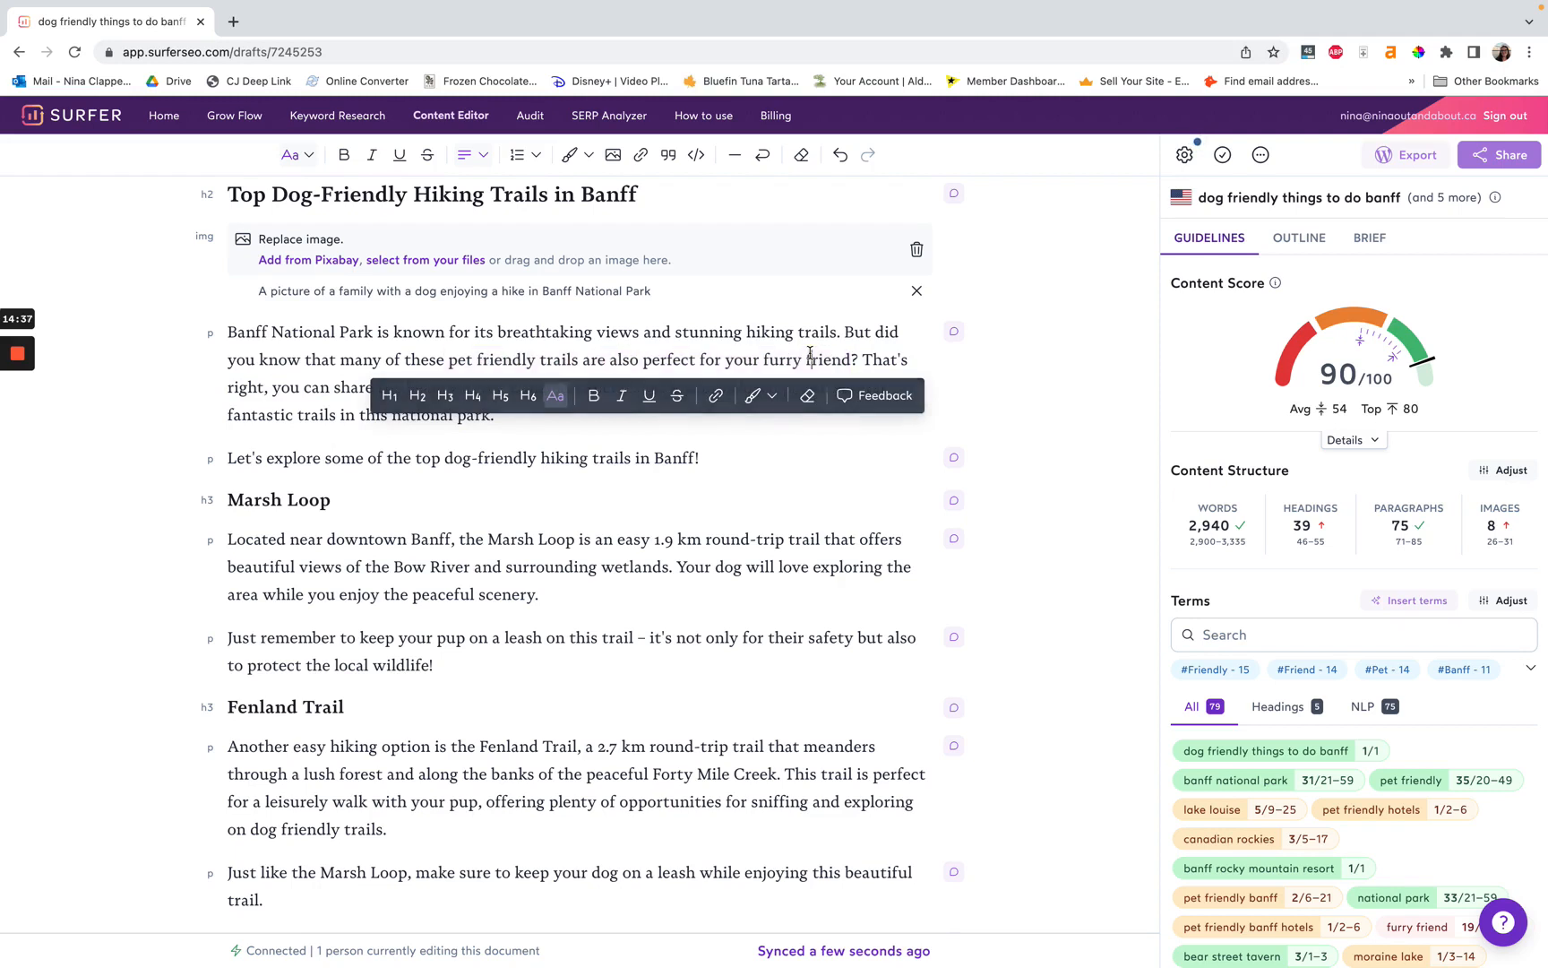
click(800, 332)
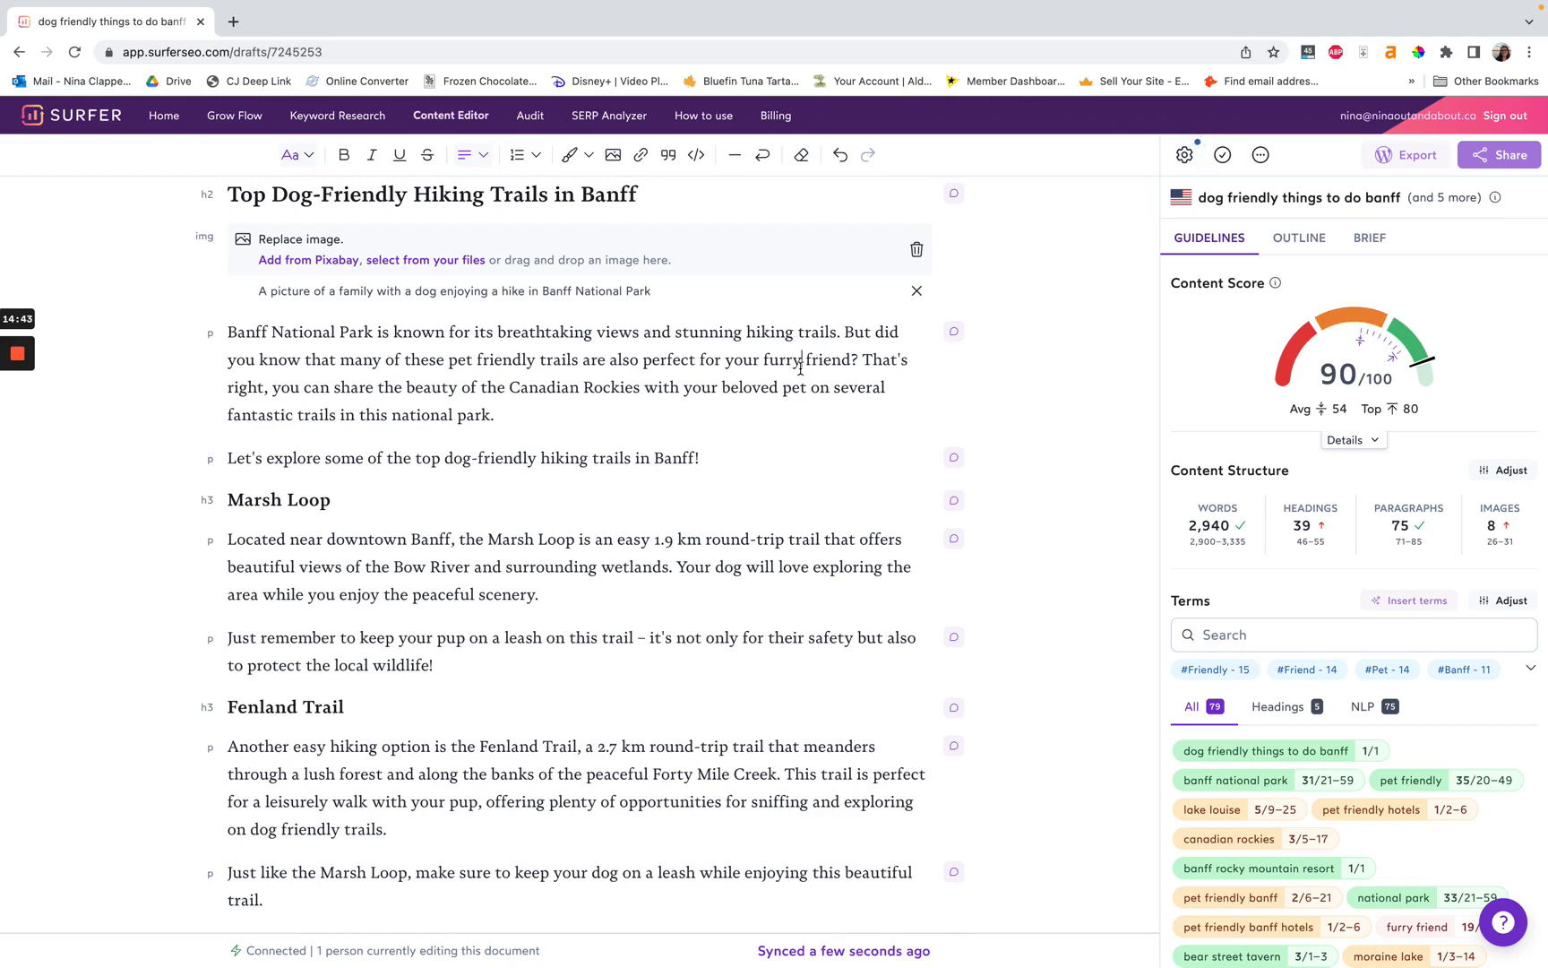
scroll(800, 369, down, 3)
scroll(800, 368, down, 3)
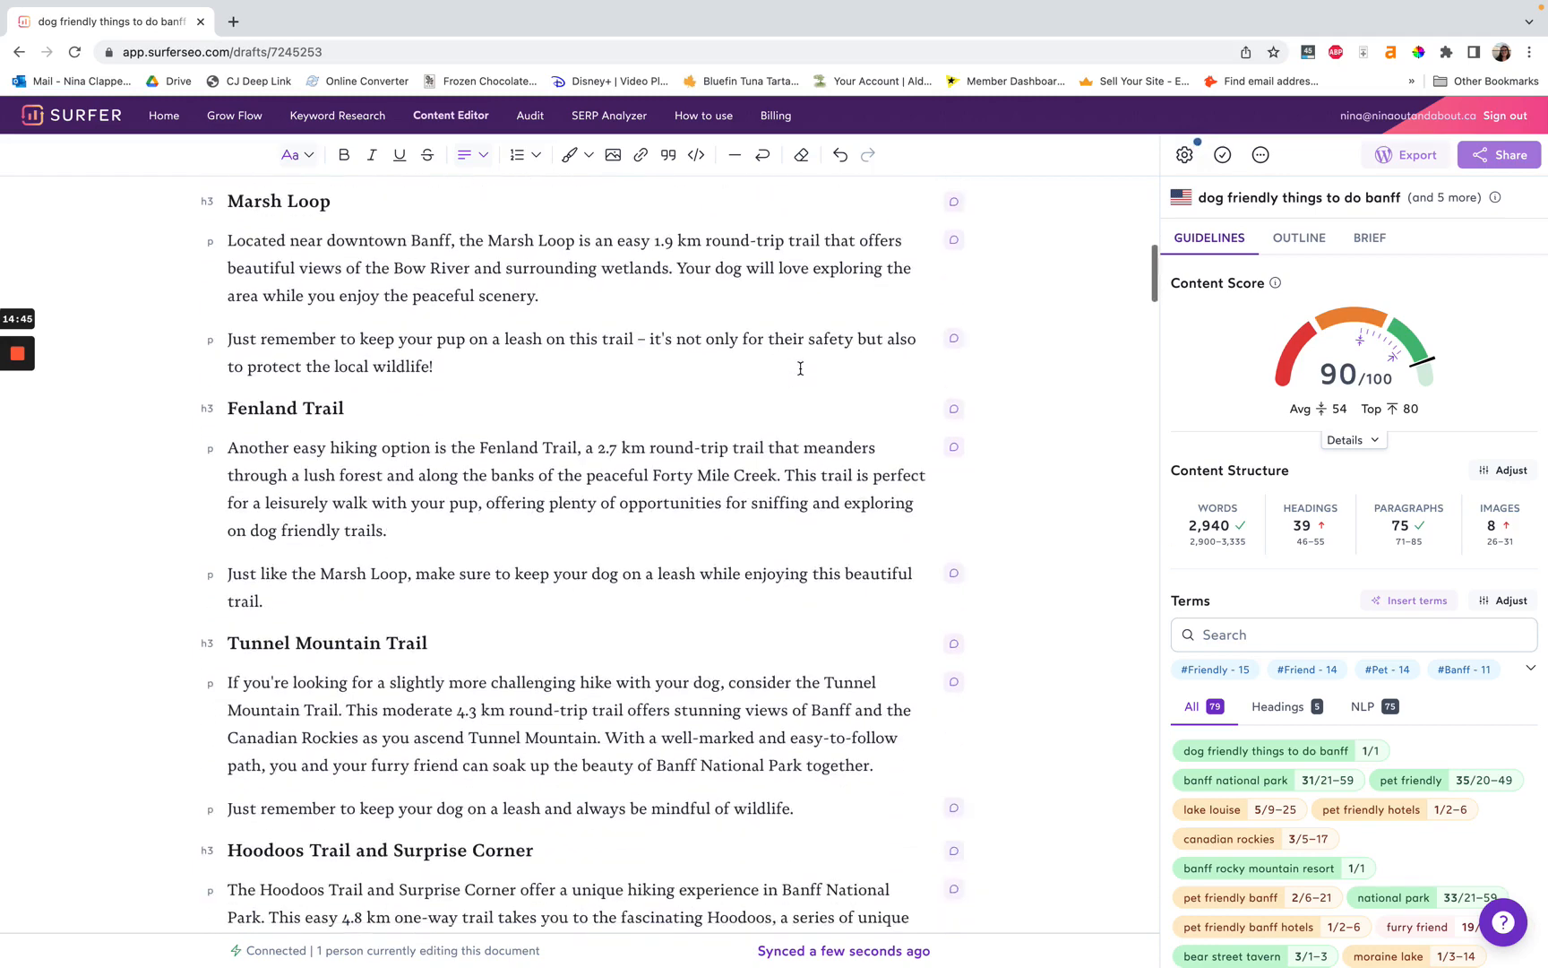
click(778, 365)
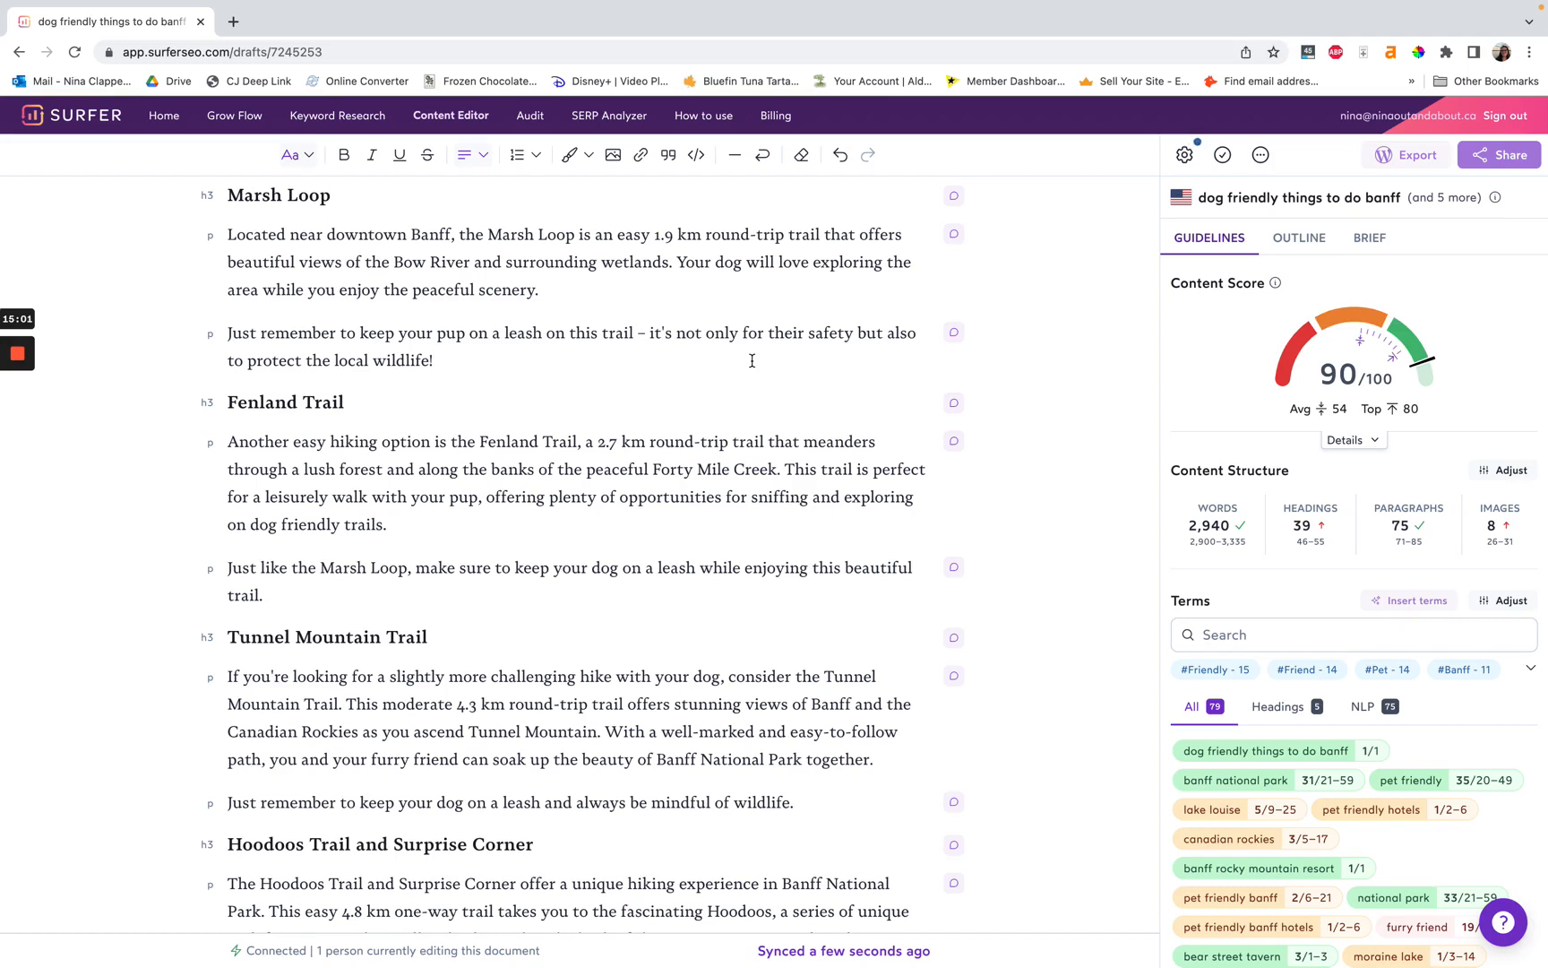
drag(481, 356, 228, 229)
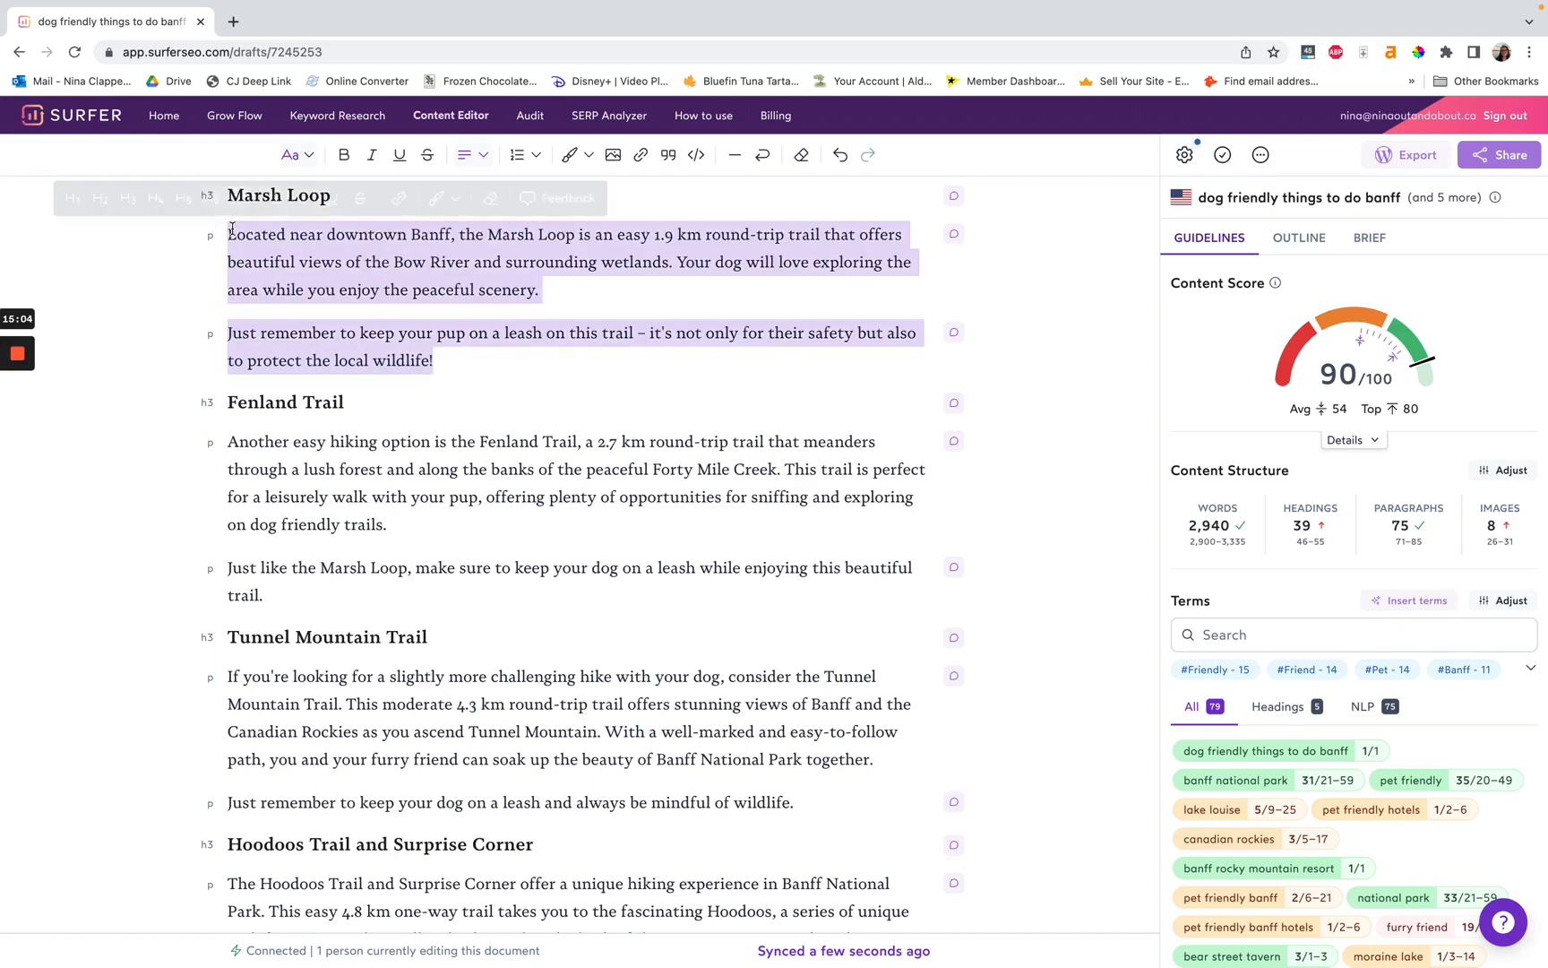
click(695, 259)
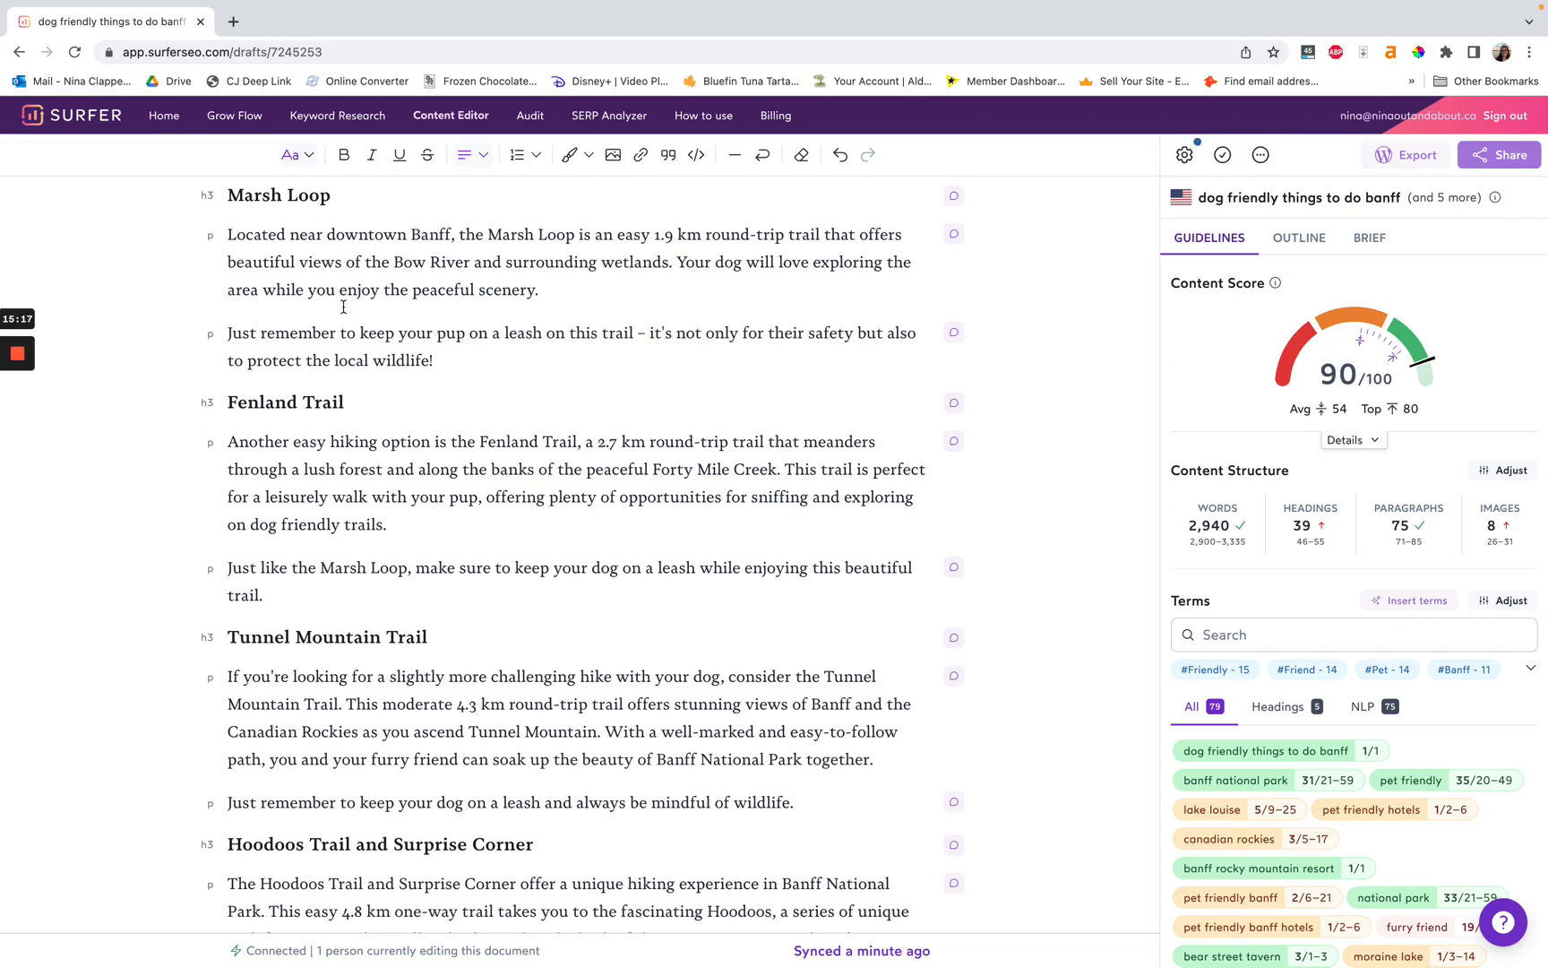
Step: Review the wording of the two Tunnel Mountain Trail paragraphs, including the trail's distance and the closing leash reminder
scroll(356, 354, down, 5)
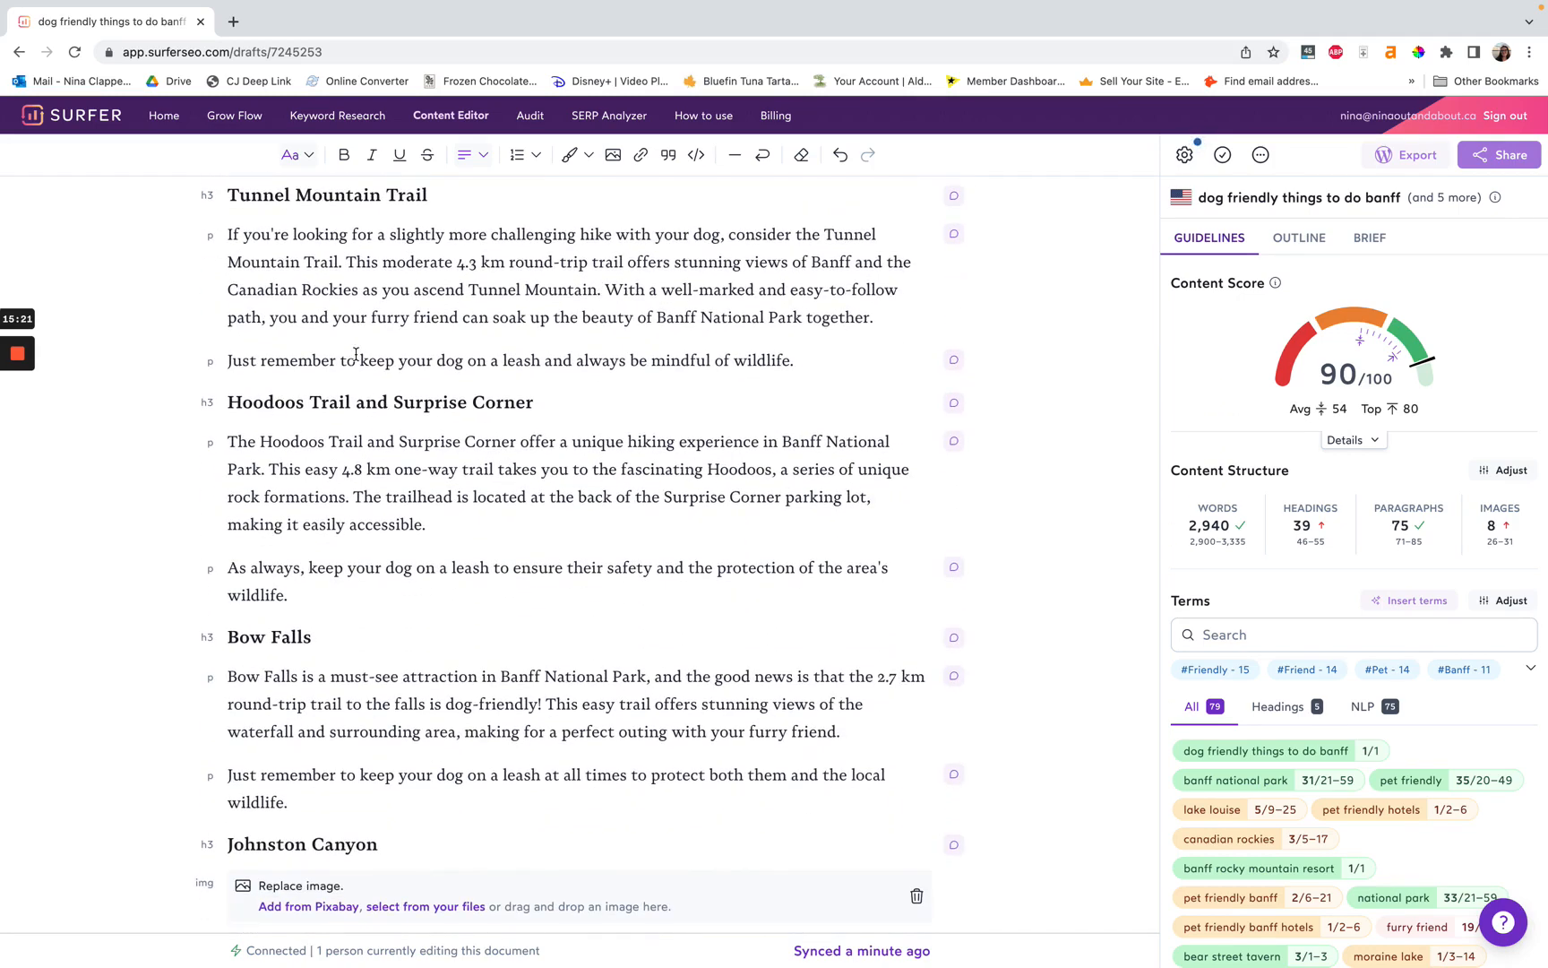
click(328, 260)
click(347, 260)
click(601, 293)
drag(454, 263, 504, 263)
click(502, 263)
scroll(683, 278, down, 1)
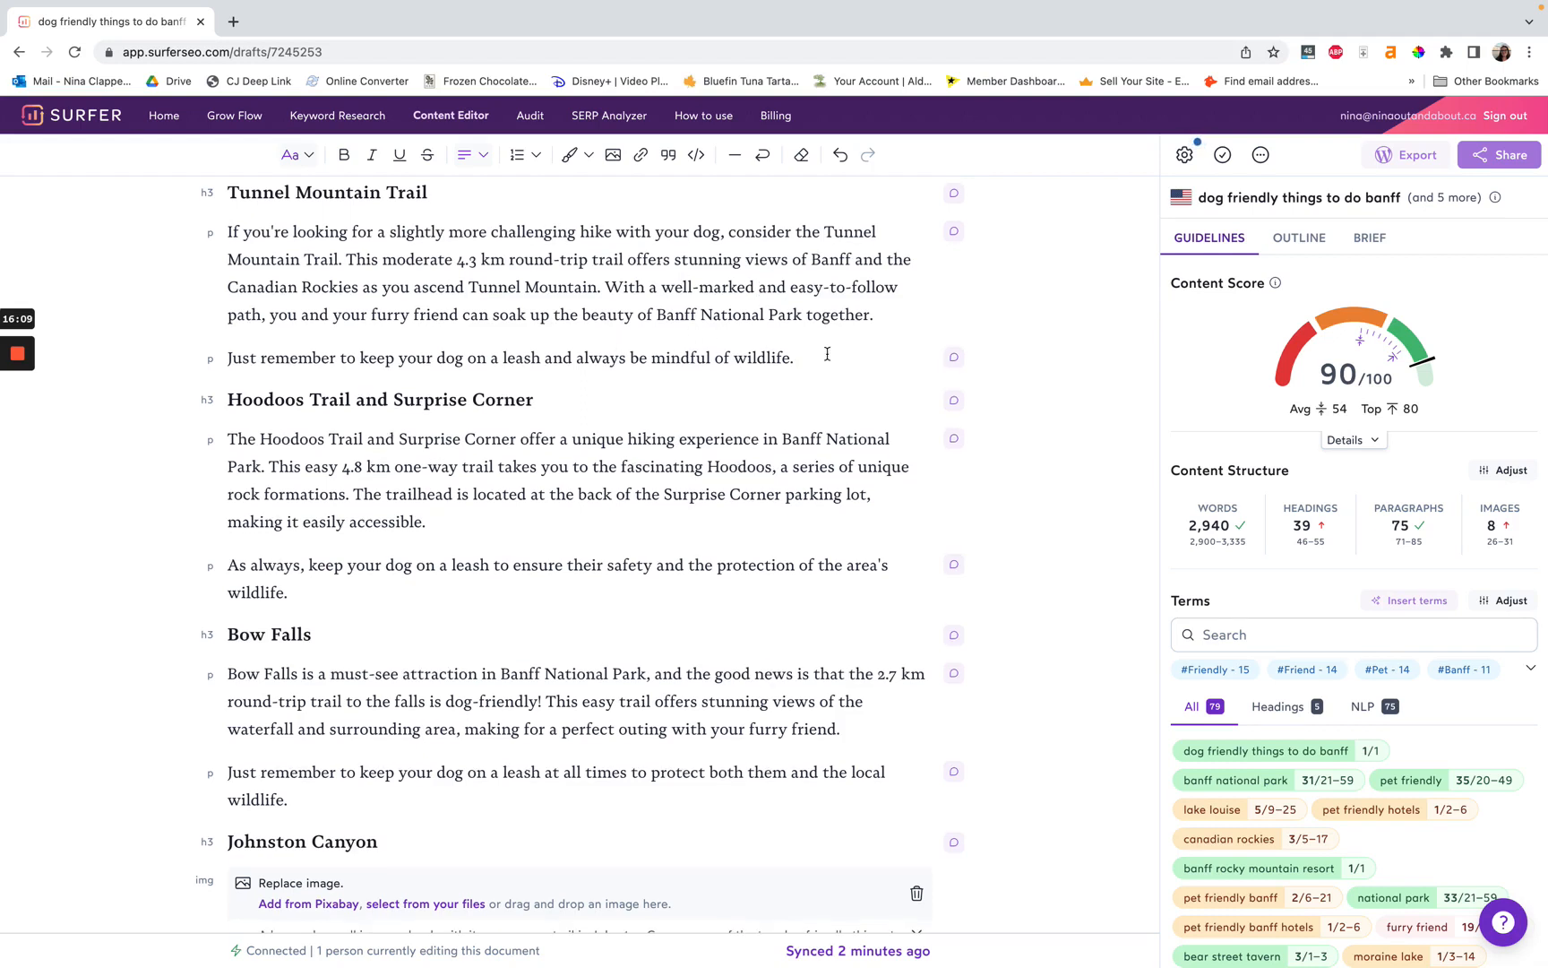
triple_click(644, 370)
triple_click(581, 350)
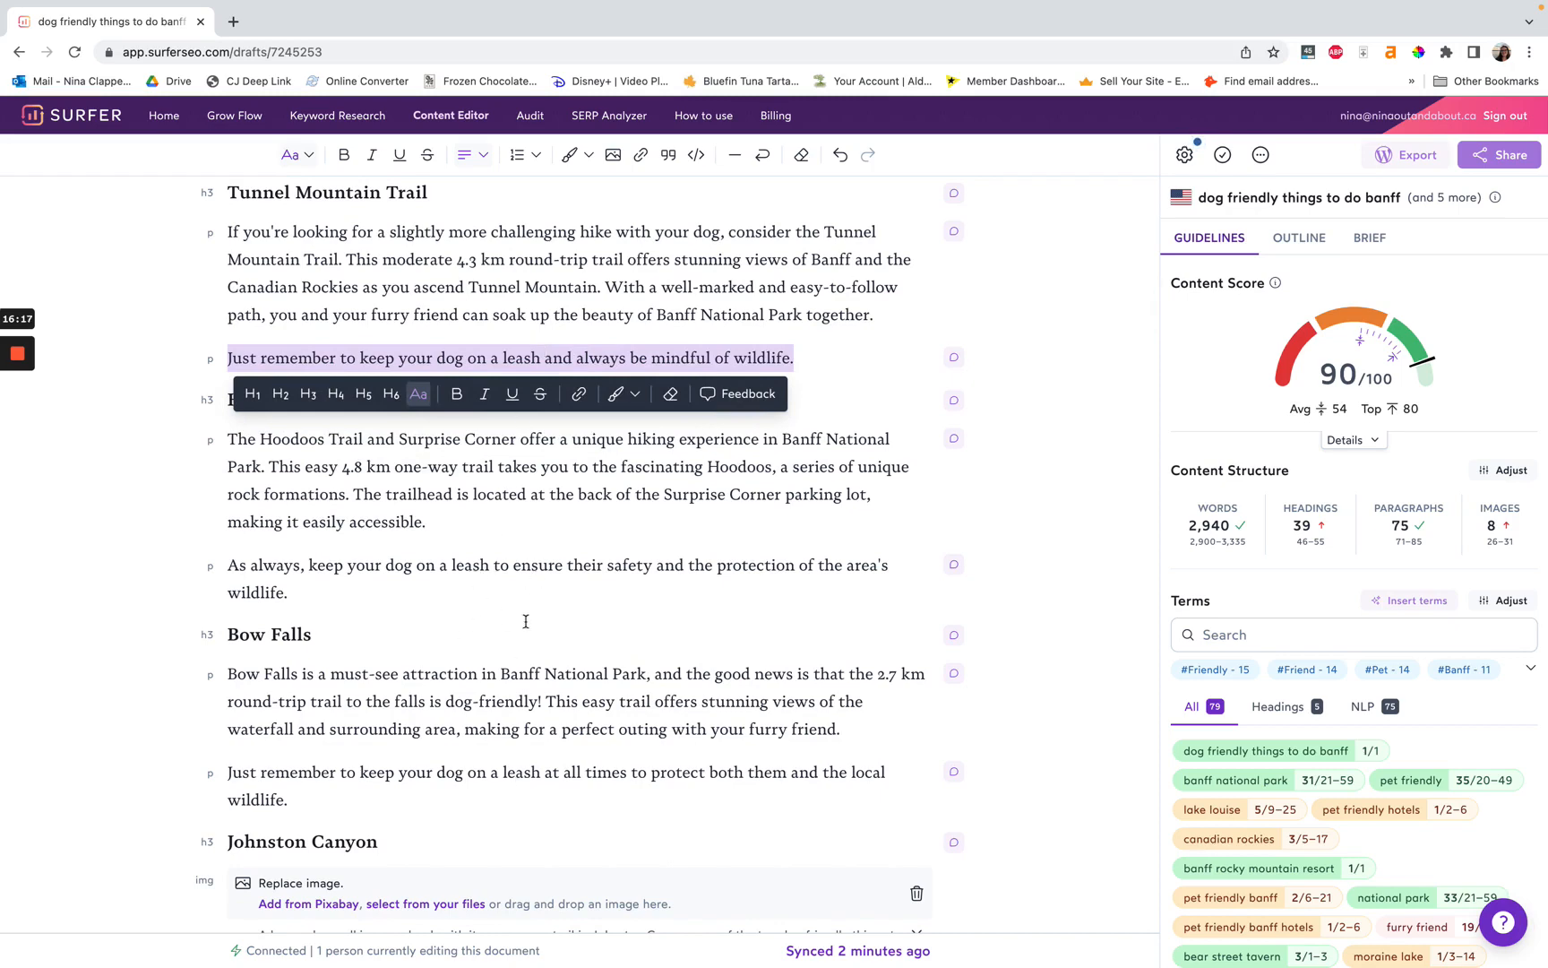
click(533, 515)
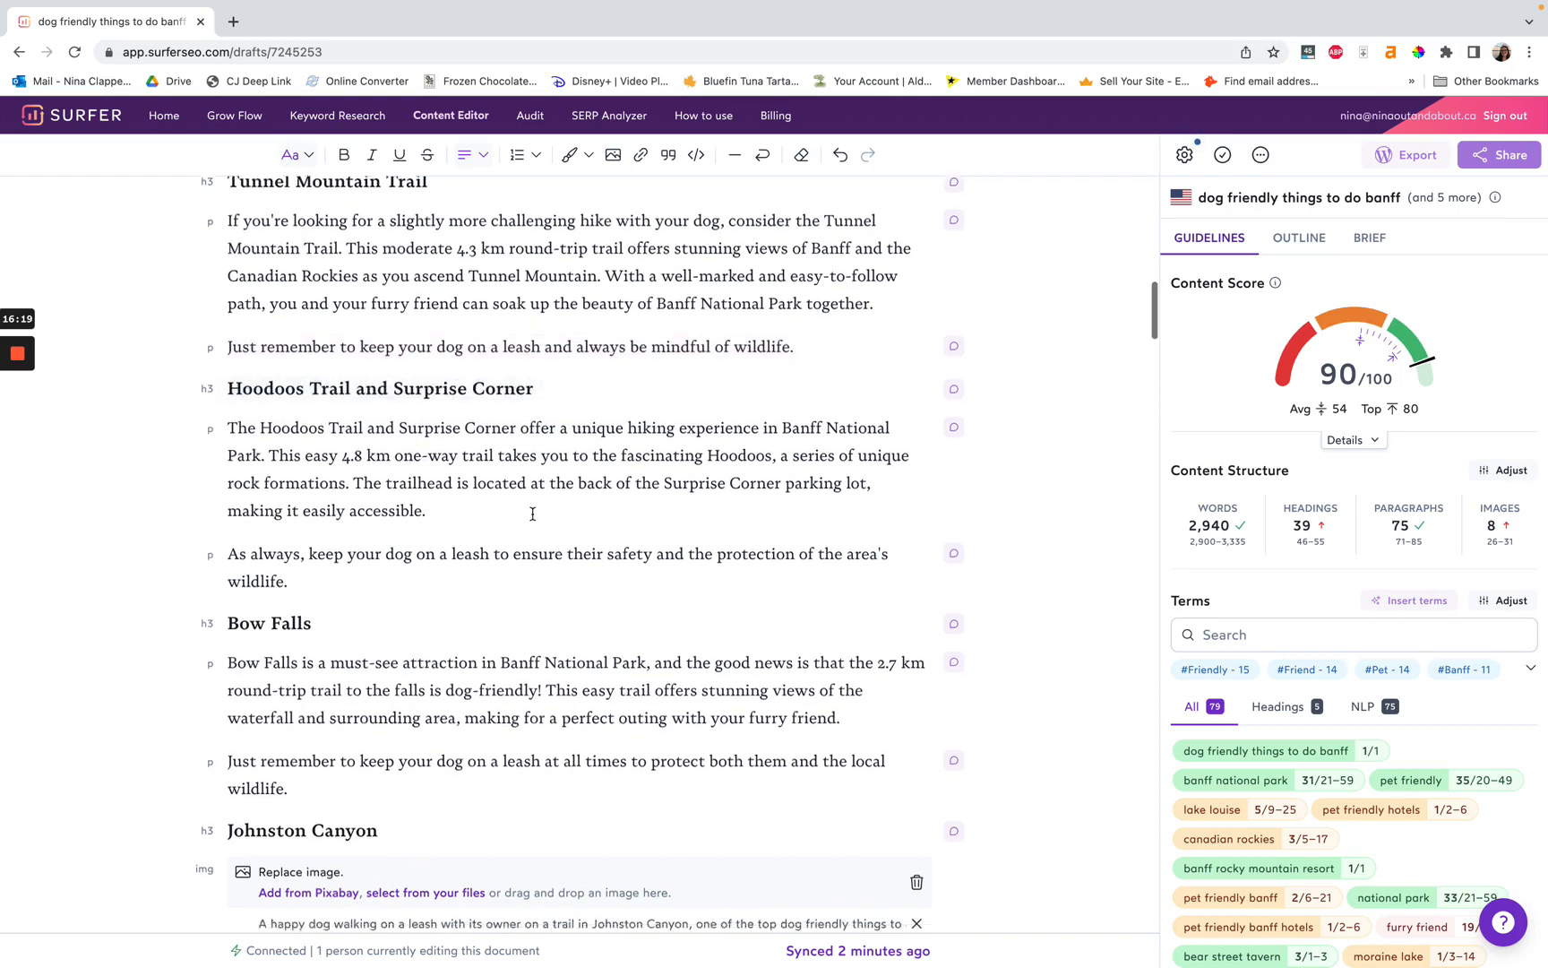
Step: Review the Hoodoos Trail and Surprise Corner, Bow Falls and Johnston Canyon trail descriptions
scroll(532, 513, down, 2)
scroll(532, 513, down, 1)
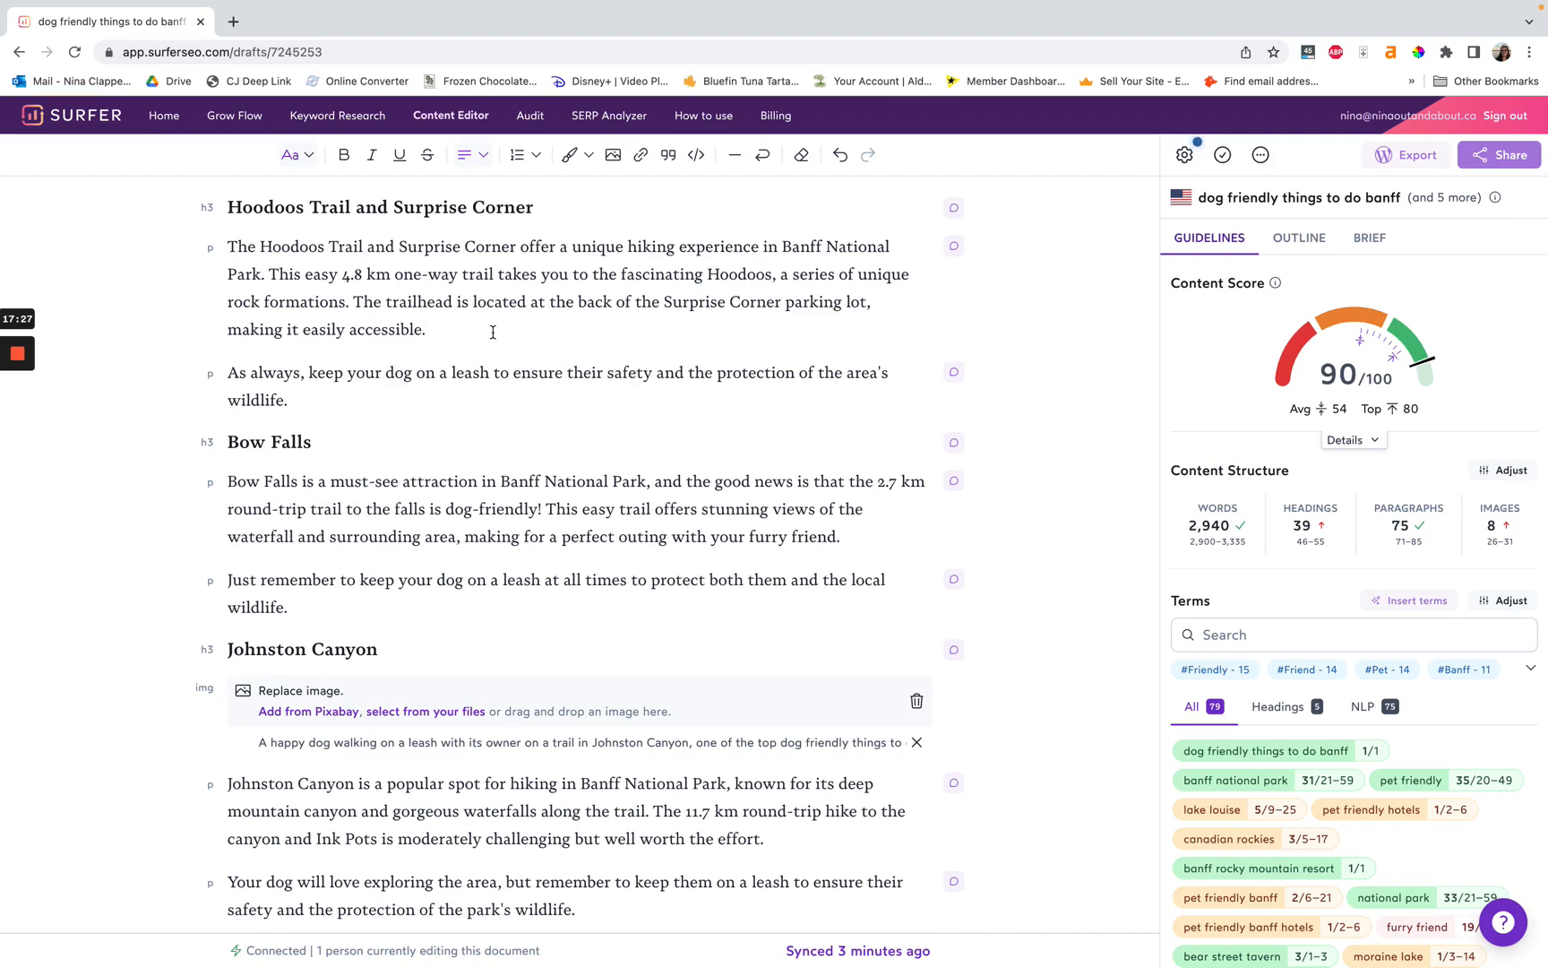
scroll(493, 331, down, 5)
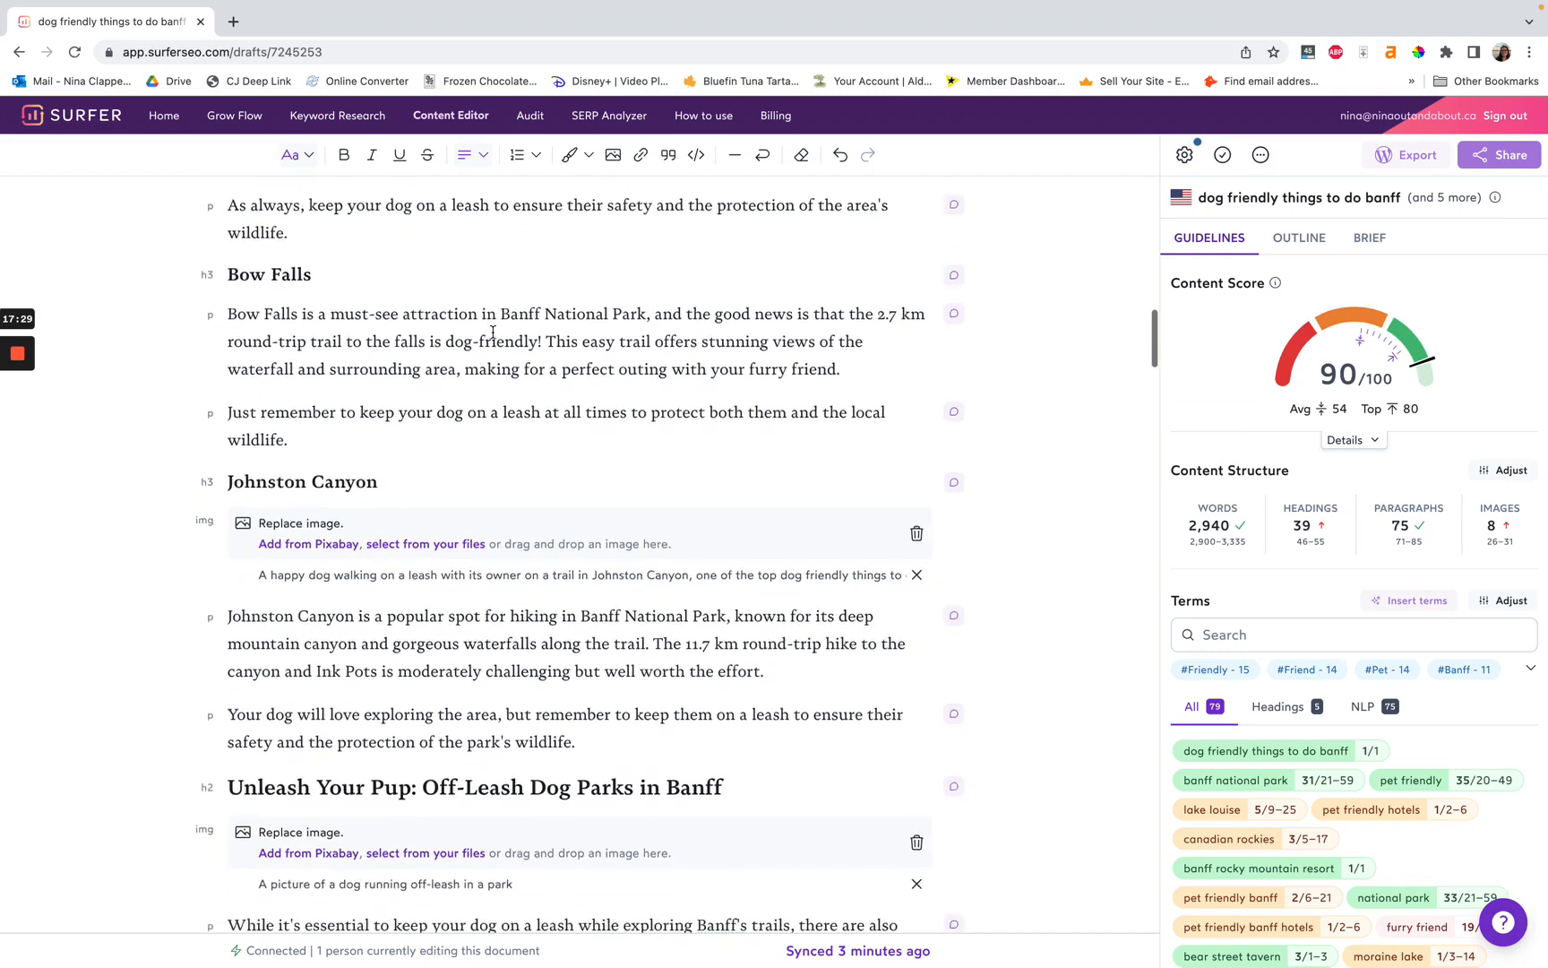
scroll(493, 332, down, 1)
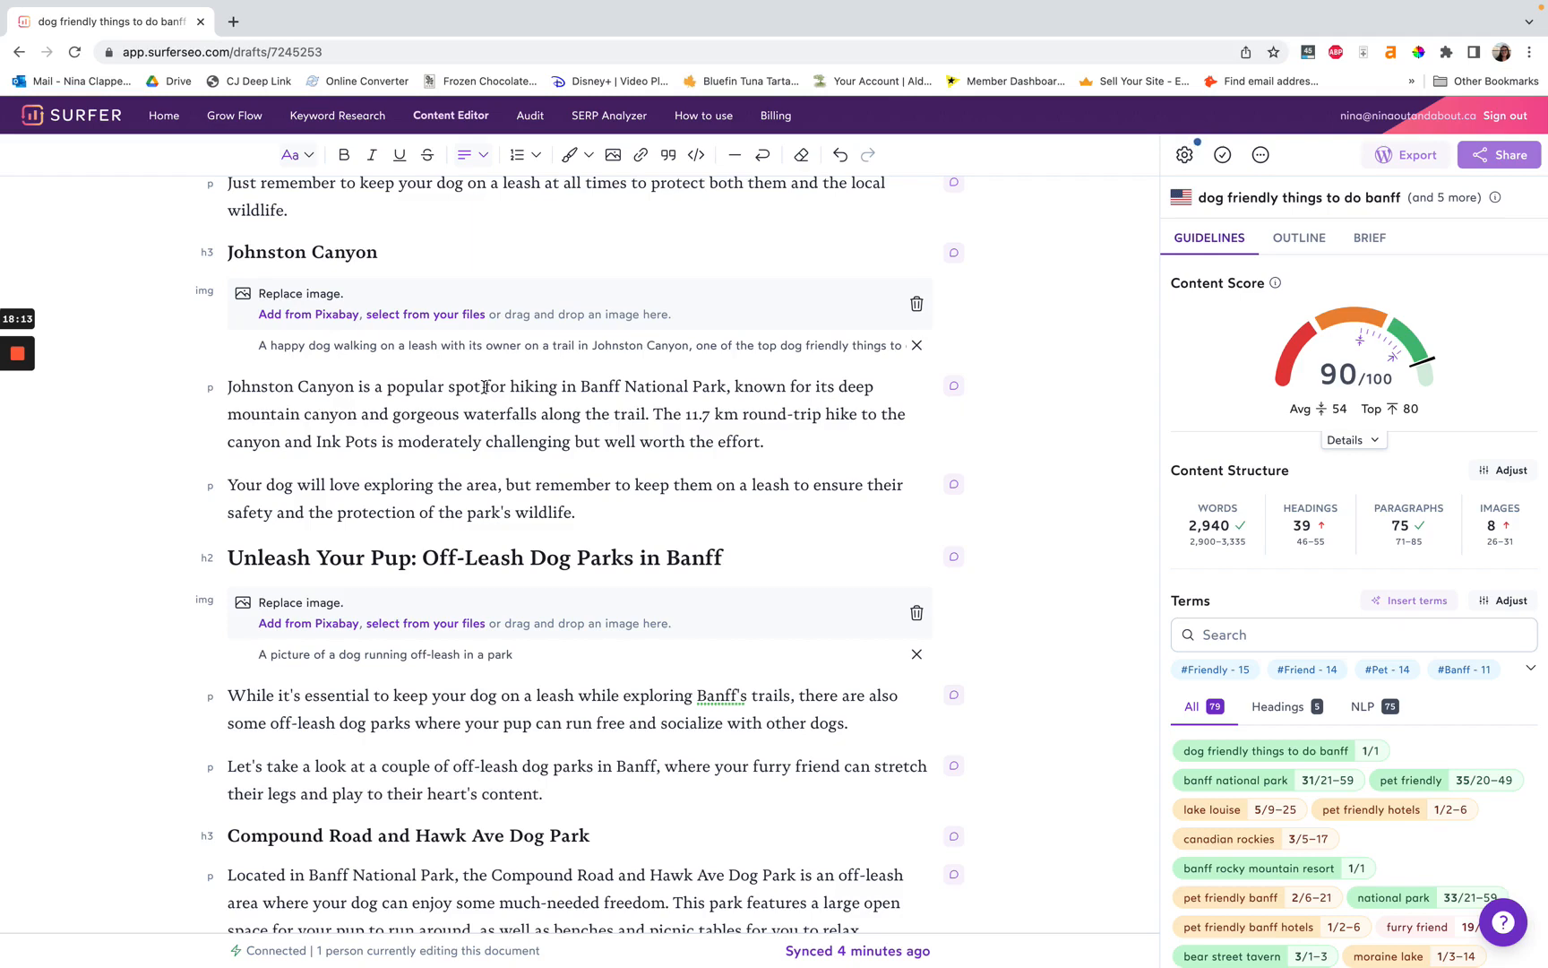
Step: Read through the off-leash dog parks section, covering Compound Road and Hawk Ave Dog Park and Banff Recreational Grounds
scroll(484, 387, down, 4)
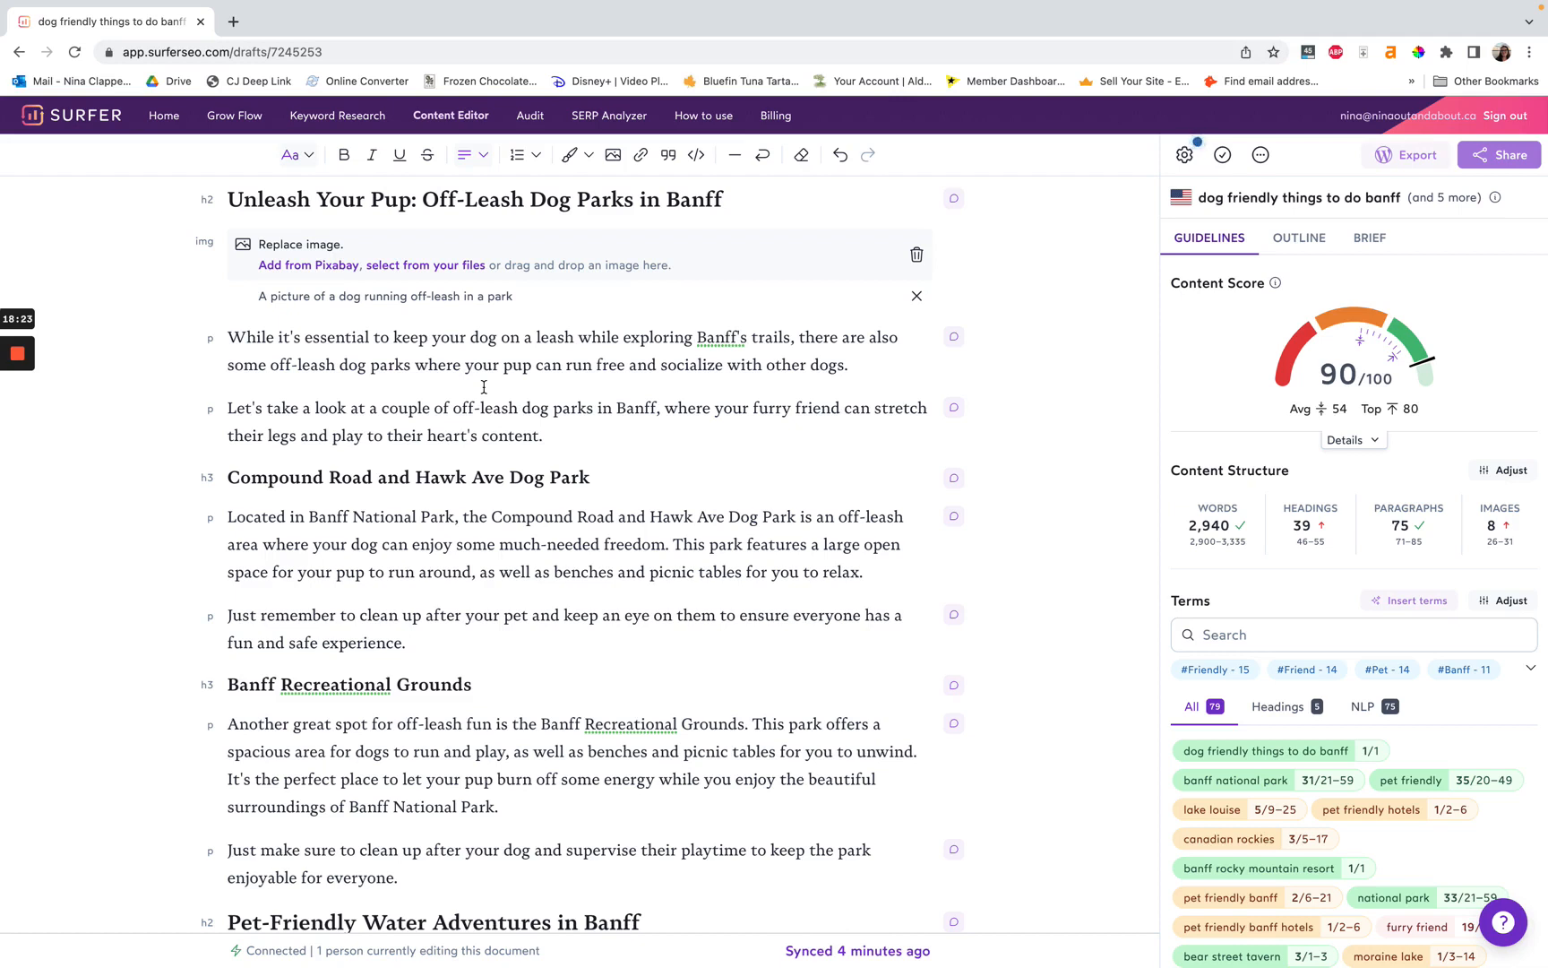
scroll(483, 387, down, 5)
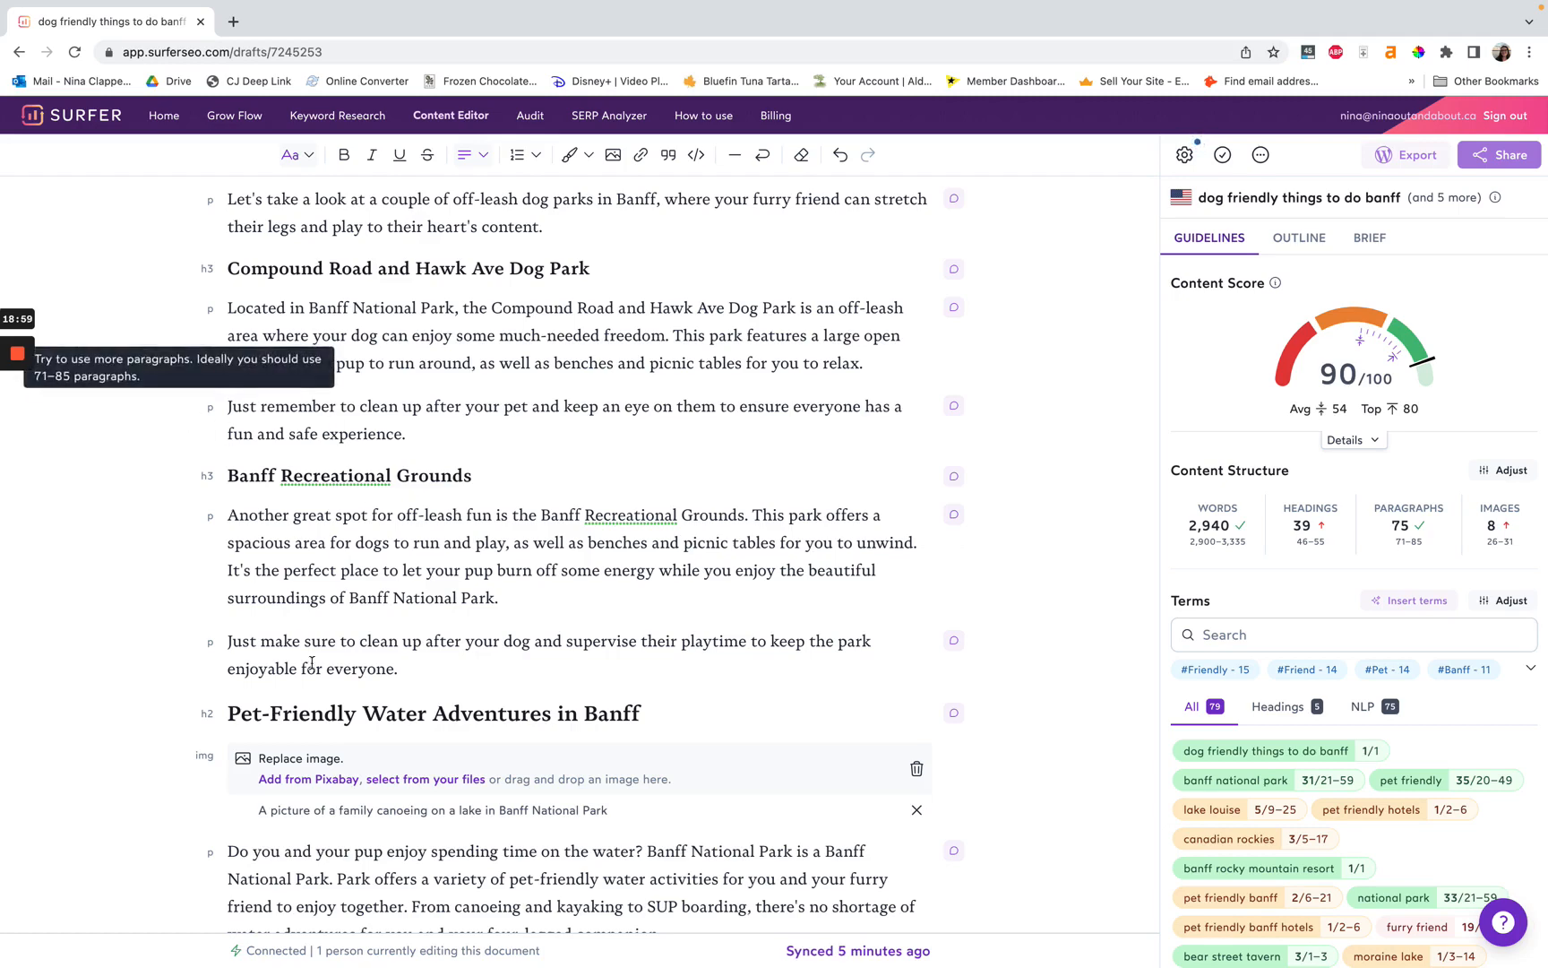
scroll(433, 672, down, 5)
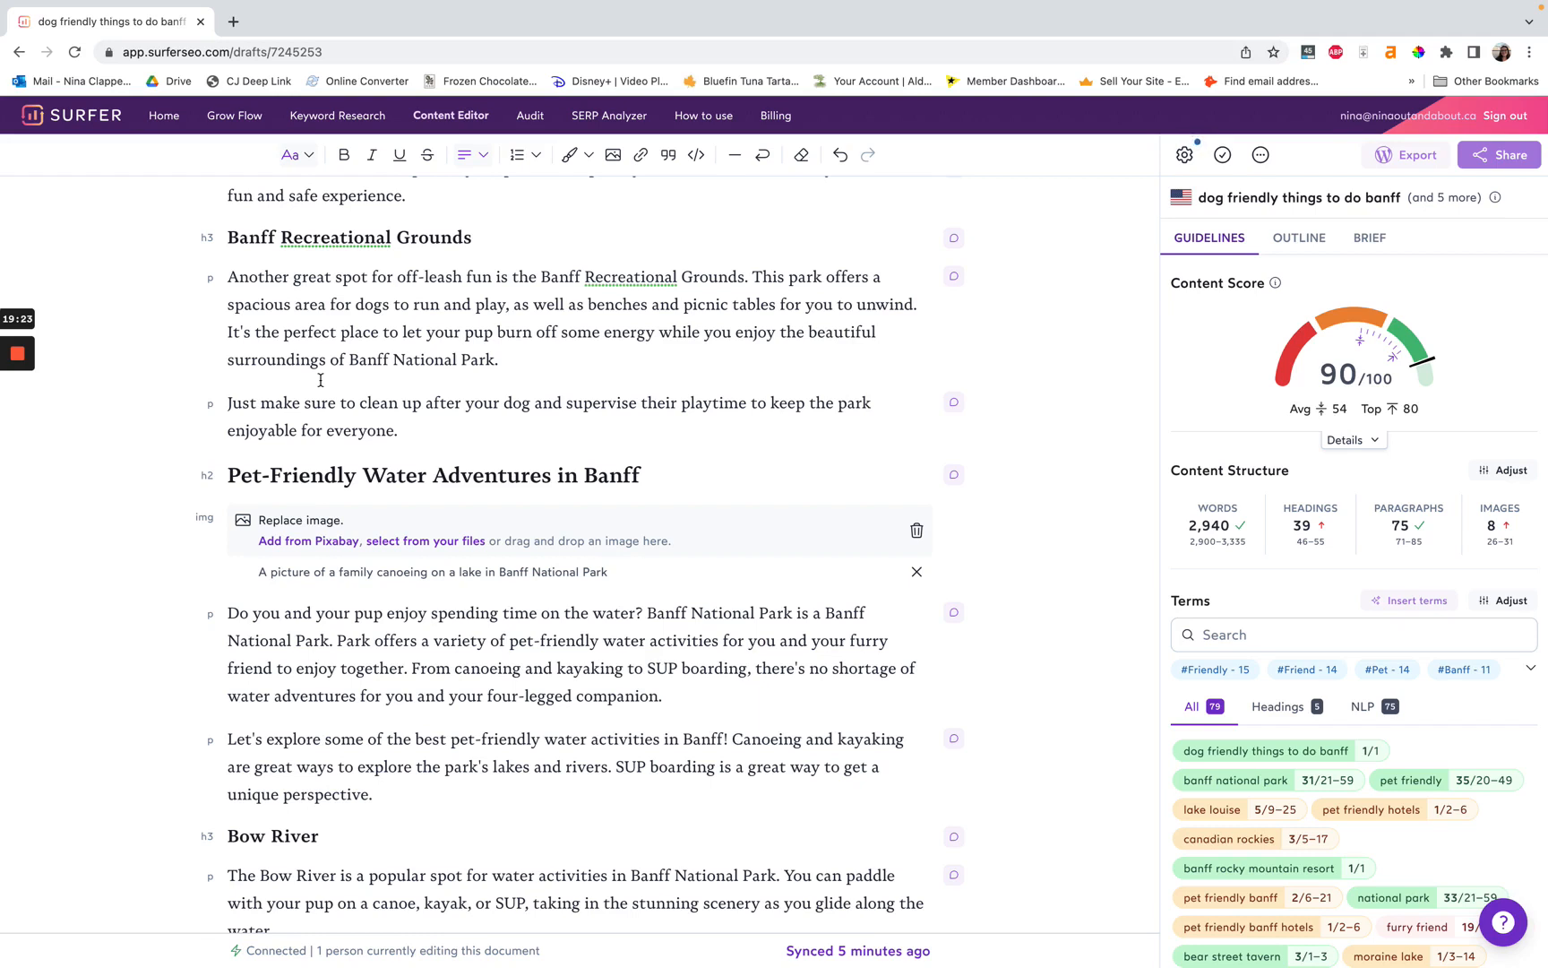
scroll(320, 380, up, 1)
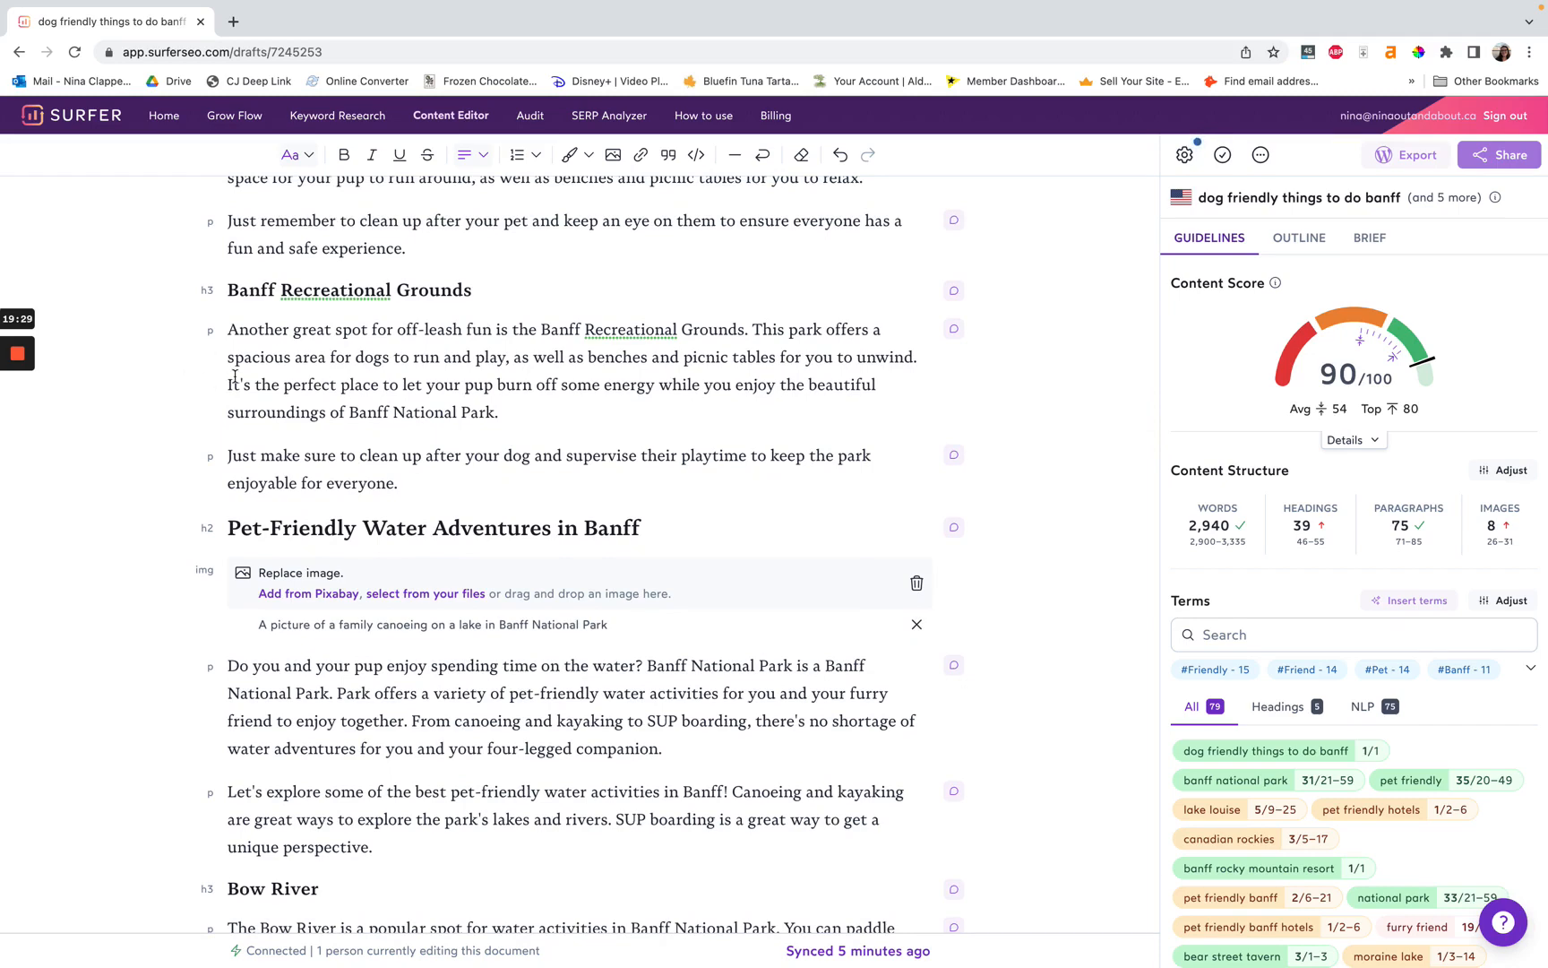
Step: Review the two introductory paragraphs of the pet-friendly water adventures section and the Bow River and Vermilion Lakes texts
scroll(235, 376, down, 6)
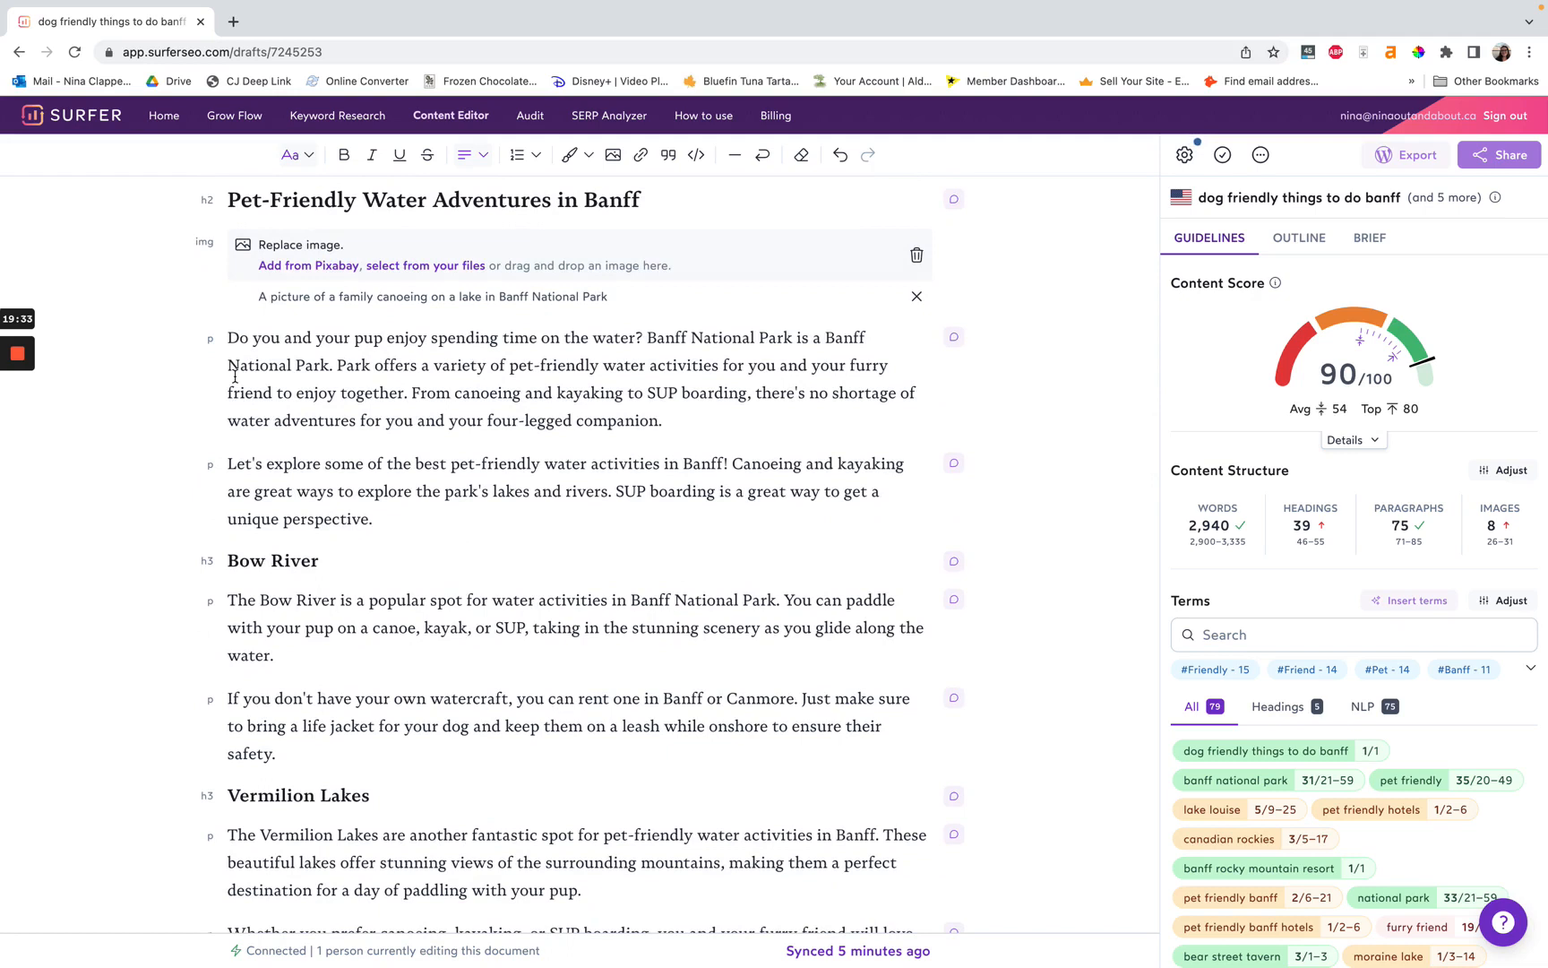
drag(404, 525, 222, 351)
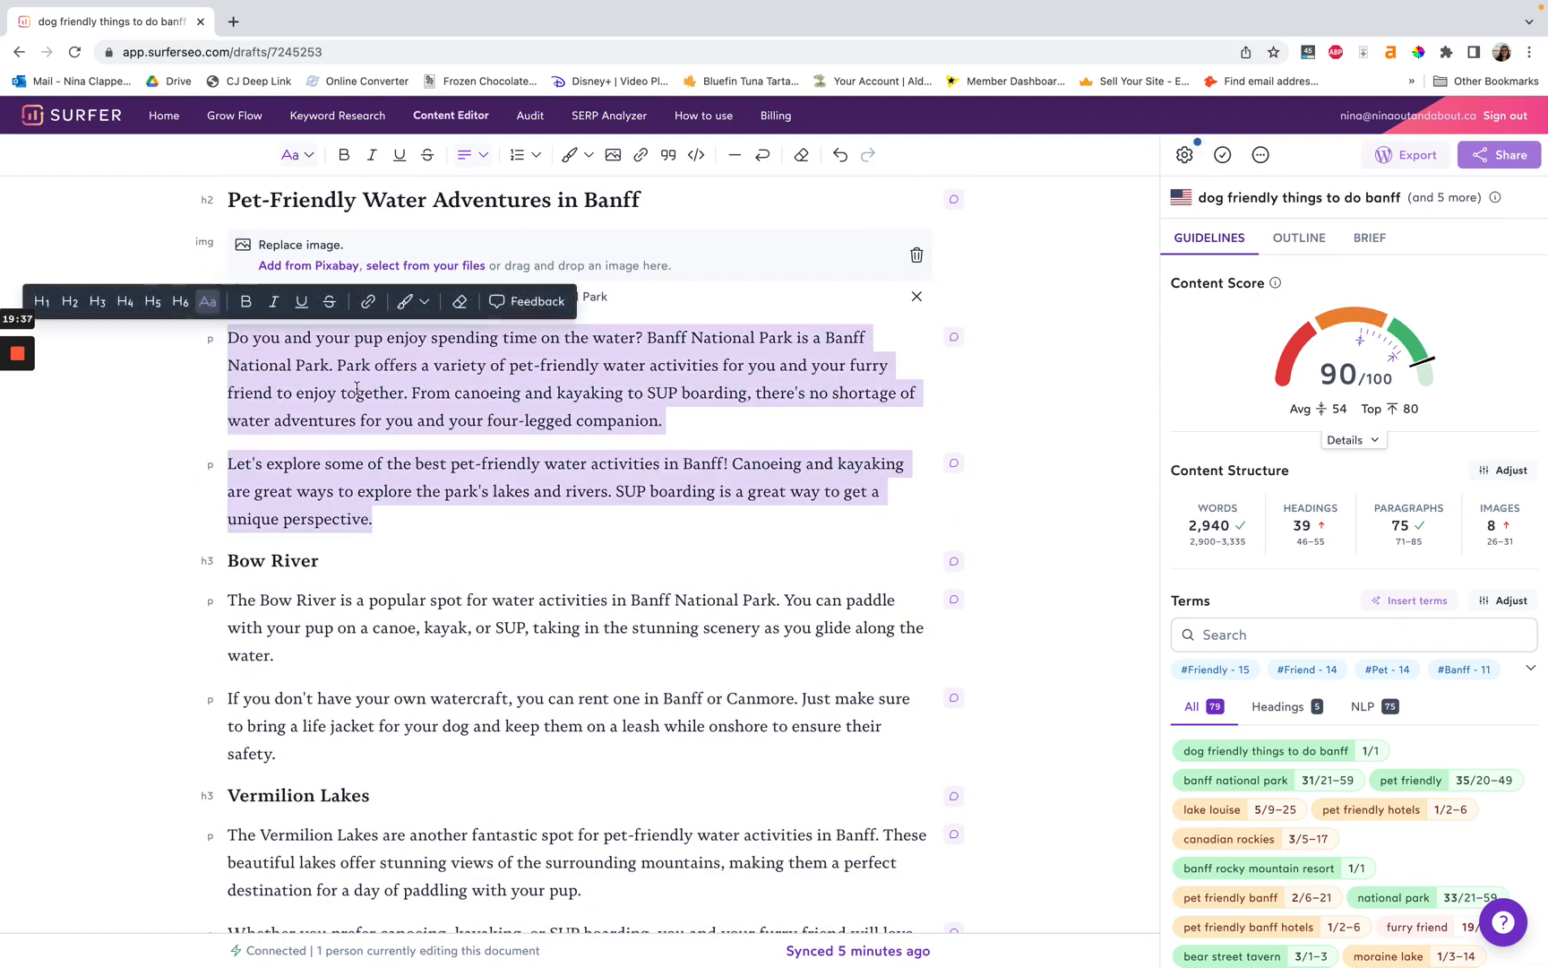
click(180, 434)
scroll(179, 434, down, 5)
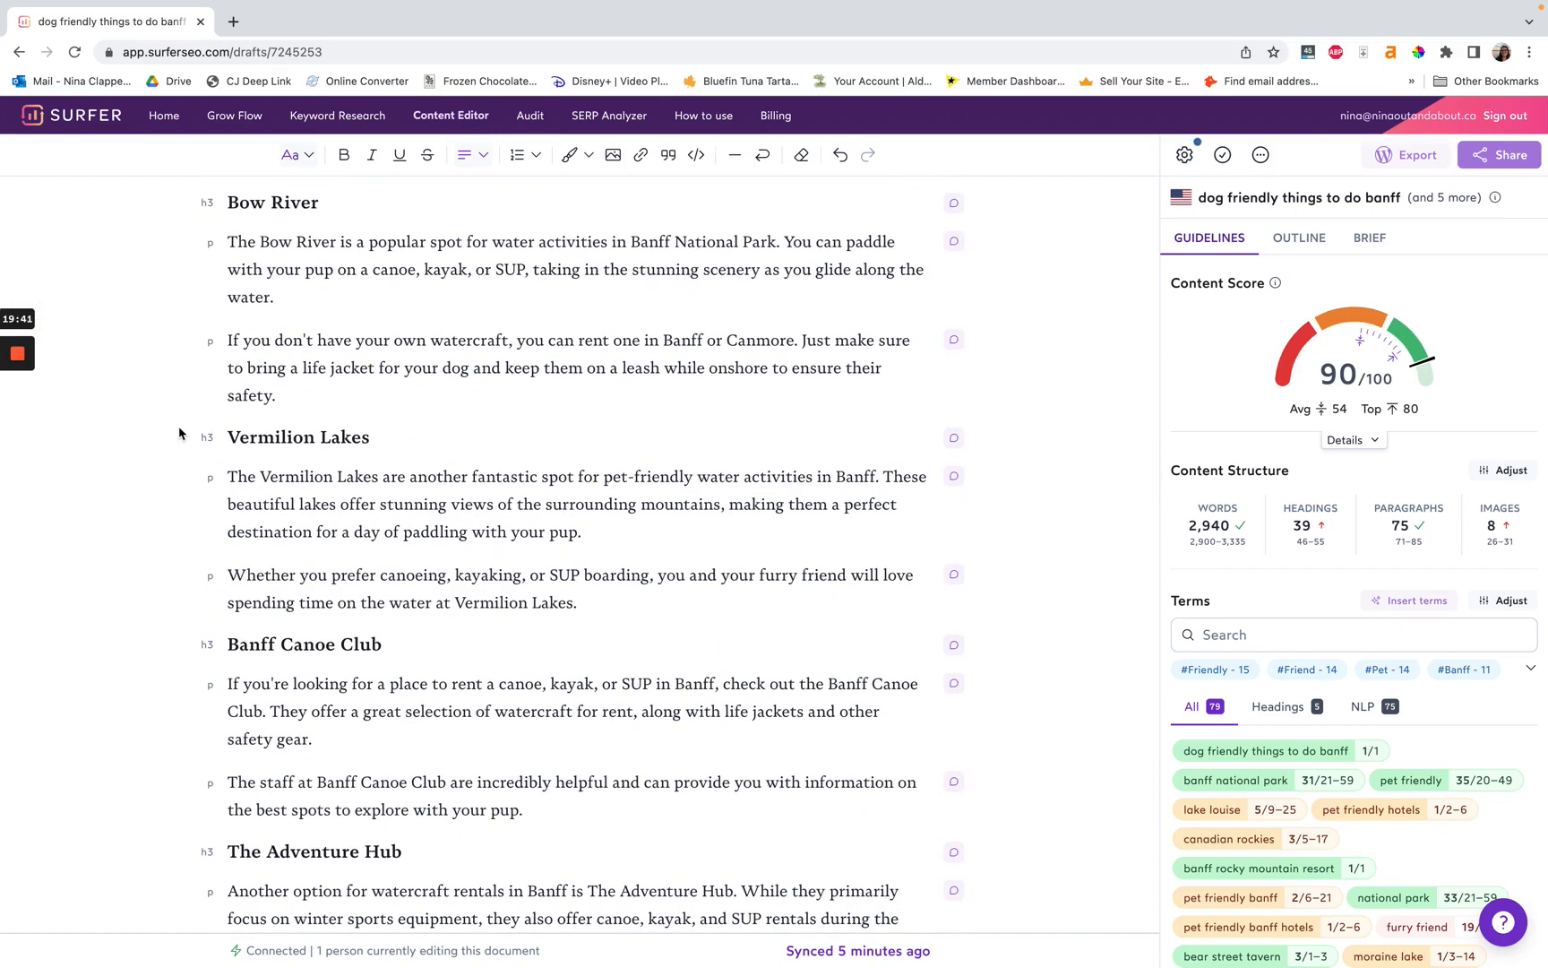
scroll(179, 433, down, 1)
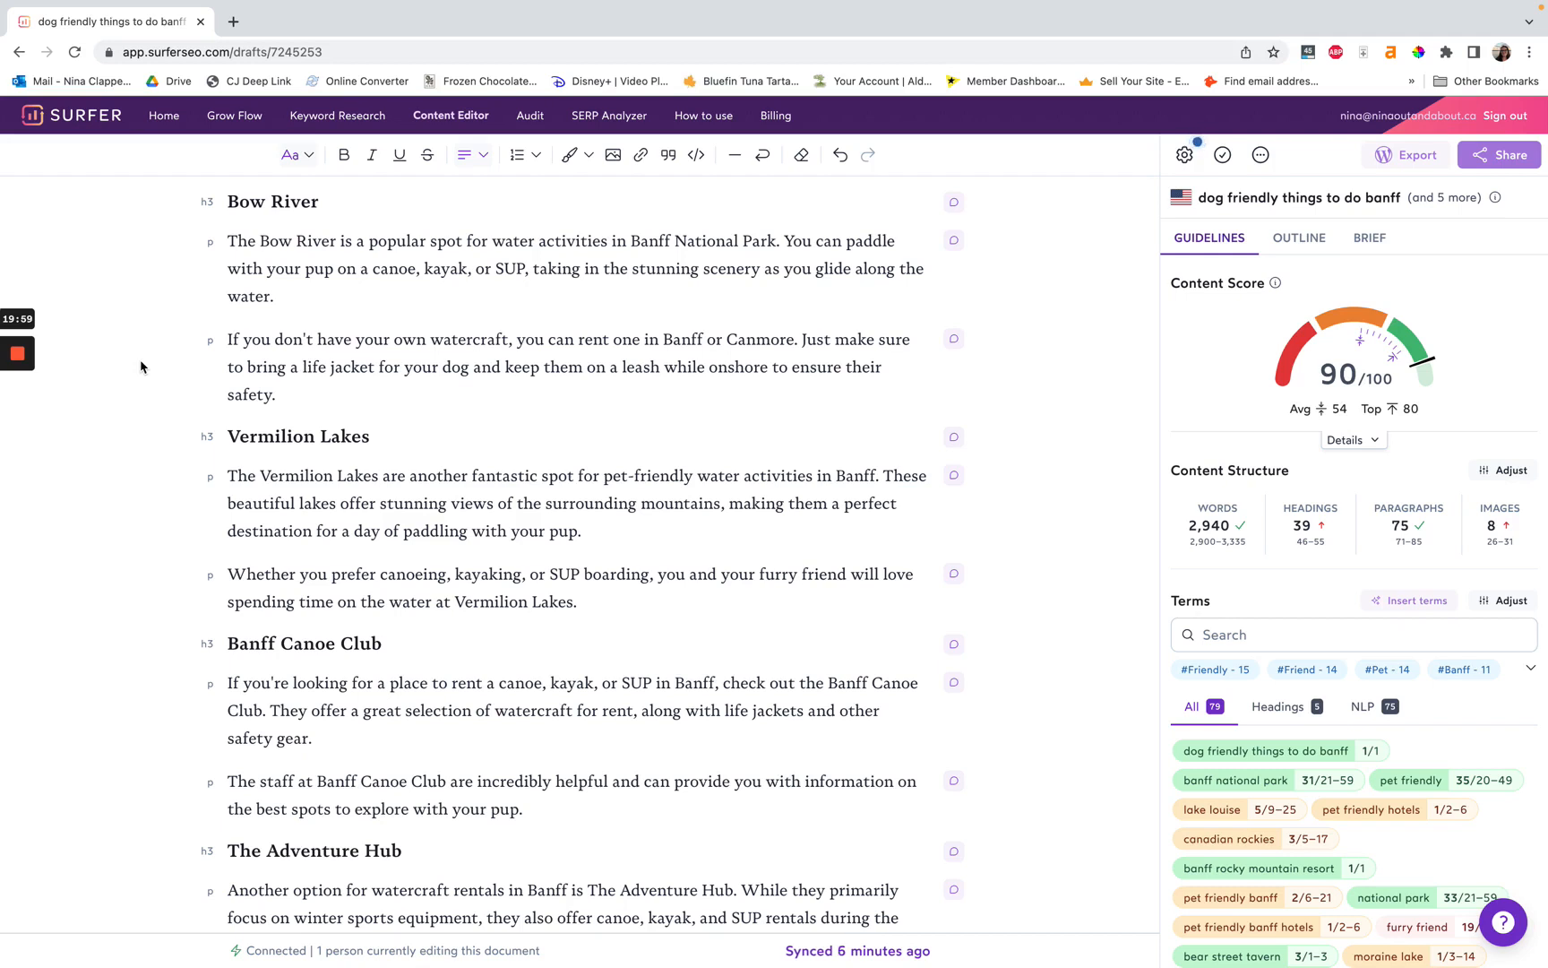
Step: Review the watercraft rental texts for Banff Canoe Club and The Adventure Hub, then examine the main Lake Louise Canoe Rental paragraph
scroll(140, 366, down, 2)
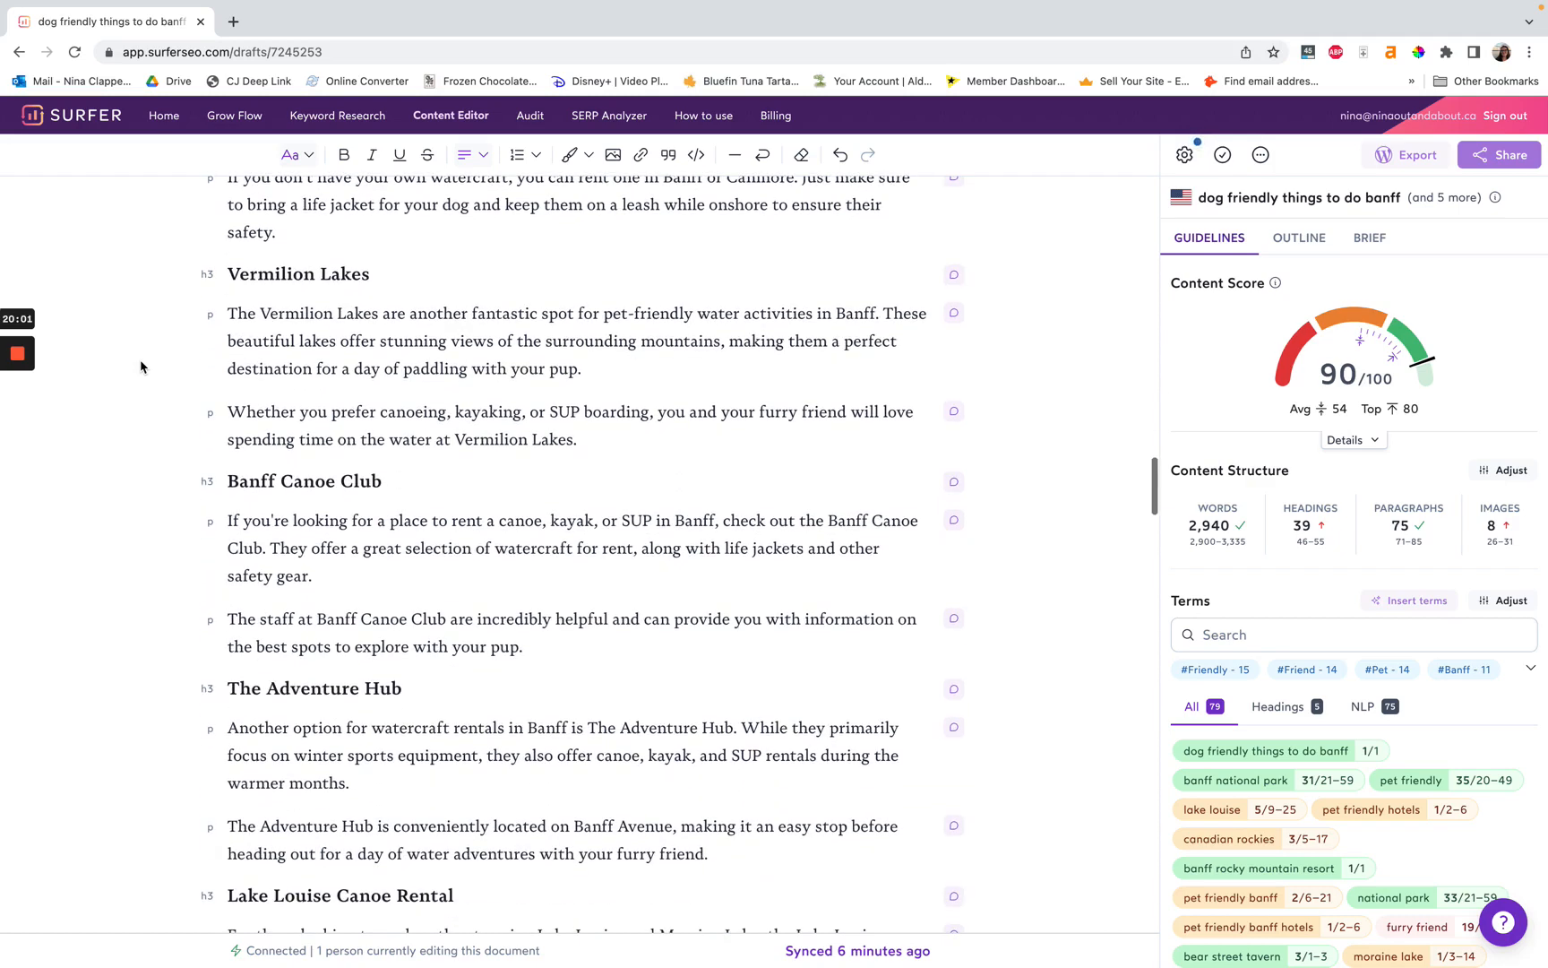
scroll(141, 366, down, 3)
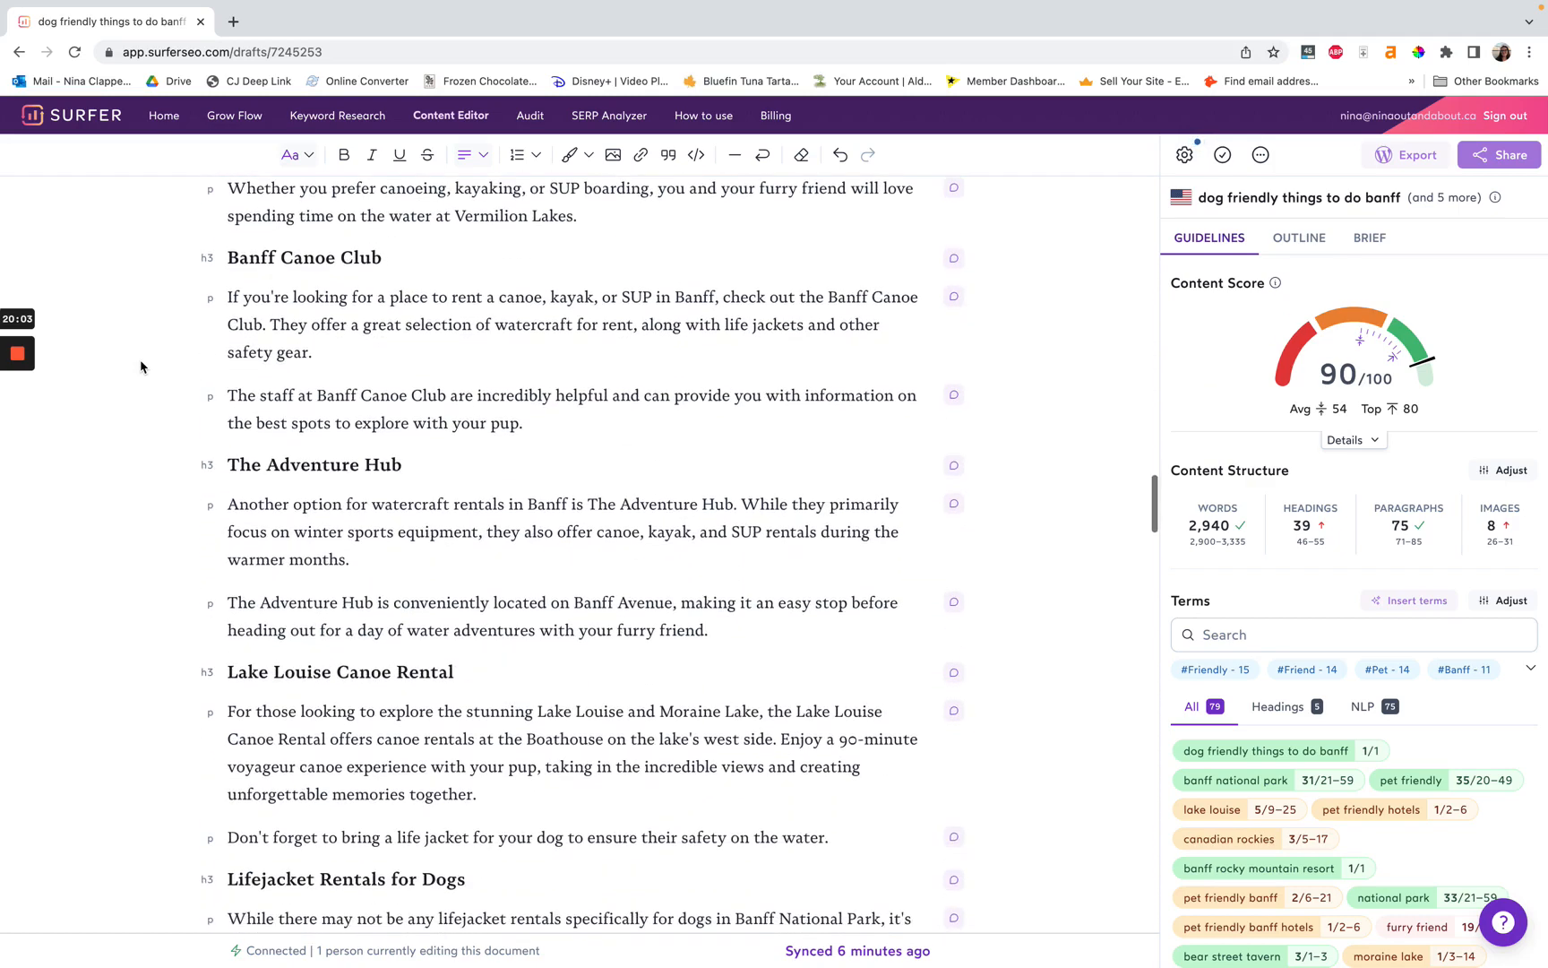
scroll(140, 366, down, 1)
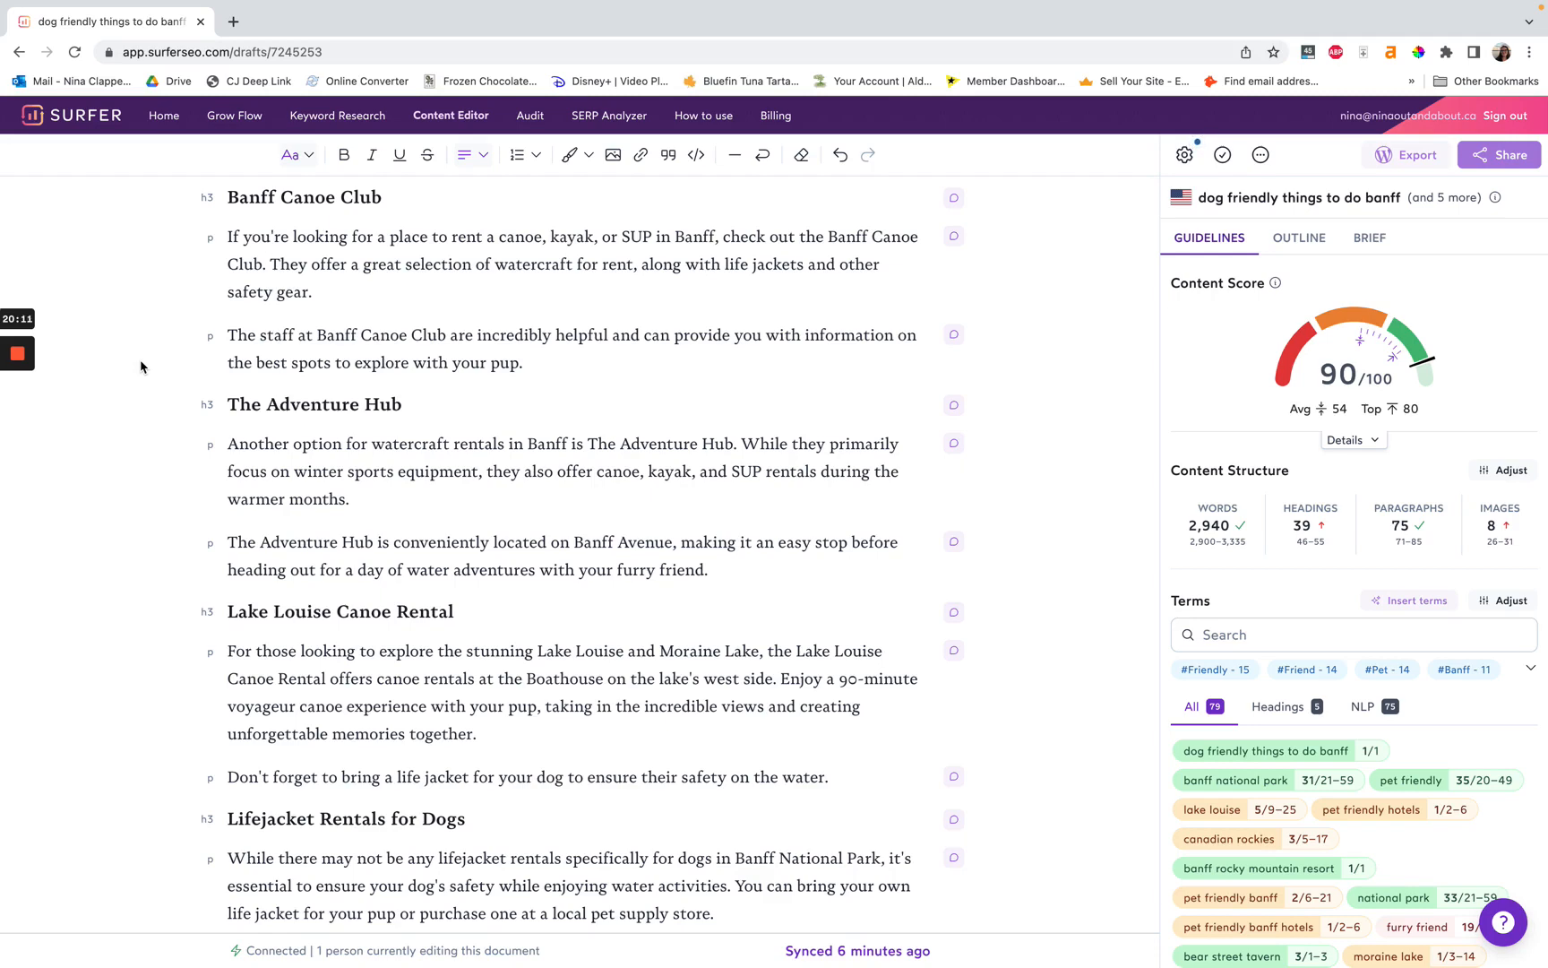
scroll(141, 367, down, 4)
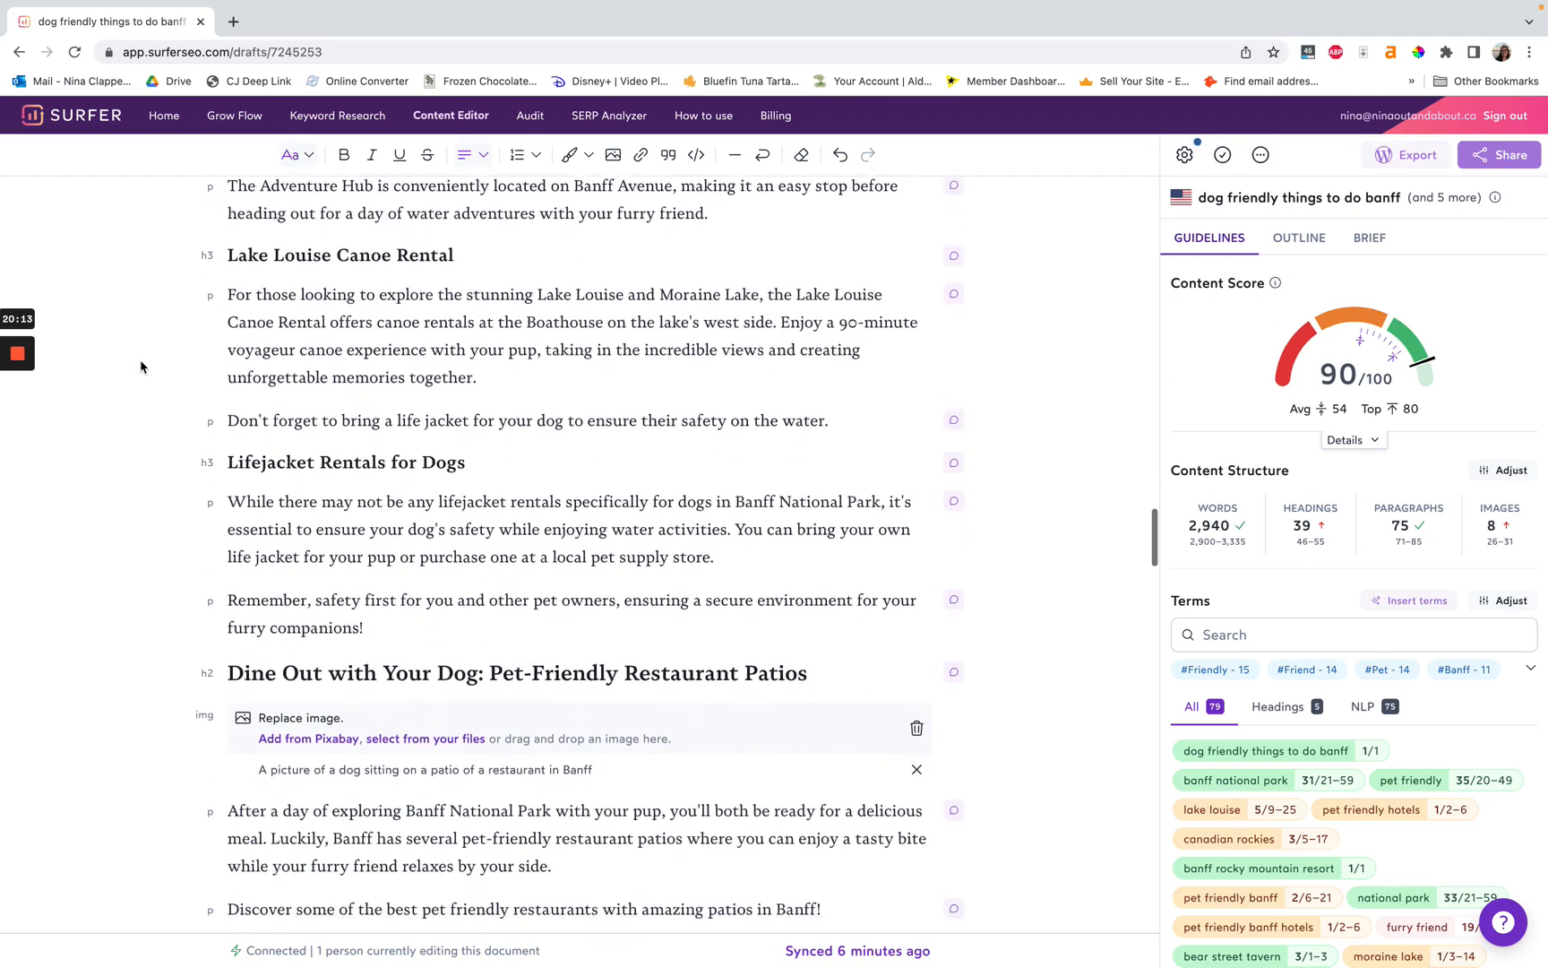
scroll(141, 367, down, 1)
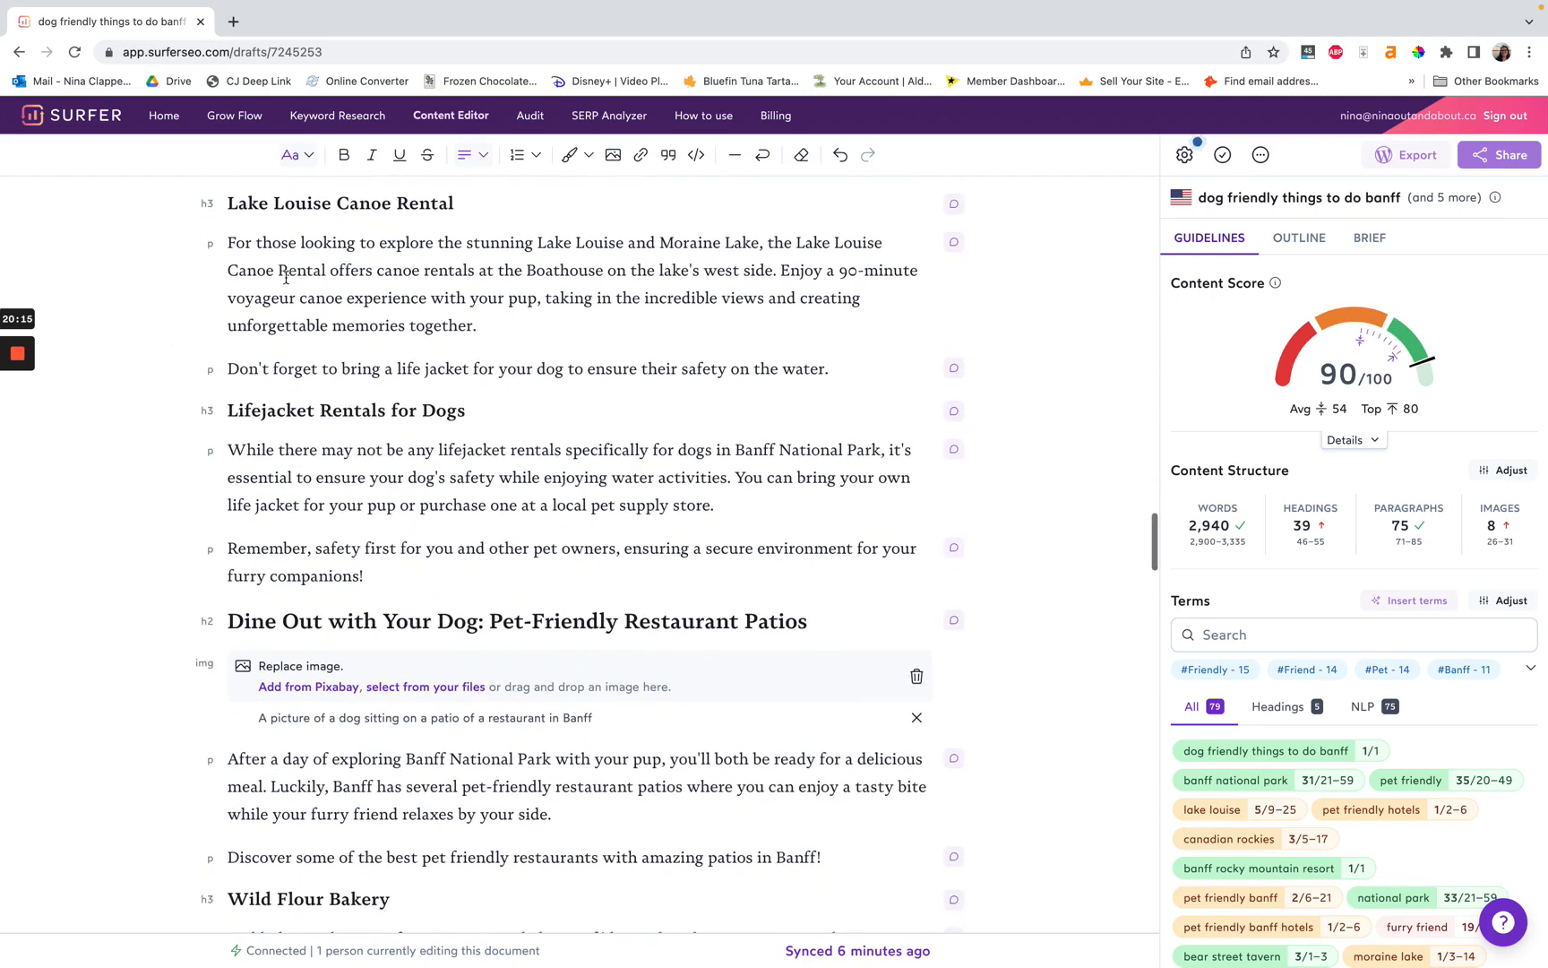
triple_click(314, 293)
triple_click(321, 294)
triple_click(327, 294)
triple_click(381, 281)
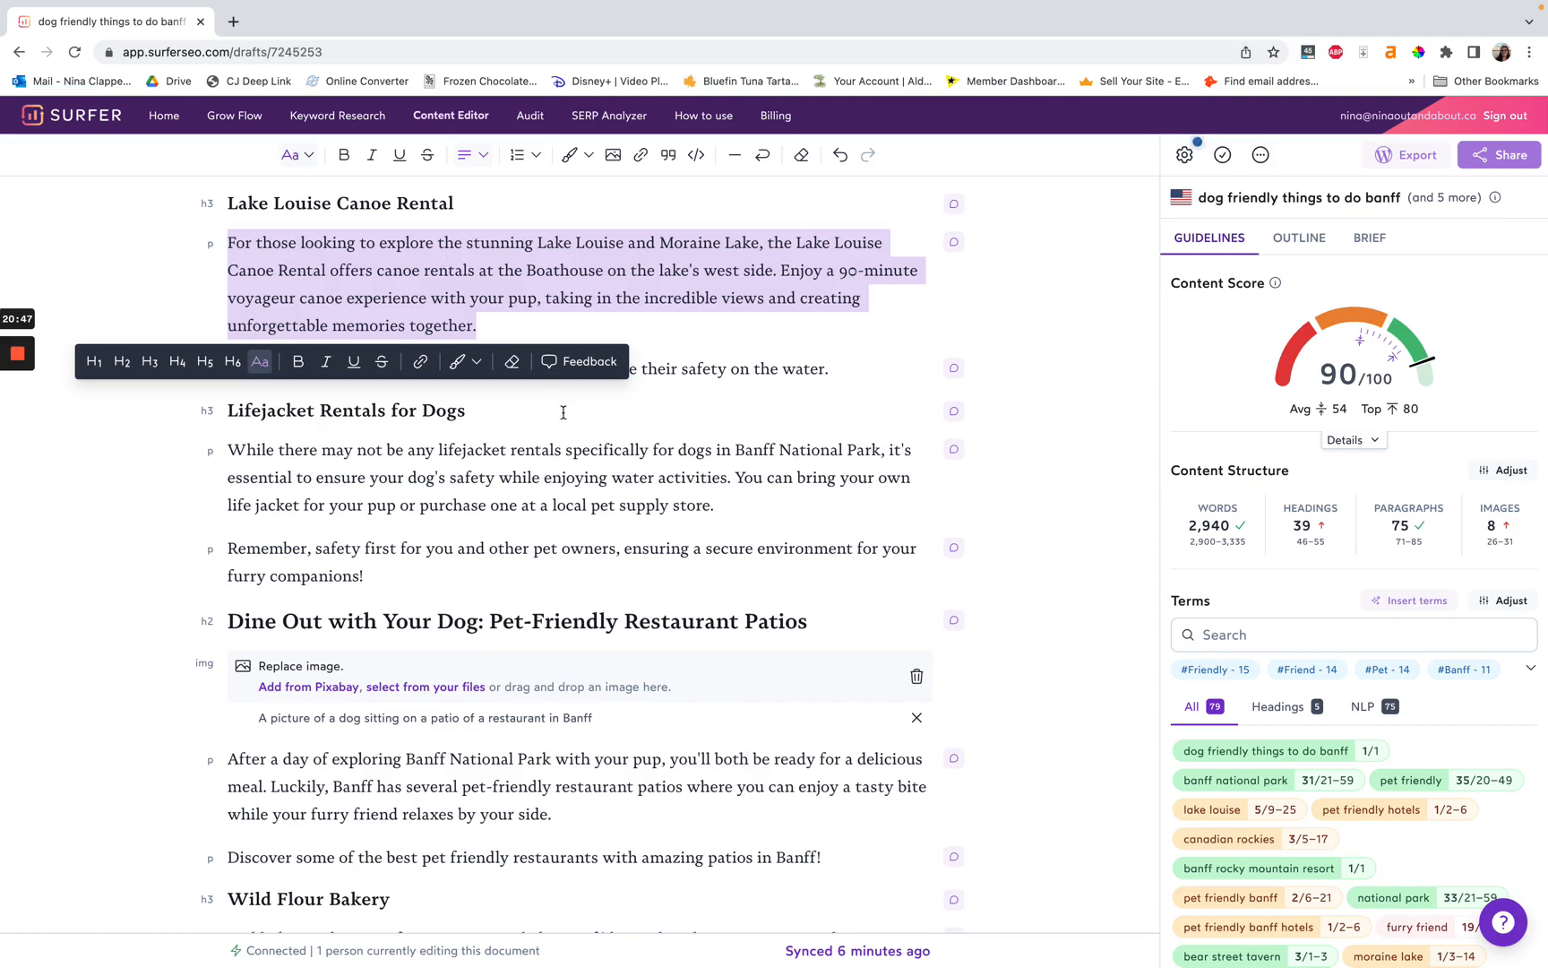
click(466, 409)
Step: Review the pet-friendly restaurant patios introduction and the Wild Flour Bakery description
scroll(435, 510, down, 5)
click(435, 532)
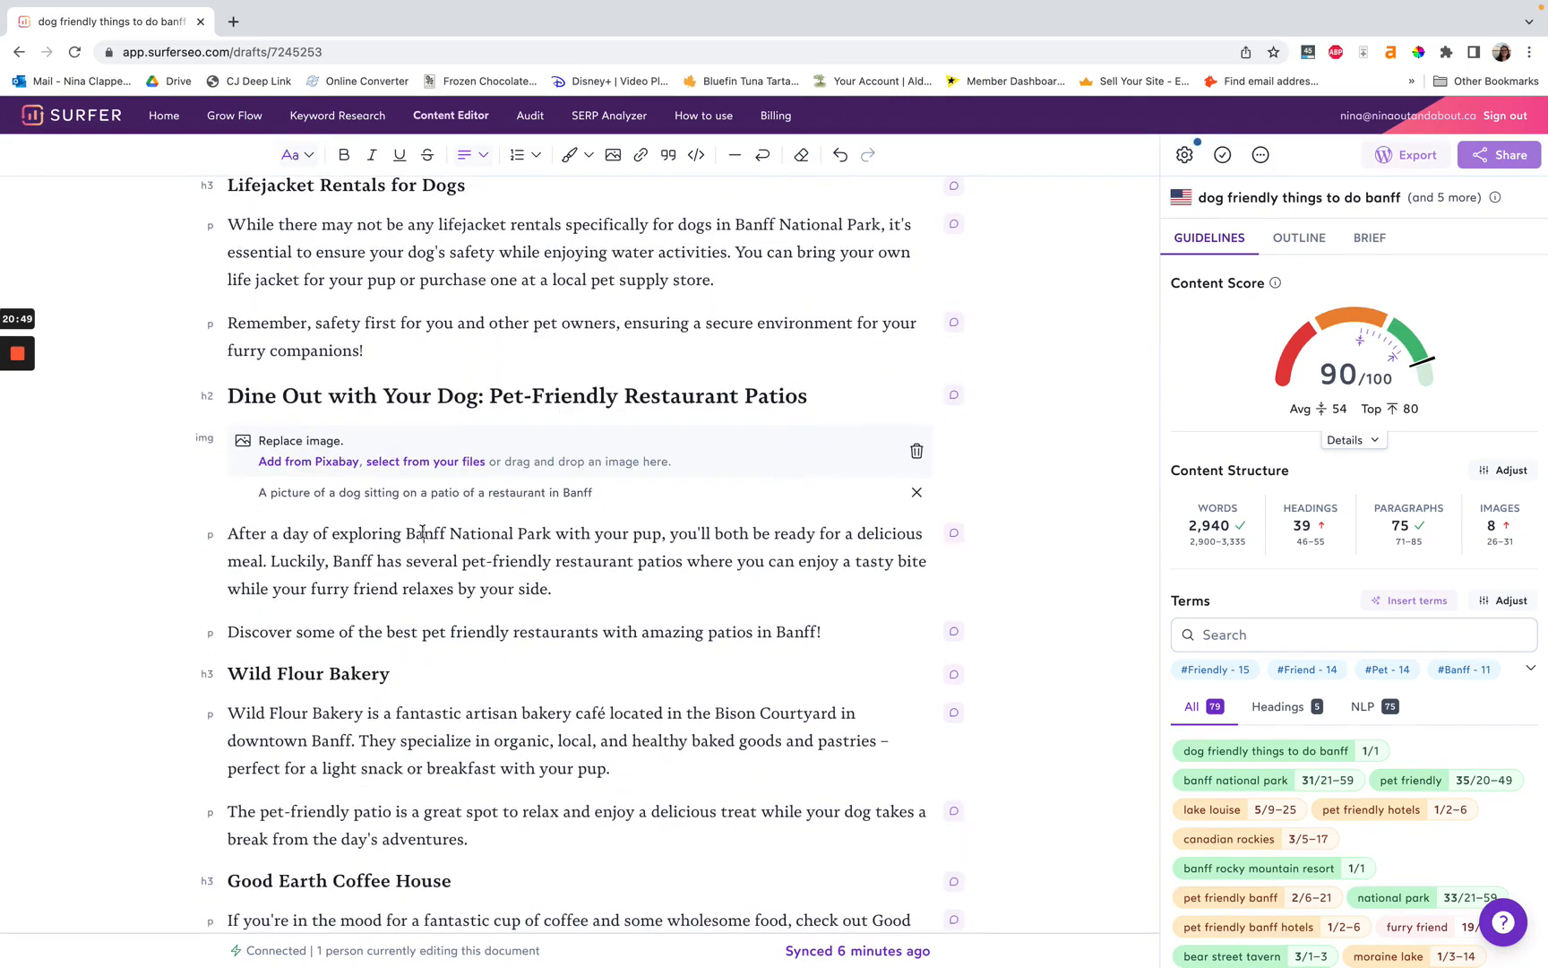
scroll(520, 548, down, 3)
scroll(521, 547, down, 4)
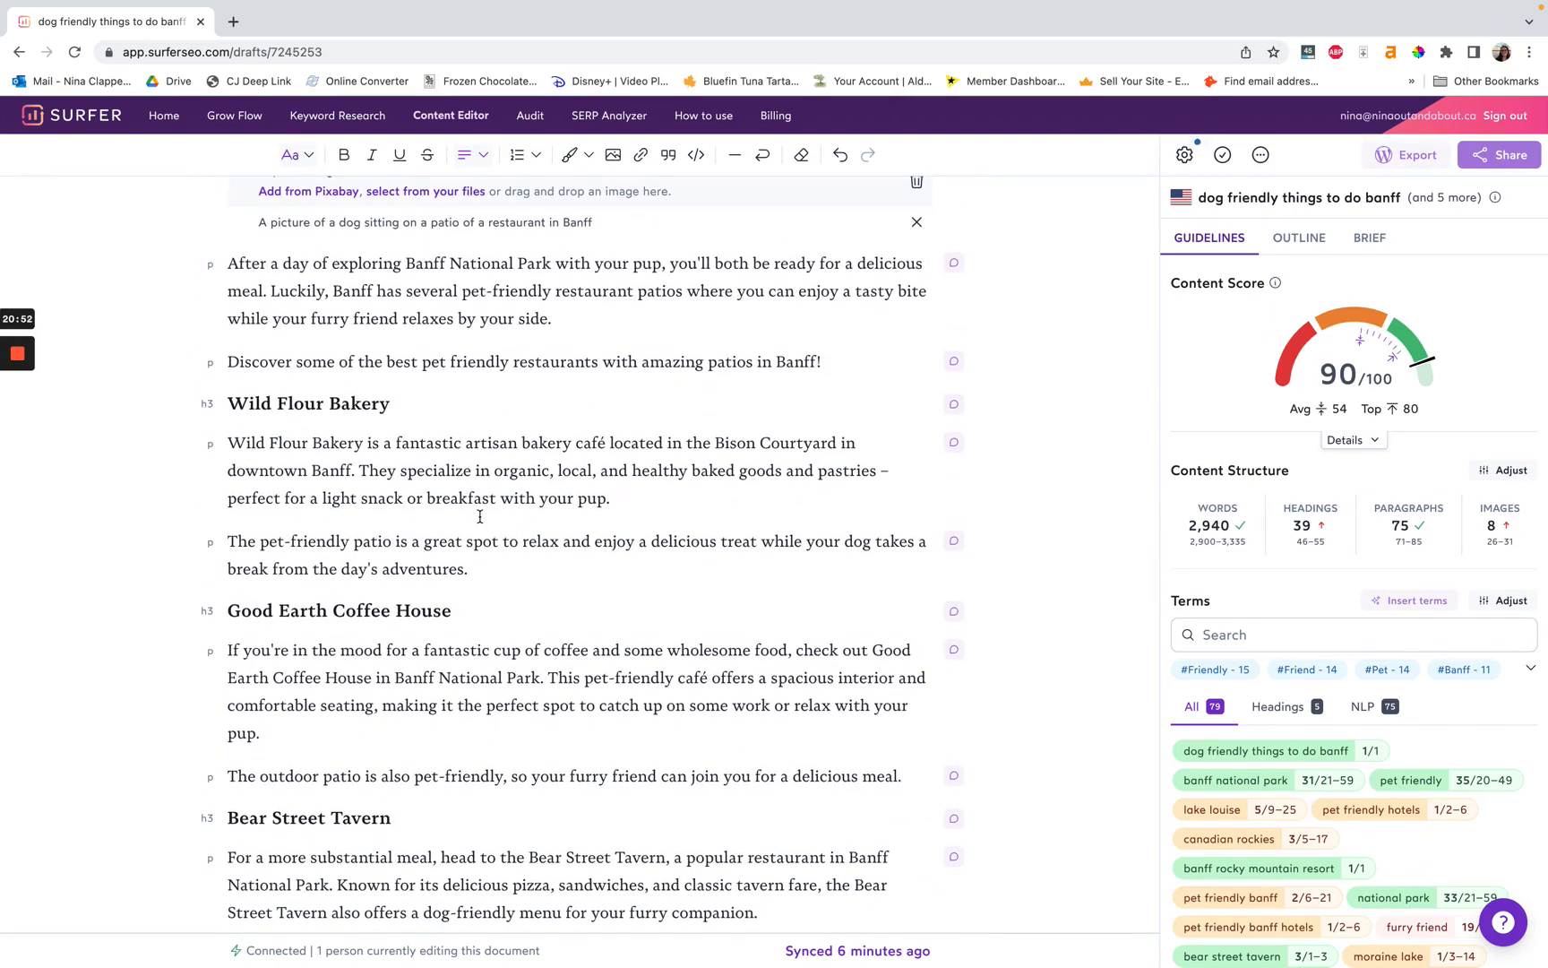
click(419, 411)
scroll(420, 411, down, 3)
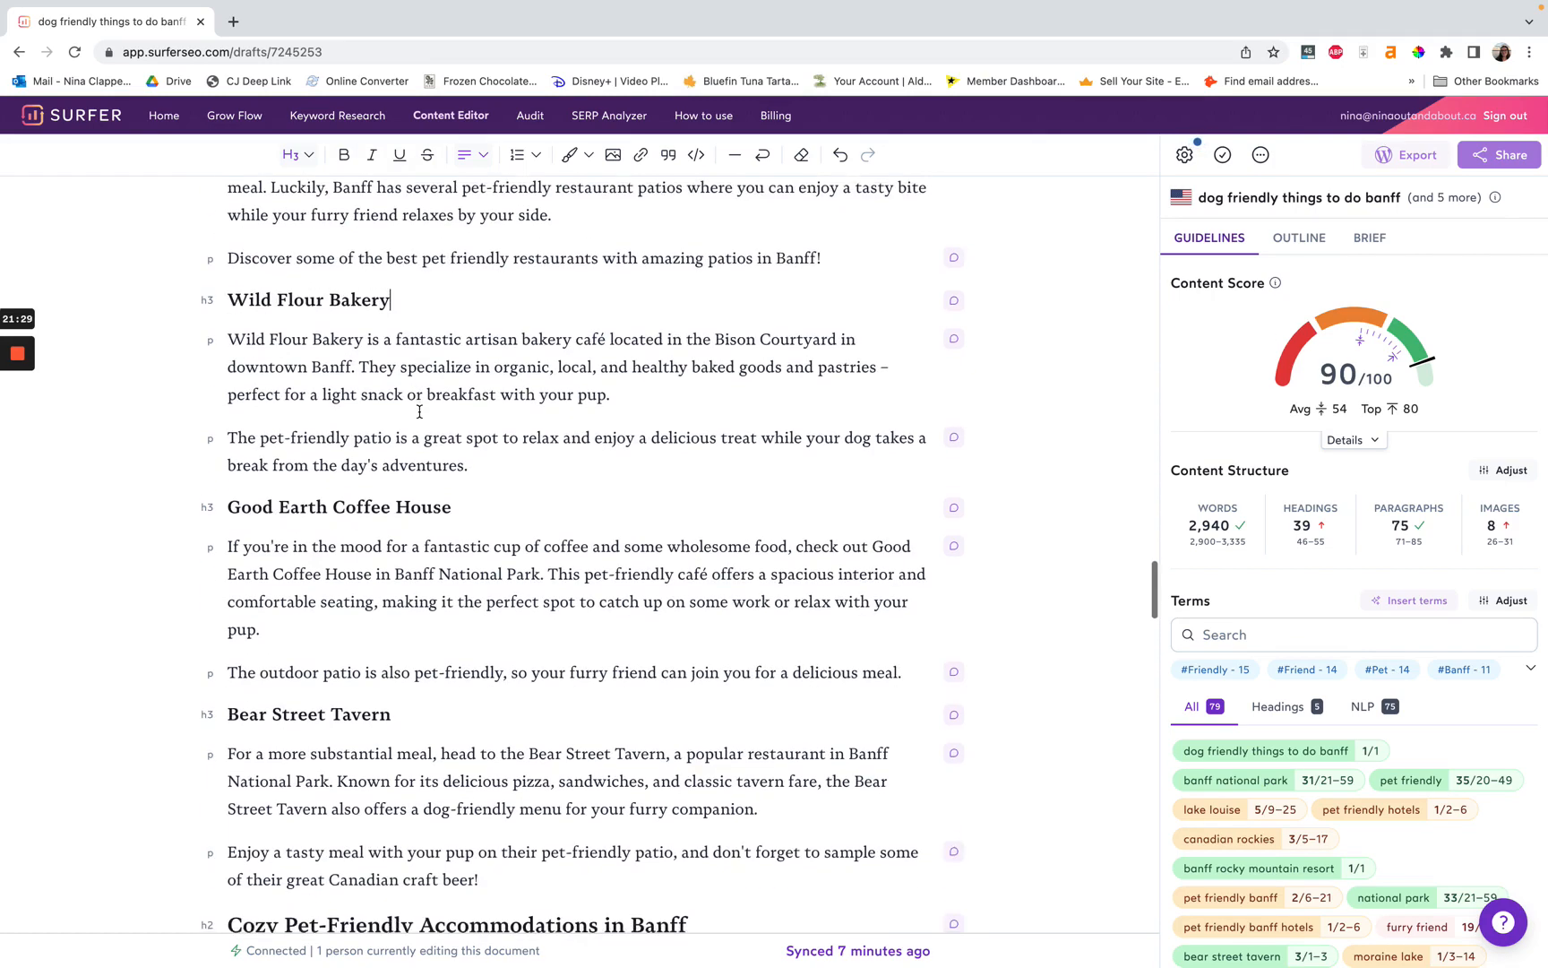
Step: Review the Good Earth Coffee House and Bear Street Tavern descriptions, including the tavern's closing paragraph about its patio
scroll(419, 412, down, 5)
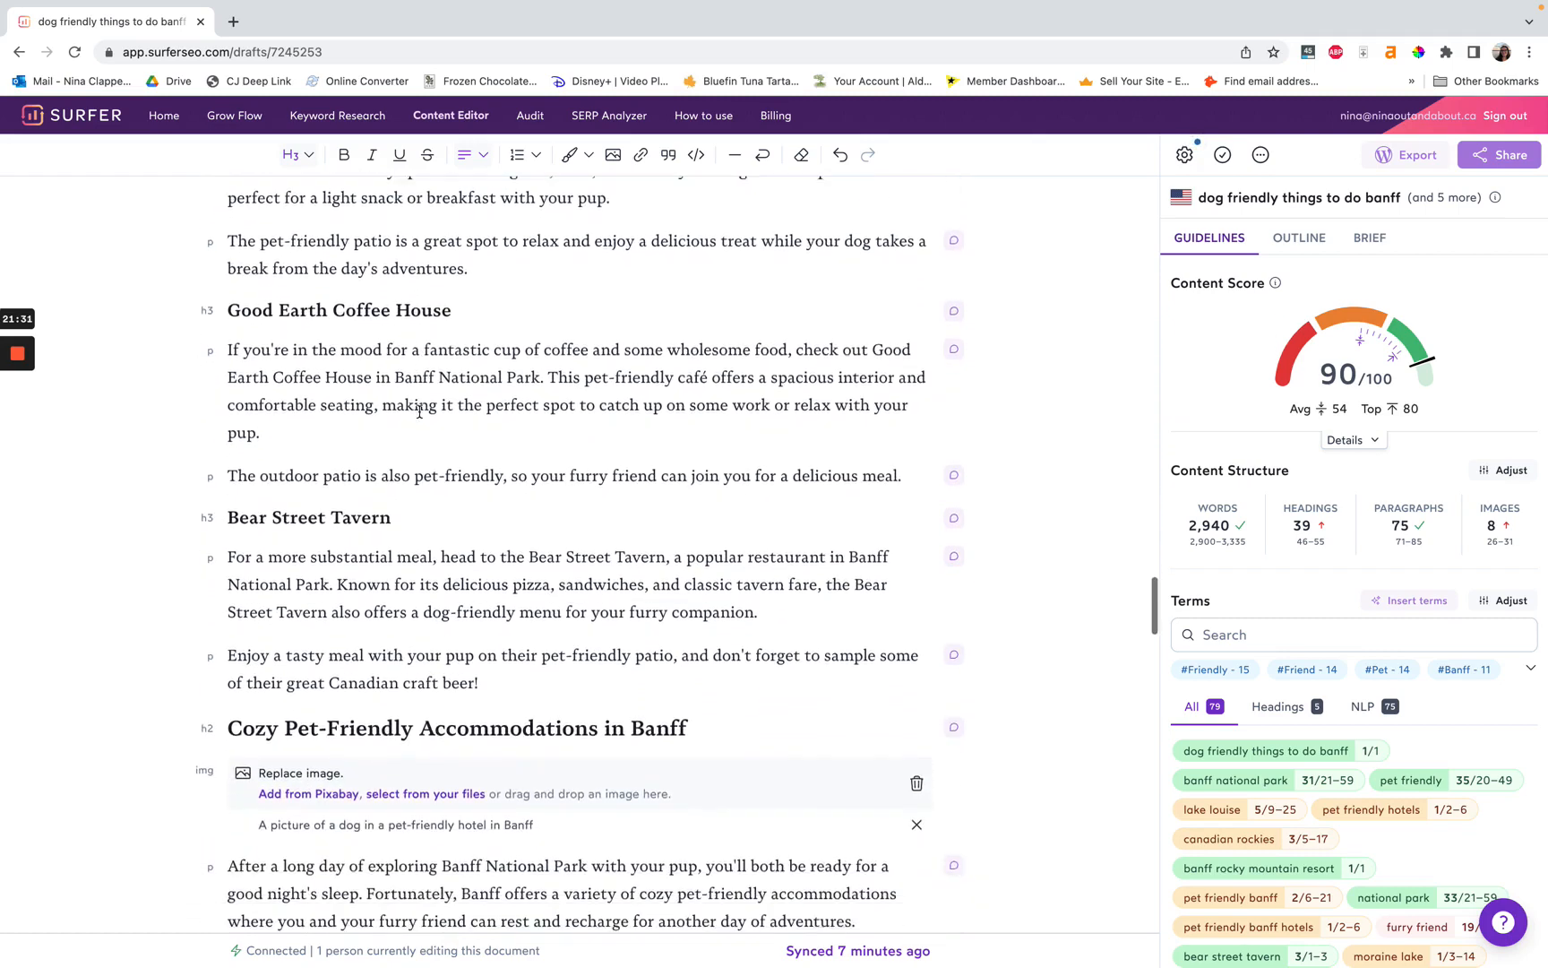
click(434, 572)
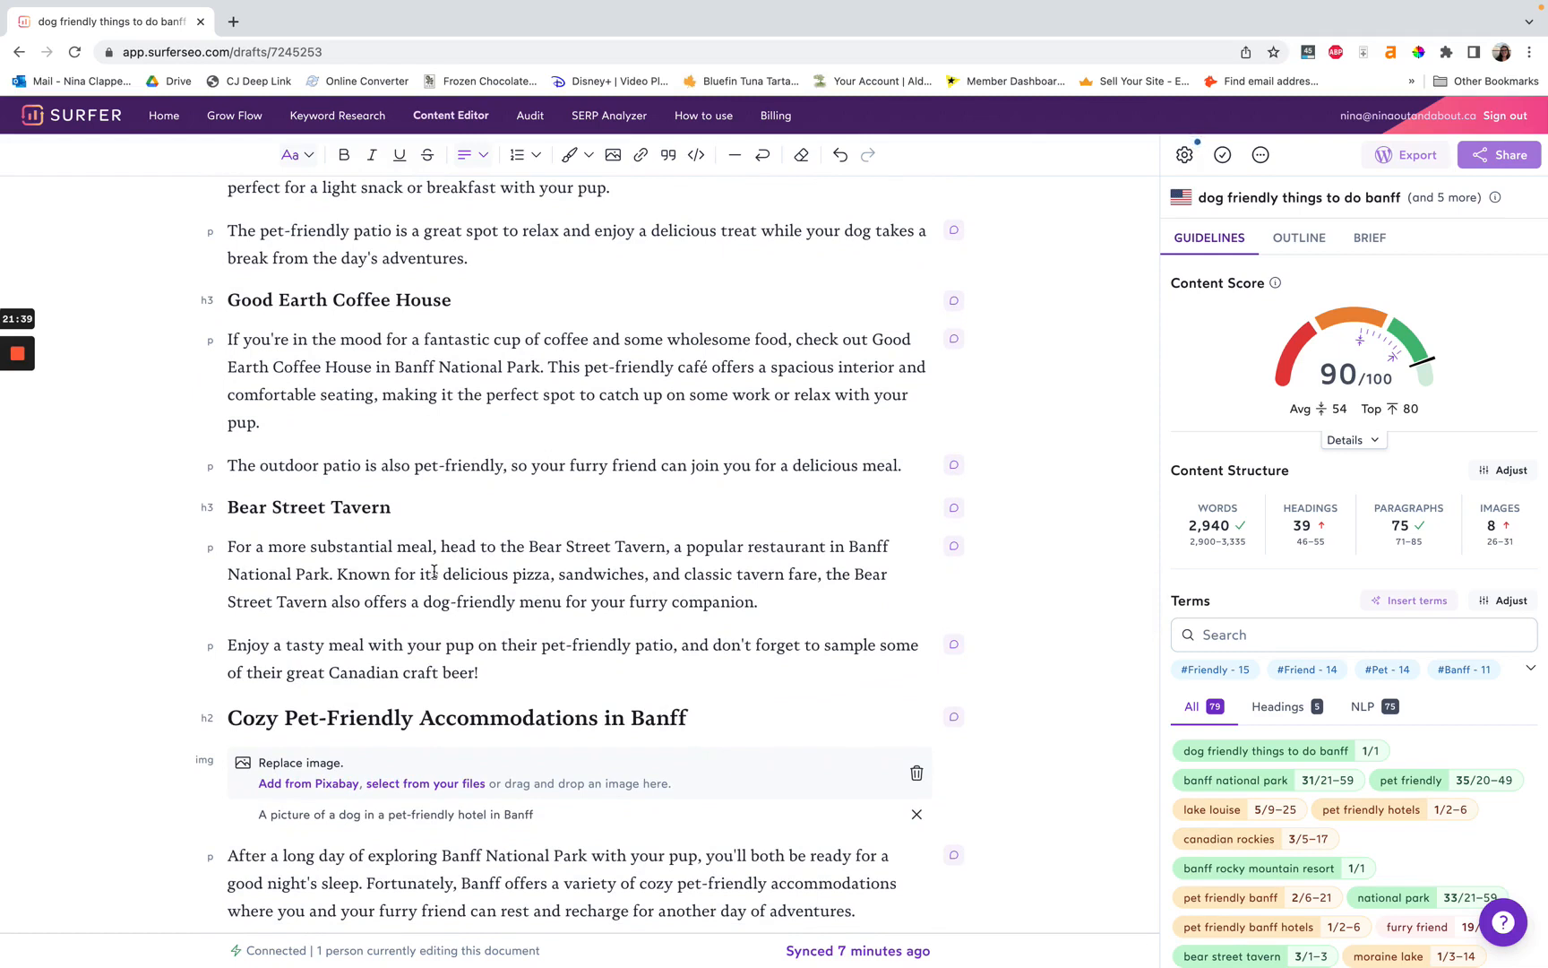
triple_click(455, 661)
click(541, 654)
Step: Read the pet-friendly accommodations section with its Elk + Avenue, Moose Hotel & Suites and Dorothy Motel texts, through to the dog-friendly stores
scroll(460, 579, down, 4)
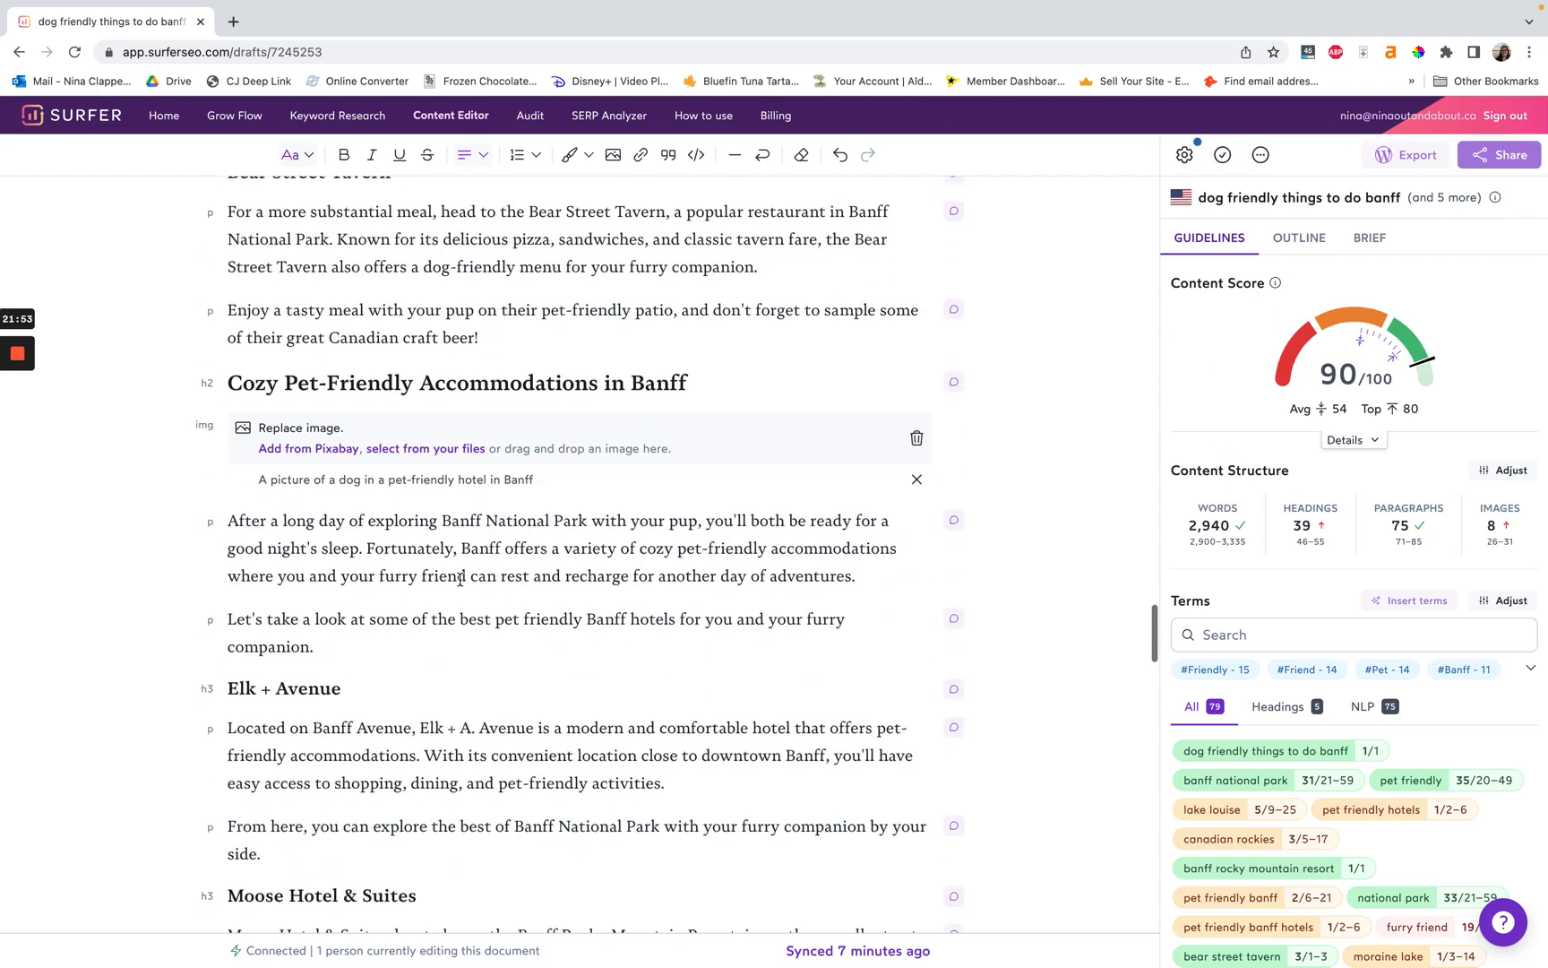
scroll(460, 580, down, 3)
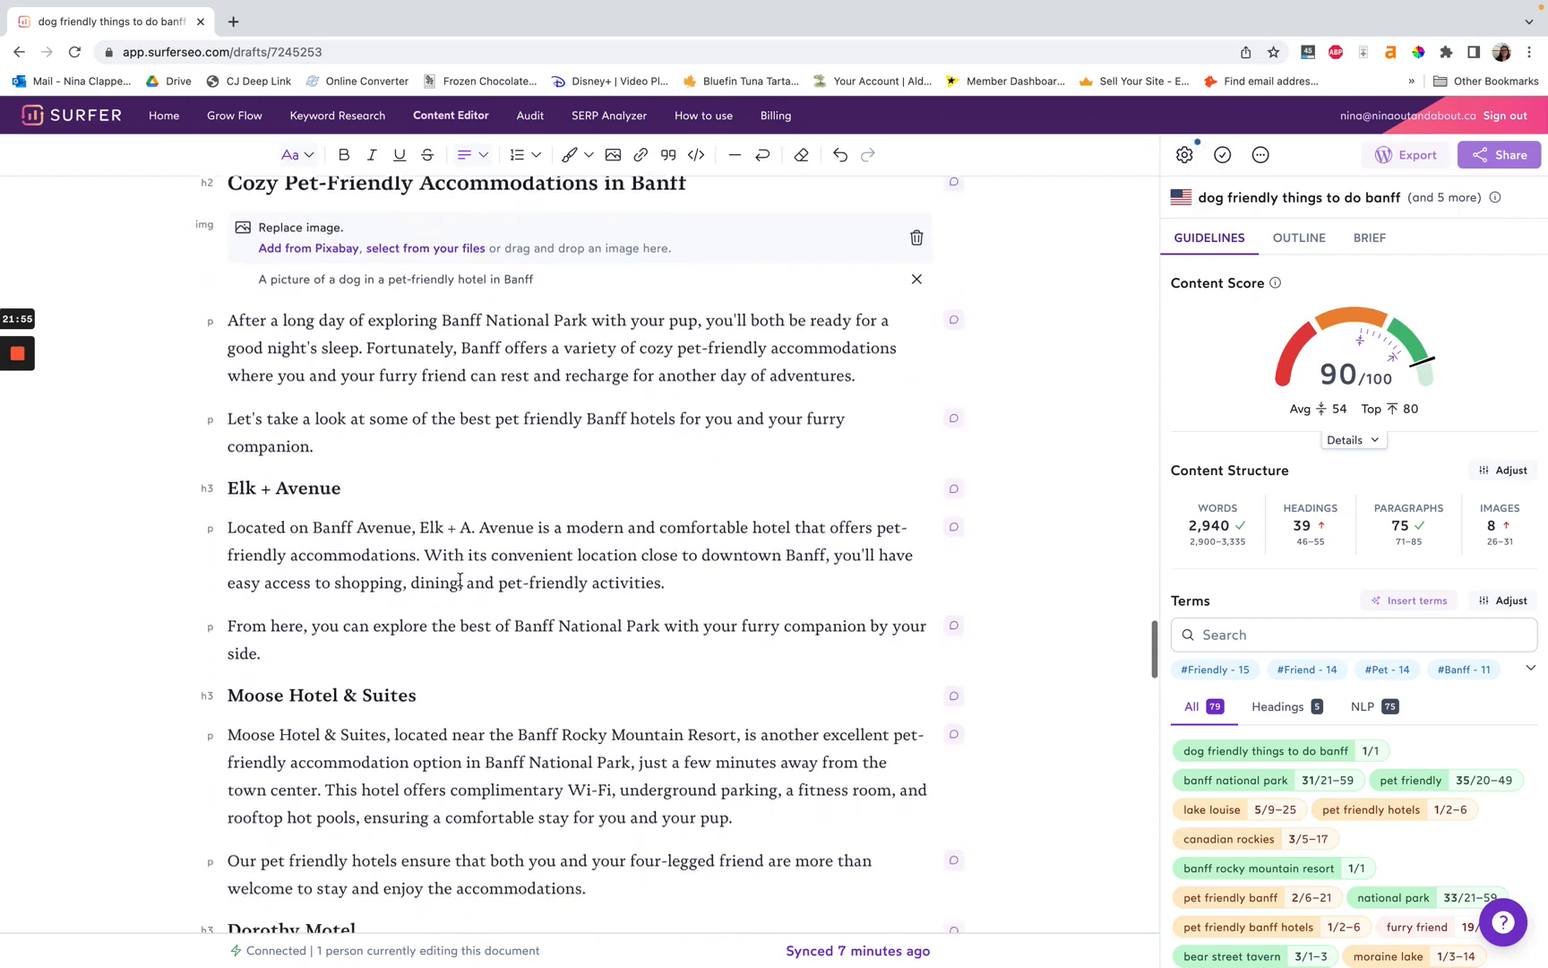
scroll(460, 579, down, 2)
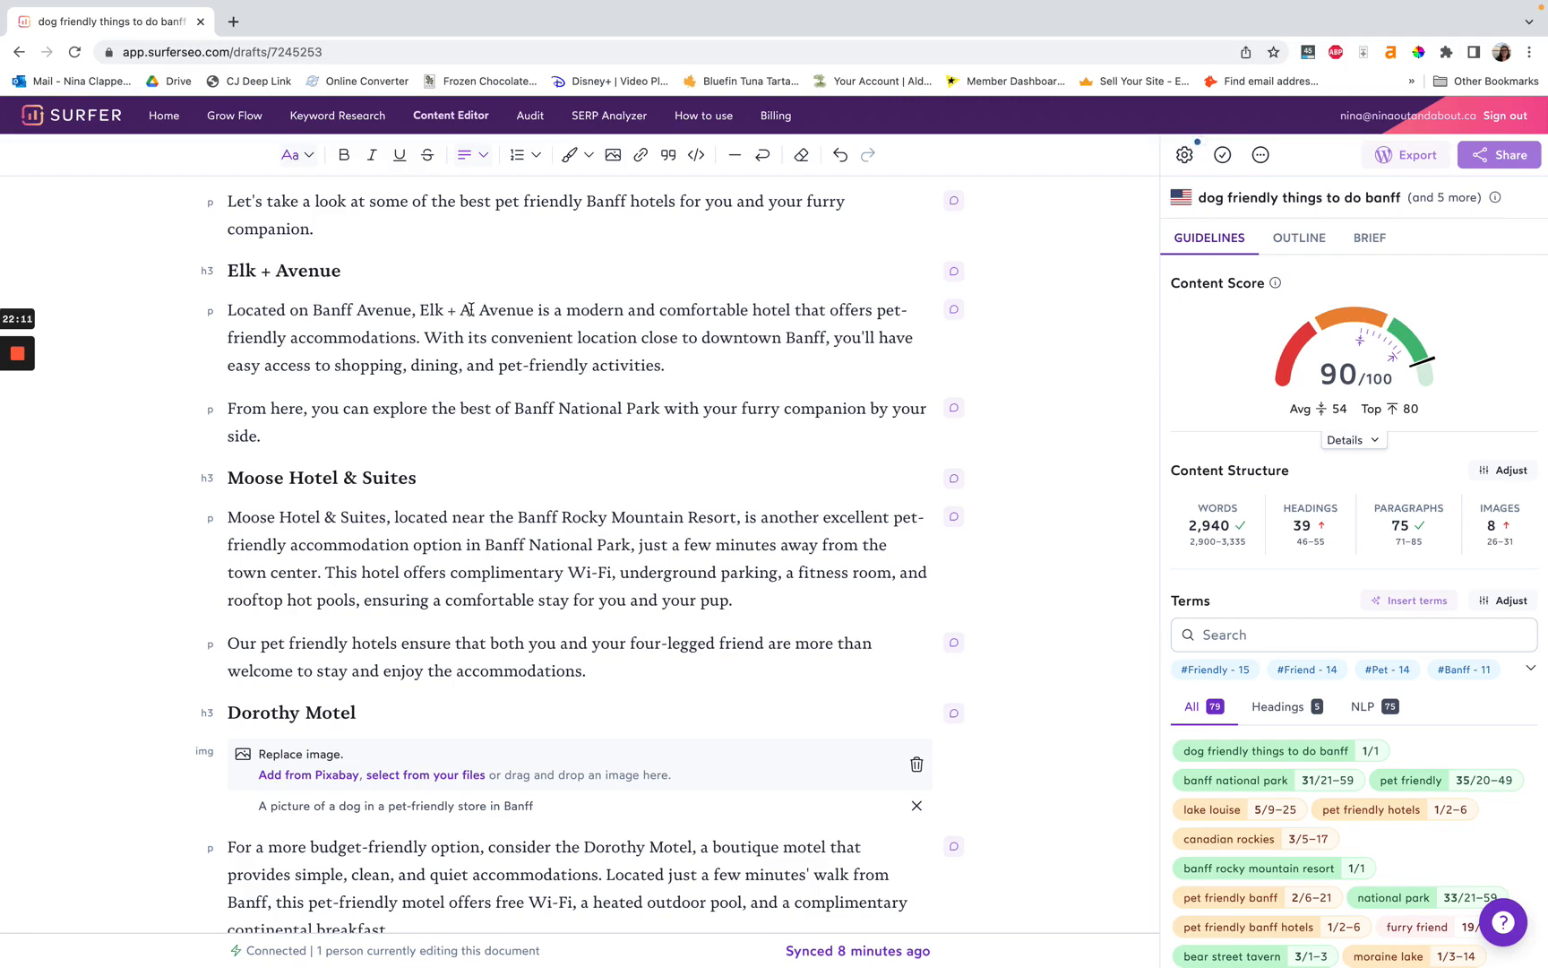
scroll(470, 309, down, 7)
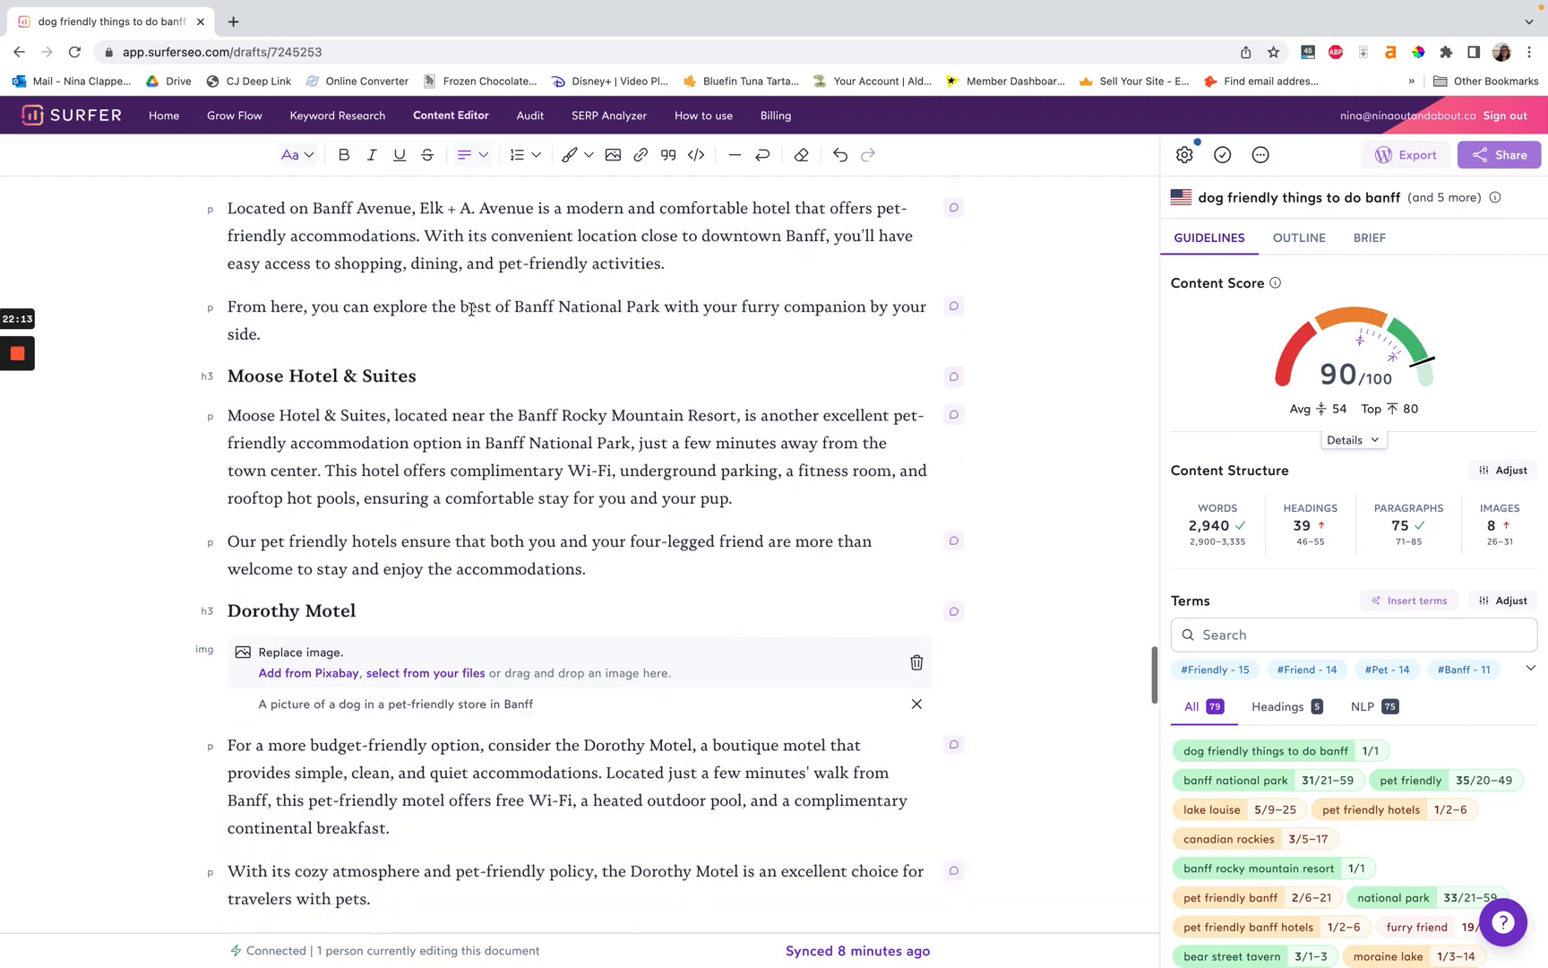
scroll(471, 309, down, 3)
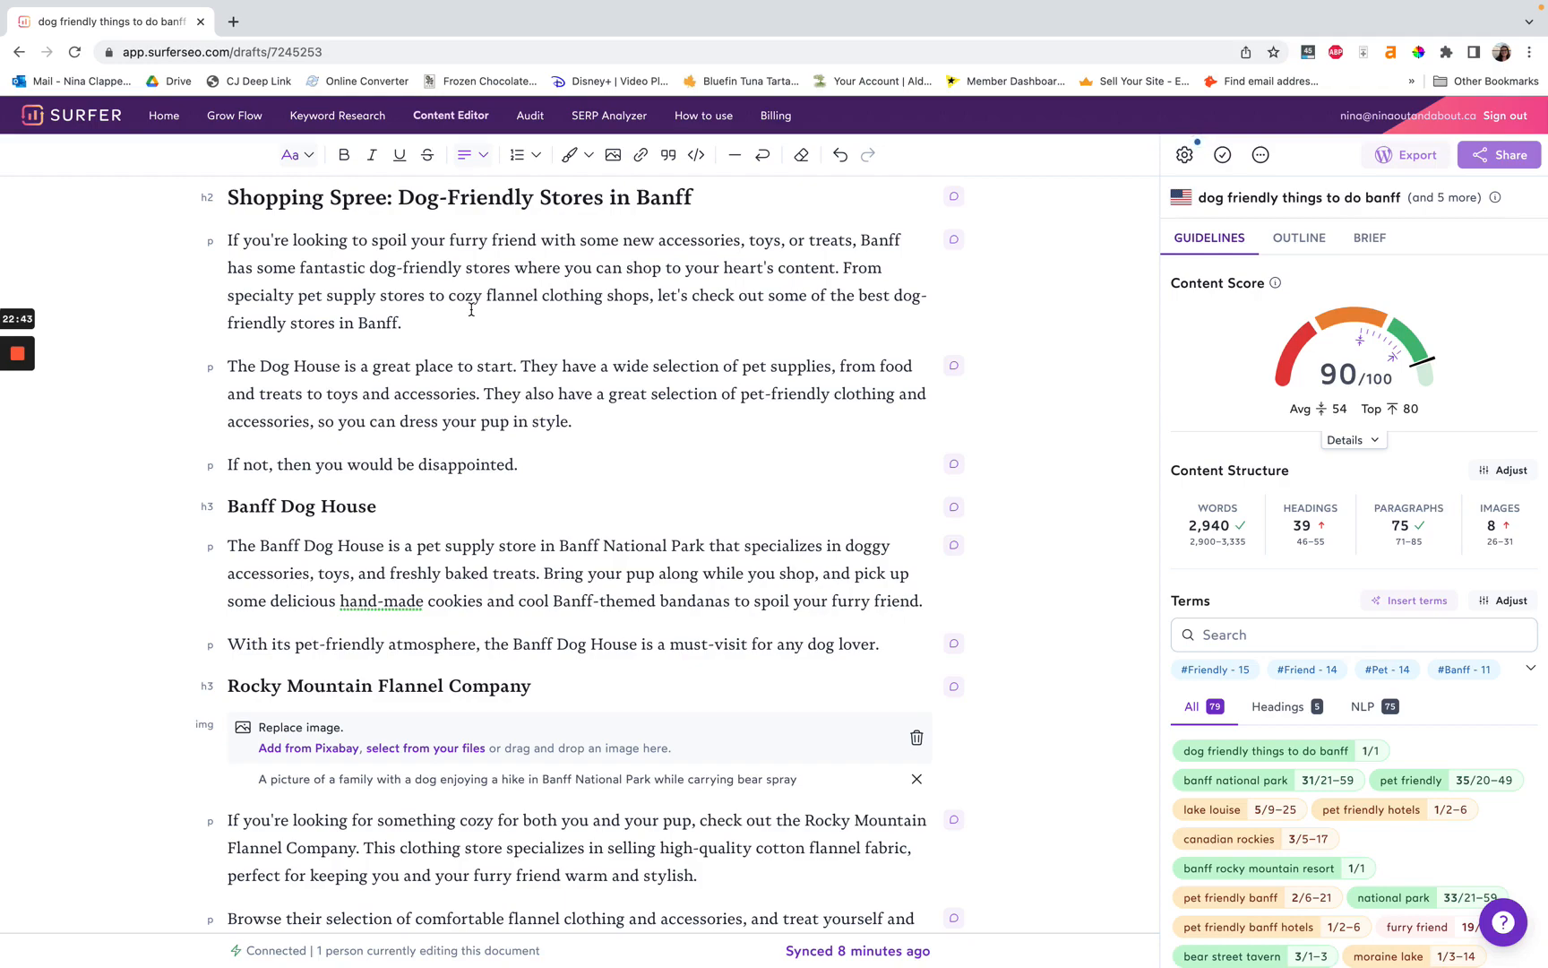
Step: Skim back and forth through the article, ending at the Wildlife Safety and Summary sections
scroll(472, 309, down, 20)
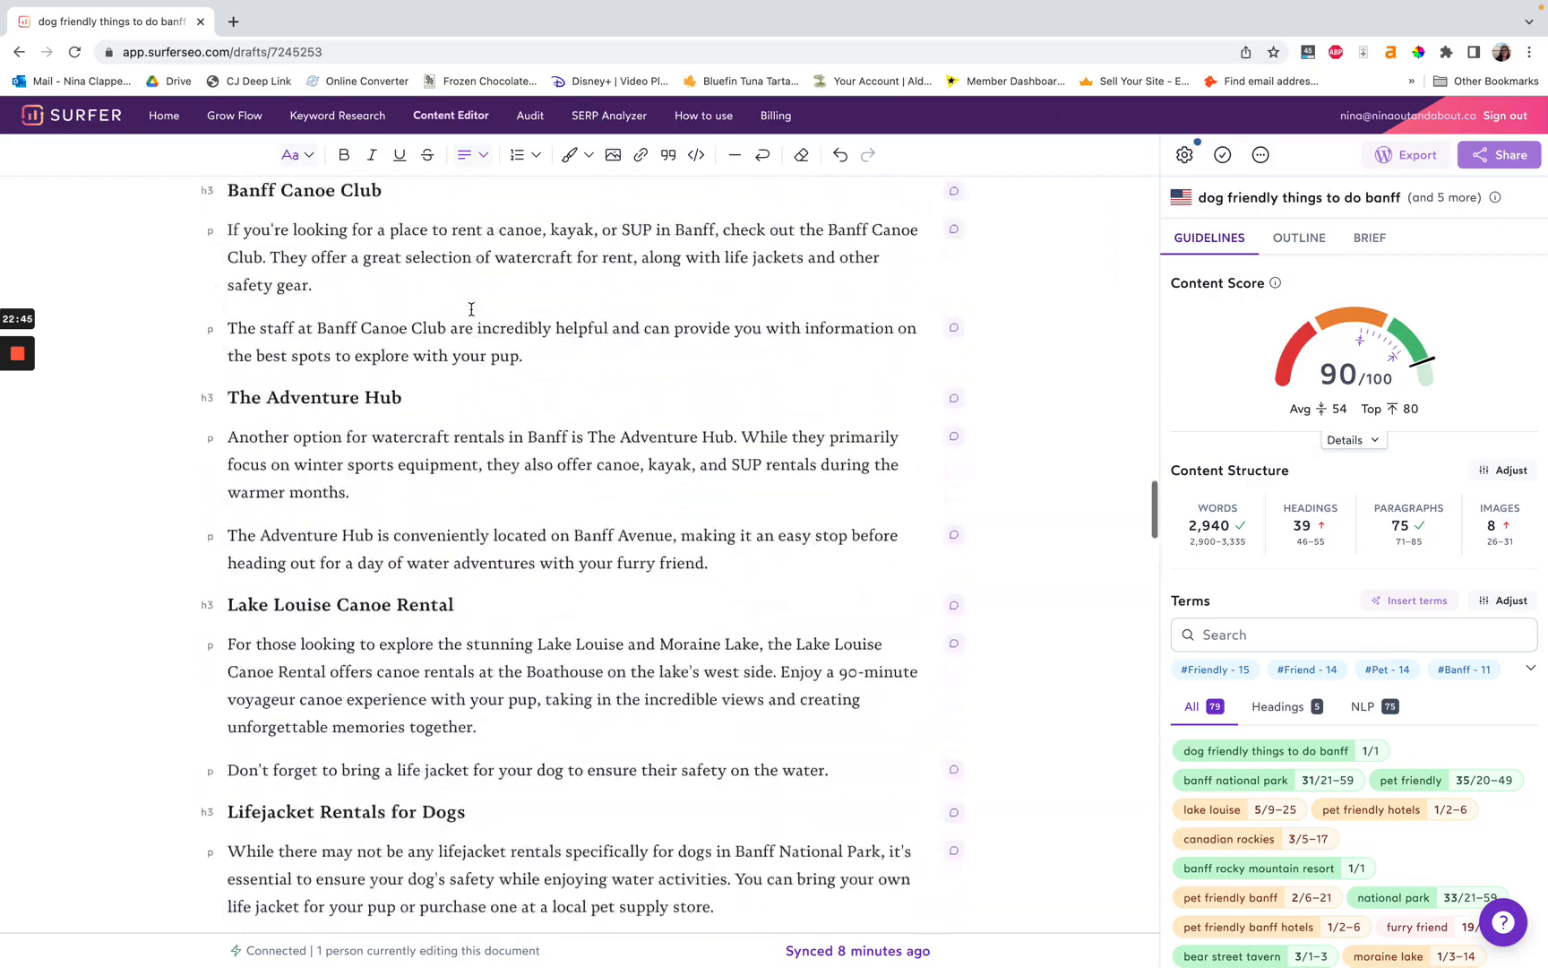
scroll(472, 309, up, 20)
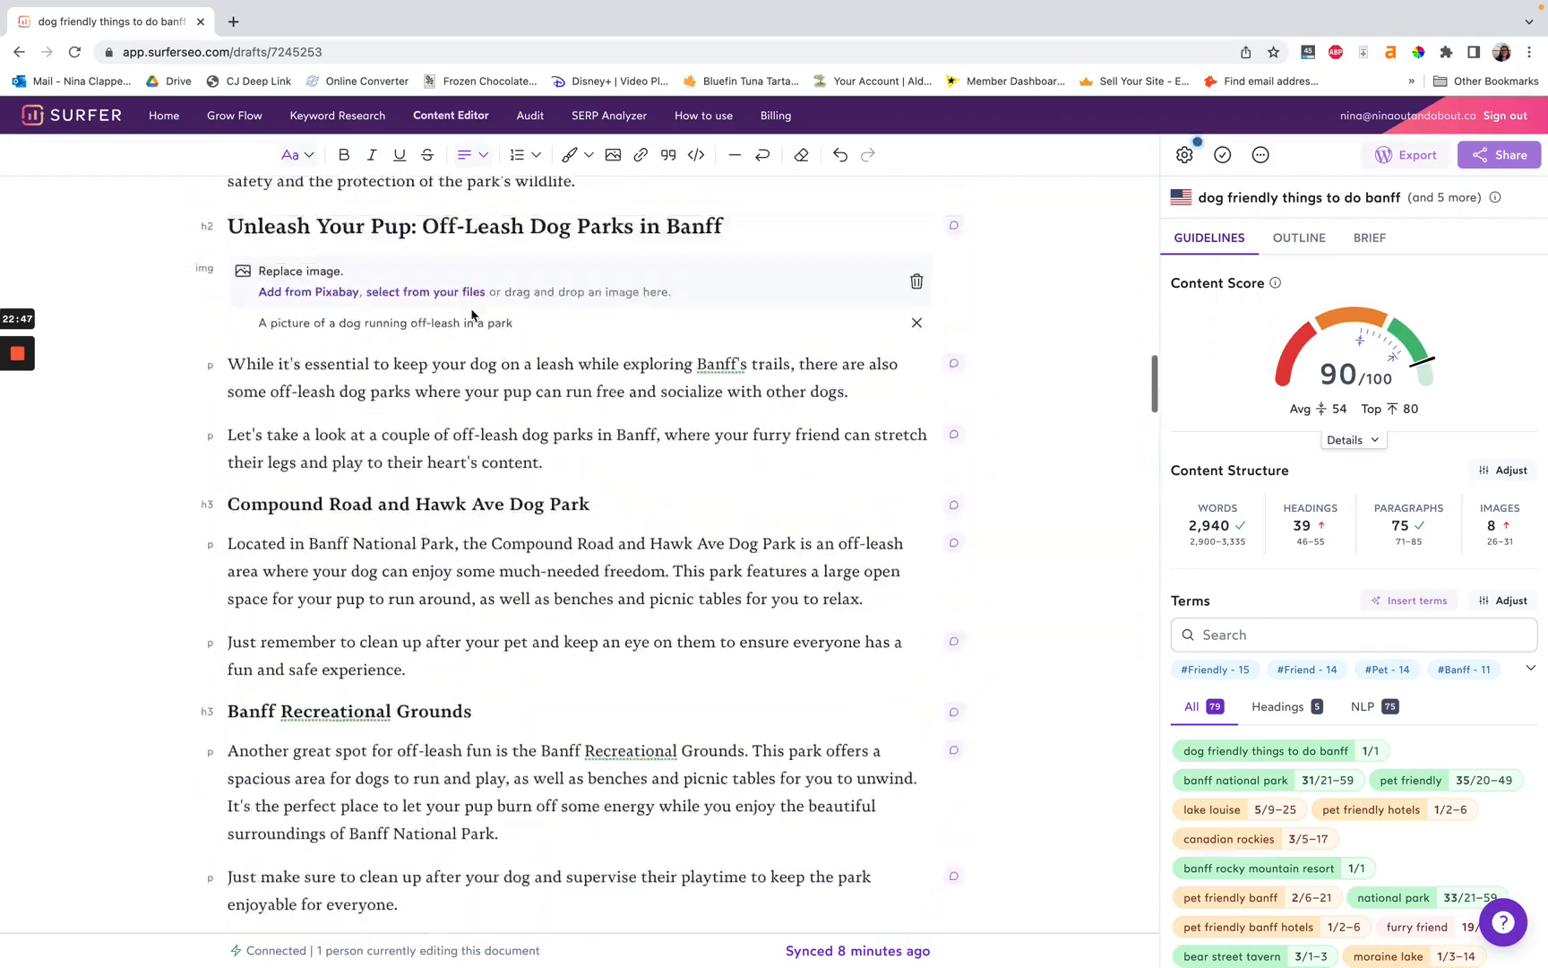
scroll(472, 309, up, 10)
scroll(471, 309, down, 20)
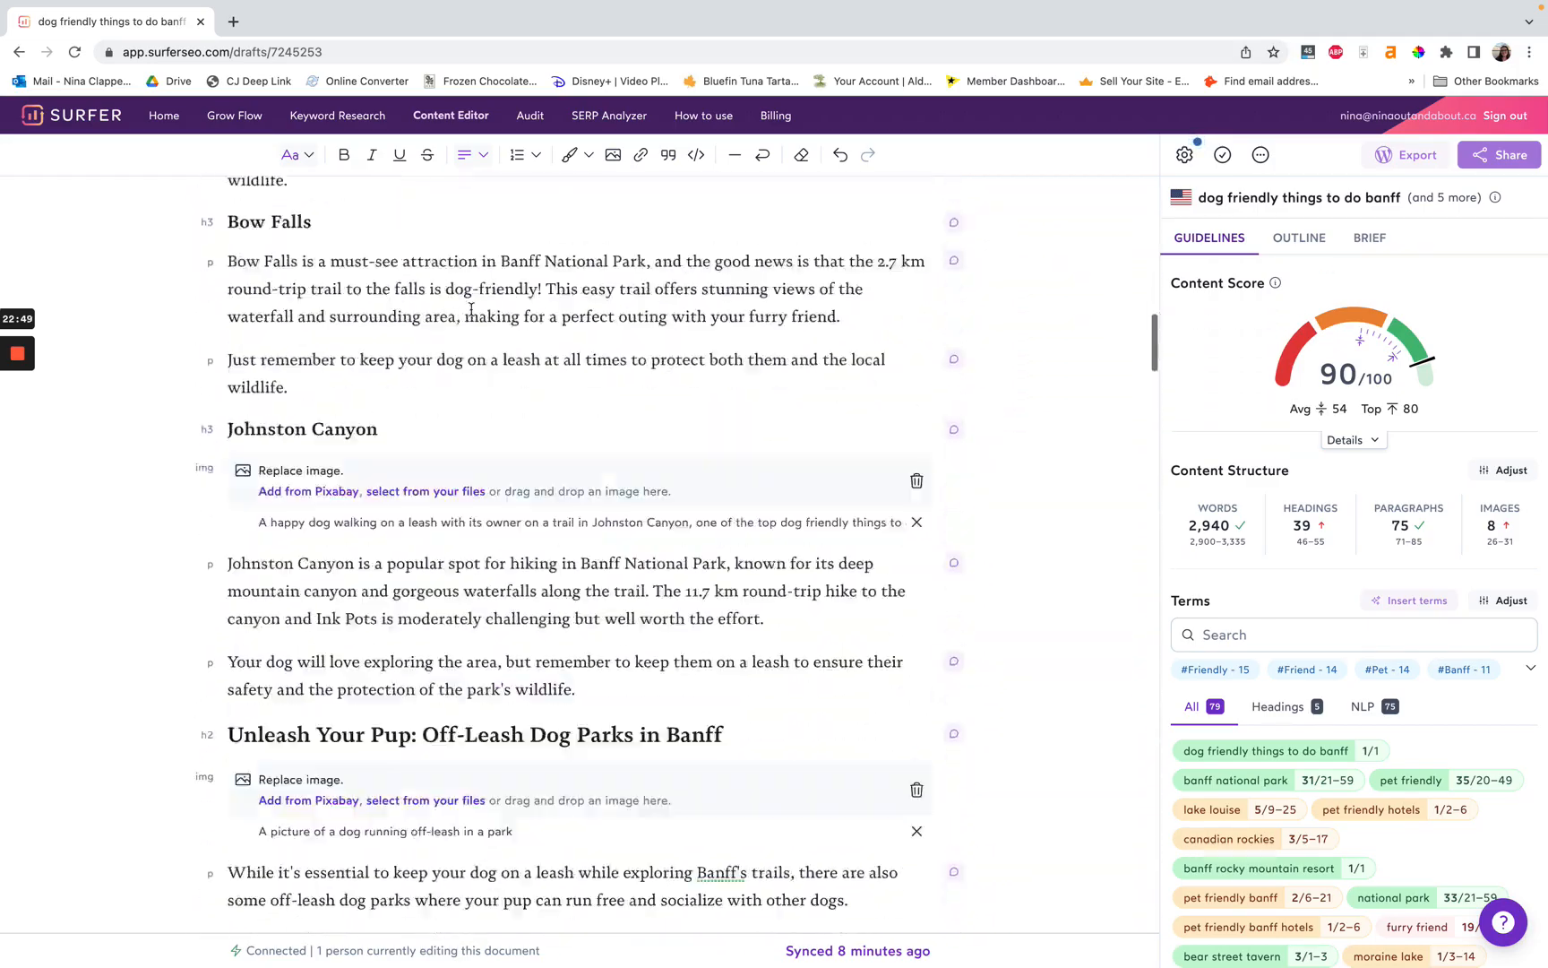
scroll(472, 309, down, 20)
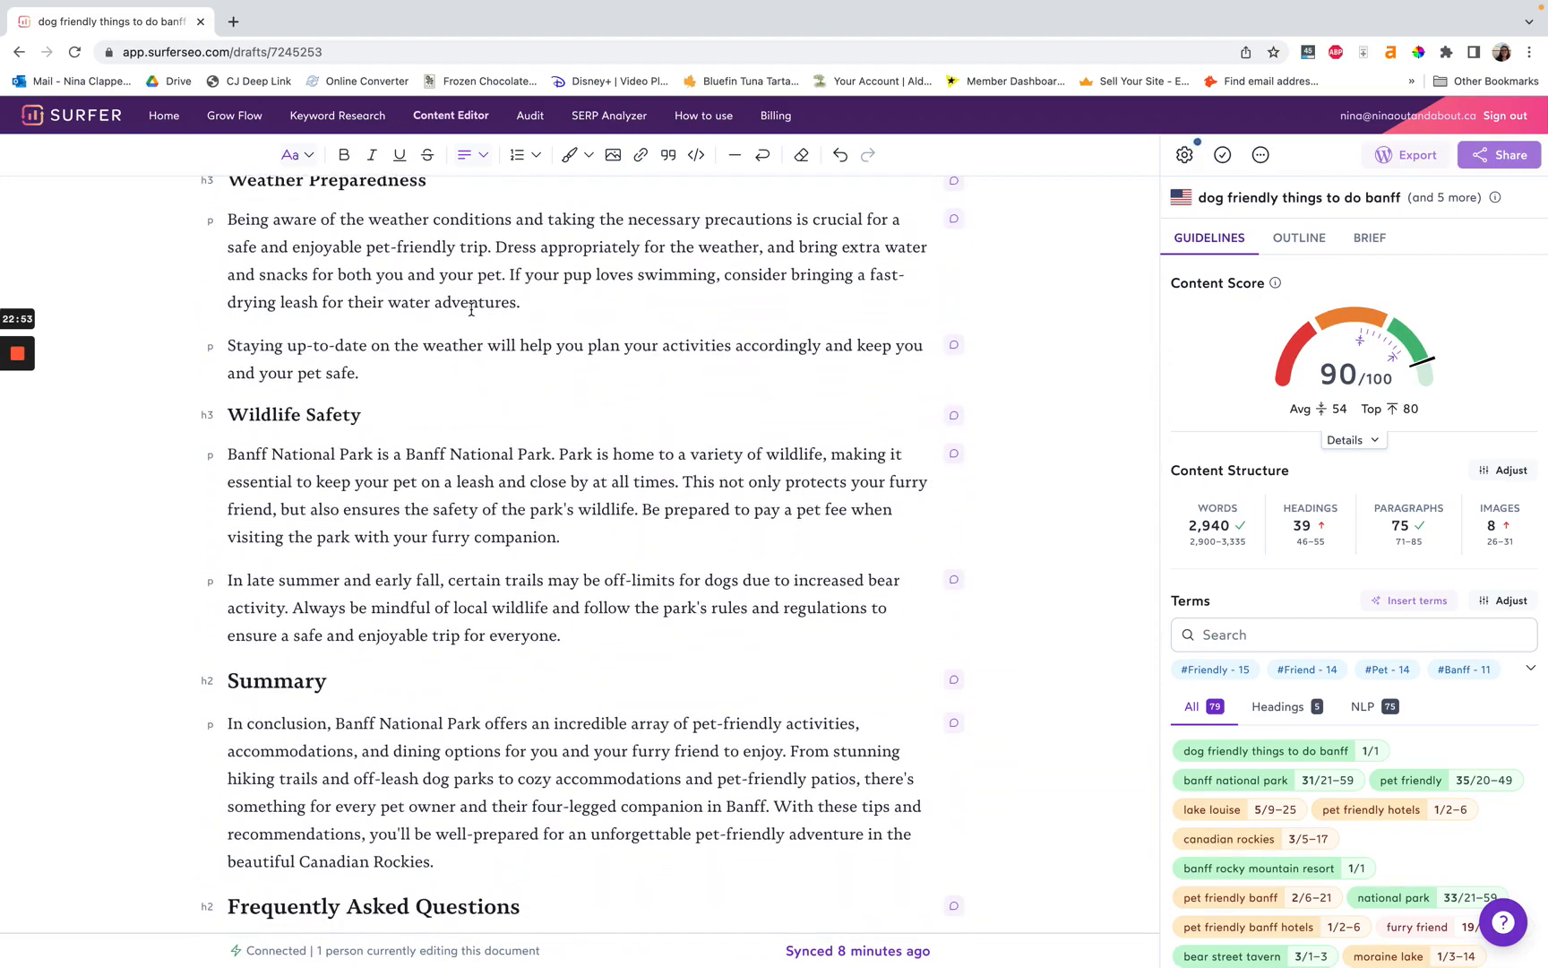
Step: Review the dog-friendly stores section, checking the Dog House paragraphs and the Banff Dog House and Rocky Mountain Flannel Company descriptions
scroll(471, 309, up, 20)
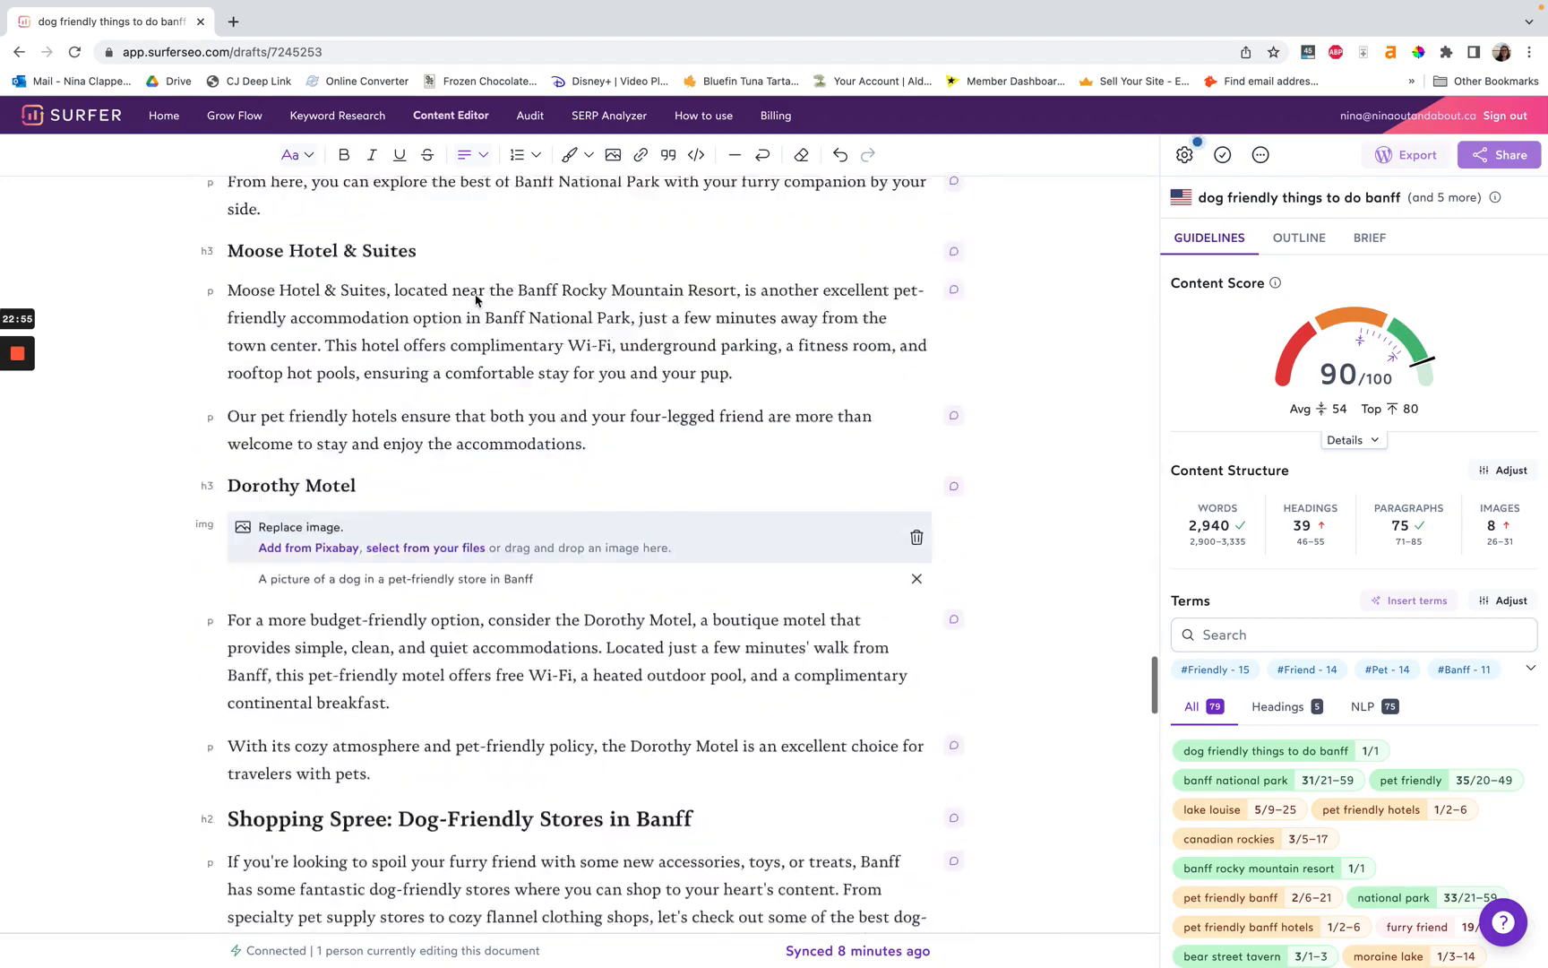
scroll(475, 294, down, 10)
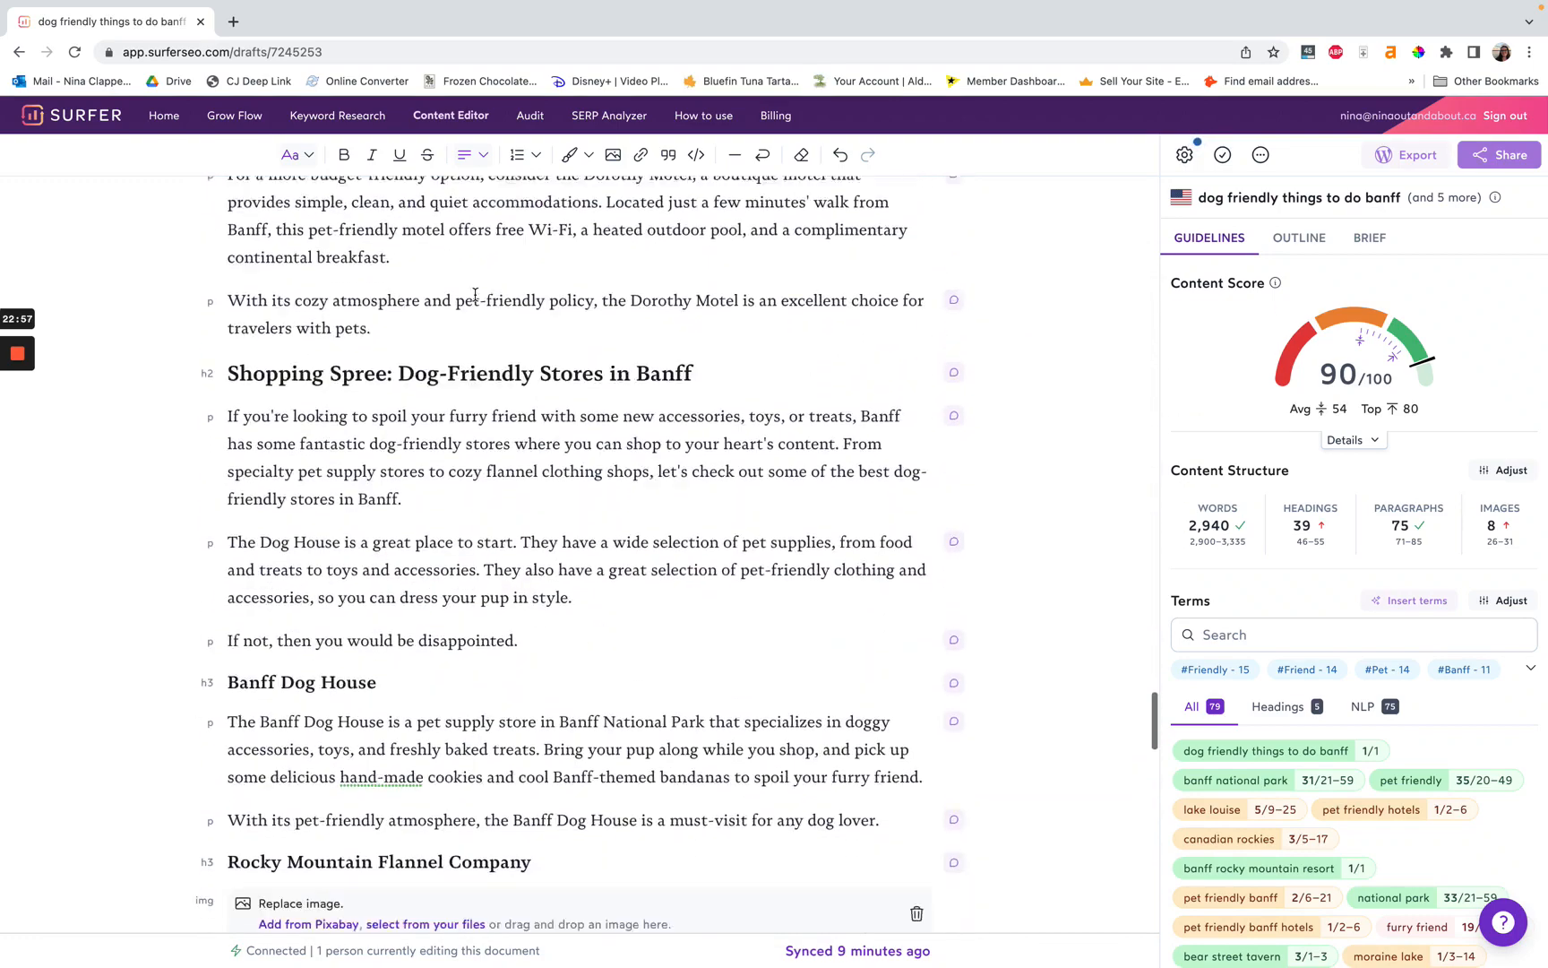
scroll(475, 294, down, 2)
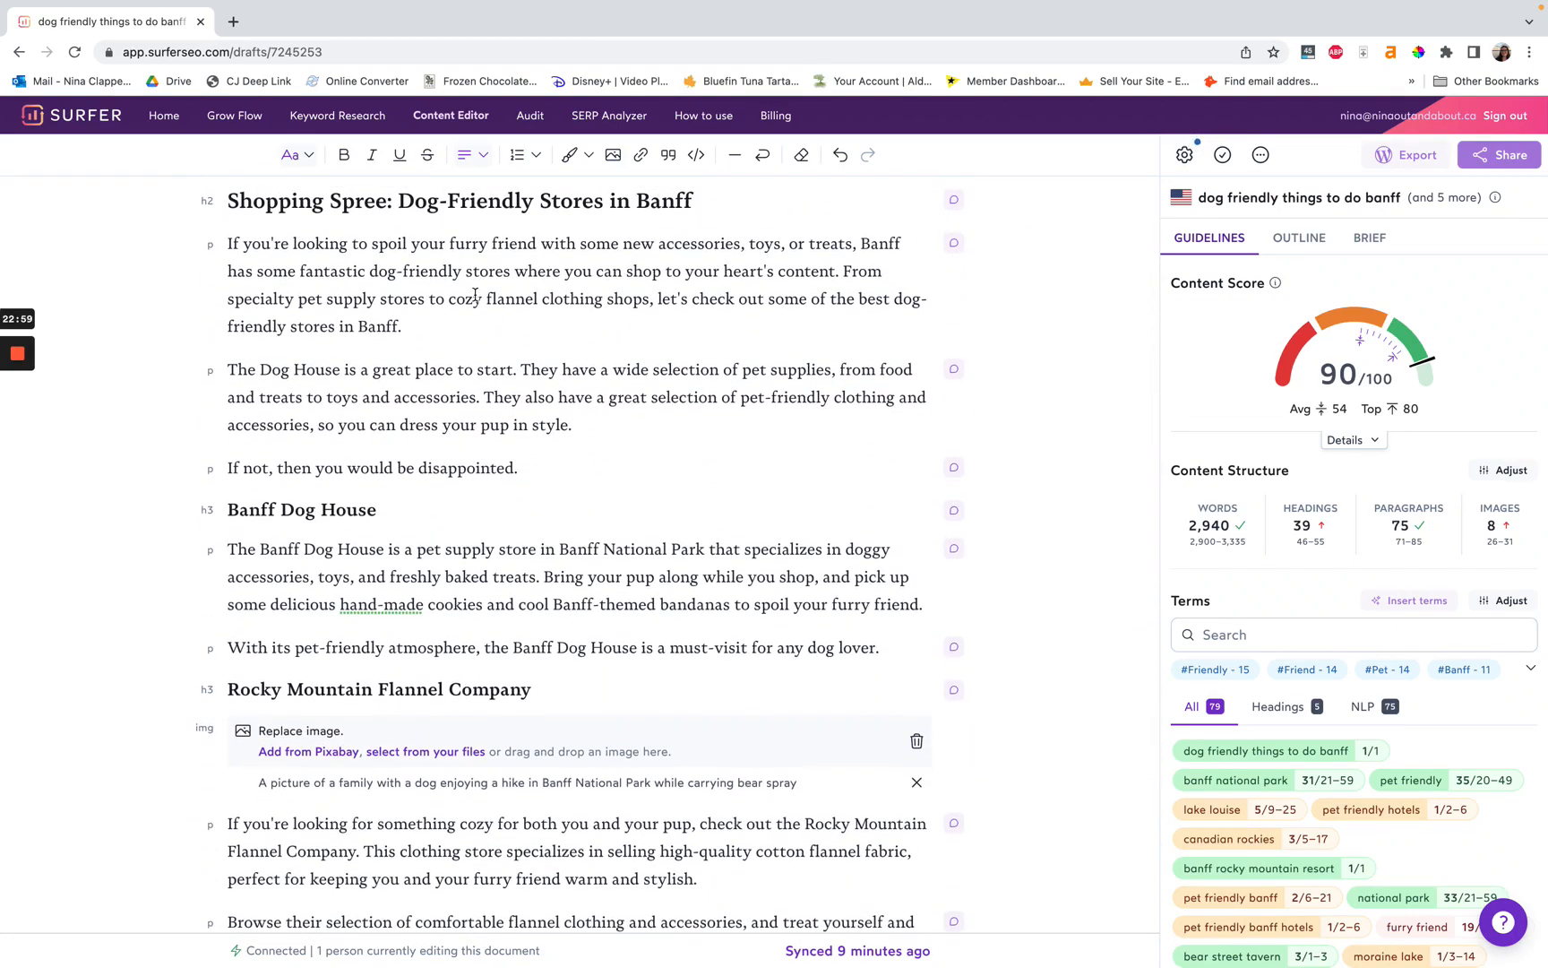
click(547, 456)
click(586, 427)
scroll(586, 427, down, 4)
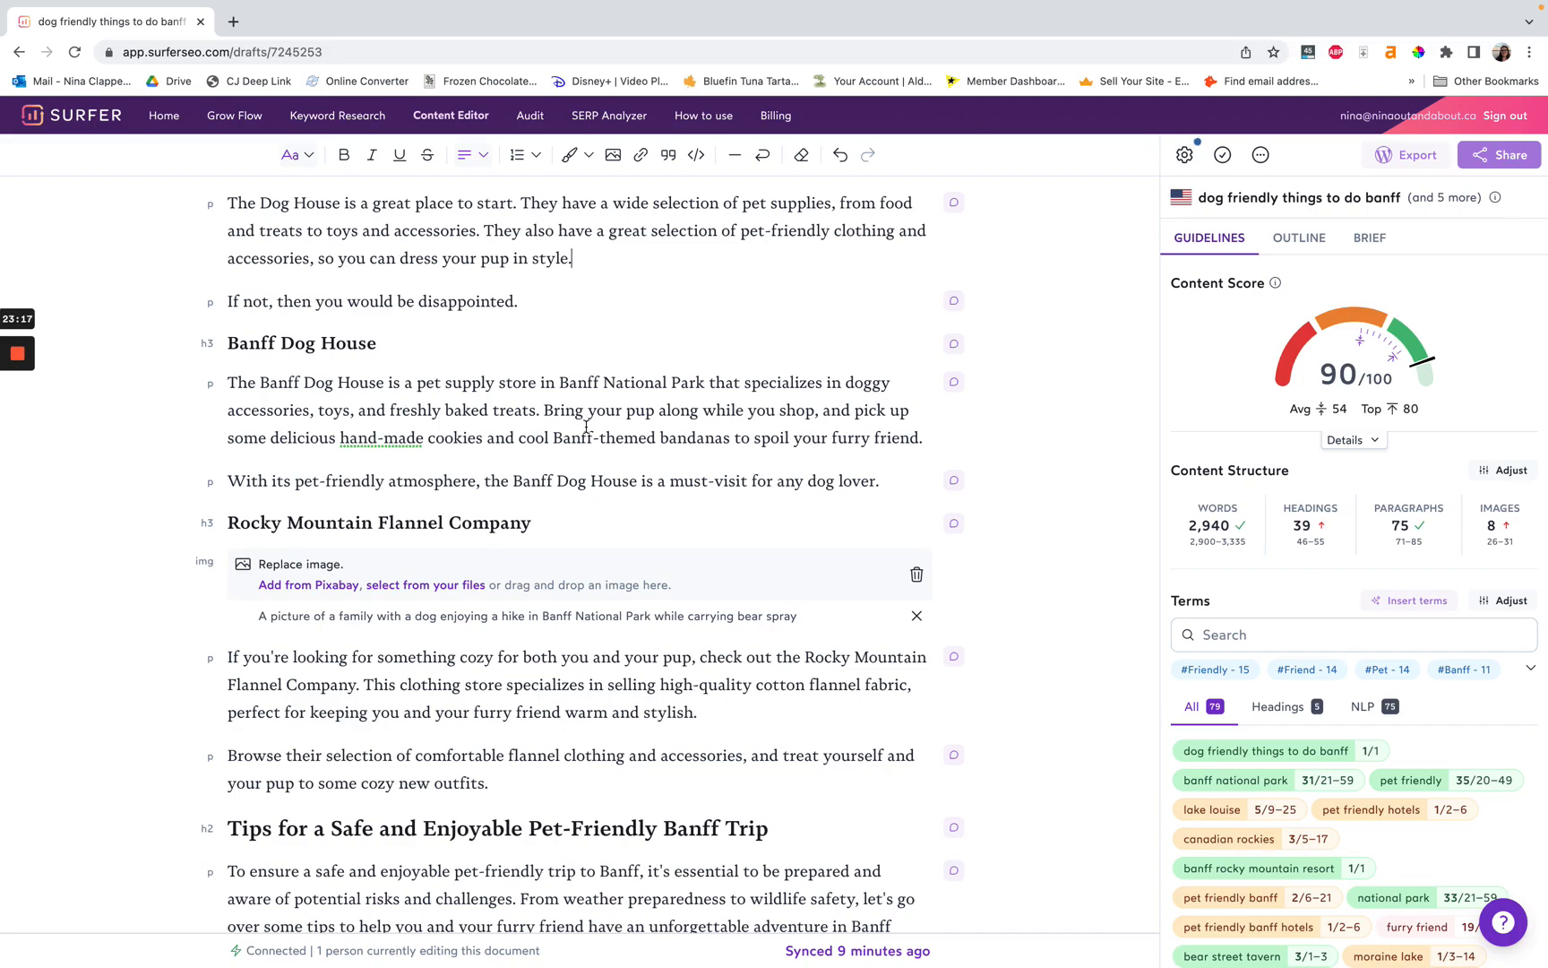
scroll(587, 427, up, 3)
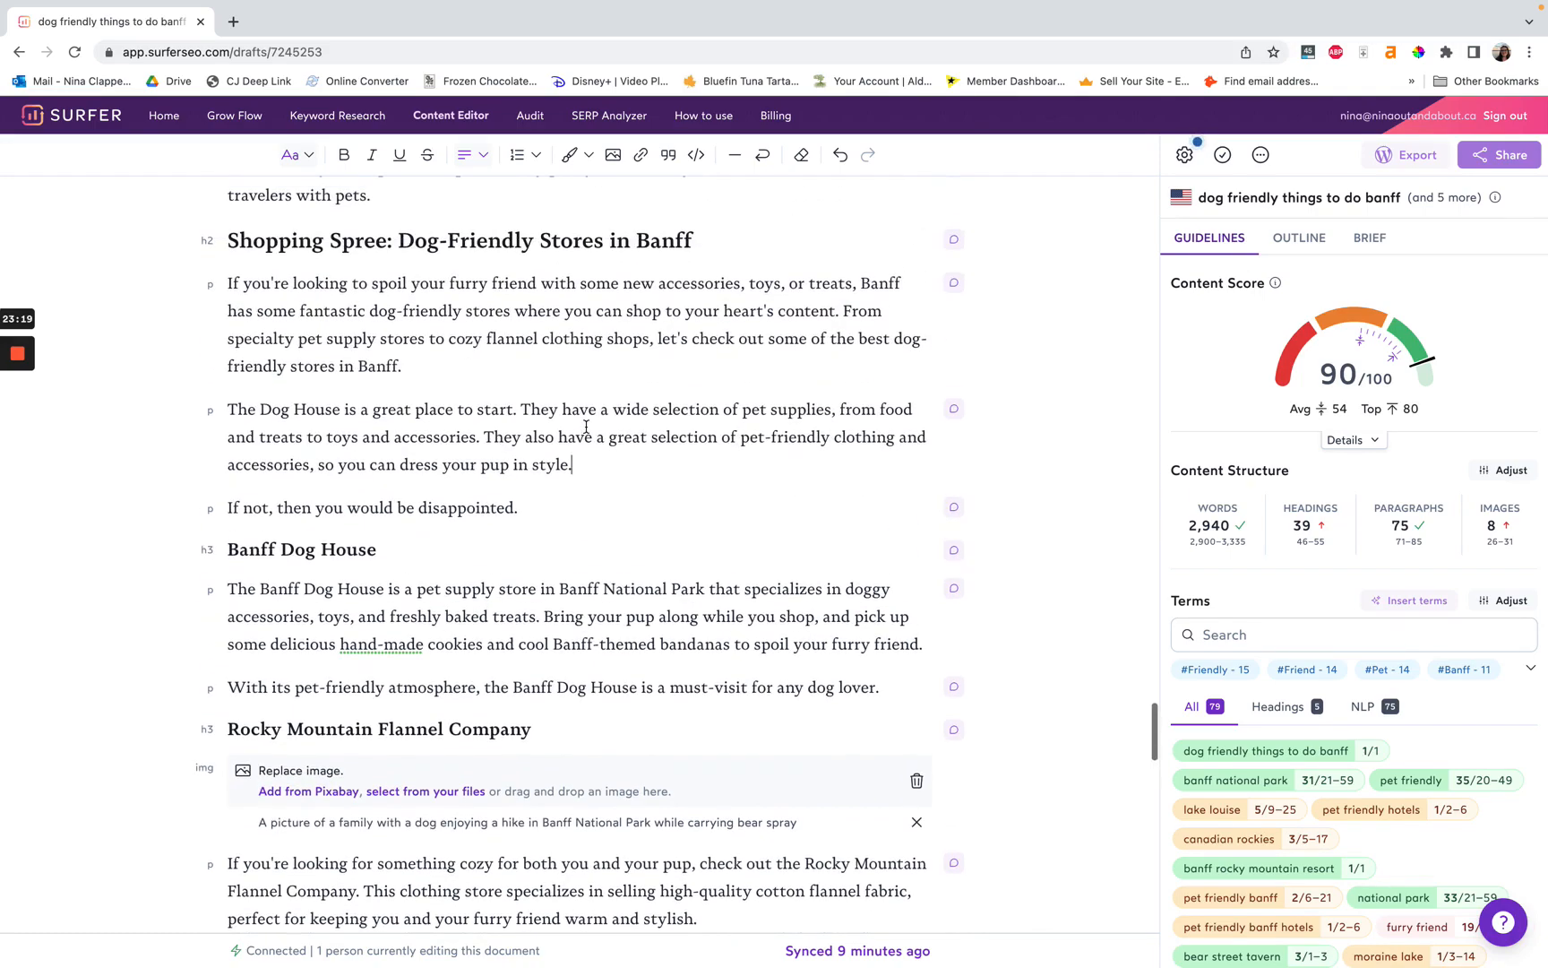
Step: Read the safe and enjoyable trip tips, including the Weather Preparedness and Wildlife Safety paragraphs, through to the Summary
scroll(587, 428, down, 5)
scroll(587, 427, down, 4)
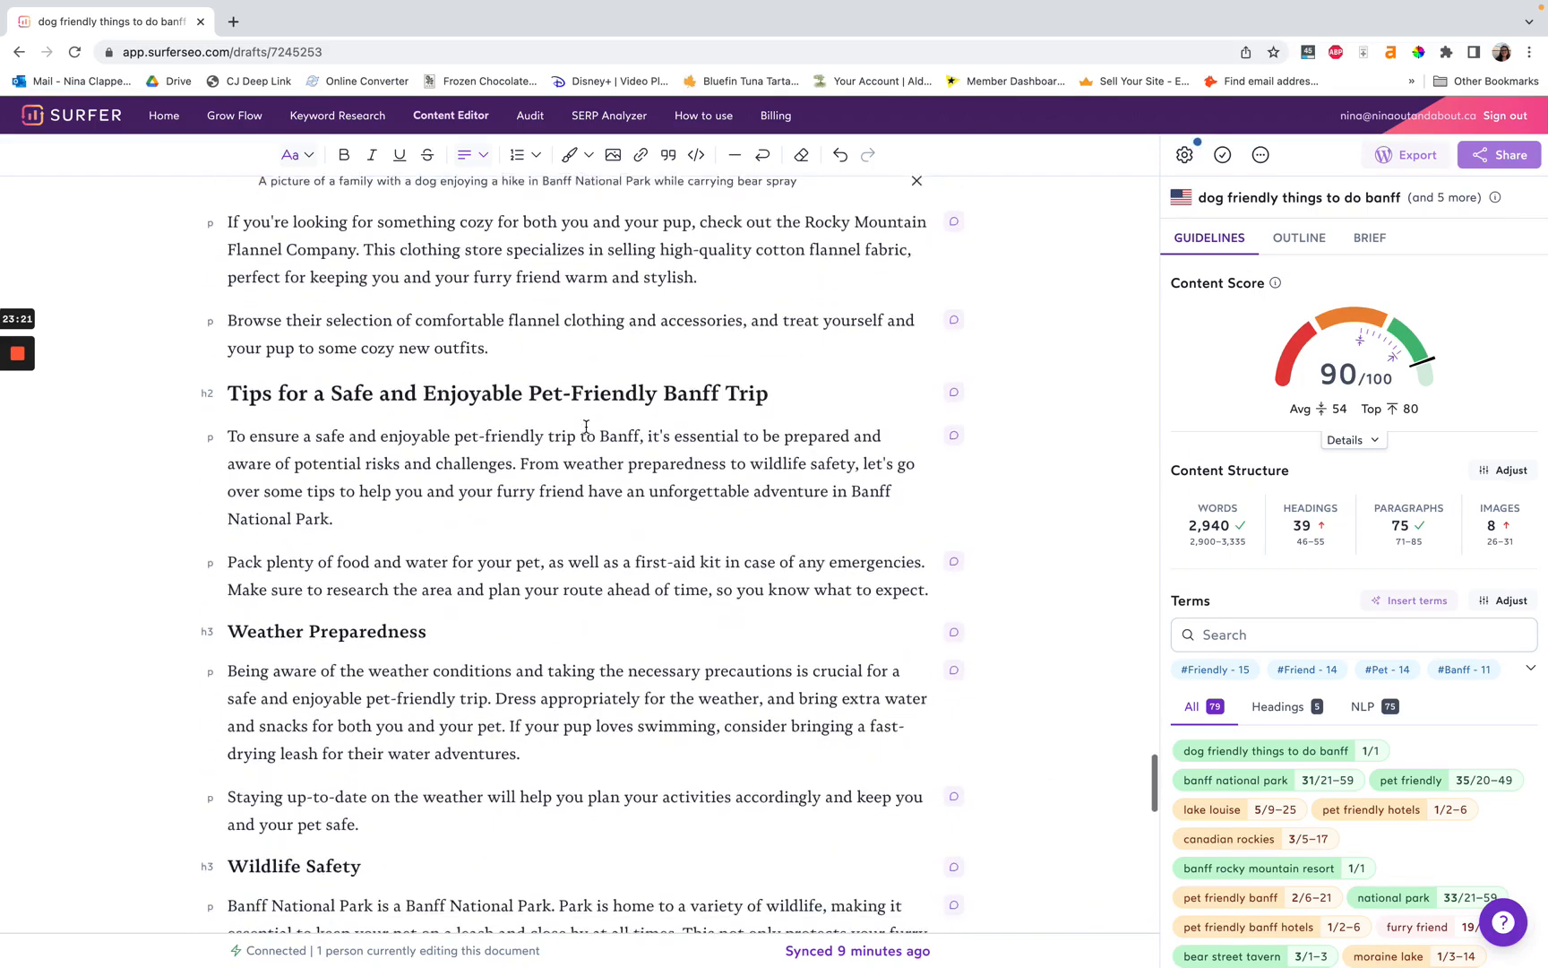
scroll(586, 428, down, 1)
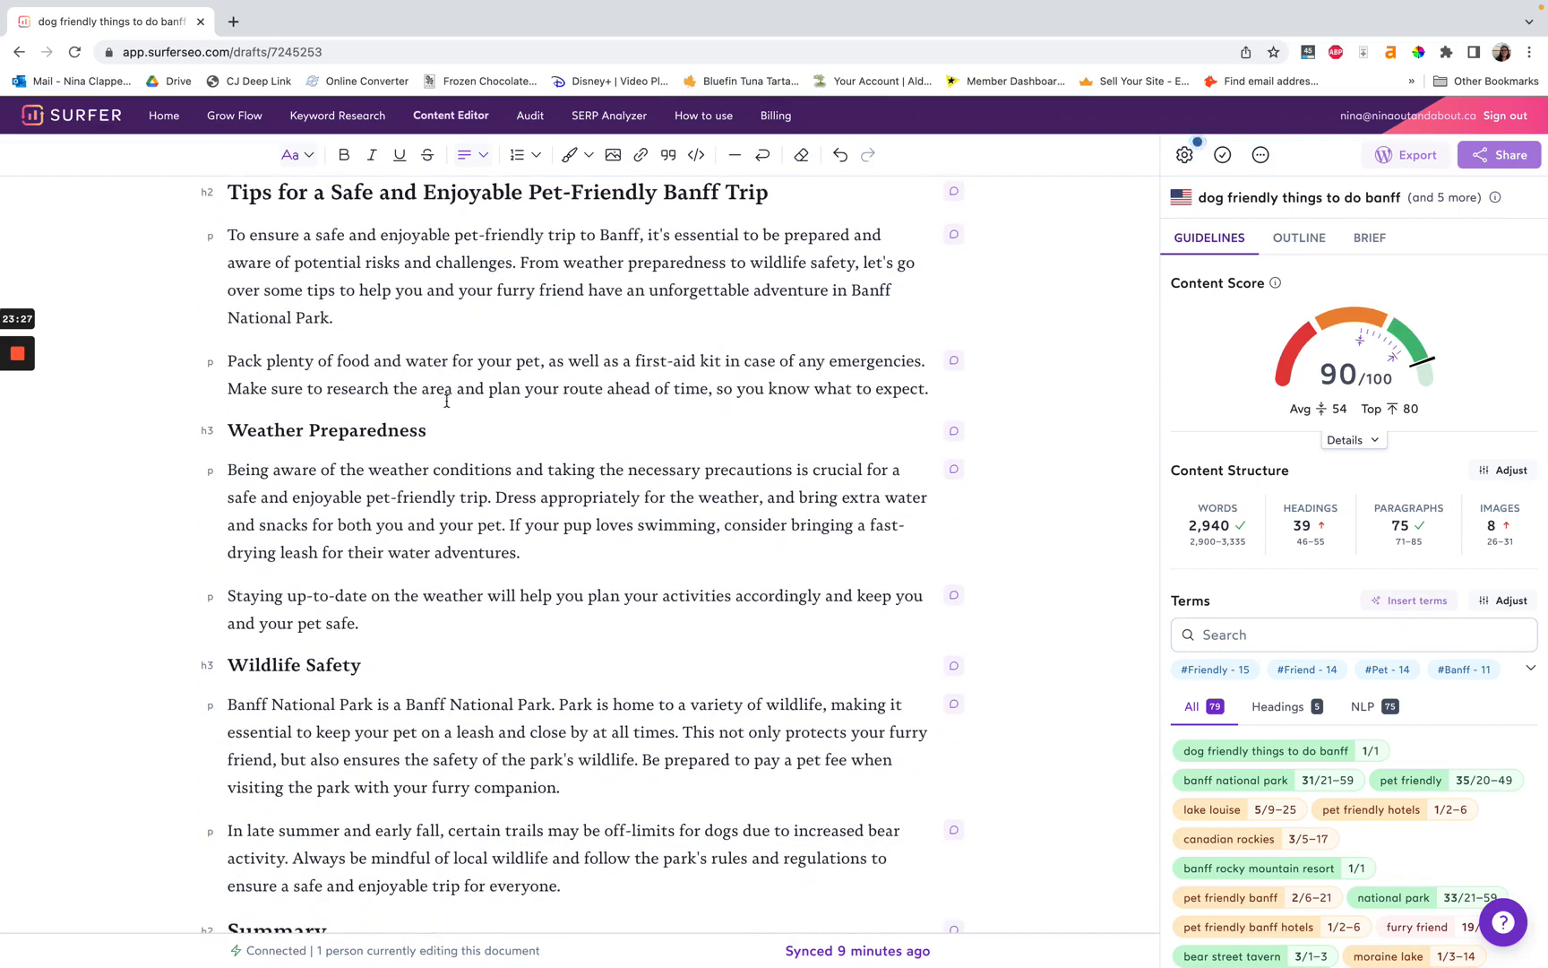
scroll(441, 366, down, 1)
scroll(441, 366, down, 1)
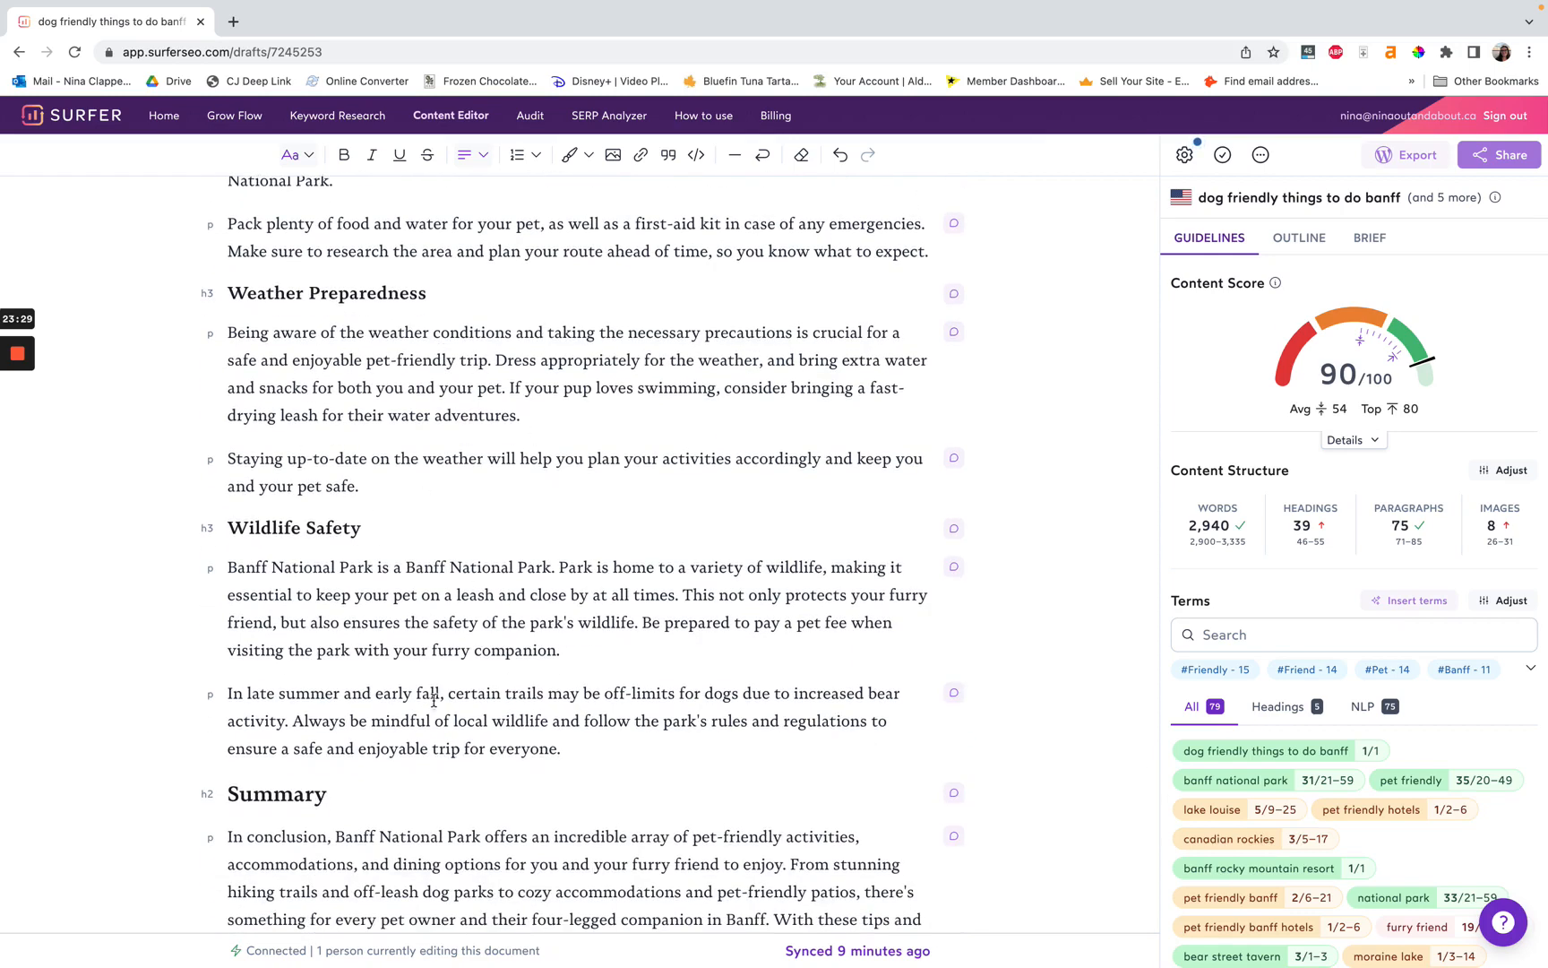
click(408, 492)
scroll(408, 491, down, 1)
scroll(407, 492, down, 1)
click(596, 538)
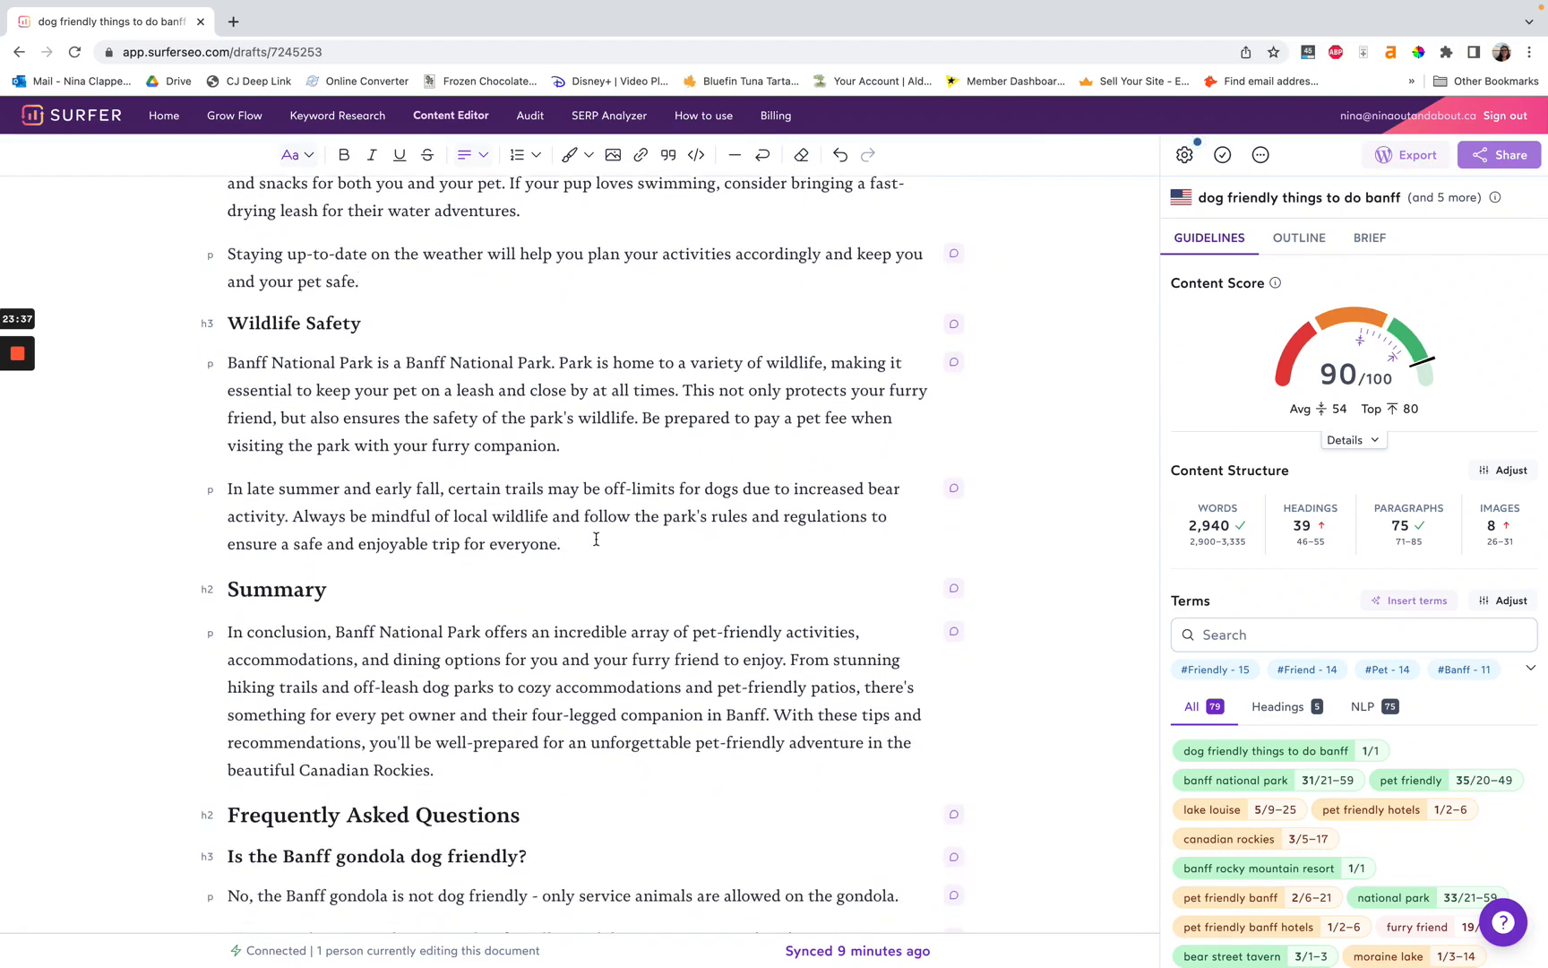
Step: Read the Summary and the FAQ answers on the Banff gondola, where dogs are not allowed, and Lake Louise
scroll(596, 538, down, 3)
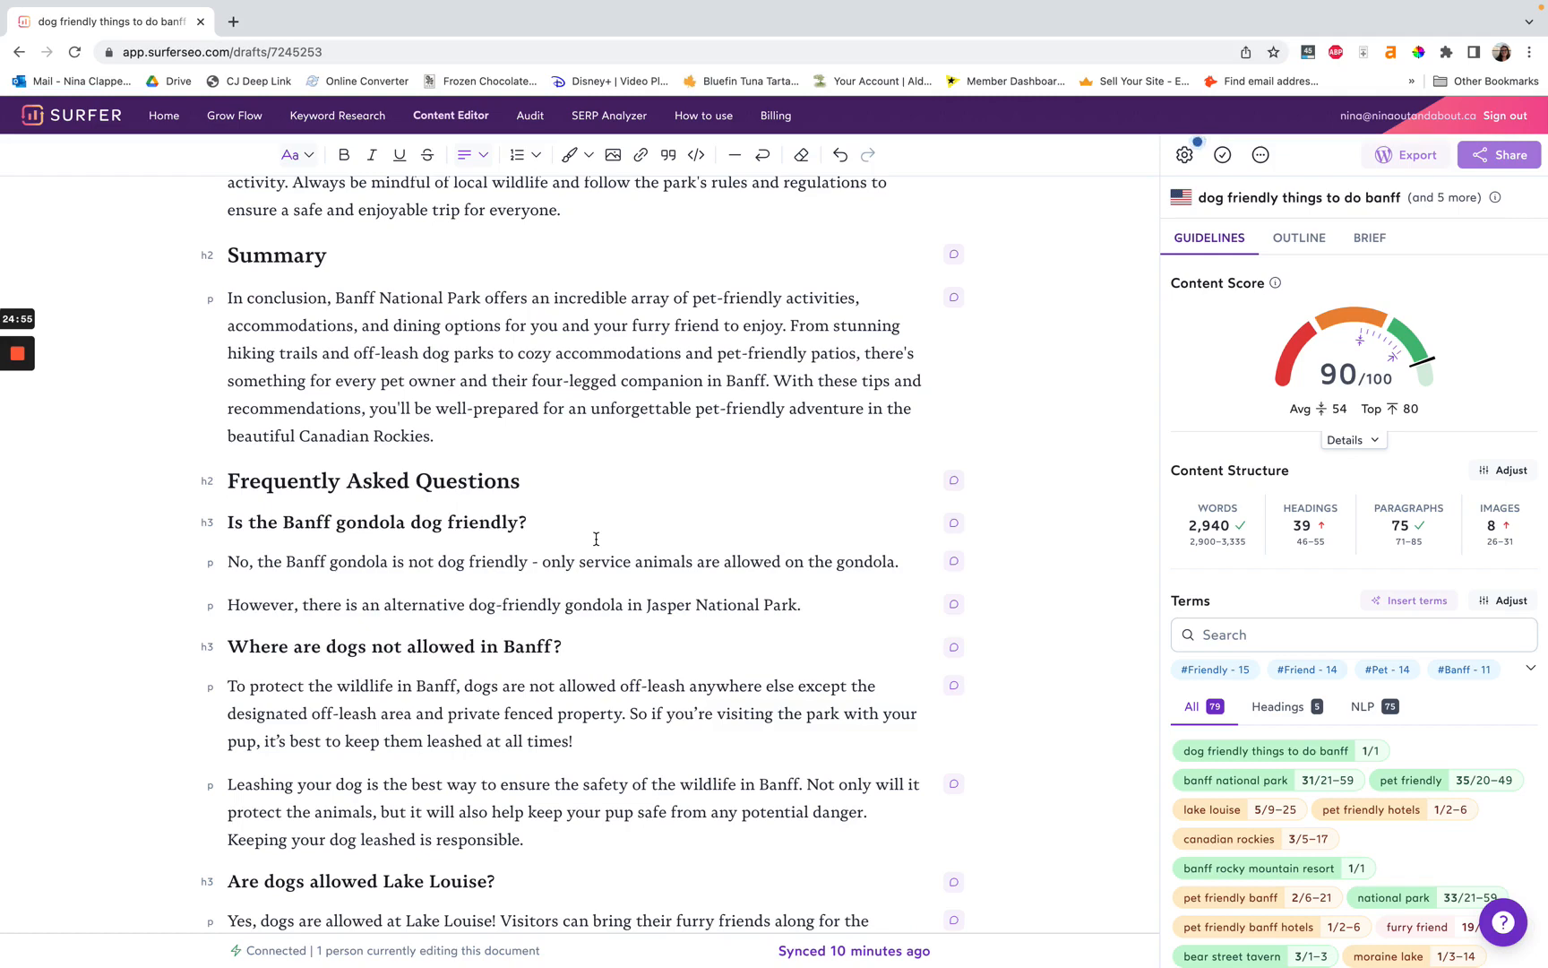
scroll(596, 538, down, 5)
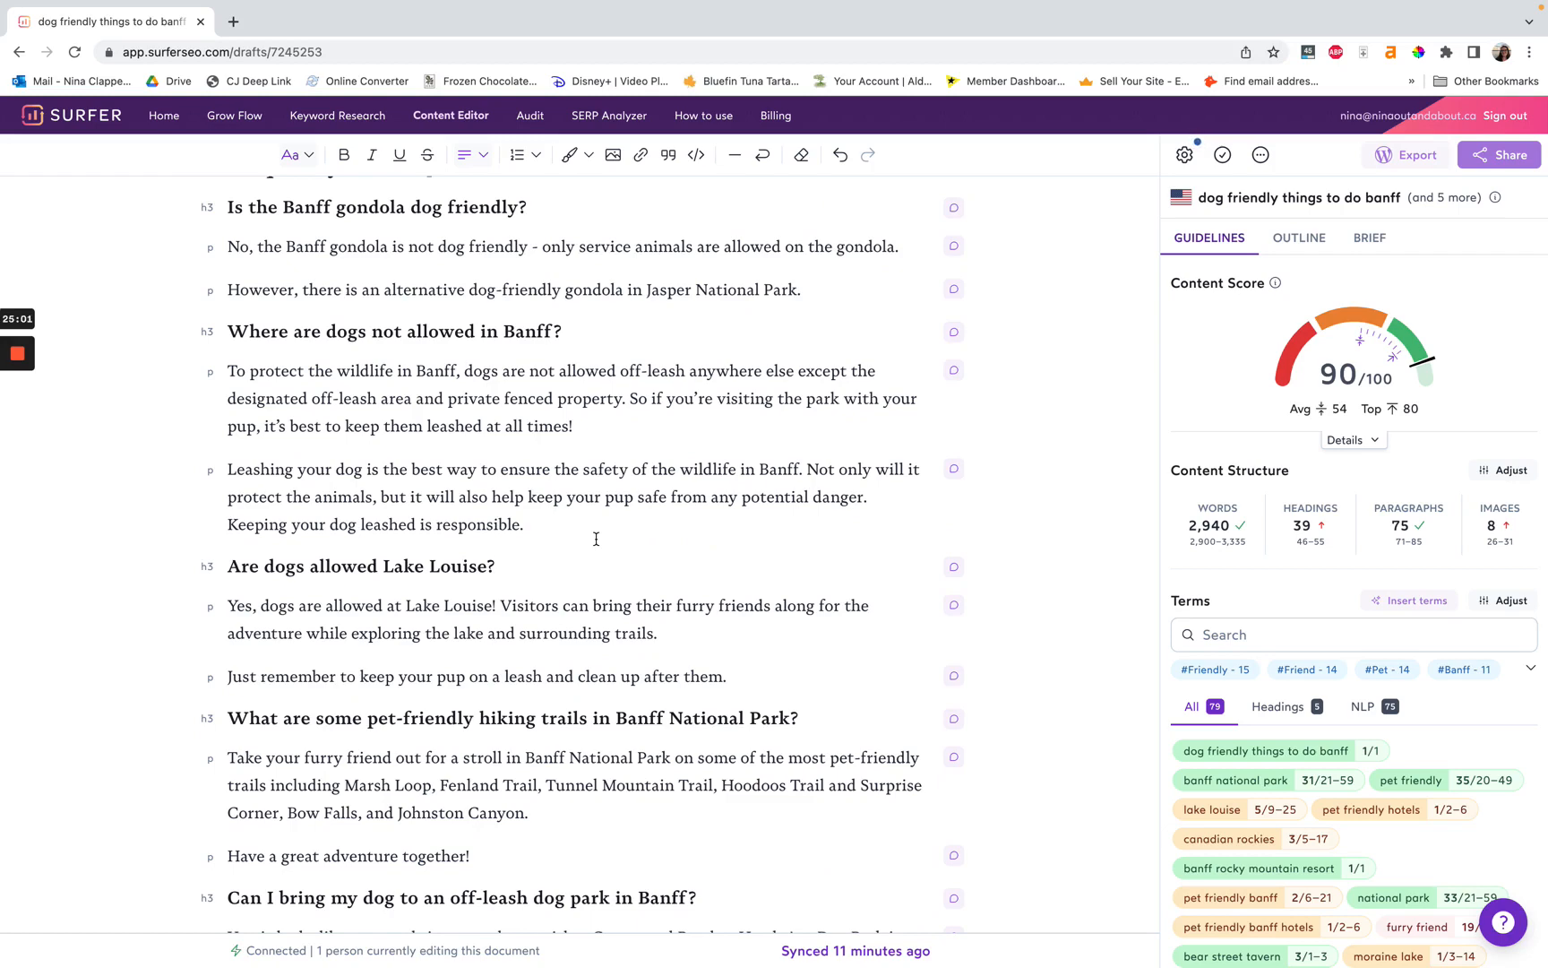
scroll(596, 539, down, 2)
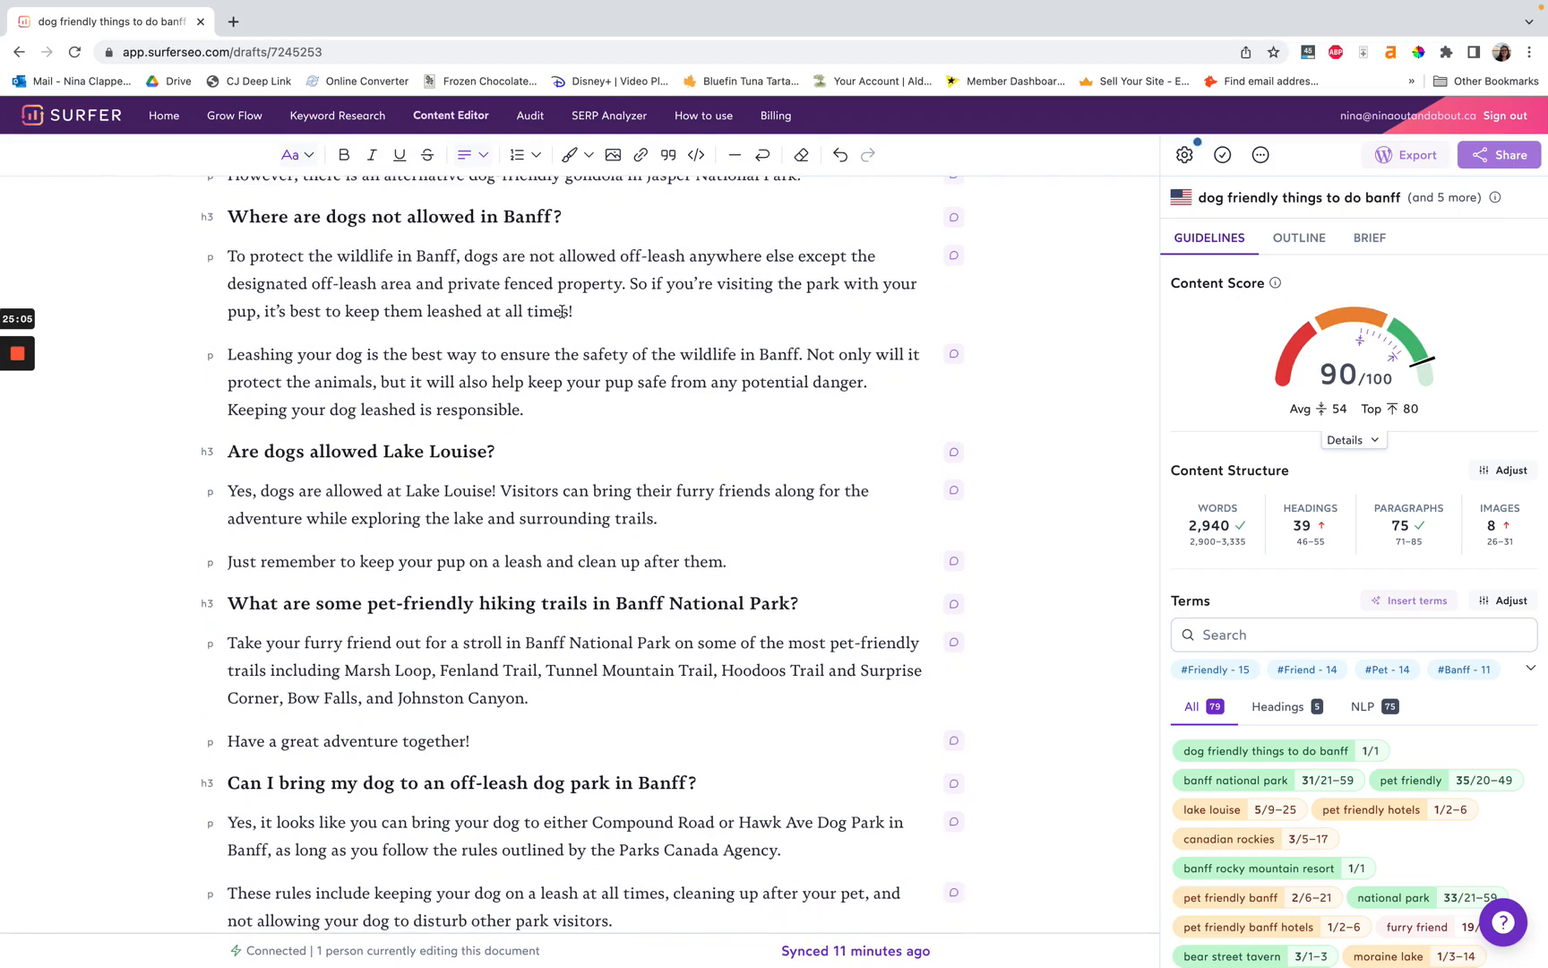
scroll(595, 334, down, 3)
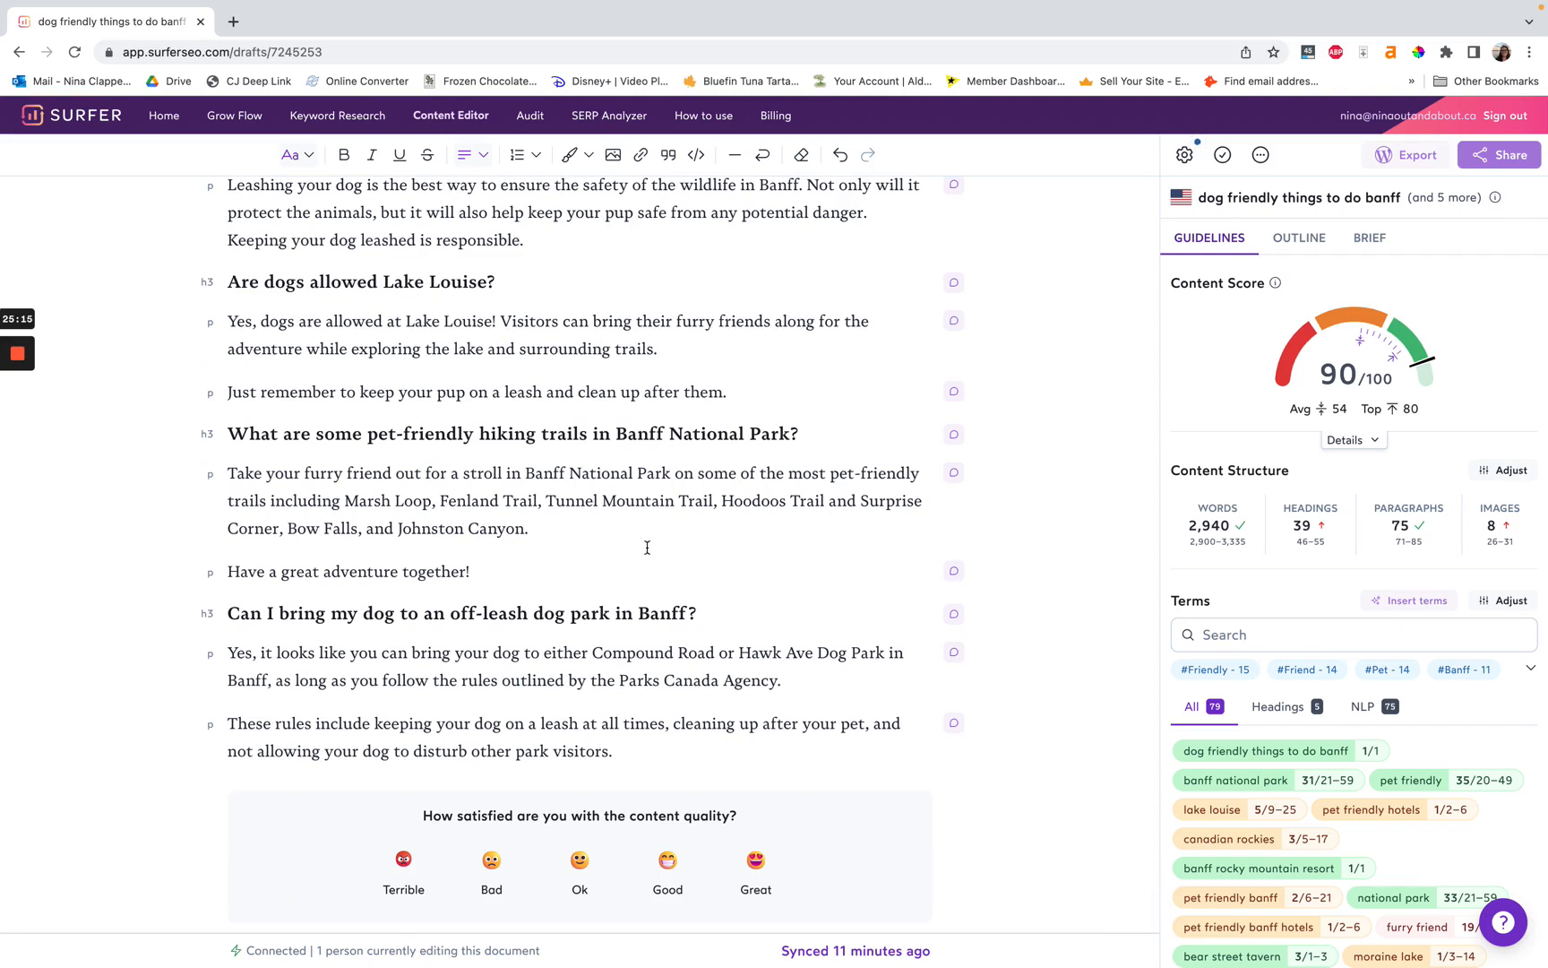
Step: Examine the FAQ entries on pet-friendly hiking trails and the off-leash dog park, then return to the accommodations section
click(581, 515)
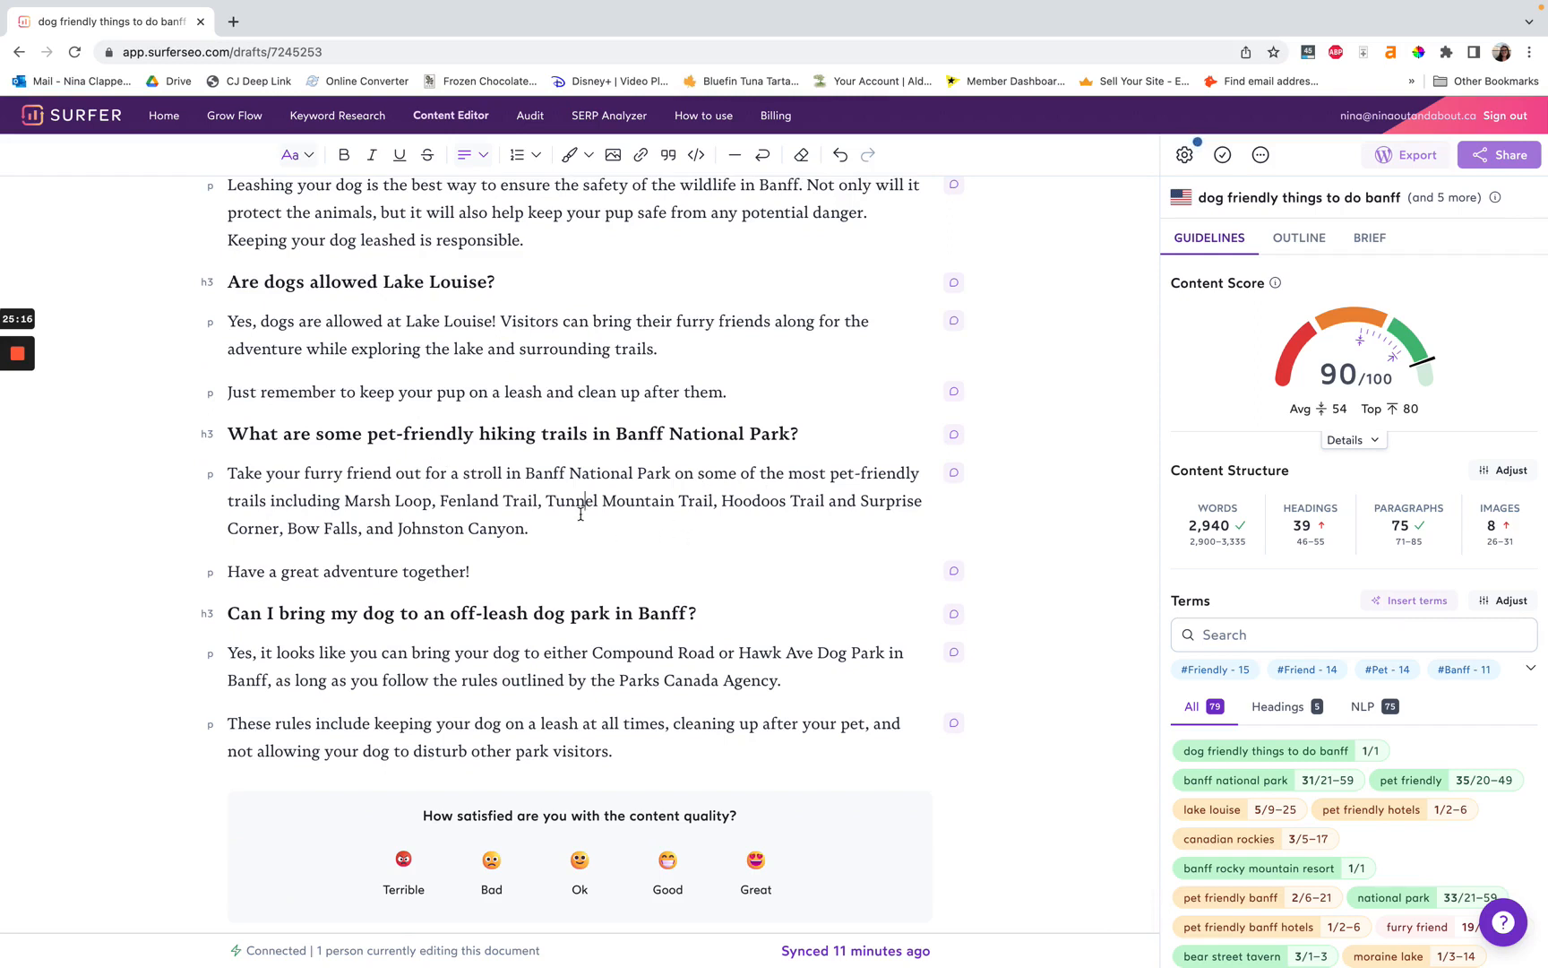
double_click(421, 574)
click(507, 573)
click(492, 628)
triple_click(498, 611)
scroll(529, 610, up, 5)
scroll(552, 611, up, 20)
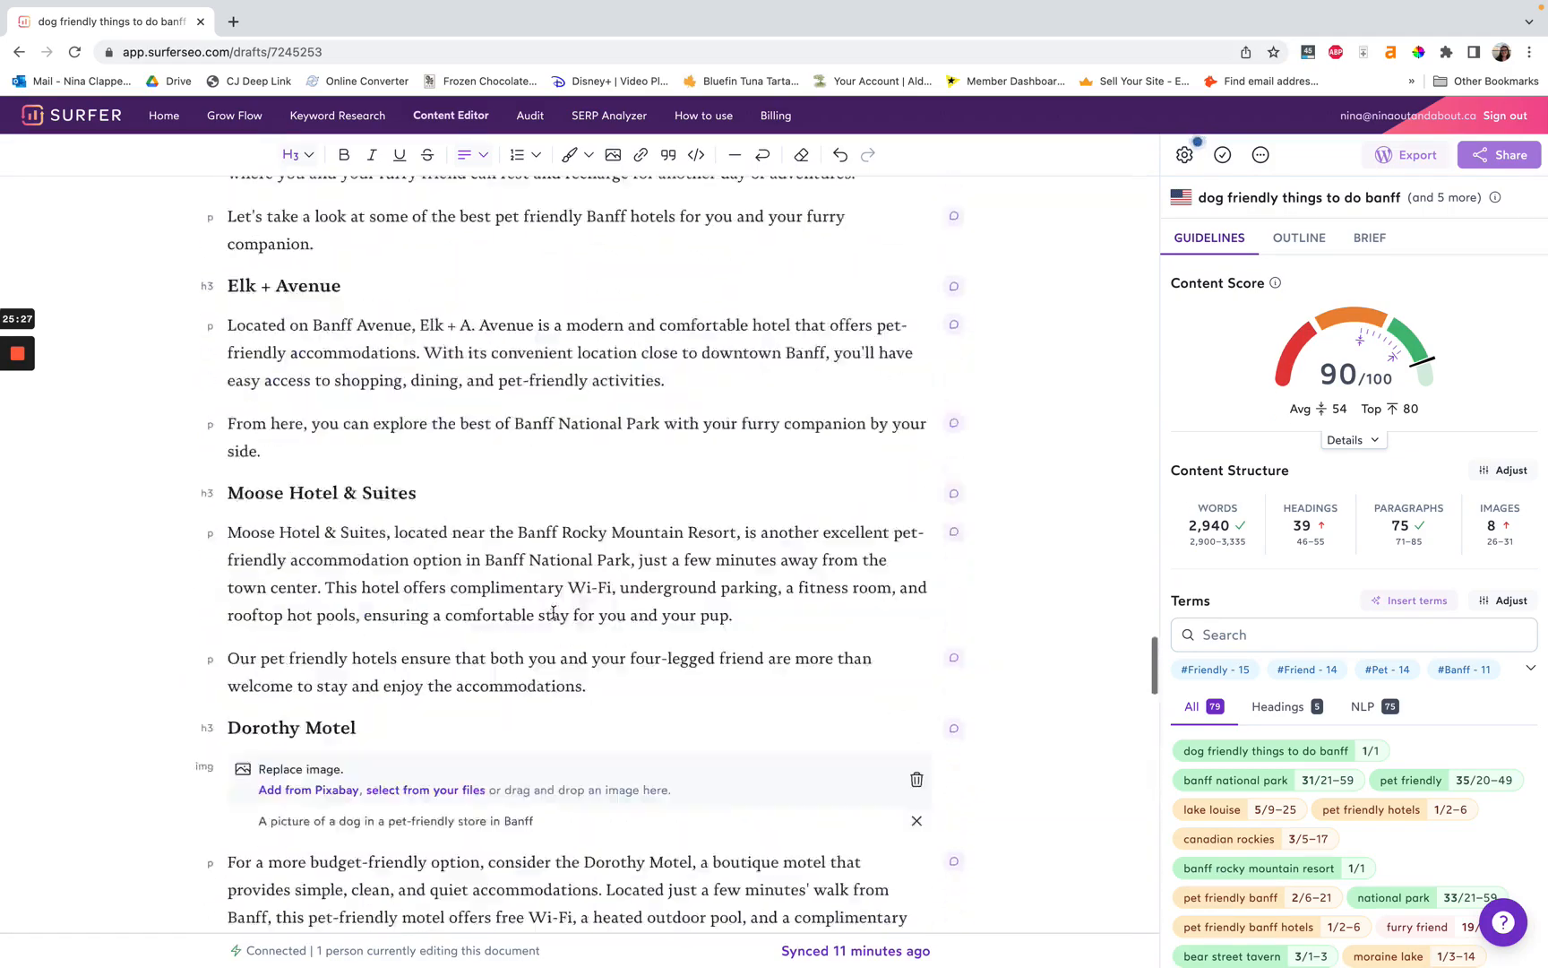